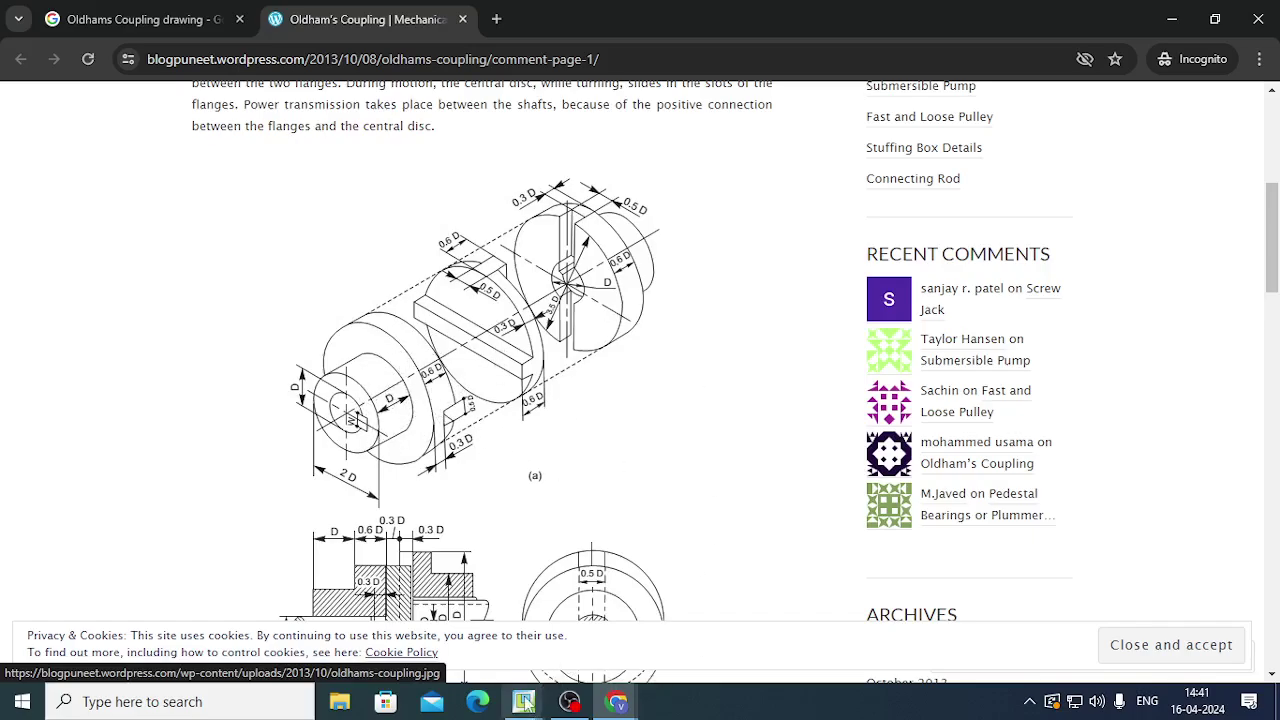
# Switch to Creo Parametric and dismiss the new-file dialog without creating a part
pyautogui.moveTo(523, 701)
pyautogui.click(568, 603)
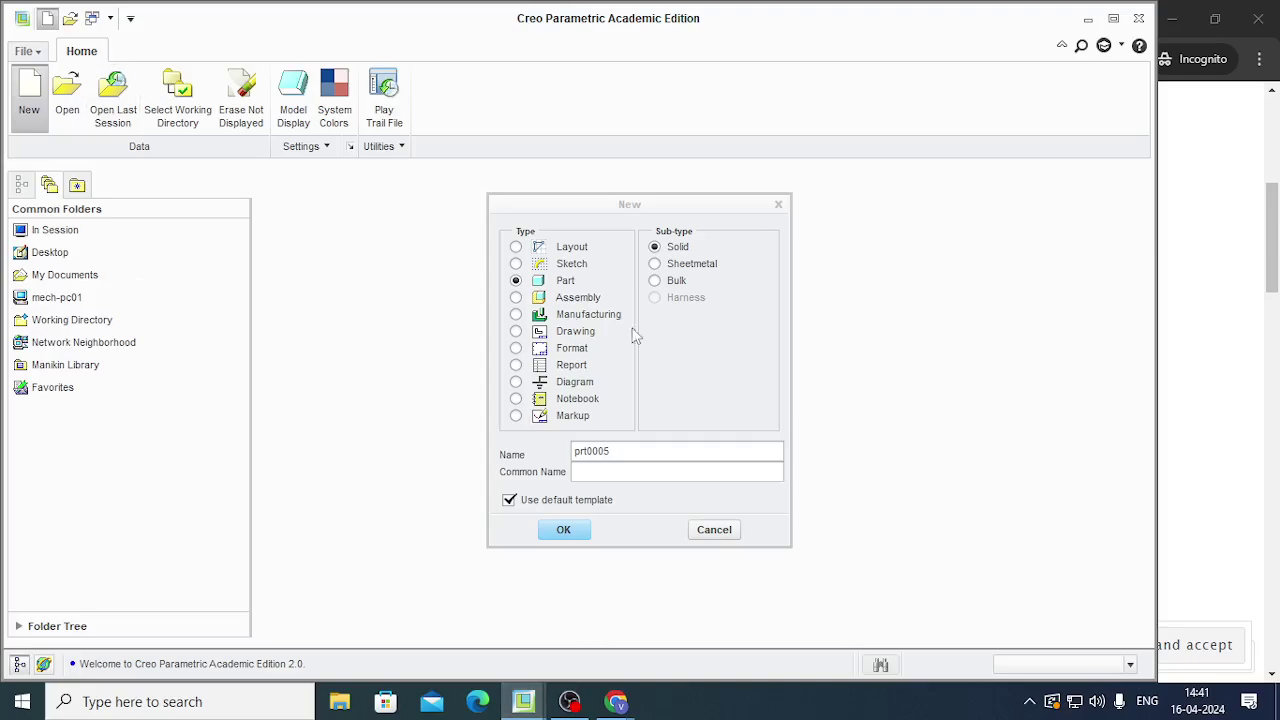
pyautogui.click(509, 500)
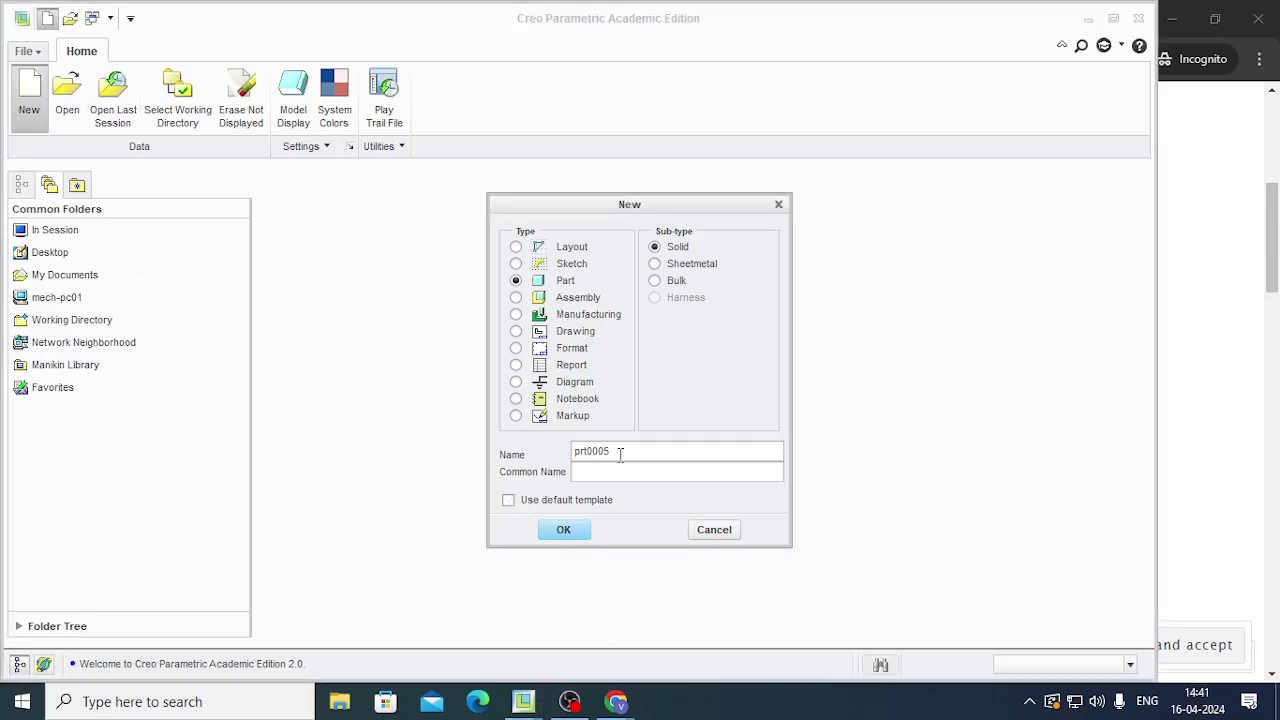
pyautogui.click(721, 530)
# Create a folder named Ex5_1 inside the personal documents folder, make it the working directory and show its contents
pyautogui.click(181, 106)
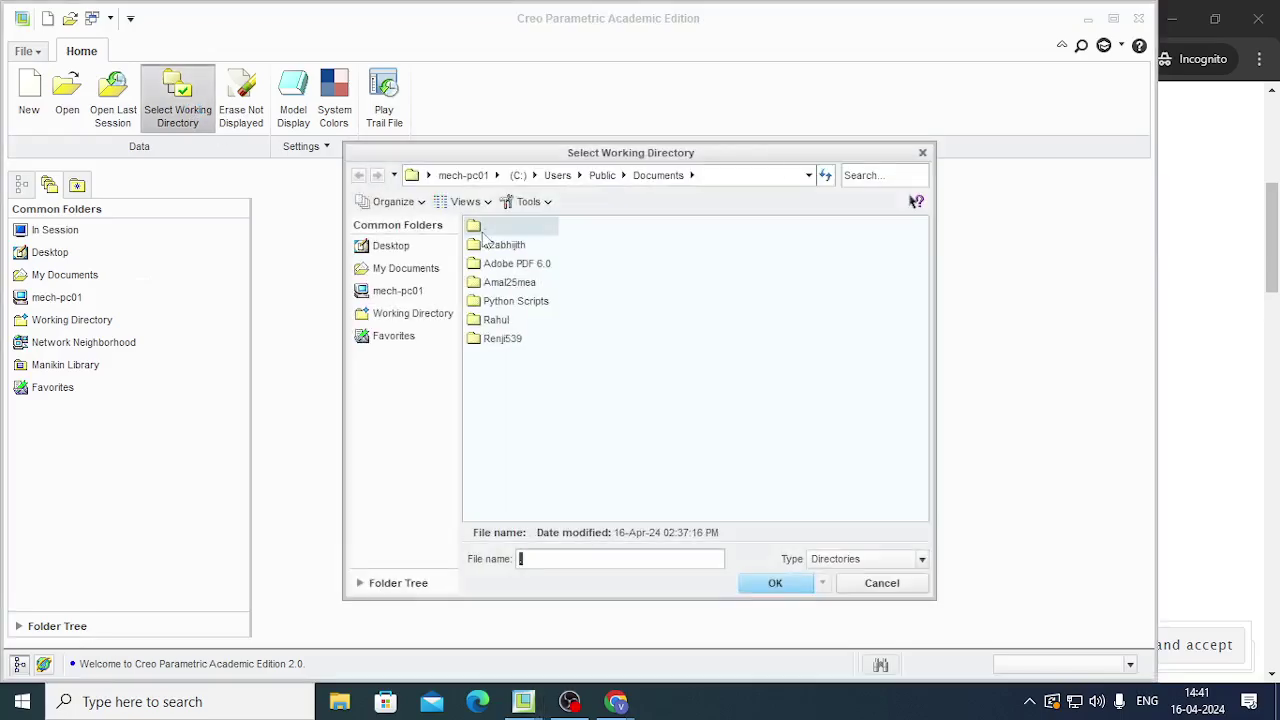
pyautogui.doubleClick(500, 339)
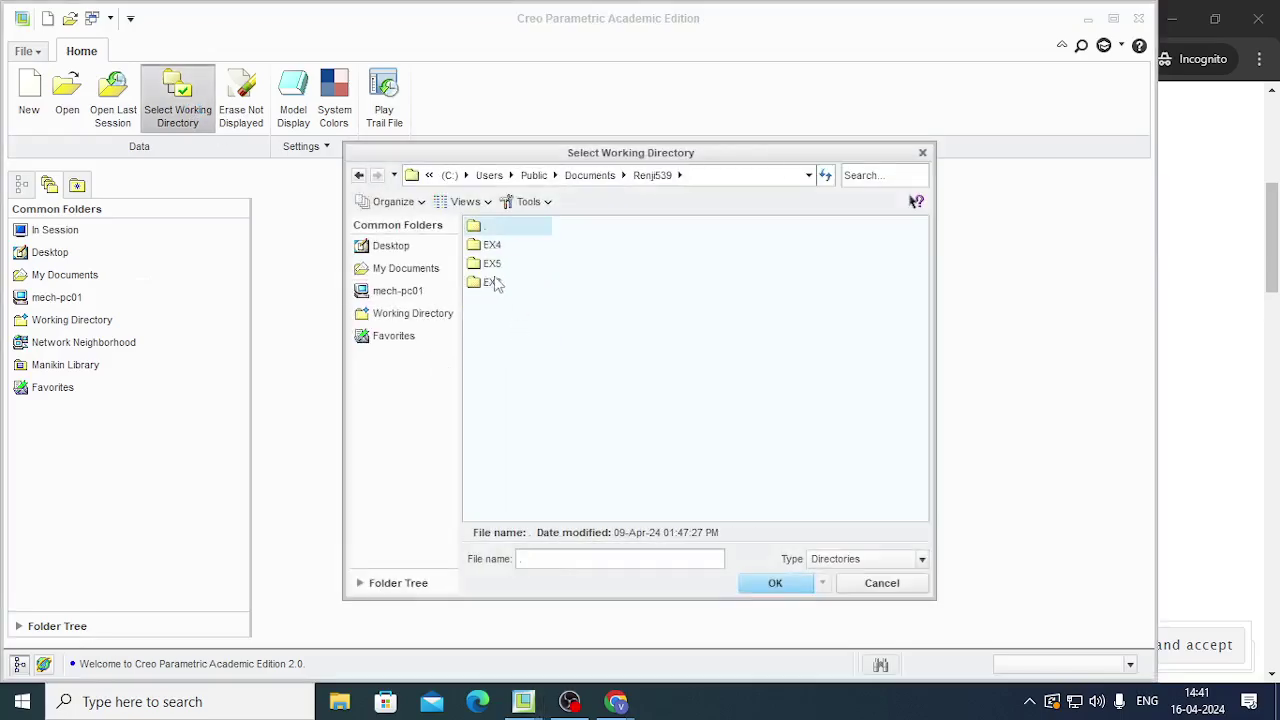
pyautogui.rightClick(521, 360)
pyautogui.click(573, 436)
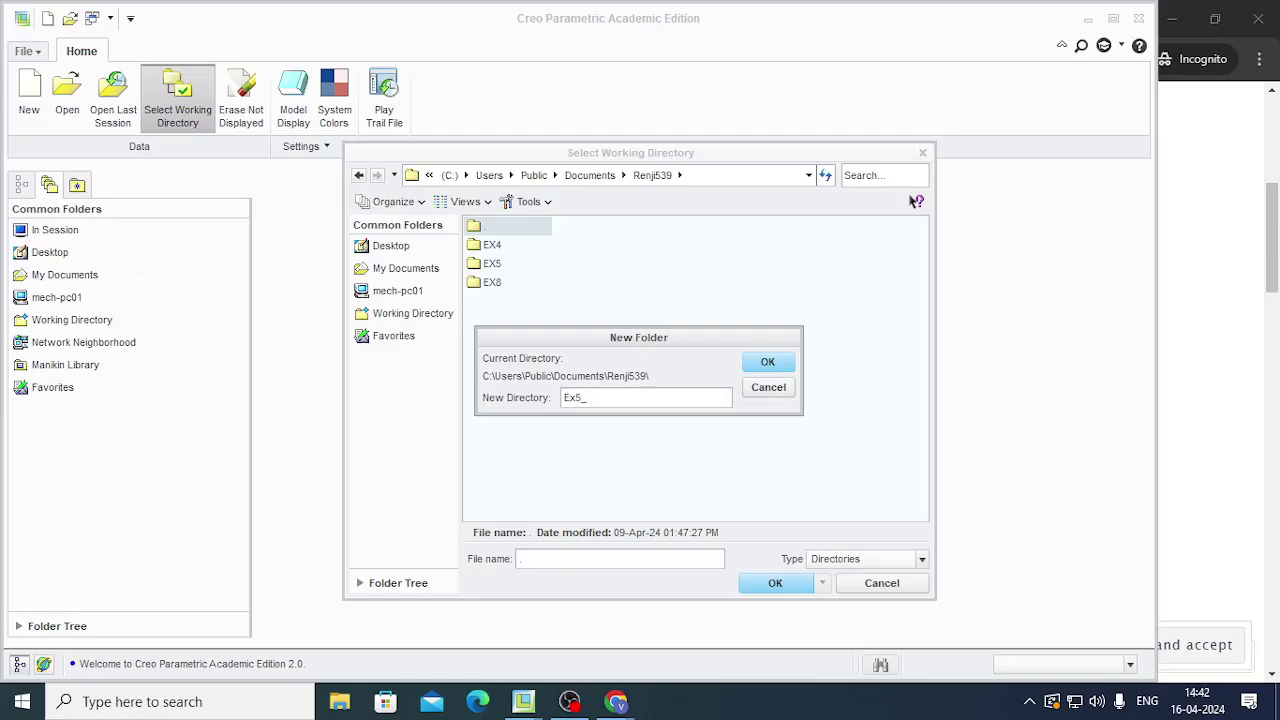
pyautogui.press('Return')
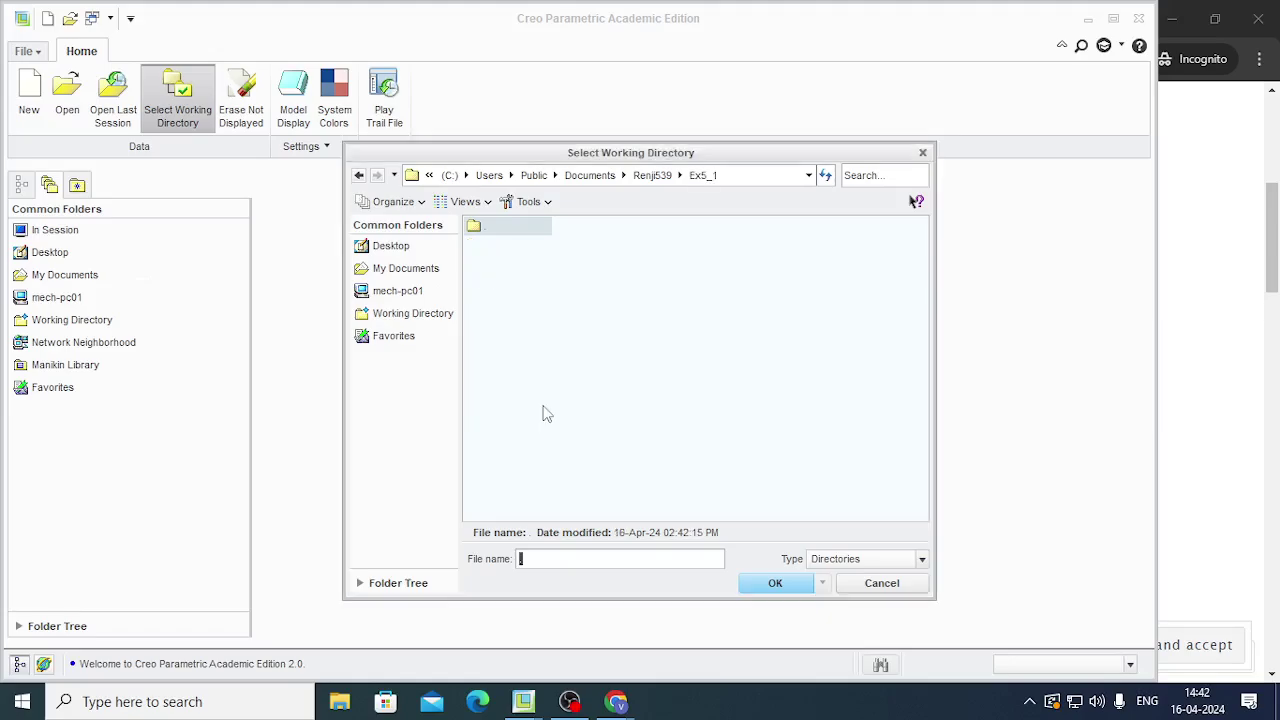
pyautogui.click(785, 583)
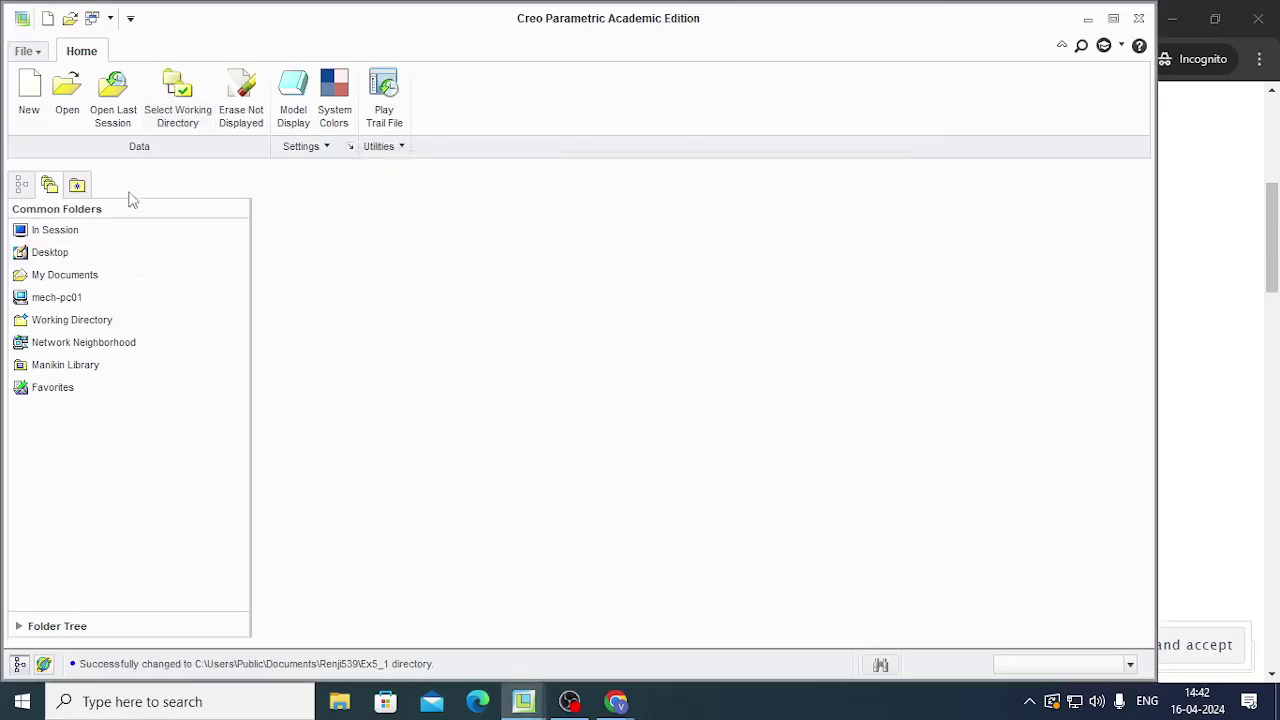
pyautogui.click(70, 321)
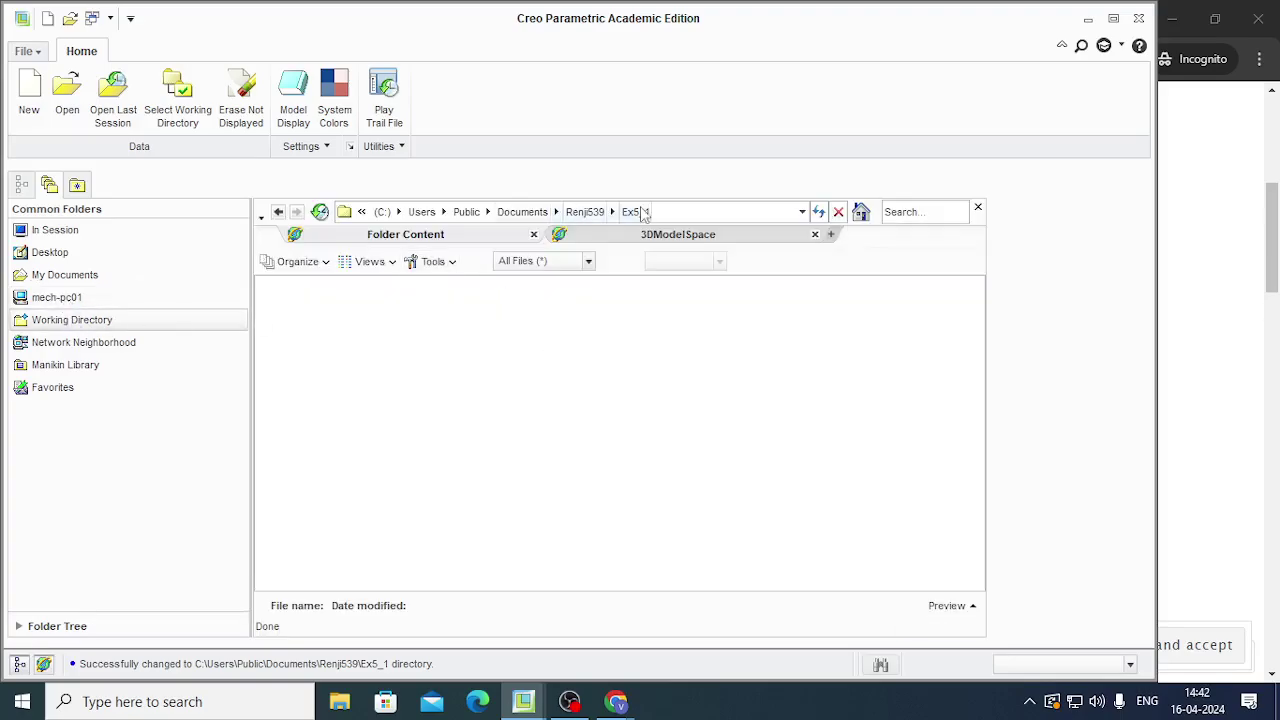
# Create a new solid part named flange with the mmns_part_solid template instead of the default one
pyautogui.click(29, 95)
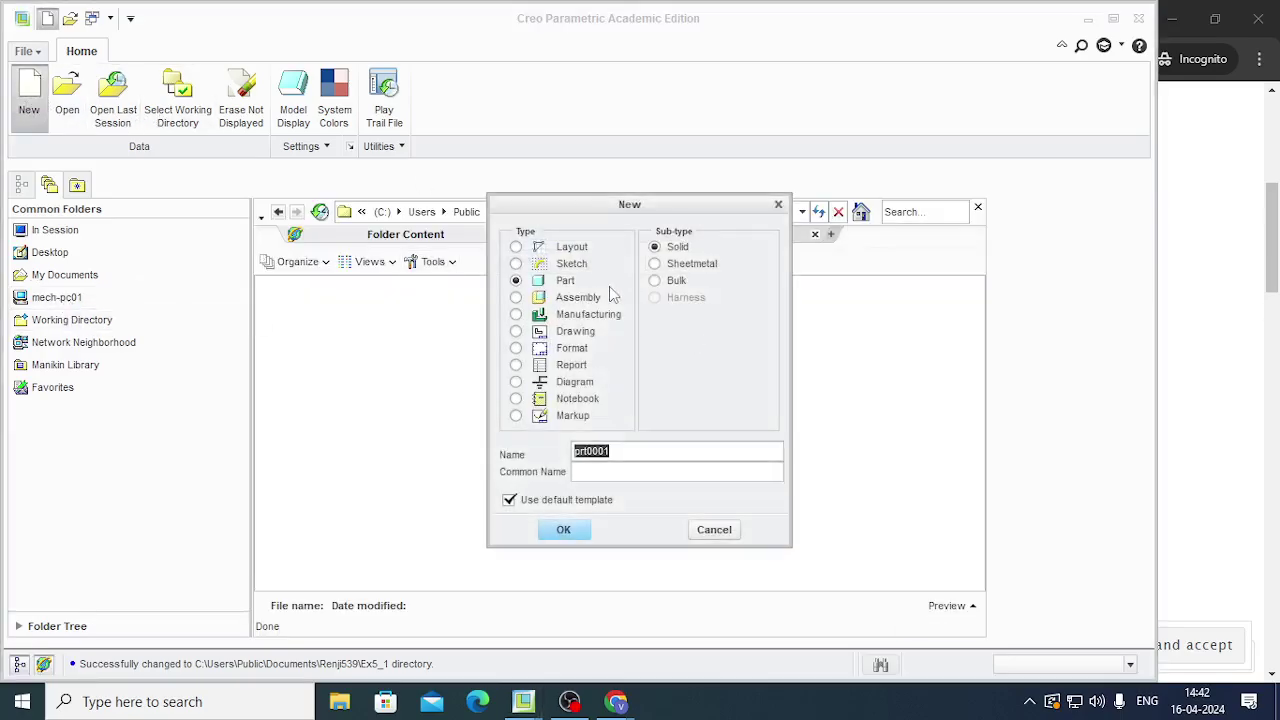
pyautogui.click(509, 500)
pyautogui.write('flange')
pyautogui.click(558, 530)
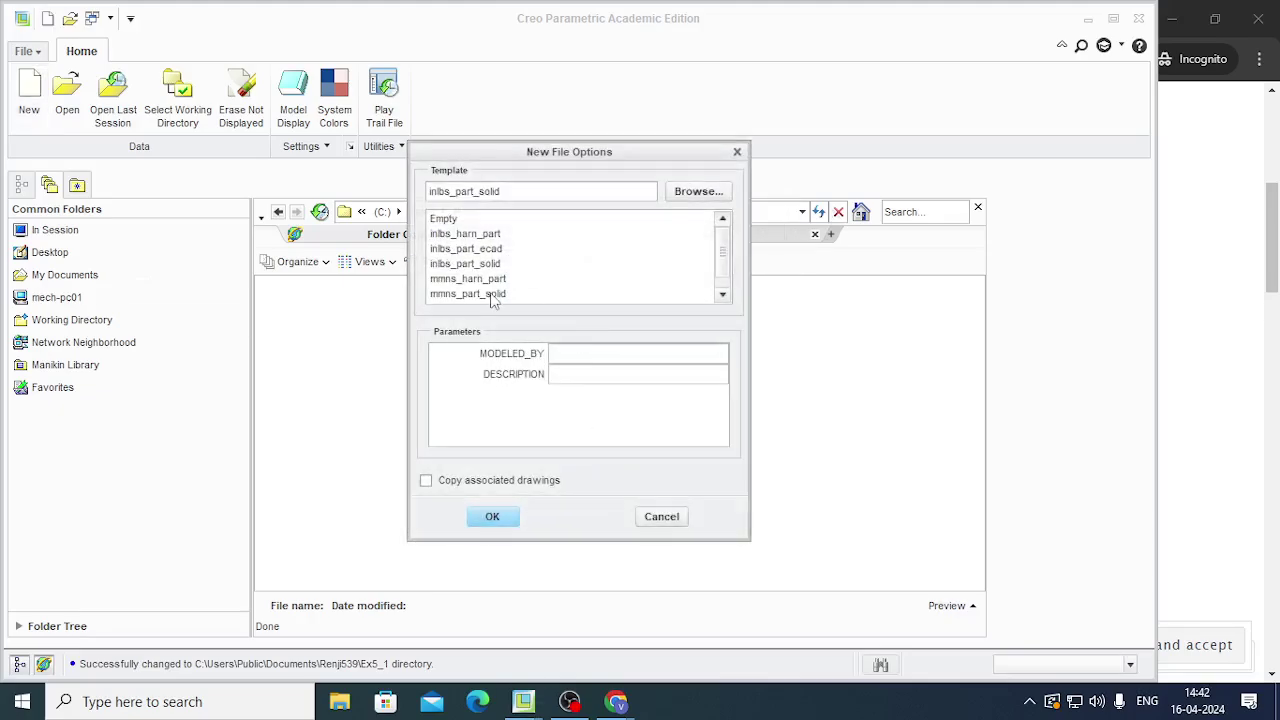
pyautogui.click(490, 295)
pyautogui.click(492, 516)
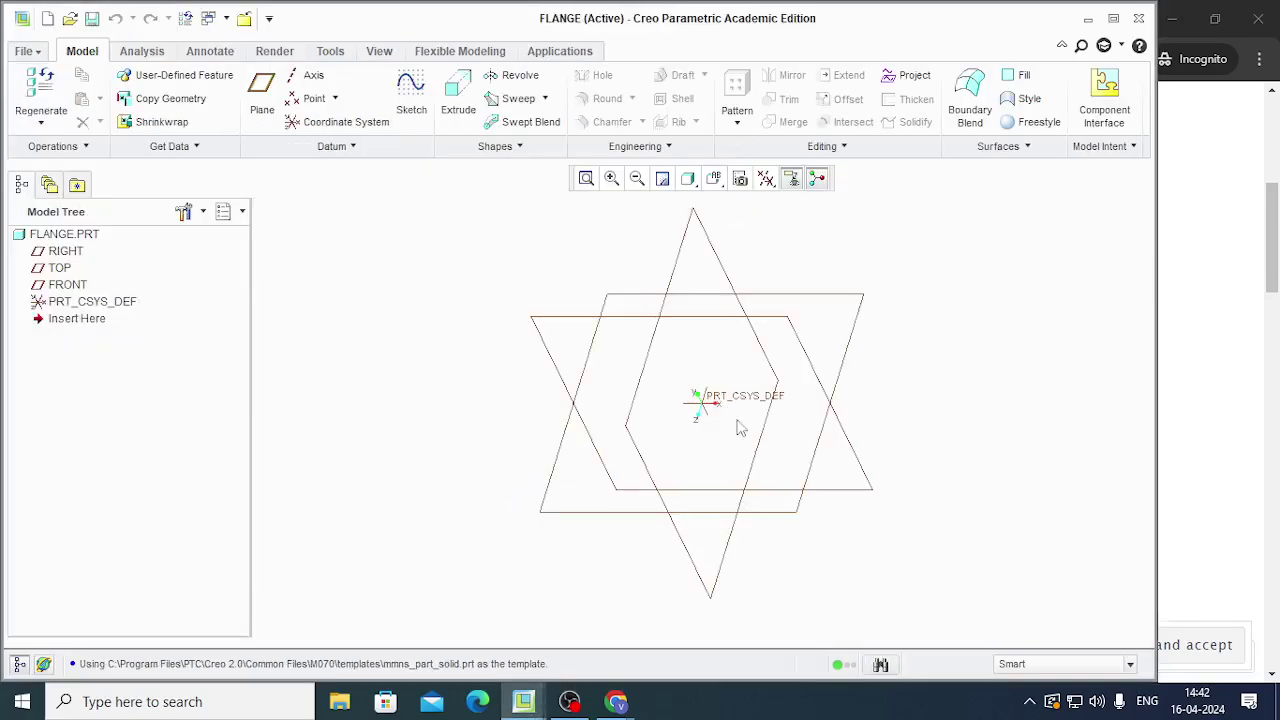
# Start an extrusion sketch on the RIGHT plane, viewed straight on, and draw an origin-centred circle about 391 mm in diameter
pyautogui.click(731, 323)
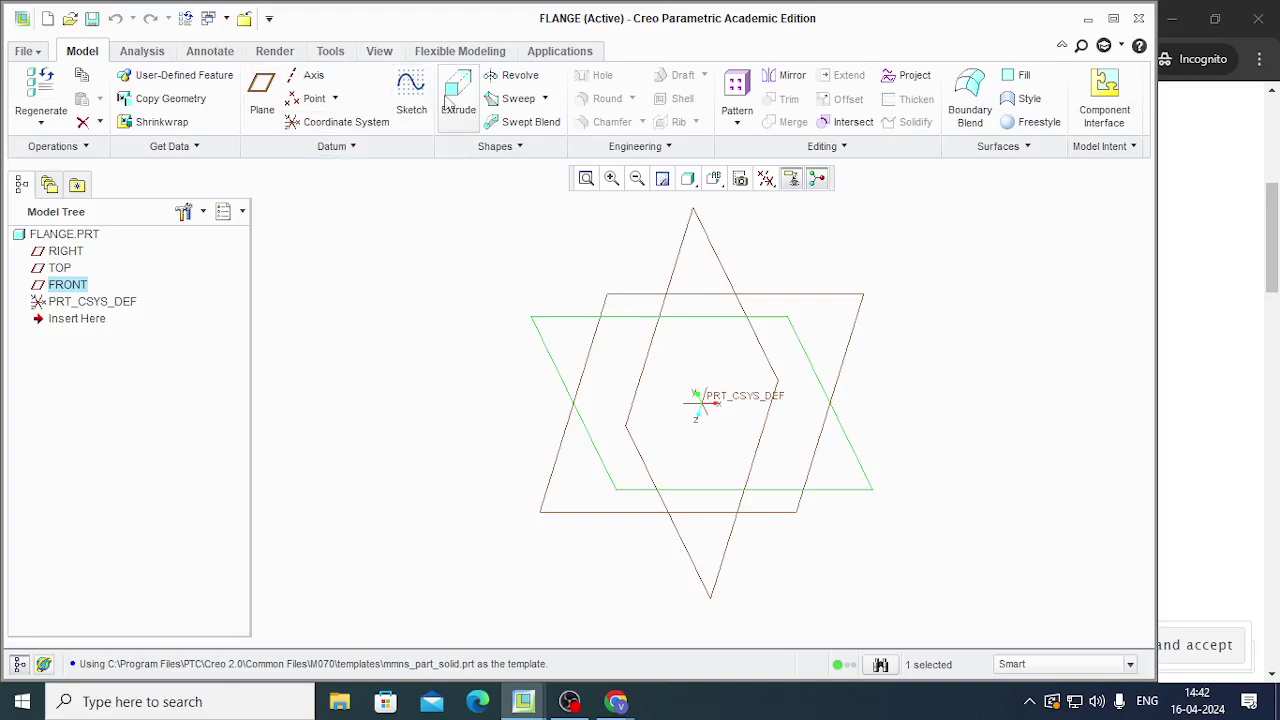
pyautogui.click(650, 351)
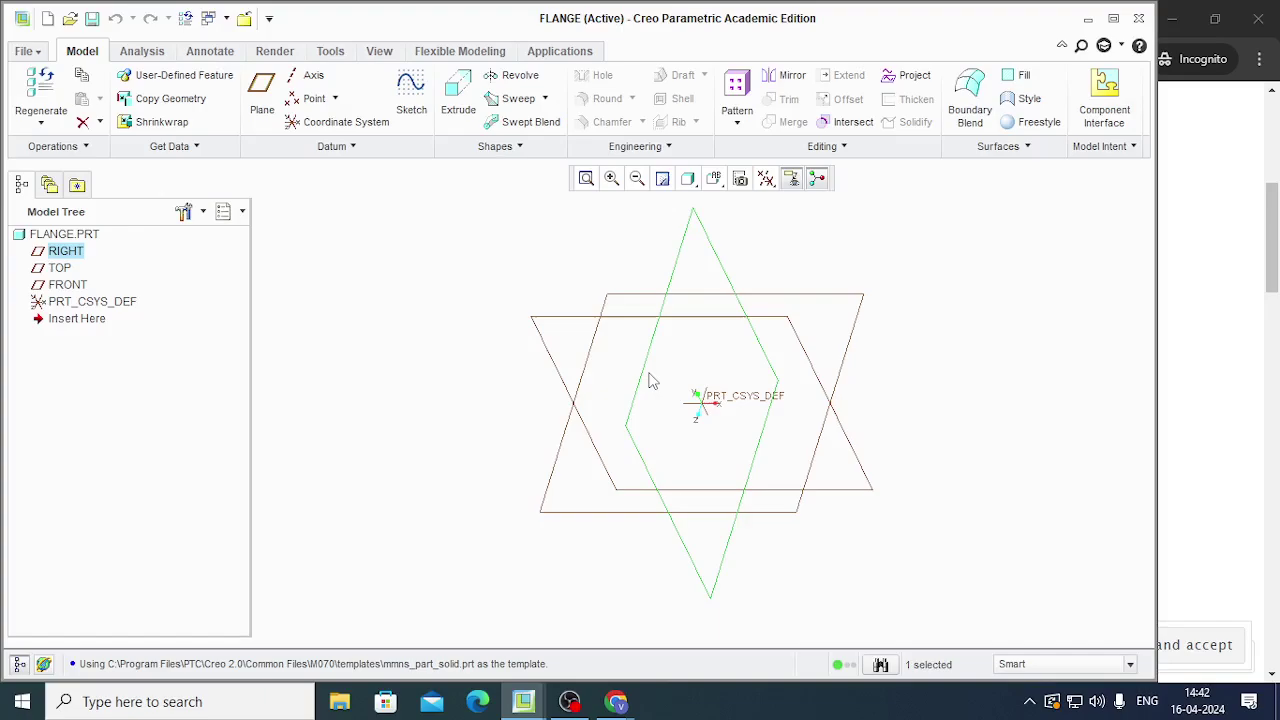
pyautogui.click(458, 100)
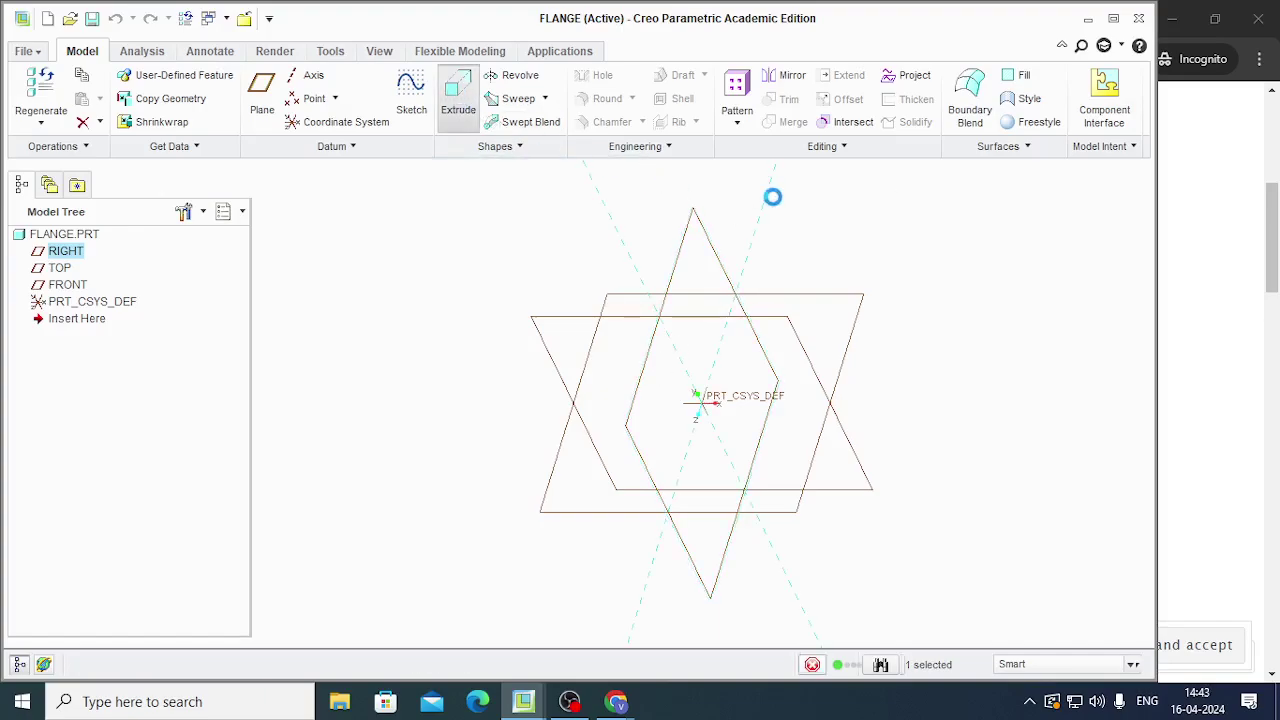
pyautogui.click(766, 179)
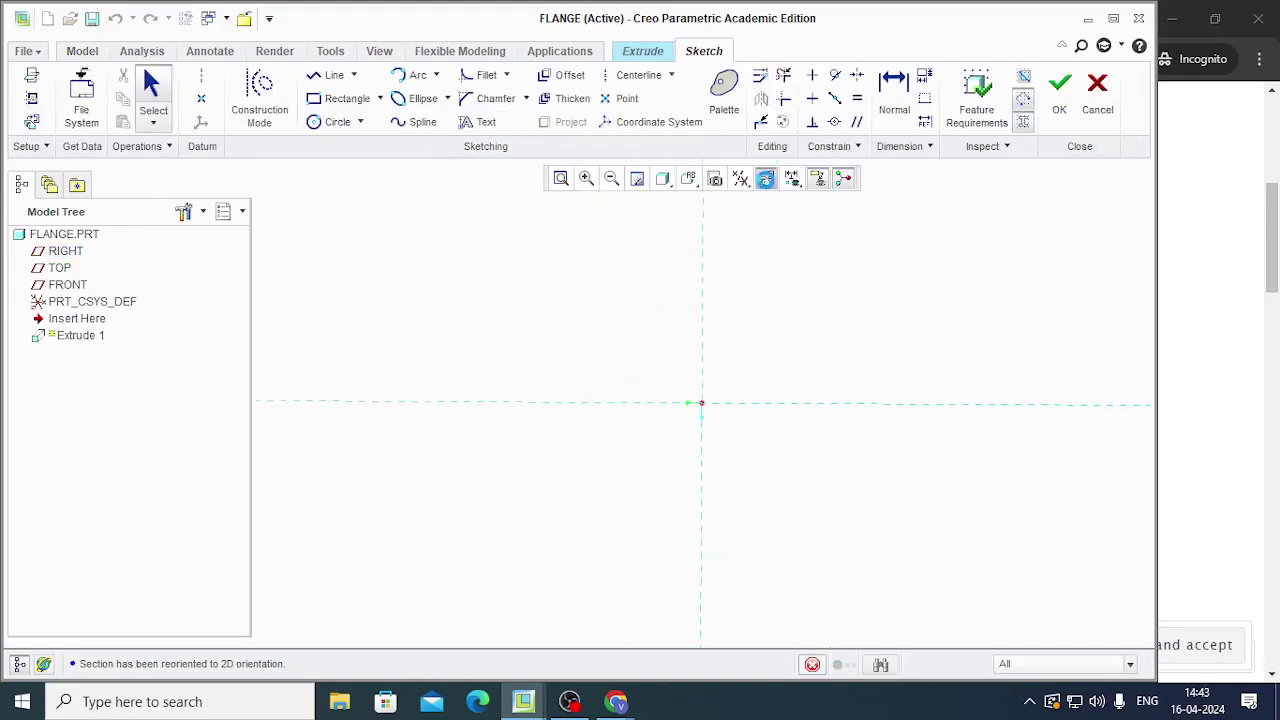
pyautogui.click(335, 122)
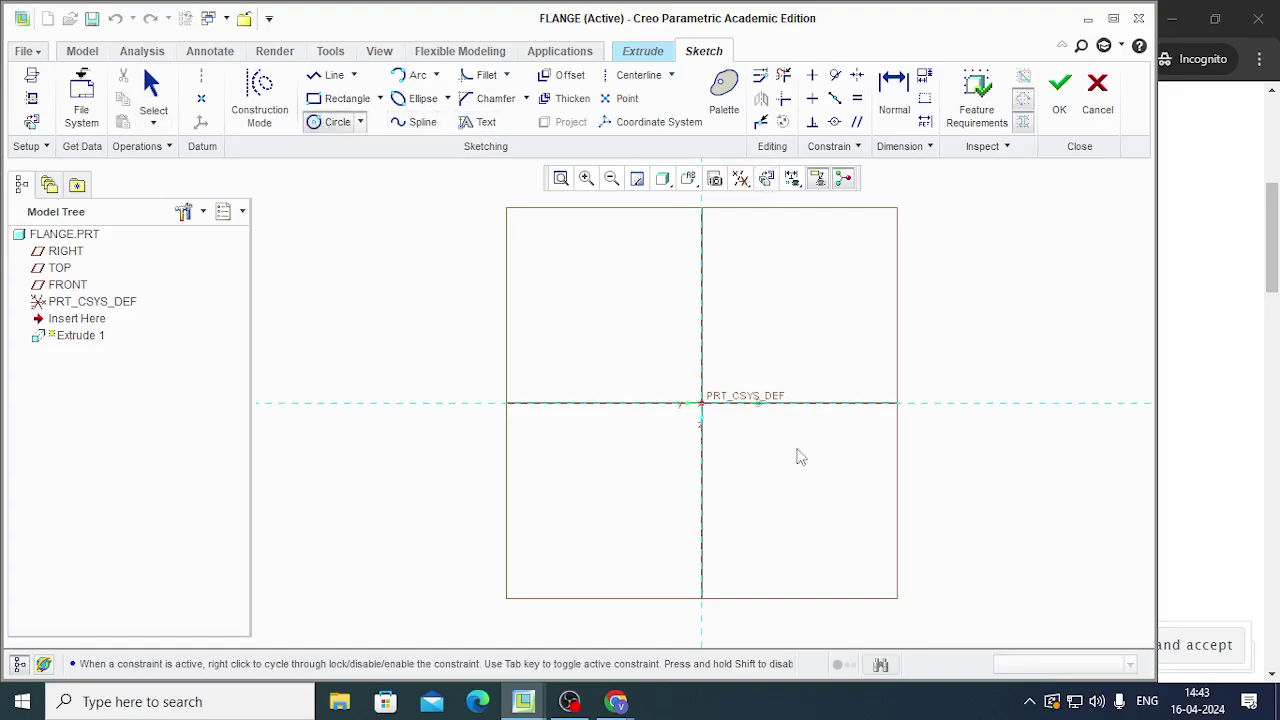
pyautogui.click(701, 403)
pyautogui.click(818, 503)
pyautogui.middleClick(748, 320)
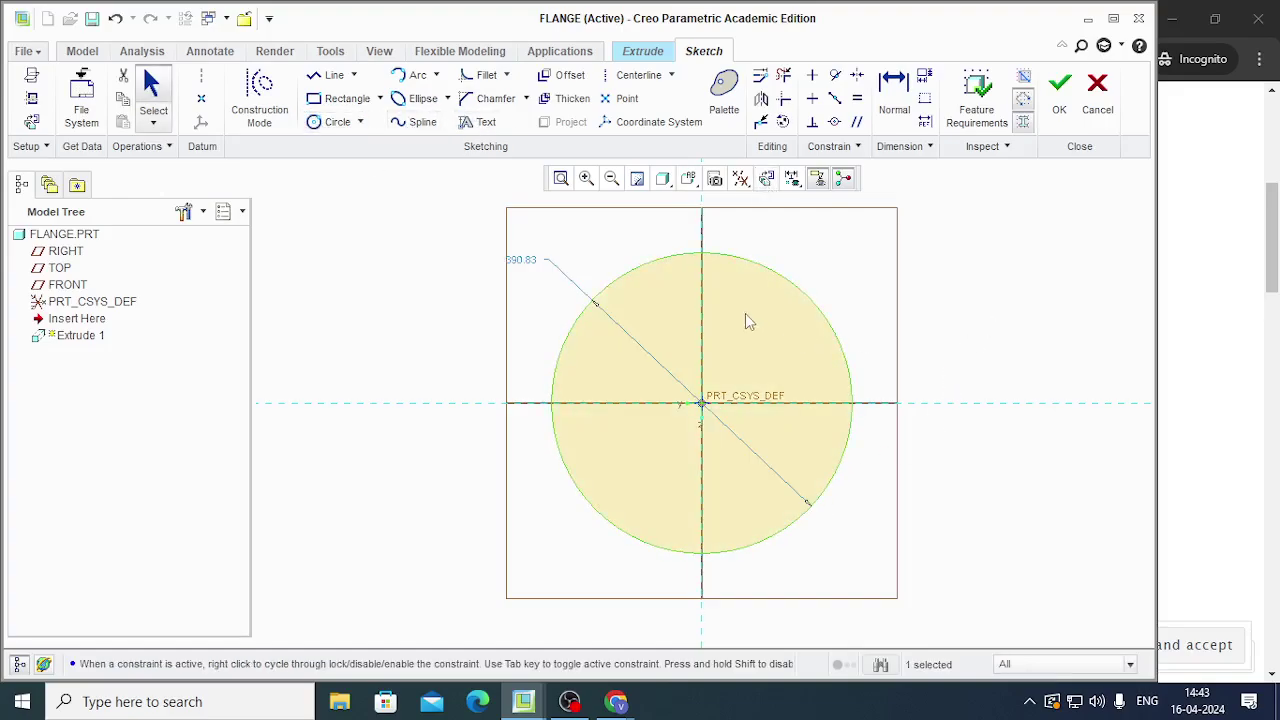
# Consult the Oldham's coupling drawing in the browser, then set the flange circle's diameter to 100 mm and finish the sketch
pyautogui.doubleClick(522, 259)
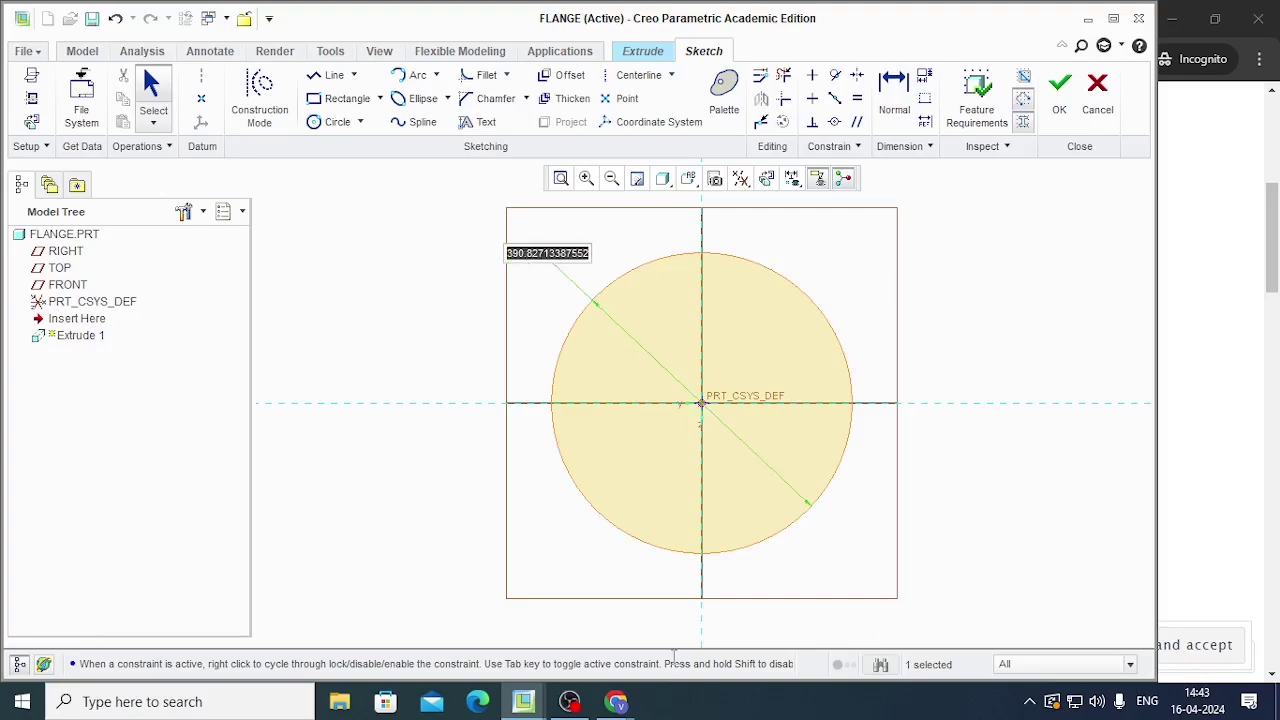
pyautogui.moveTo(616, 701)
pyautogui.click(742, 605)
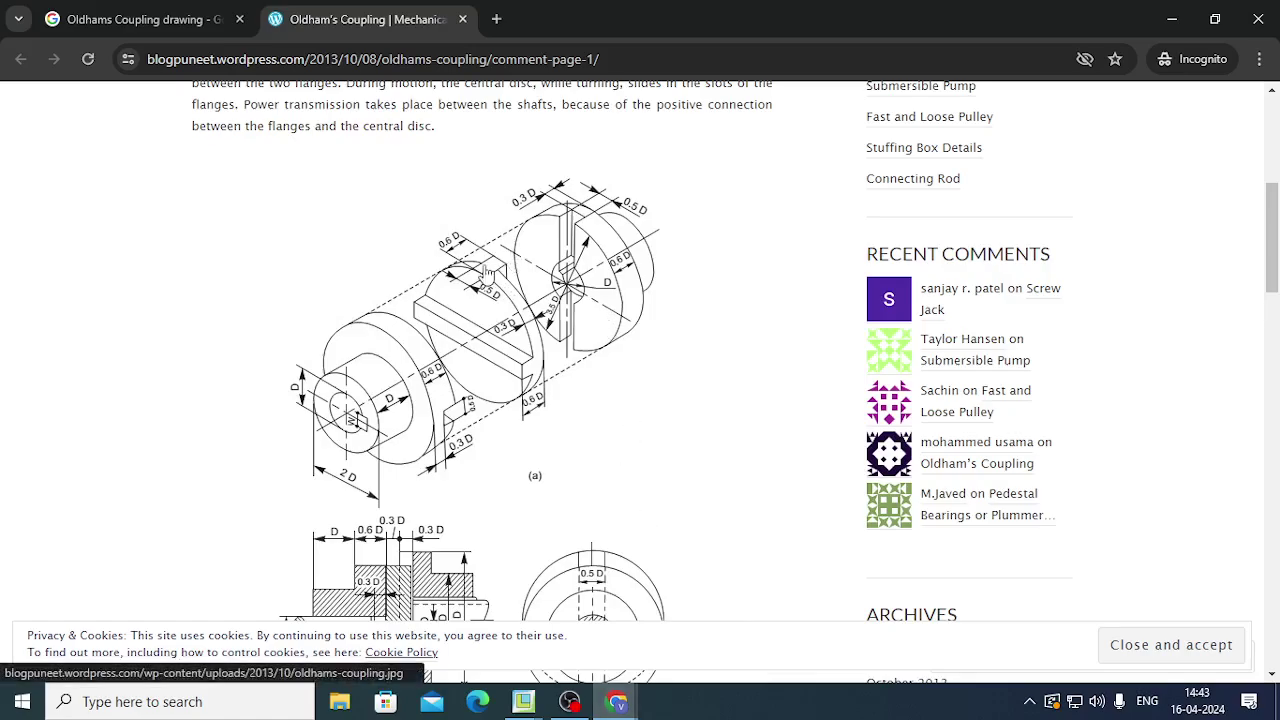
pyautogui.scroll(-1, 490, 478)
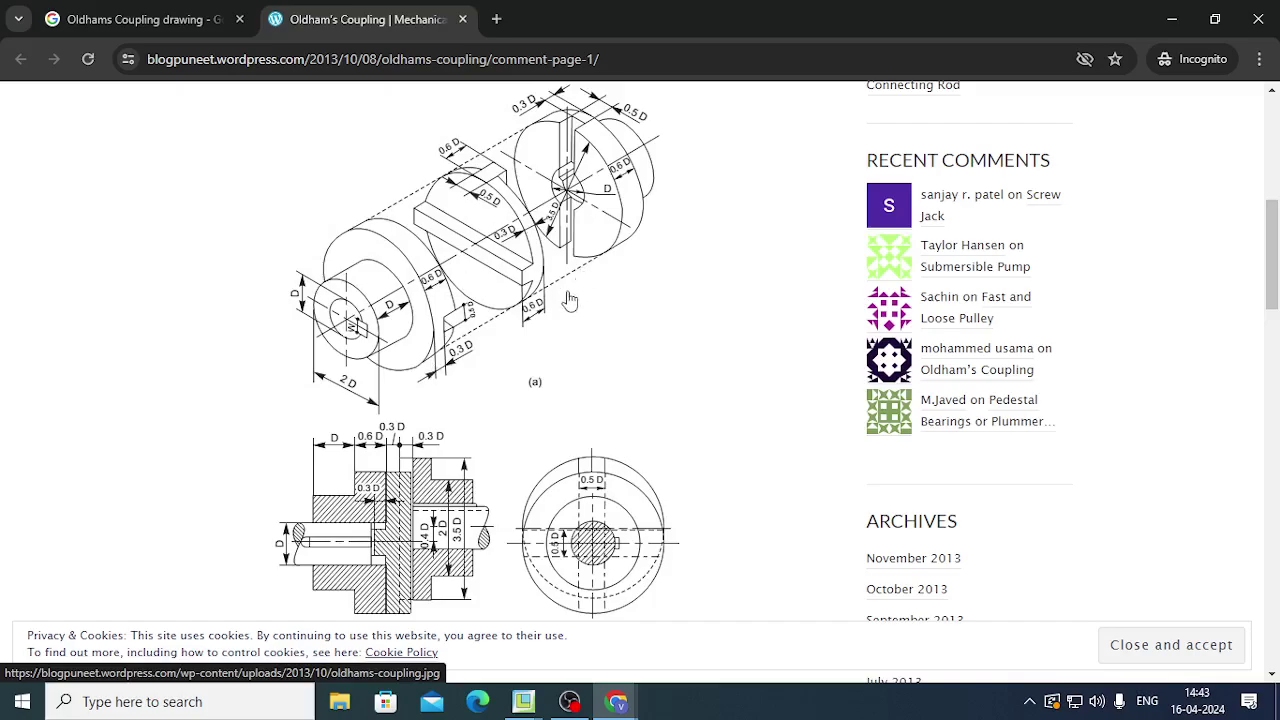
pyautogui.scroll(1, 569, 301)
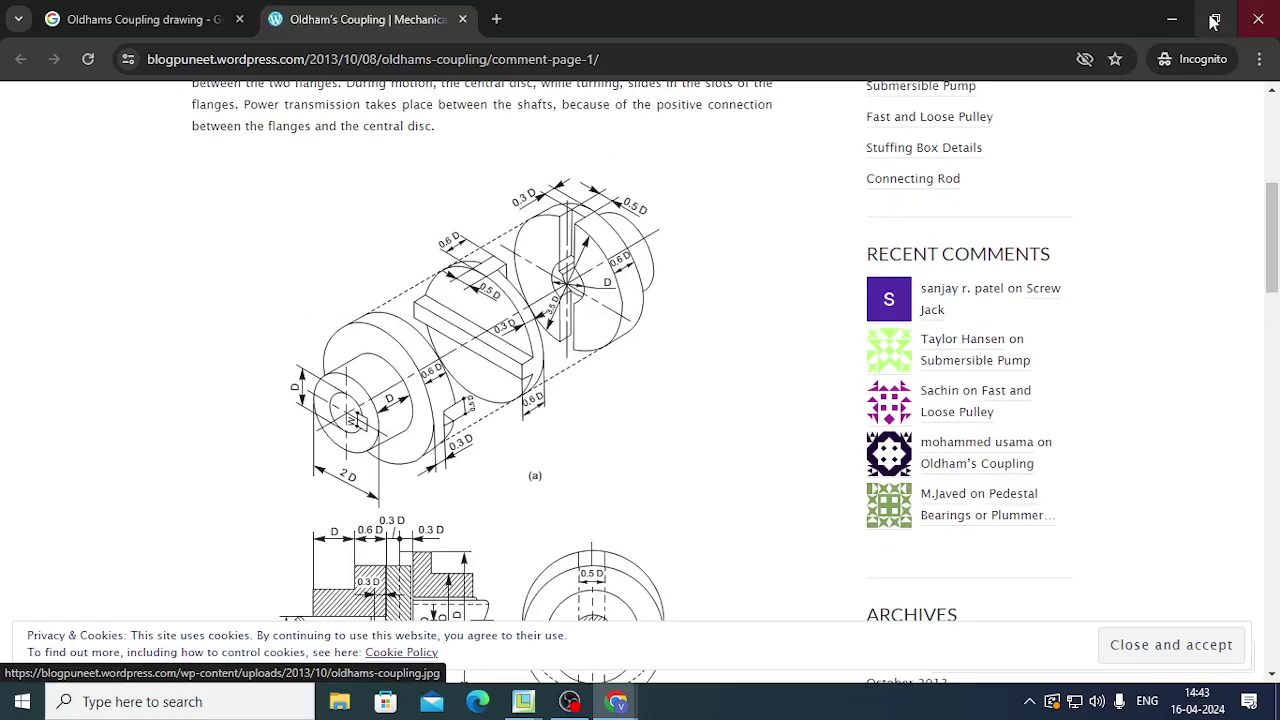
pyautogui.click(1172, 19)
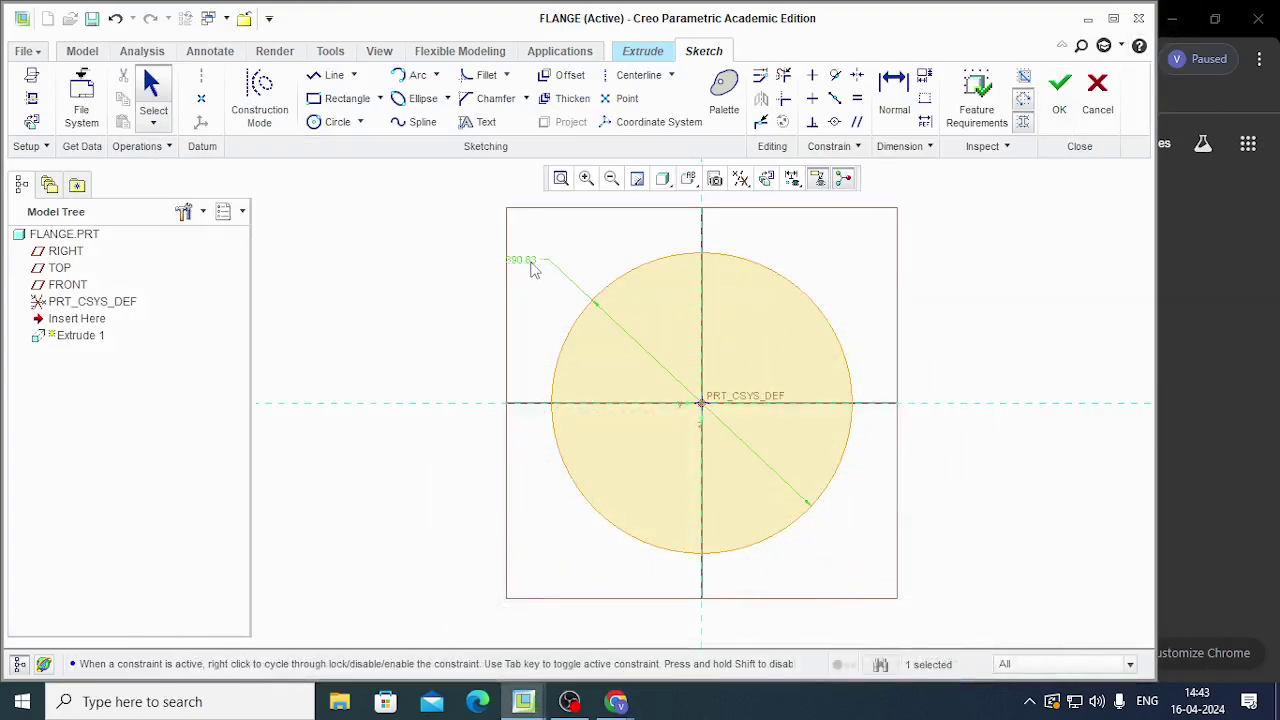
pyautogui.doubleClick(531, 262)
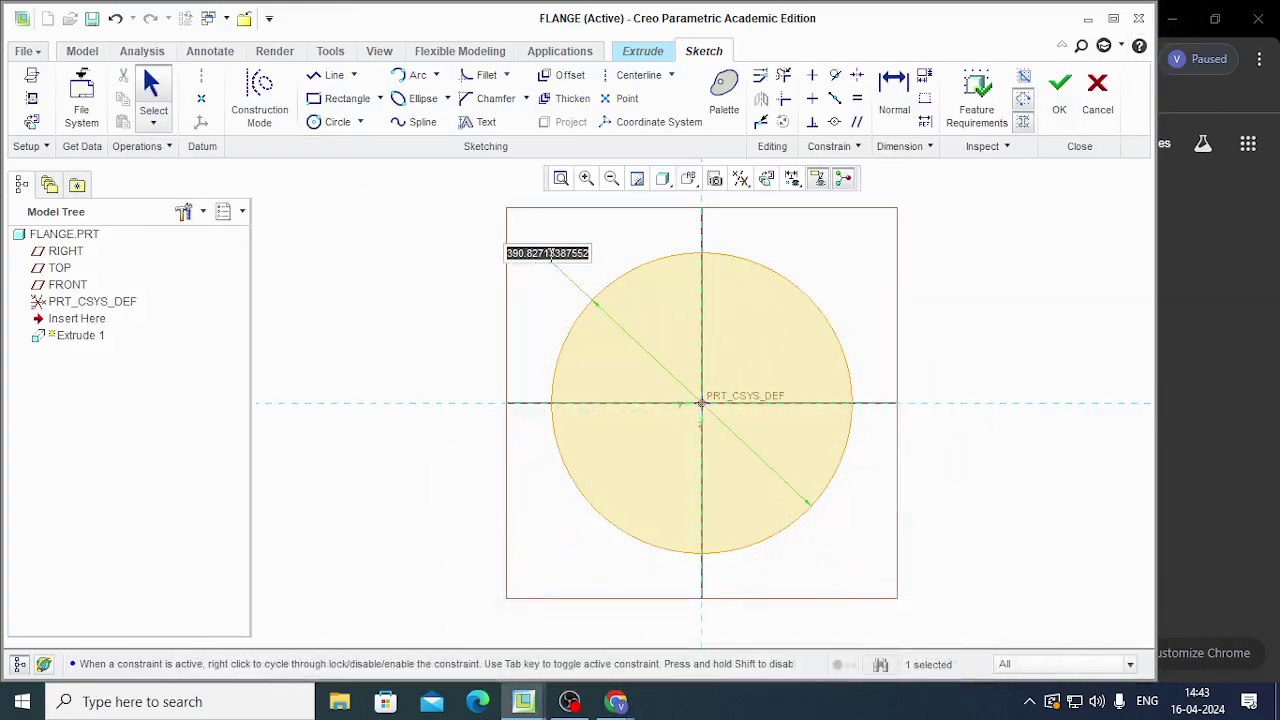
pyautogui.write('1')
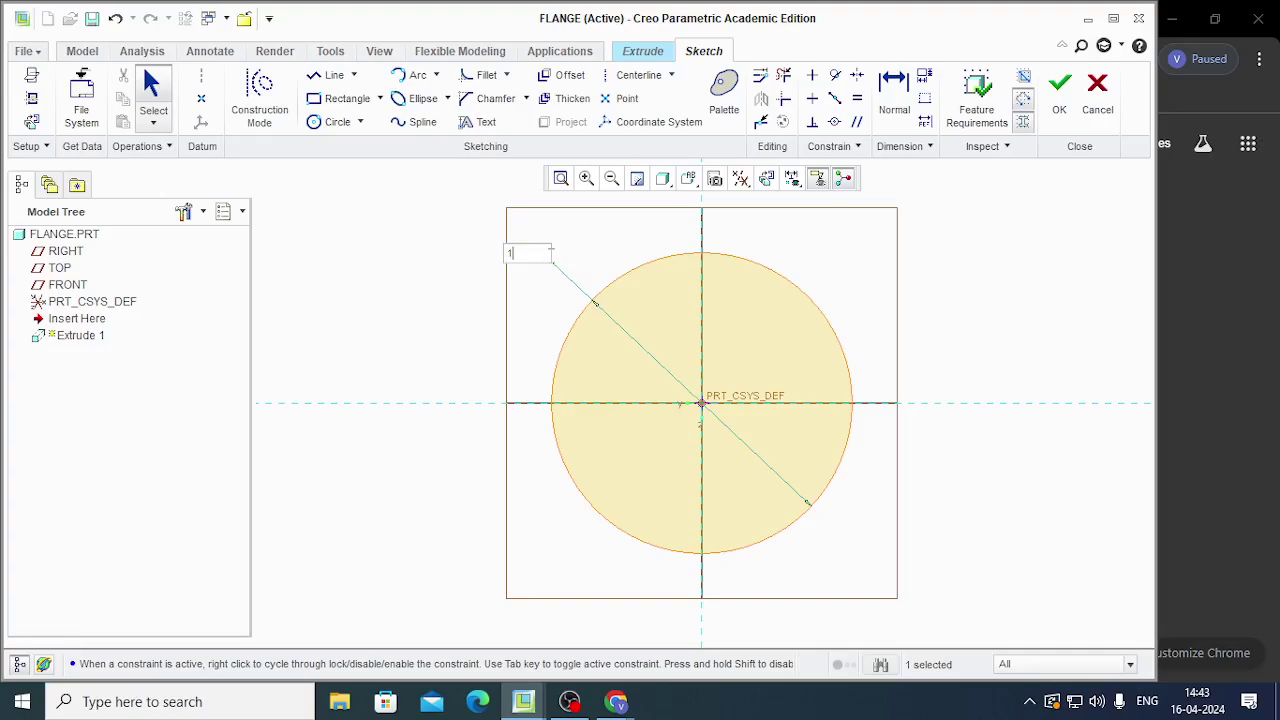
pyautogui.write('00')
pyautogui.press('Return')
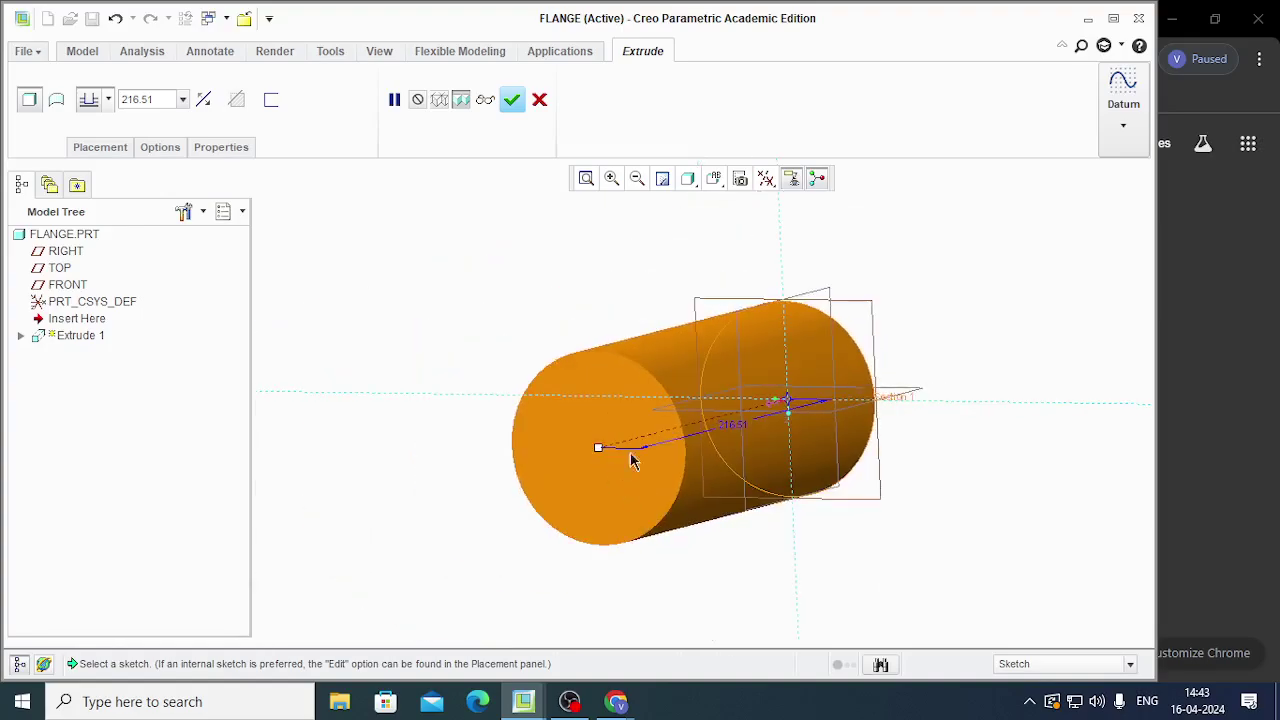
# Set the flange disc's extrusion depth to 30 mm
pyautogui.doubleClick(733, 424)
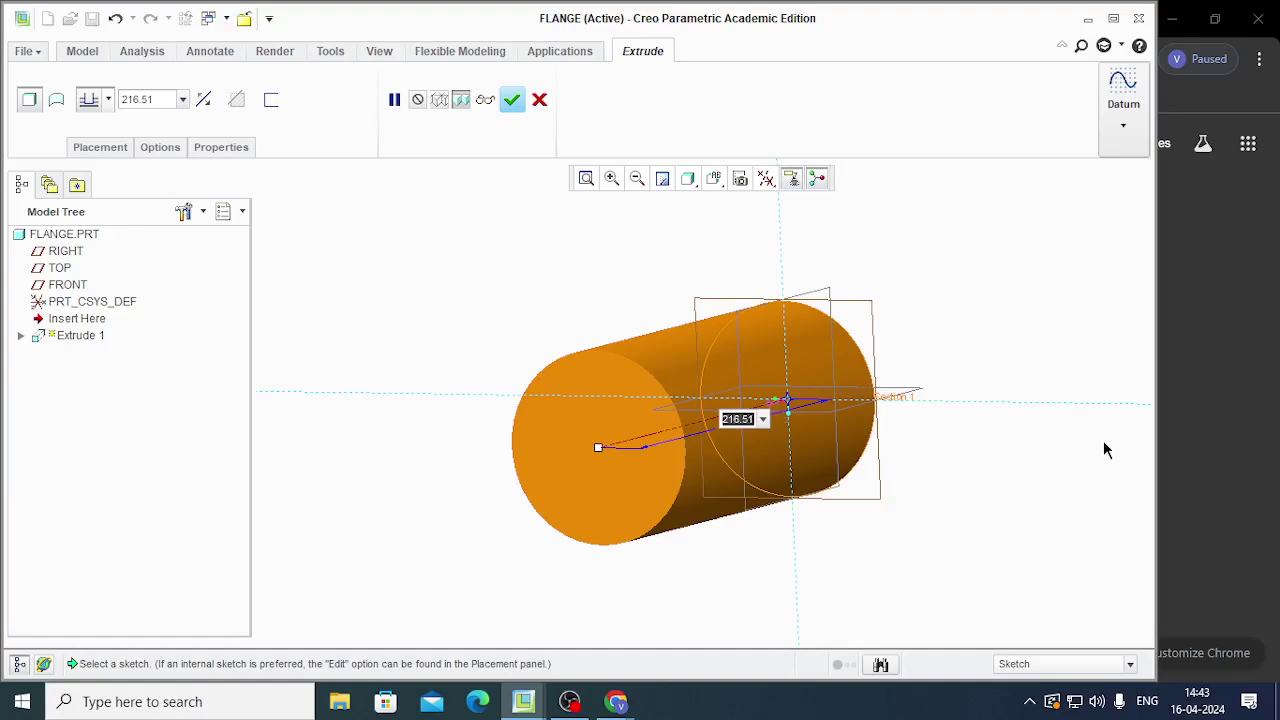
pyautogui.write('30')
pyautogui.press('Return')
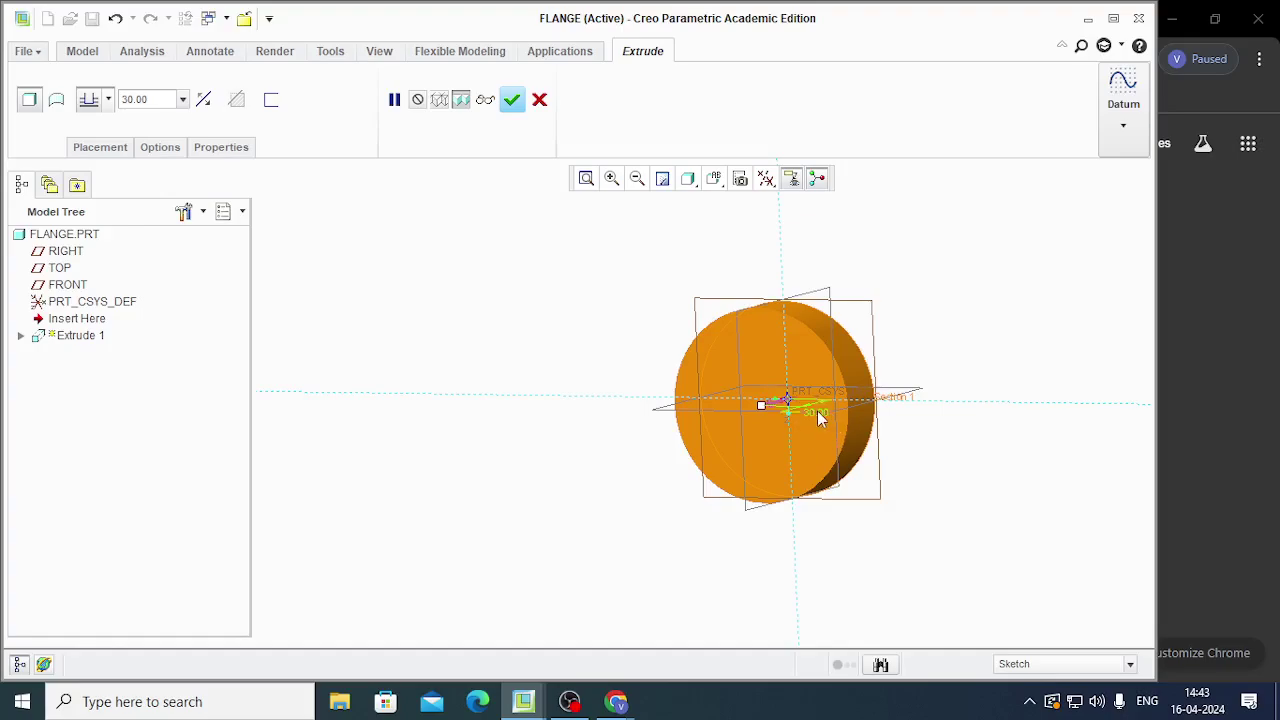
# Check the flange thickness in the browser's coupling drawing, set the disc's extrusion depth to 18 mm and complete the extrusion
pyautogui.click(616, 701)
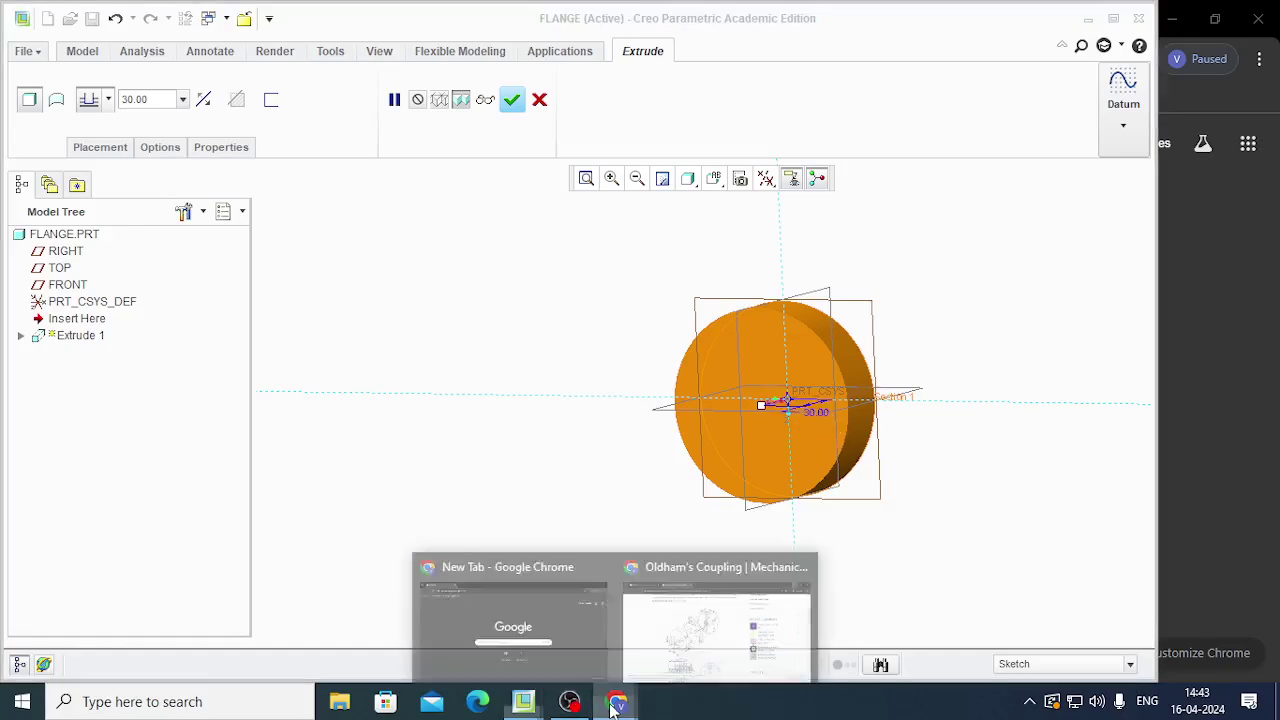
pyautogui.click(699, 620)
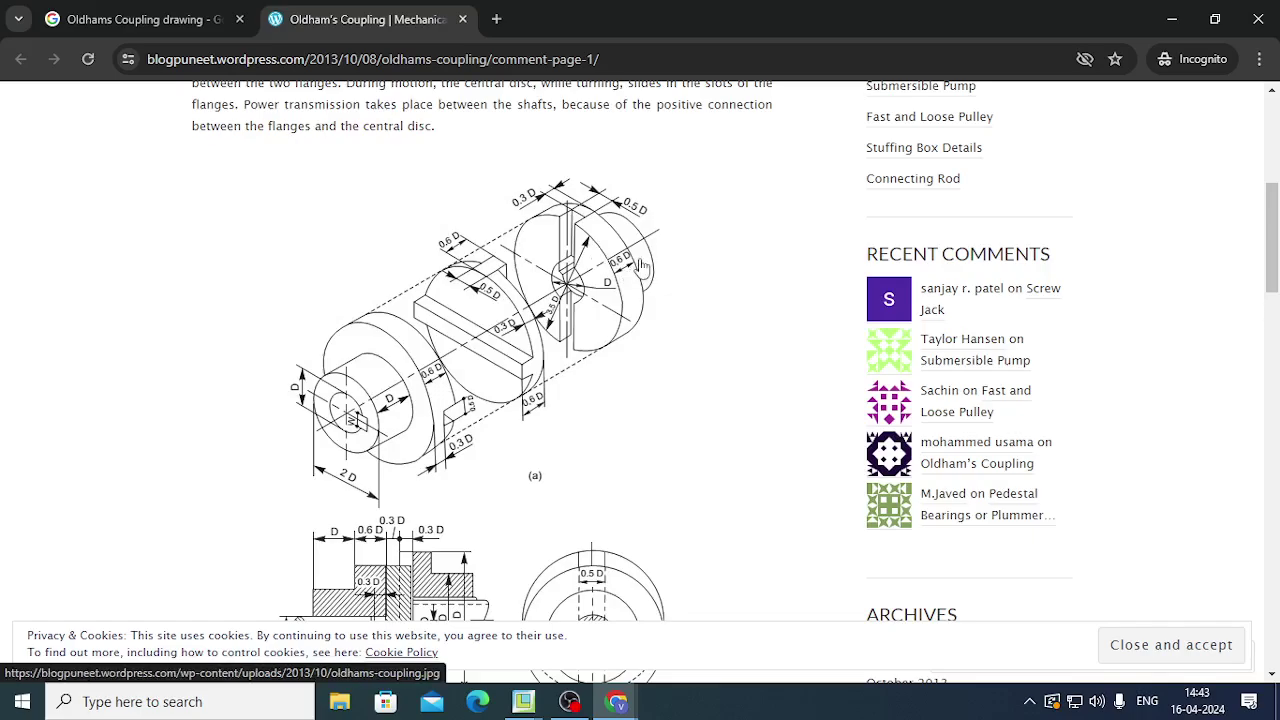
pyautogui.click(1170, 25)
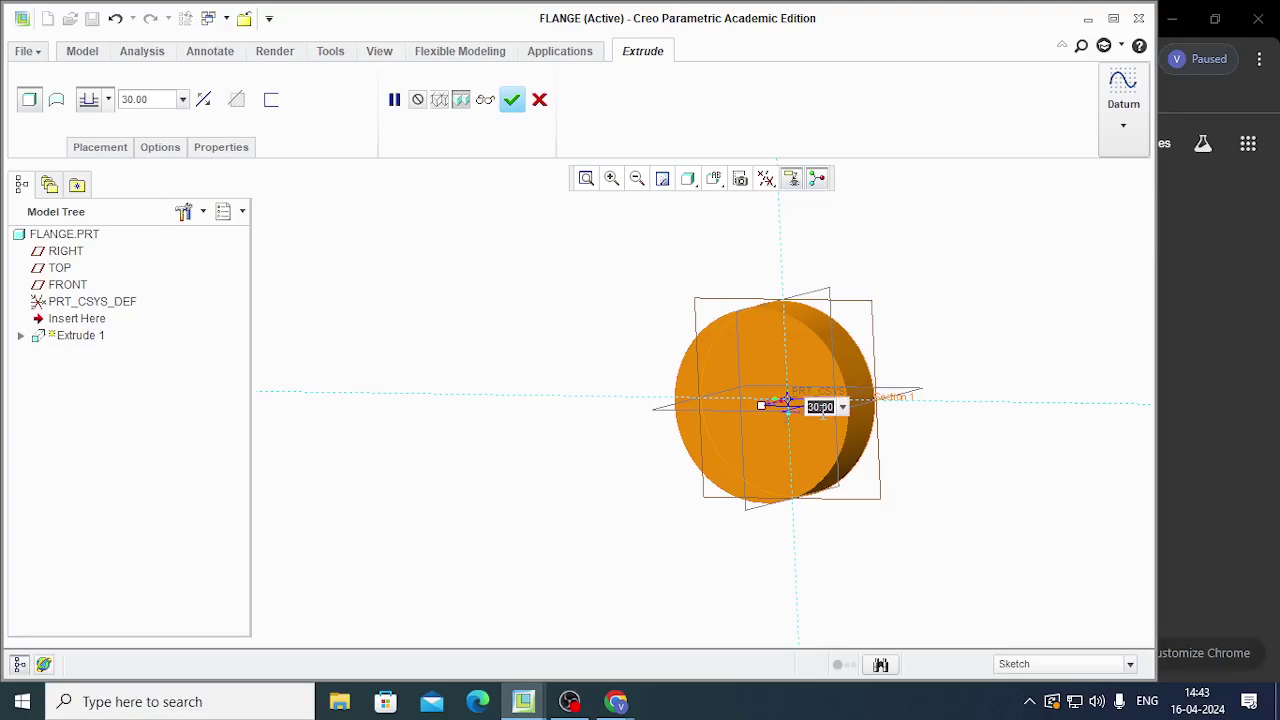
pyautogui.write('18')
pyautogui.press('Return')
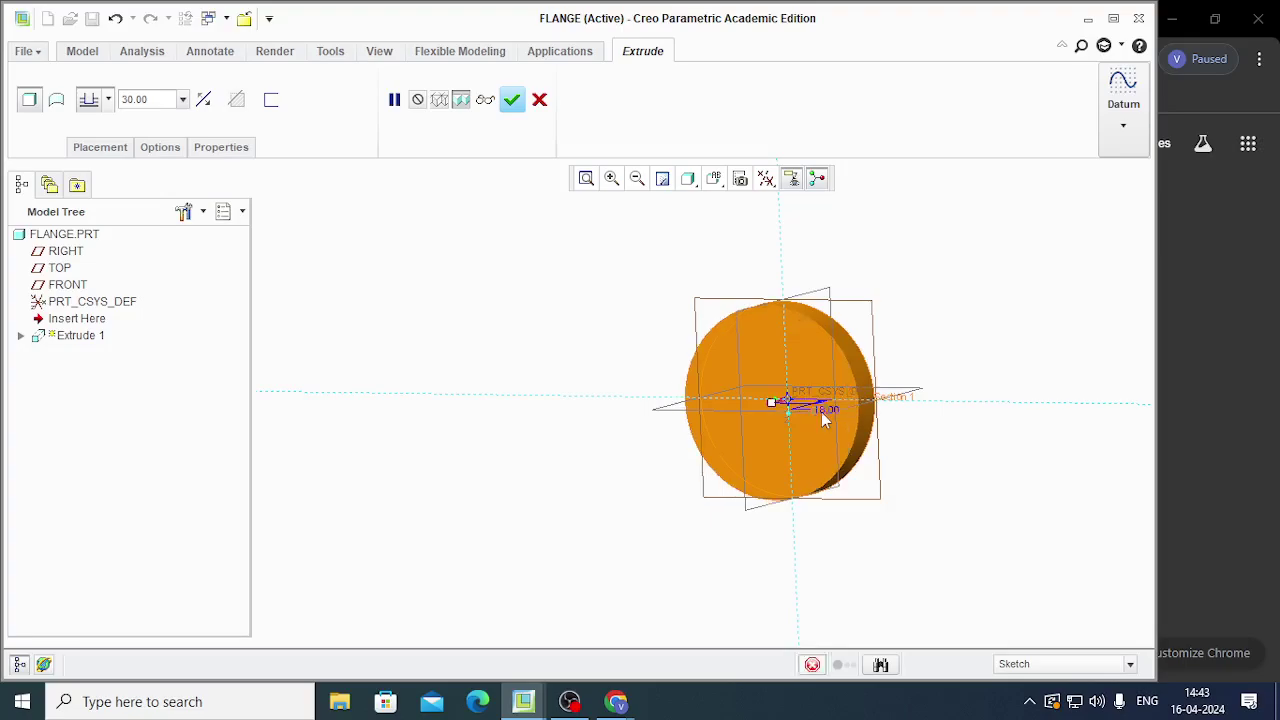
pyautogui.click(512, 100)
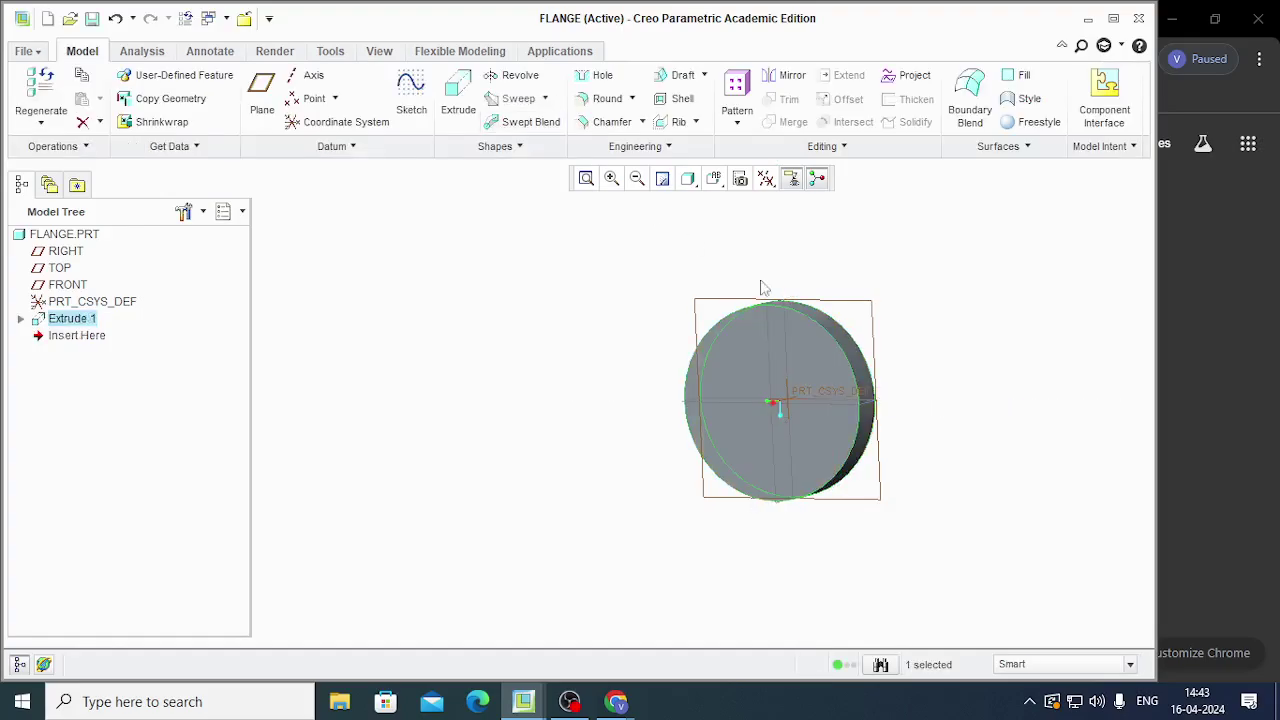
# Start an extrusion sketch on the disc's flat face, viewed straight on, and draw a centred circle about 58 mm in diameter
pyautogui.moveTo(880, 400); pyautogui.dragTo(943, 414, button='middle')
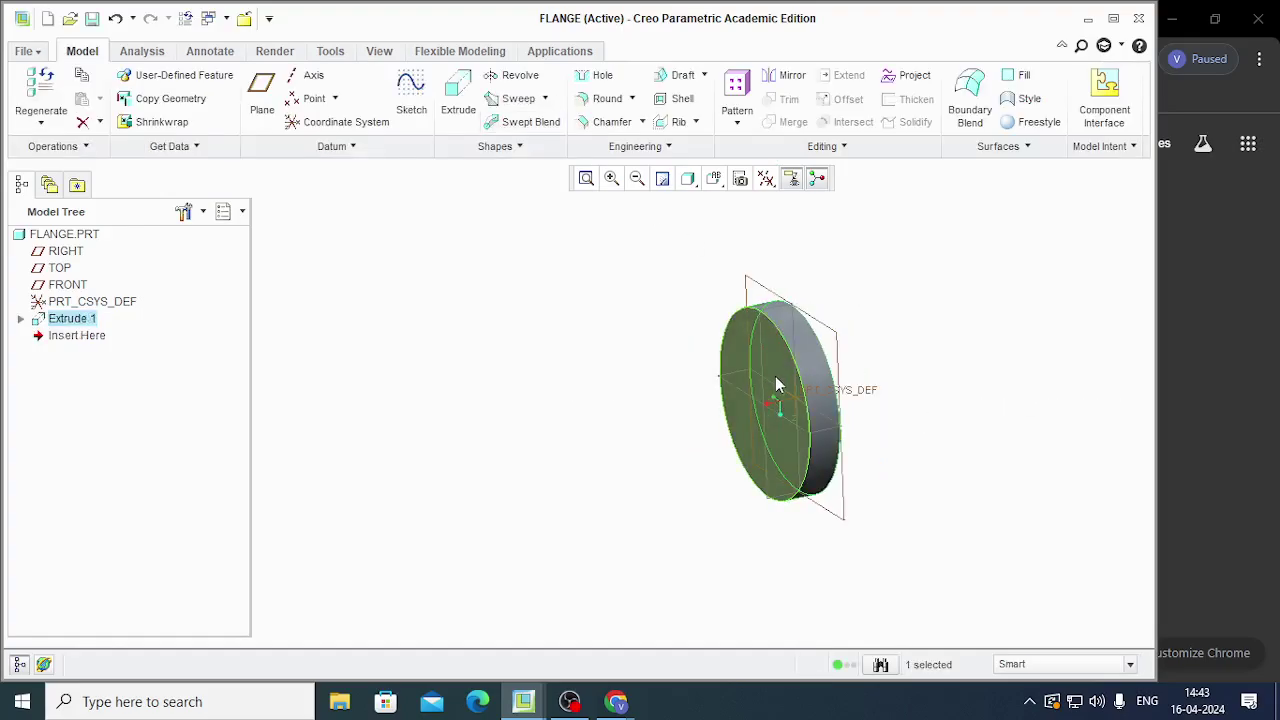
pyautogui.click(775, 378)
pyautogui.click(466, 114)
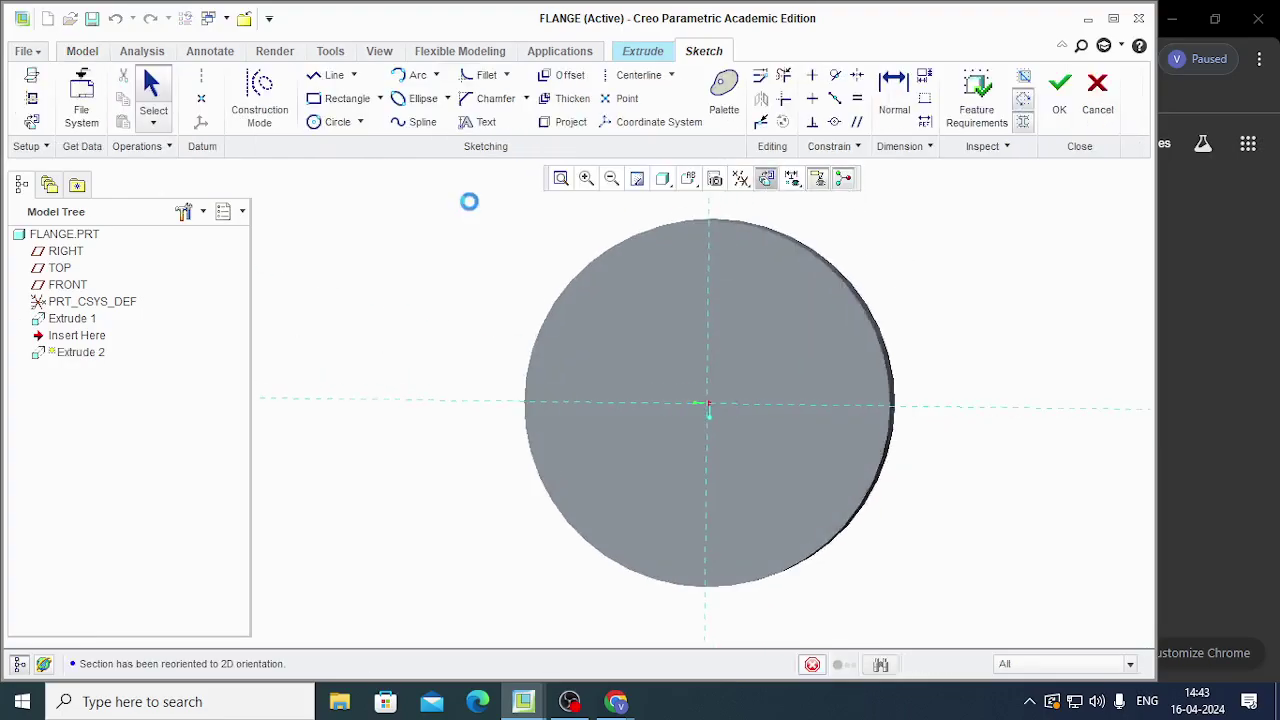
pyautogui.click(337, 121)
pyautogui.click(701, 404)
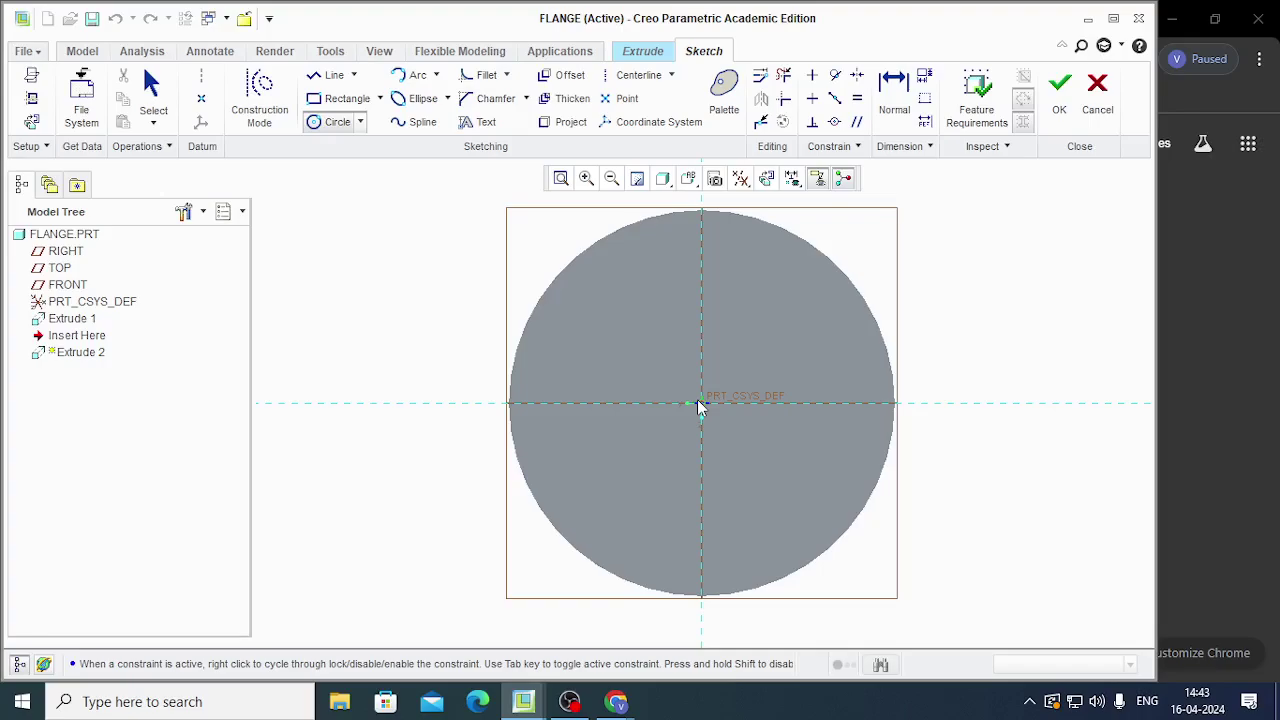
pyautogui.click(785, 463)
pyautogui.middleClick(1066, 323)
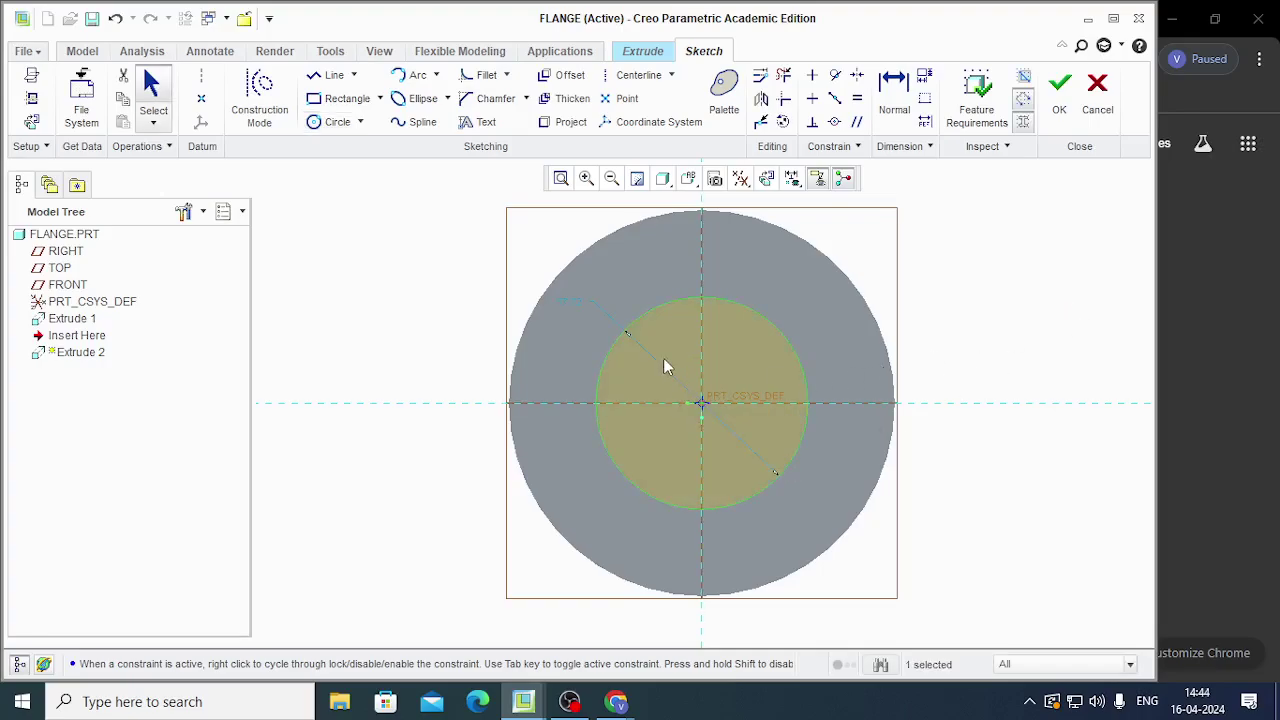
# Consult the Oldham's coupling drawing in the browser for the hub diameter, then set the circle's diameter to 60 mm and finish the sketch
pyautogui.doubleClick(565, 301)
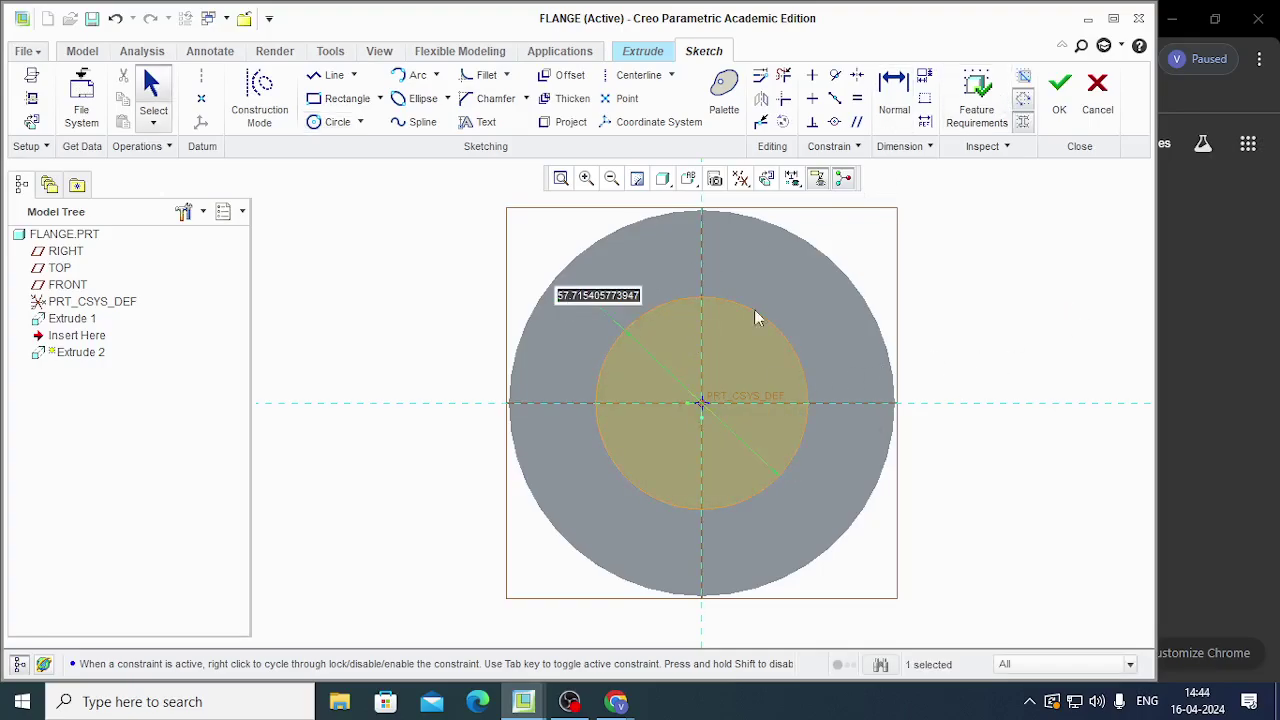
pyautogui.moveTo(627, 707)
pyautogui.click(758, 628)
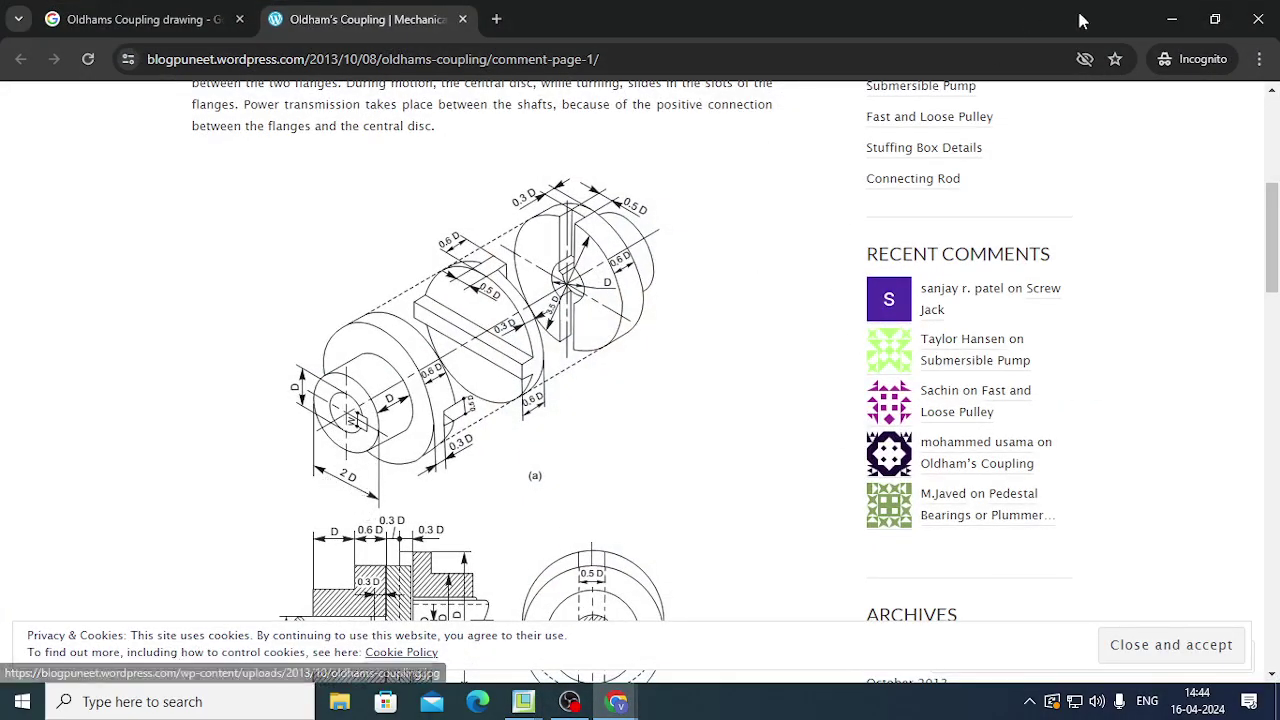
pyautogui.click(1172, 18)
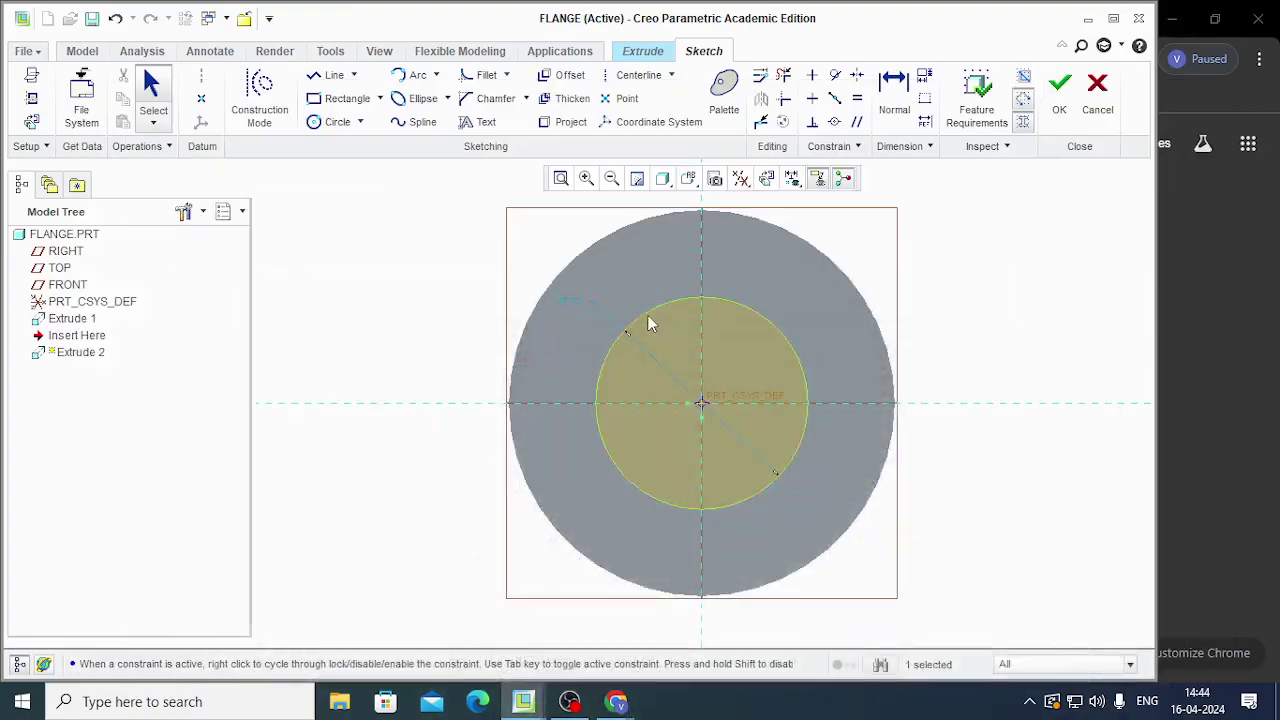
pyautogui.middleClick(574, 300)
pyautogui.write('60')
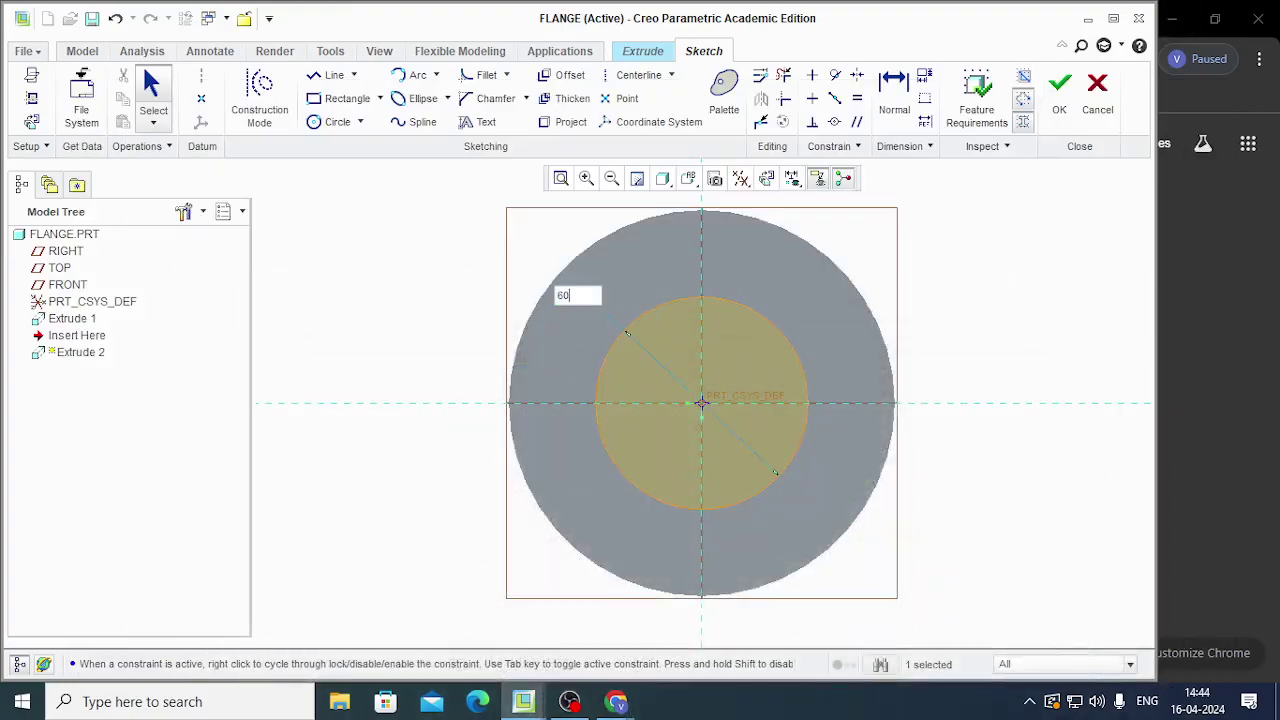
pyautogui.press('Return')
pyautogui.click(1062, 88)
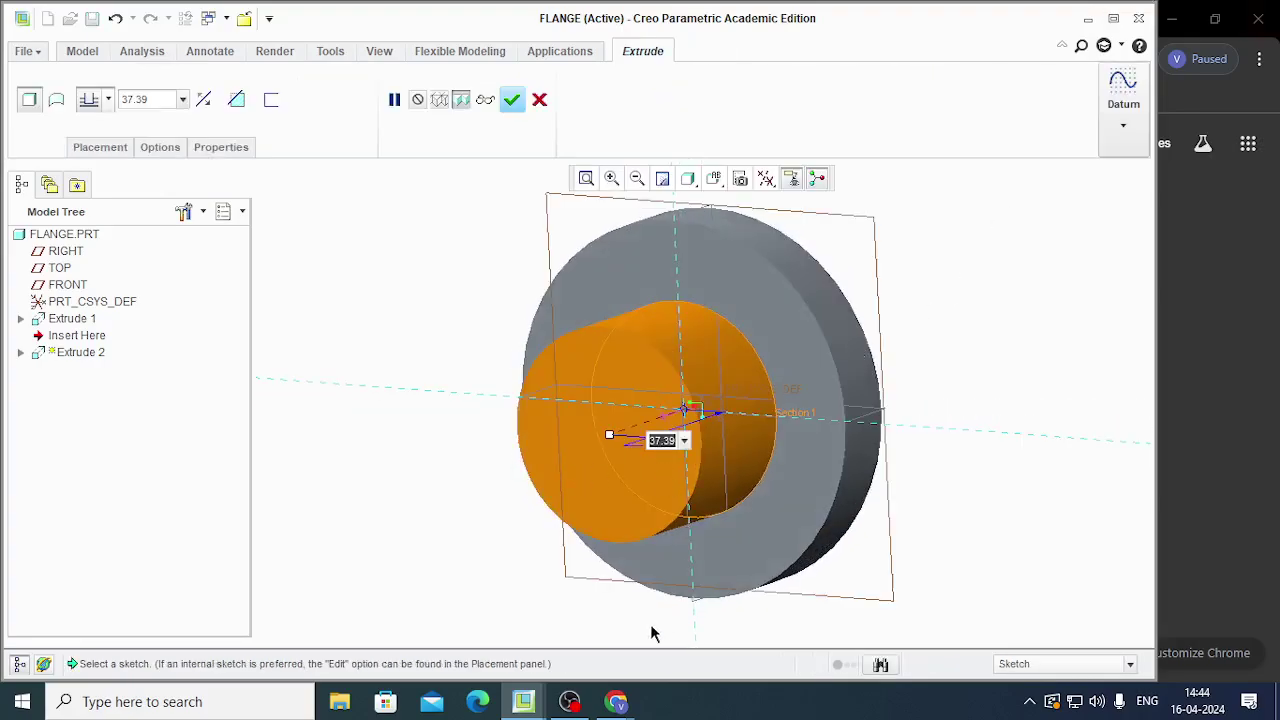
# Check the hub length in the browser's coupling drawing, set the hub's extrusion depth to 30 mm and complete the extrusion
pyautogui.moveTo(616, 701)
pyautogui.click(690, 625)
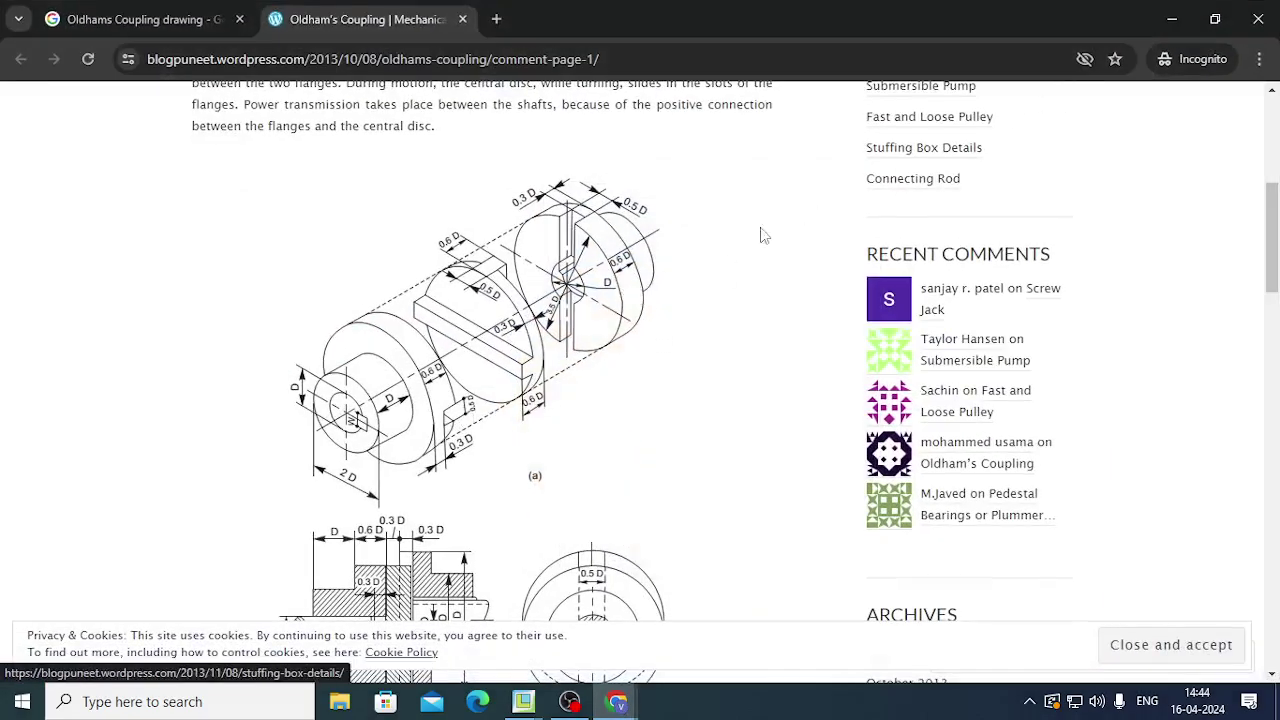
pyautogui.middleClick(440, 410)
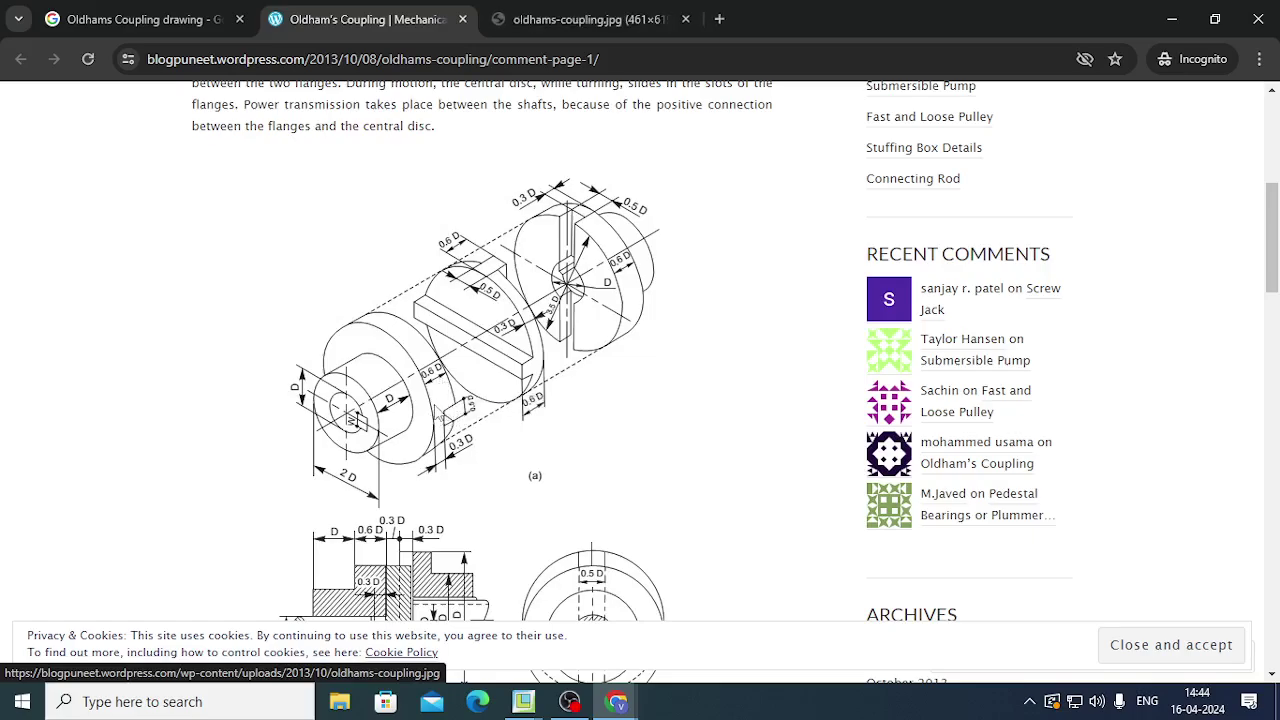
pyautogui.click(1171, 19)
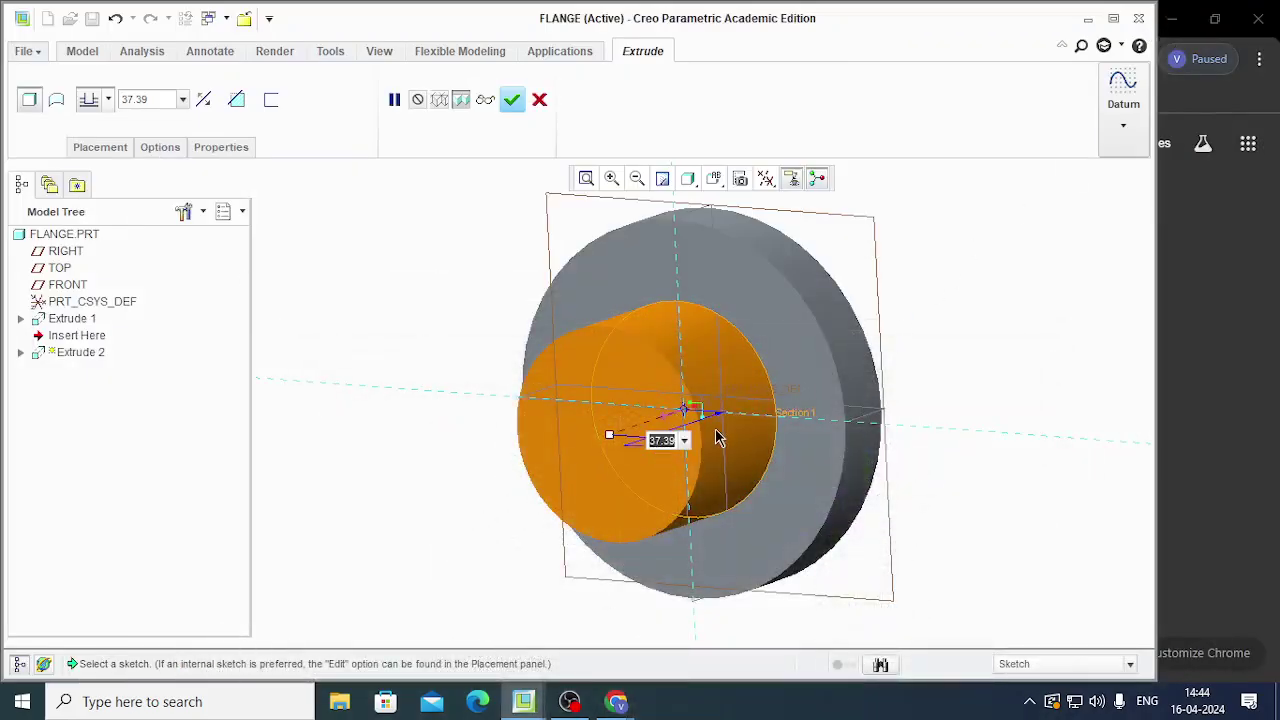
pyautogui.write('30')
pyautogui.press('Return')
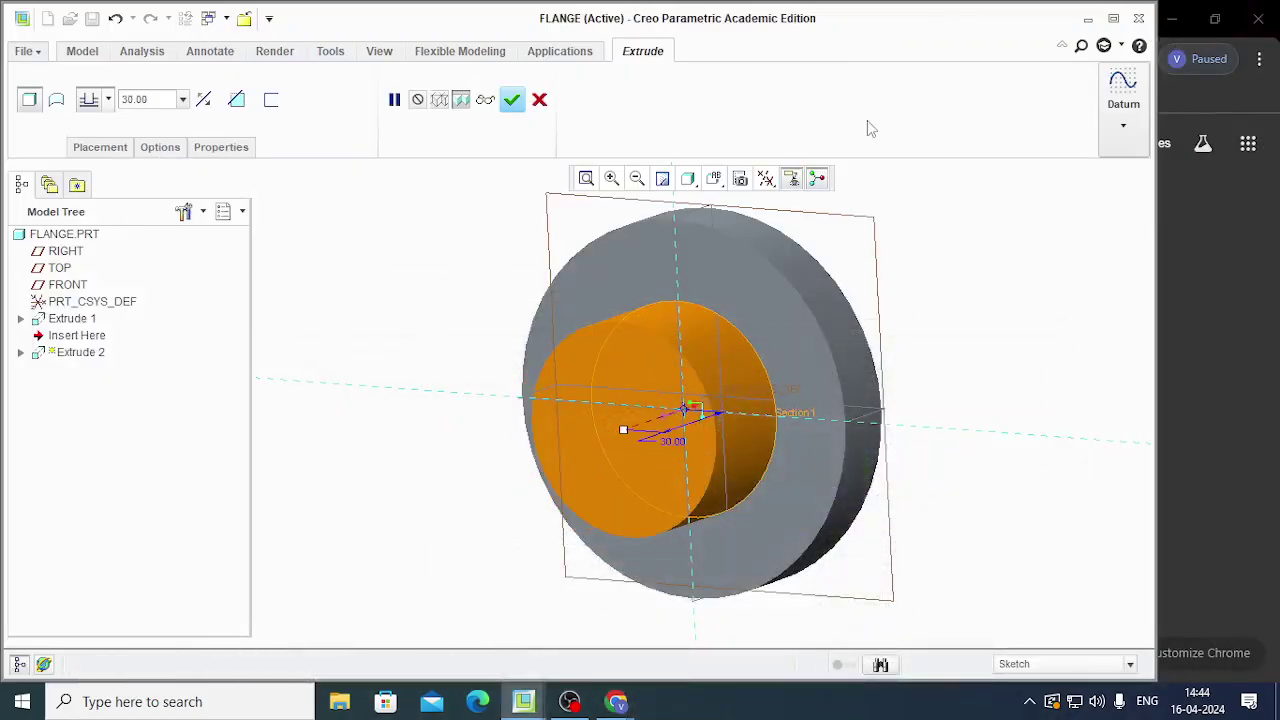
pyautogui.click(511, 99)
# Start an extrusion sketch on the disc's flat face opposite the hub, viewed straight on, and draw a circle centred on the origin
pyautogui.moveTo(603, 289); pyautogui.dragTo(720, 446, button='middle')
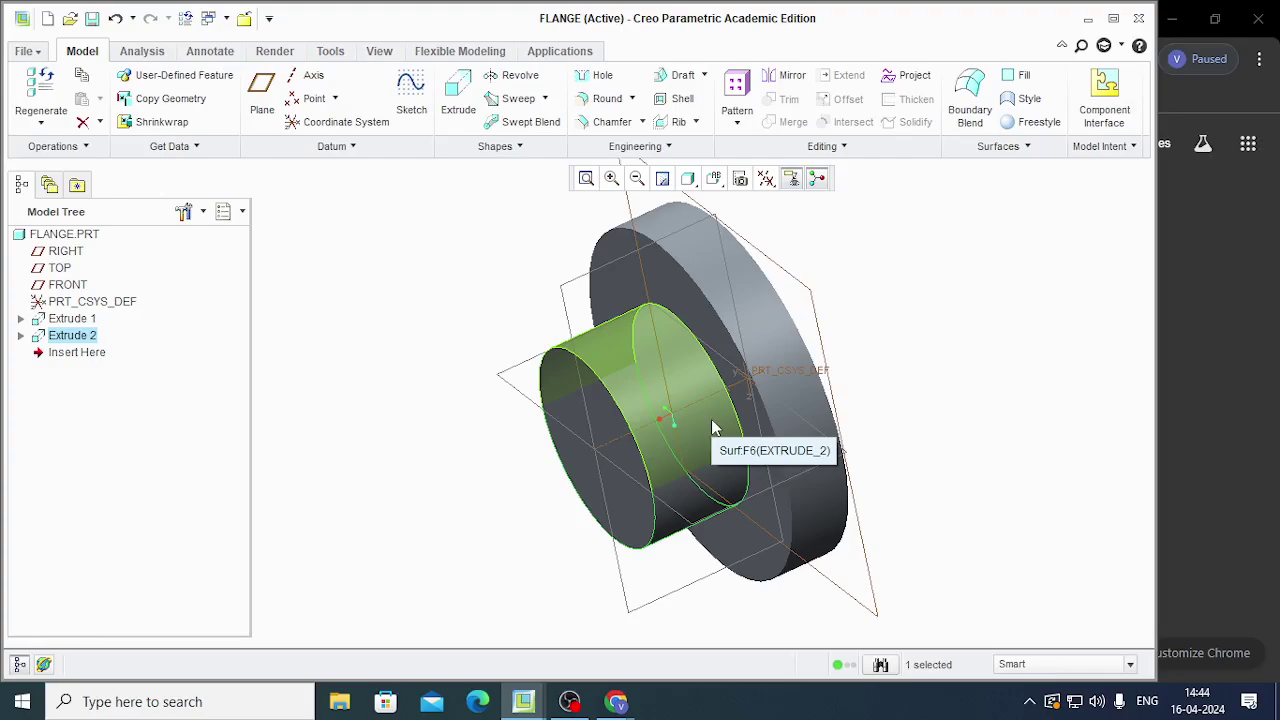
pyautogui.moveTo(711, 419); pyautogui.dragTo(902, 452, button='middle')
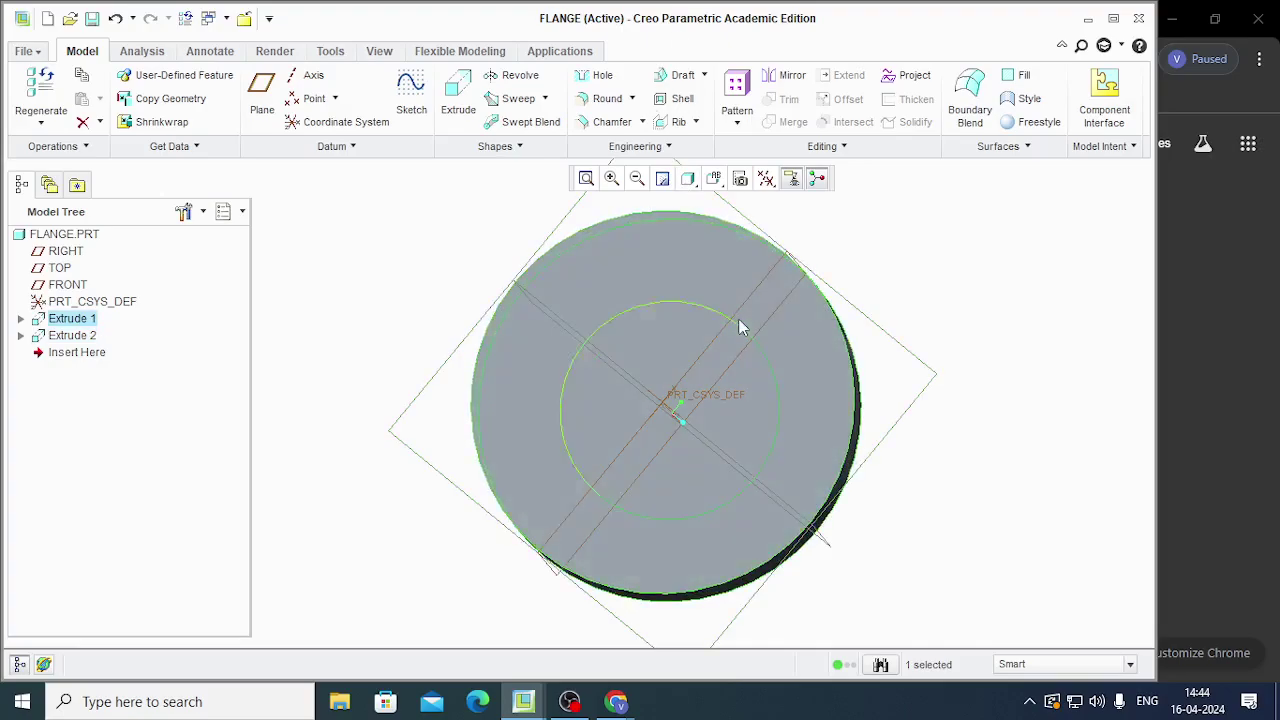
pyautogui.click(790, 356)
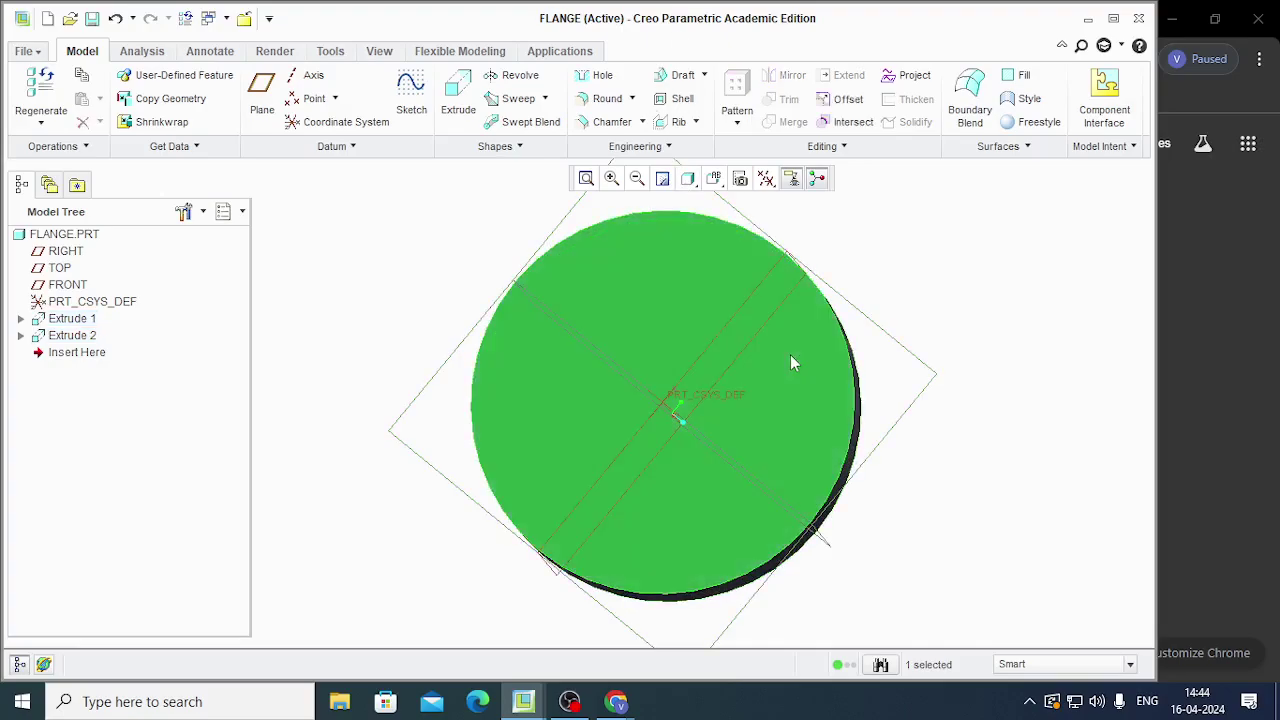
pyautogui.click(464, 106)
pyautogui.click(766, 180)
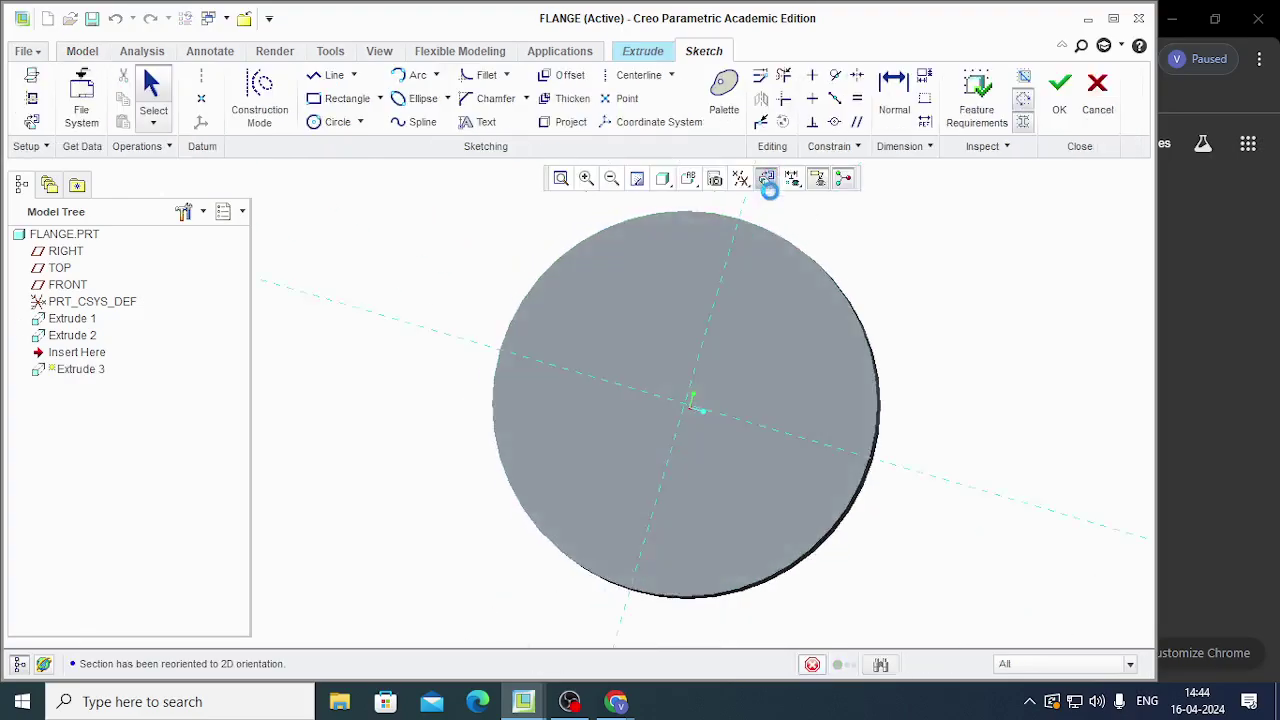
pyautogui.click(335, 122)
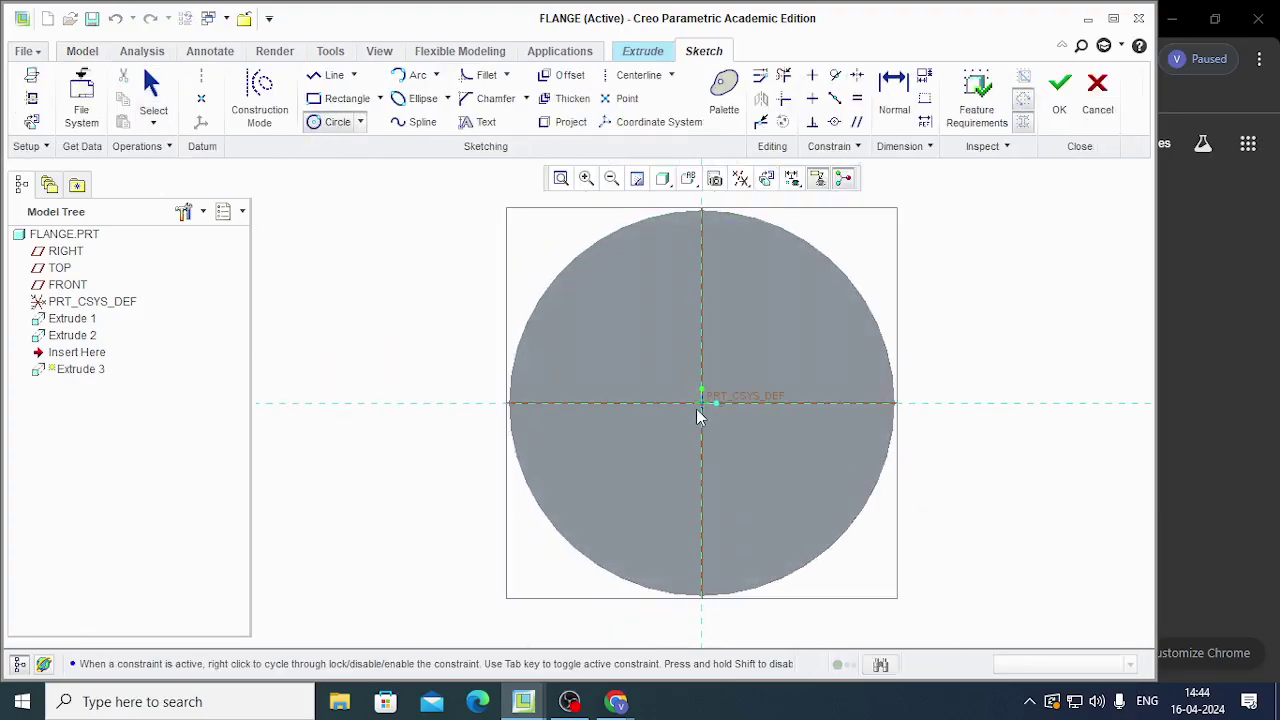
pyautogui.click(786, 472)
pyautogui.middleClick(826, 349)
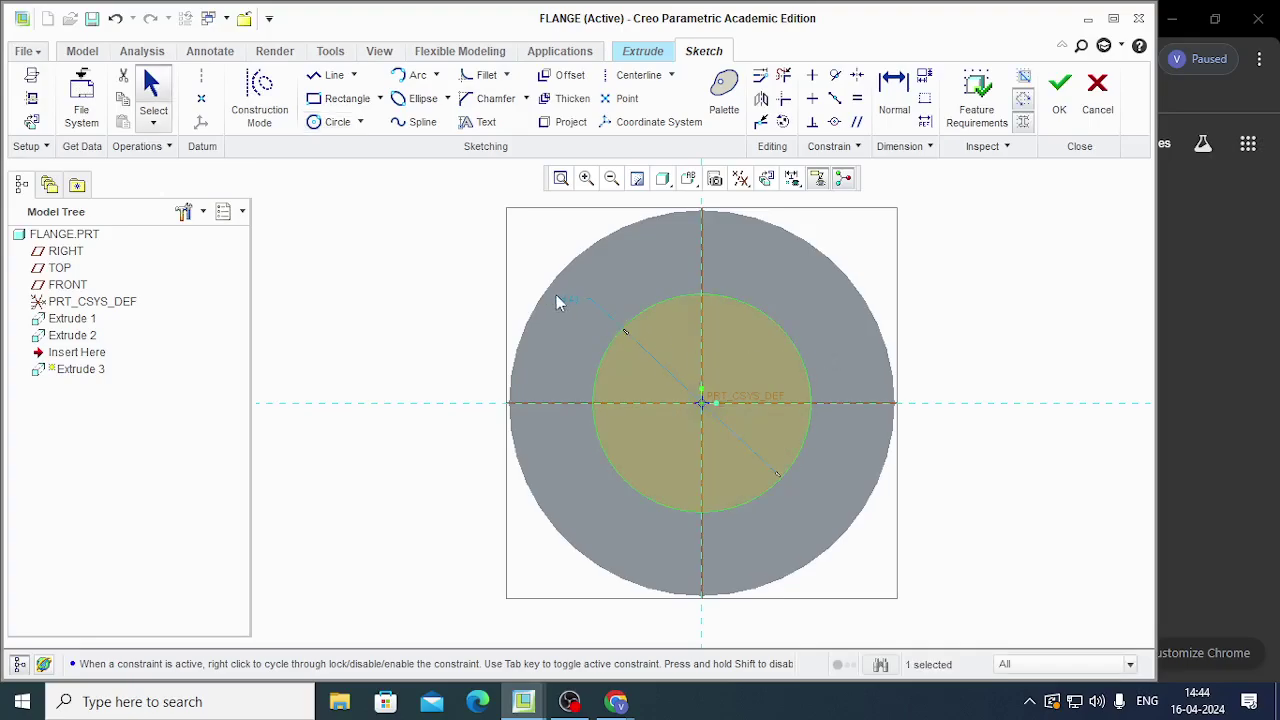
# Set the bore circle's diameter to 30 mm and finish the sketch
pyautogui.doubleClick(565, 296)
pyautogui.write('30')
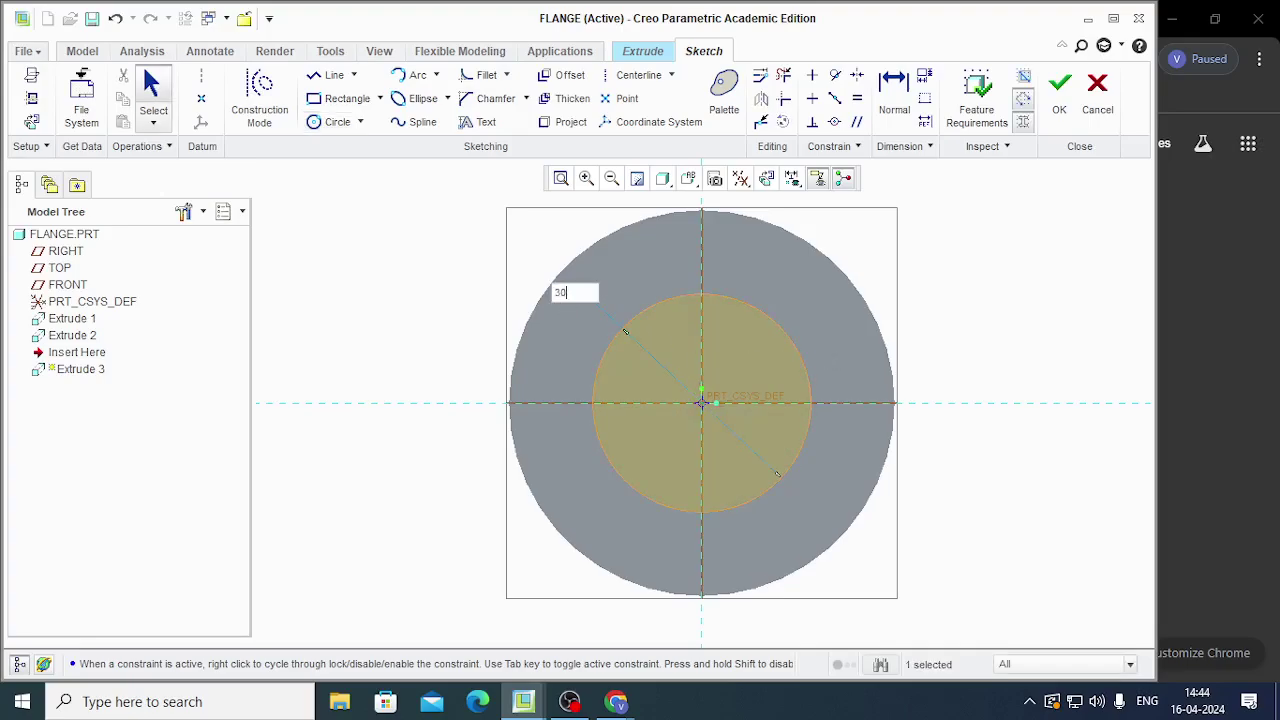
pyautogui.press('Return')
pyautogui.click(1060, 88)
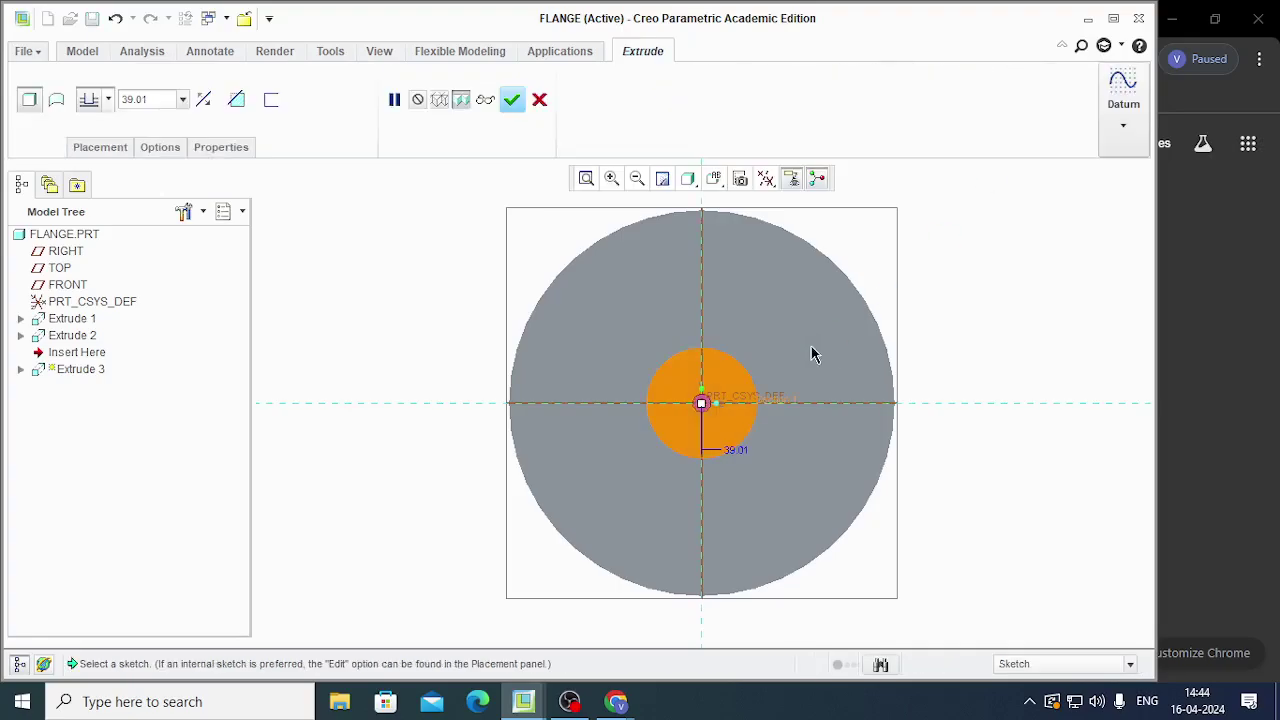
# Extend the circle's extrusion about 102 mm back through the disc and hub, and complete it as a material-removing cut
pyautogui.moveTo(918, 425); pyautogui.dragTo(422, 386)
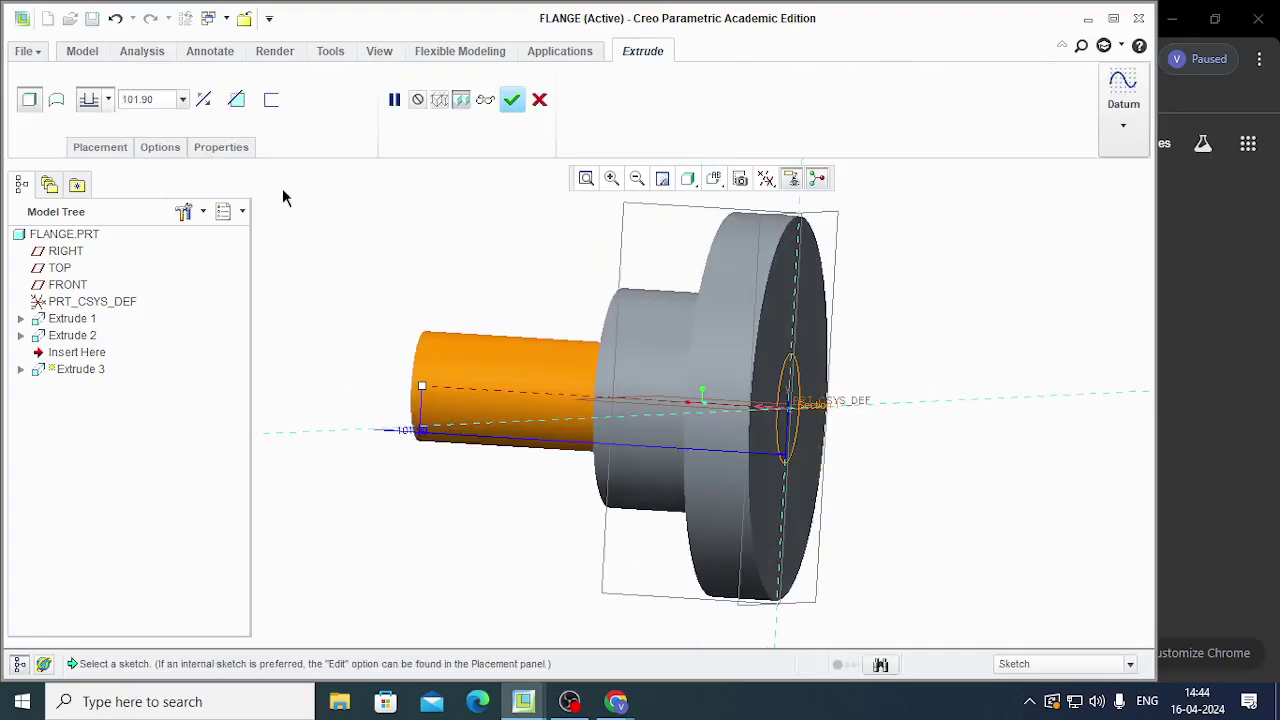
pyautogui.click(237, 100)
pyautogui.click(537, 100)
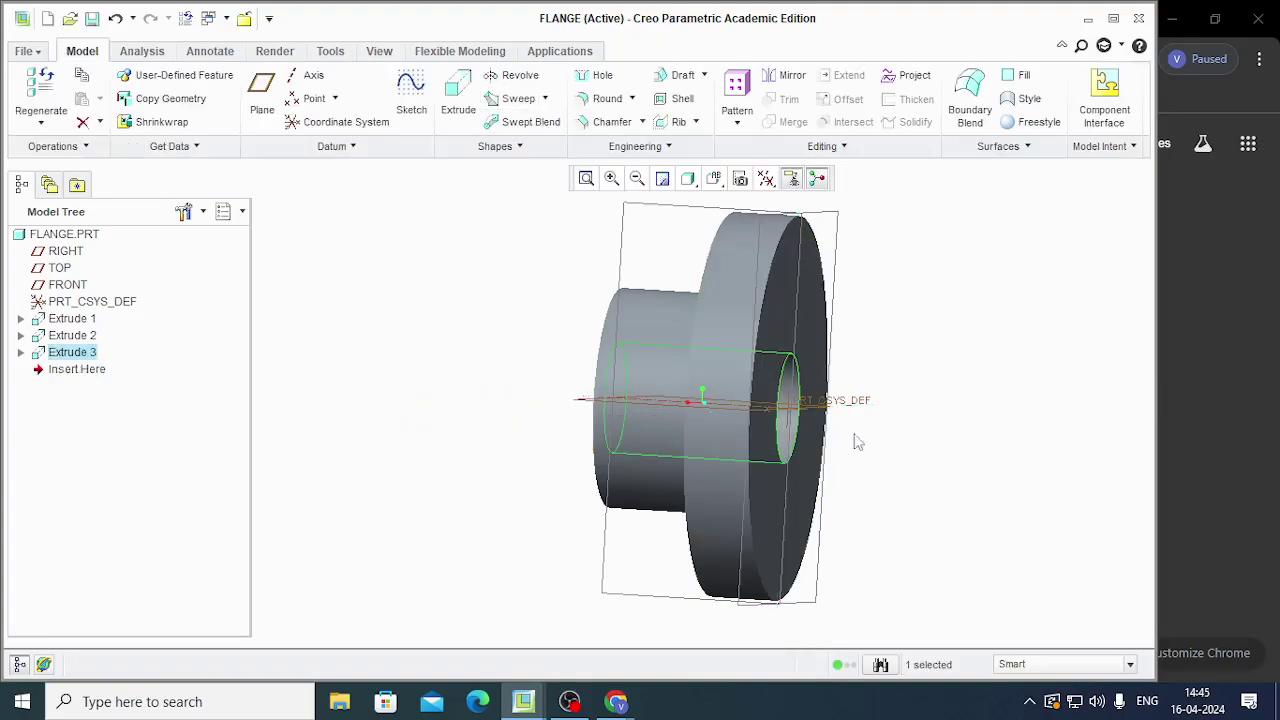
# Start an extrusion sketch on the disc's hub-free face and draw a horizontal centre rectangle at the origin, about 143 by 18 mm
pyautogui.moveTo(770, 440); pyautogui.dragTo(821, 461, button='middle')
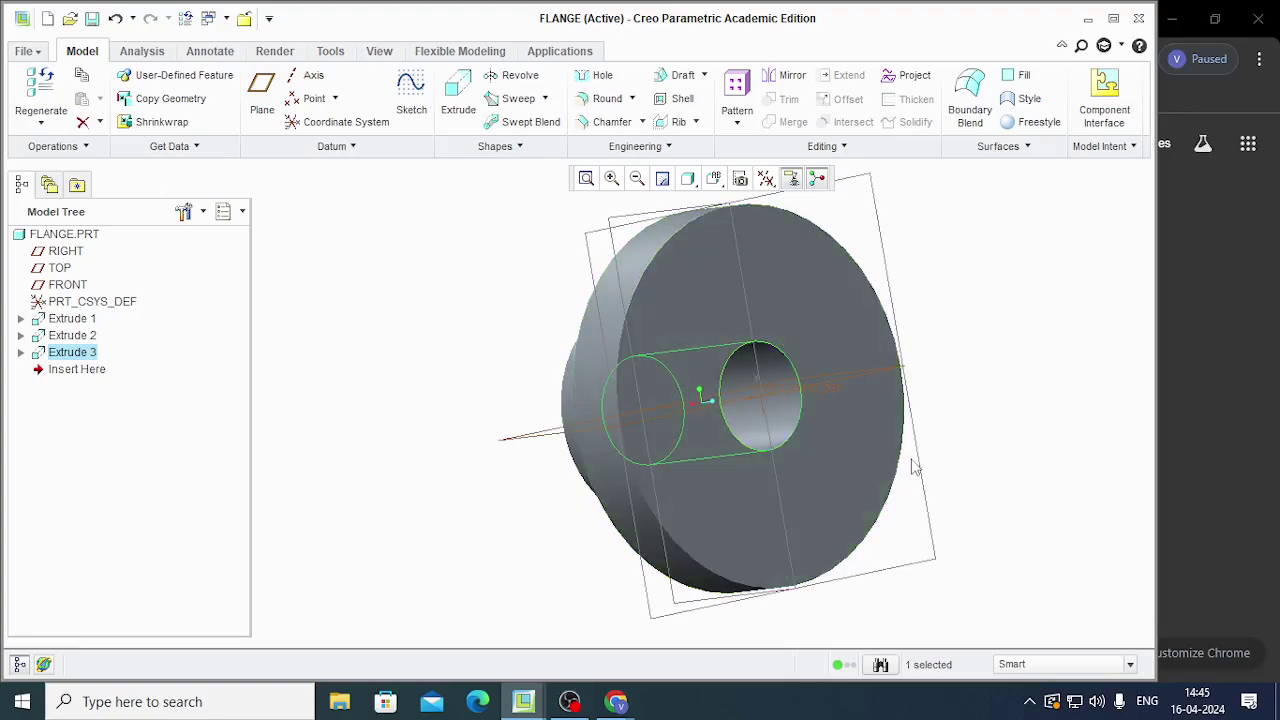
pyautogui.click(852, 493)
pyautogui.click(854, 428)
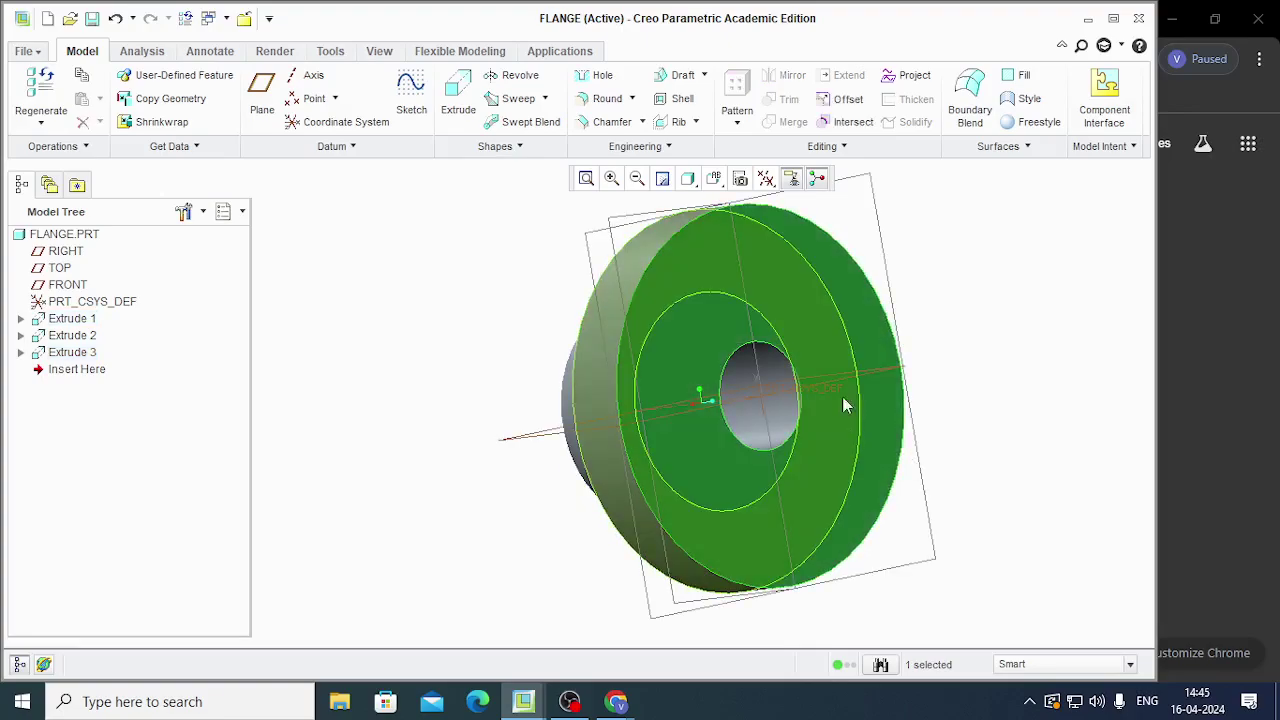
pyautogui.click(458, 100)
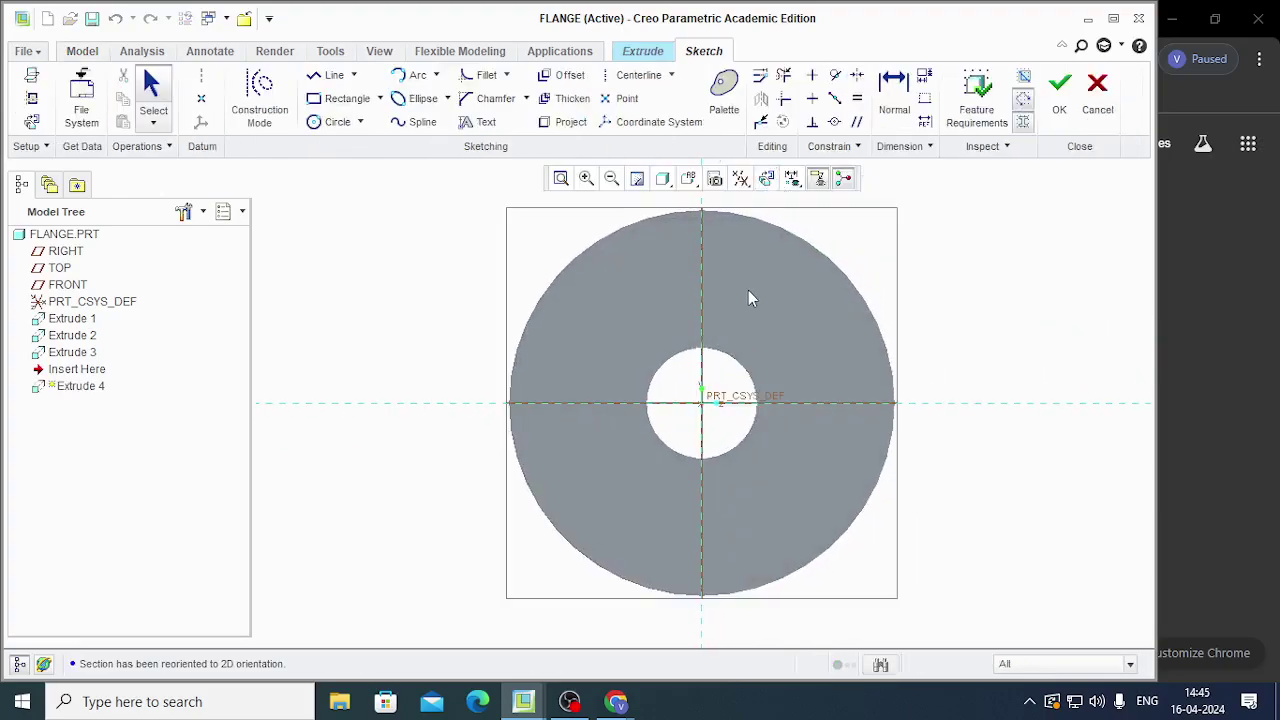
pyautogui.click(380, 98)
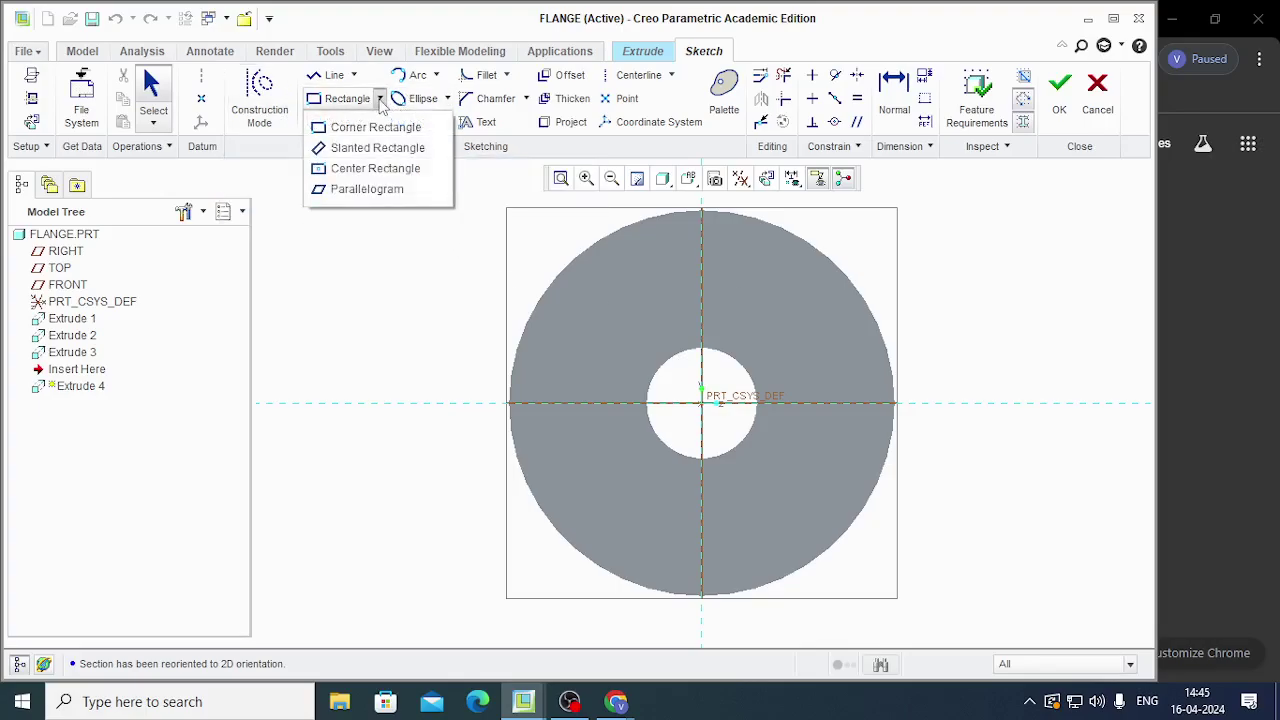
pyautogui.click(368, 170)
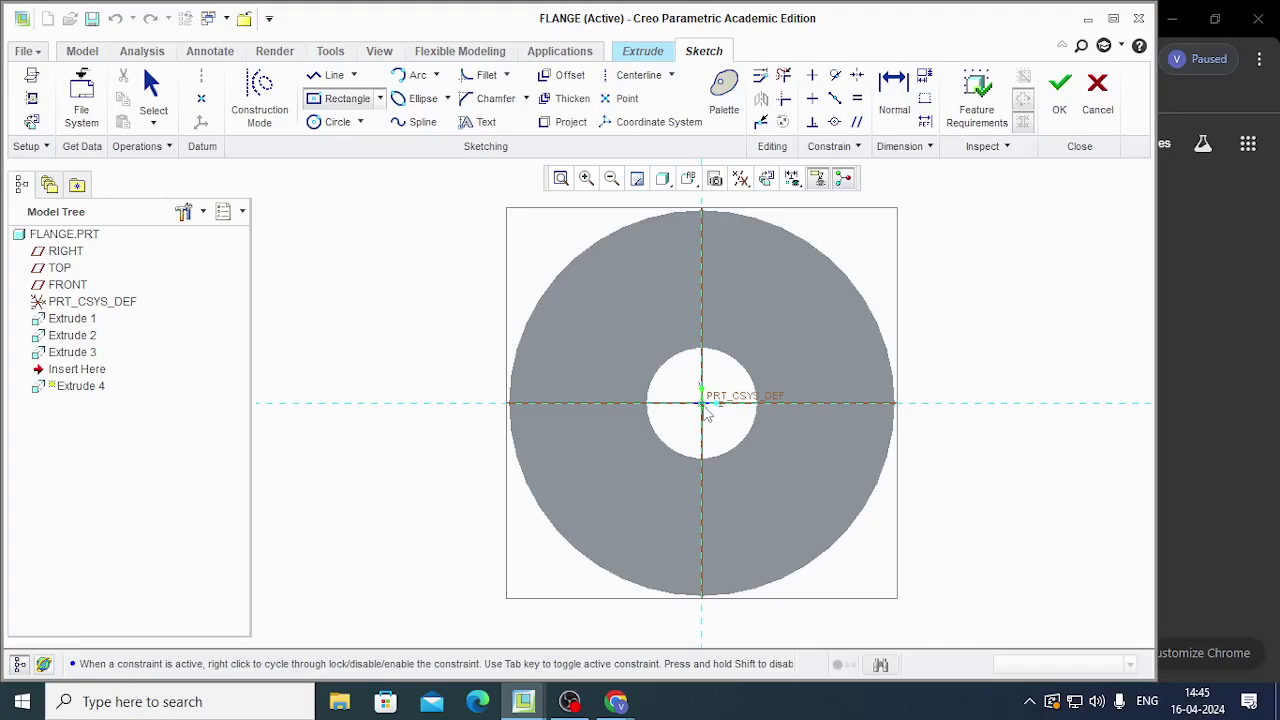
pyautogui.click(703, 404)
pyautogui.click(965, 436)
pyautogui.middleClick(857, 415)
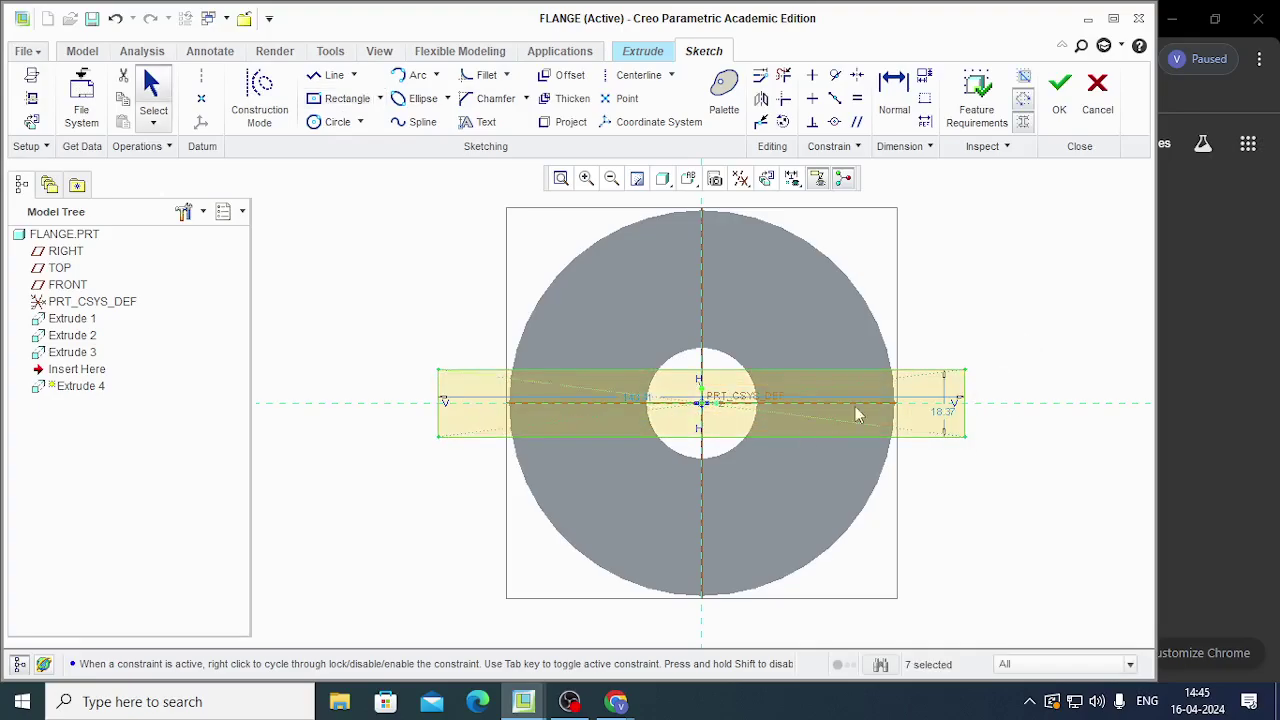
# Consult the browser's coupling drawing for the slot width, then set the rectangle's height to 15 mm and finish the sketch
pyautogui.doubleClick(942, 413)
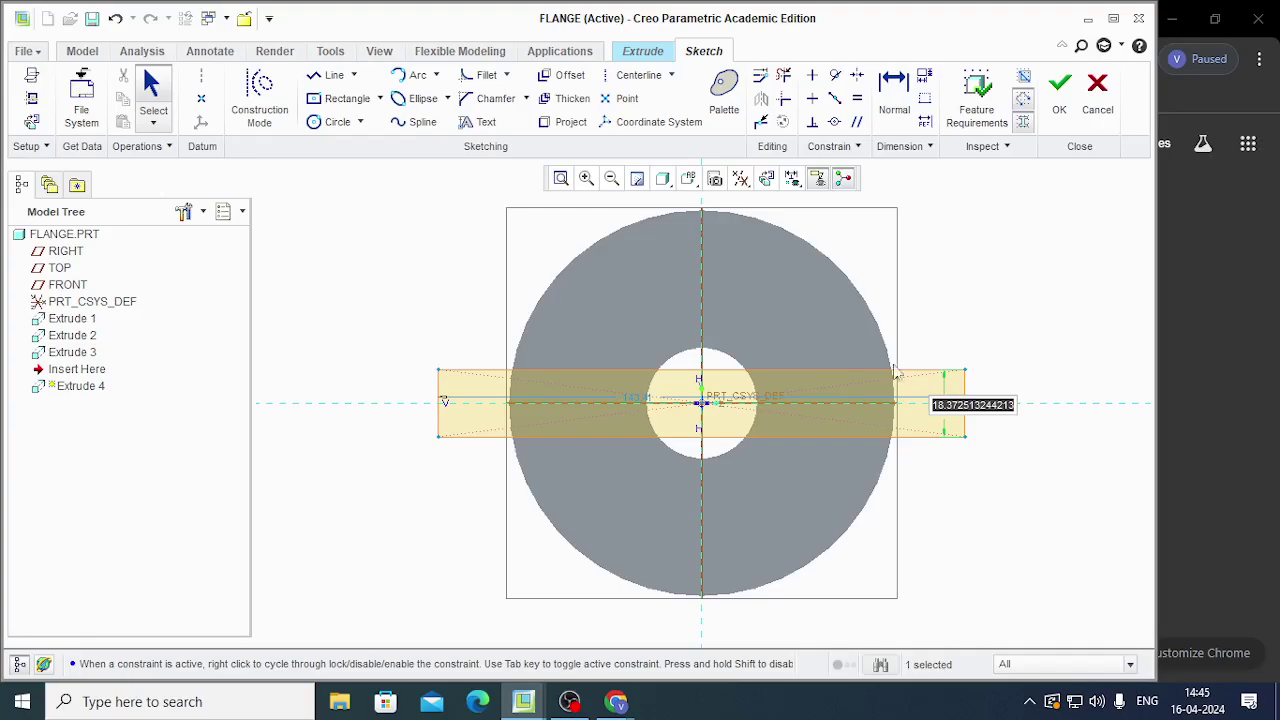
pyautogui.moveTo(616, 702)
pyautogui.click(705, 648)
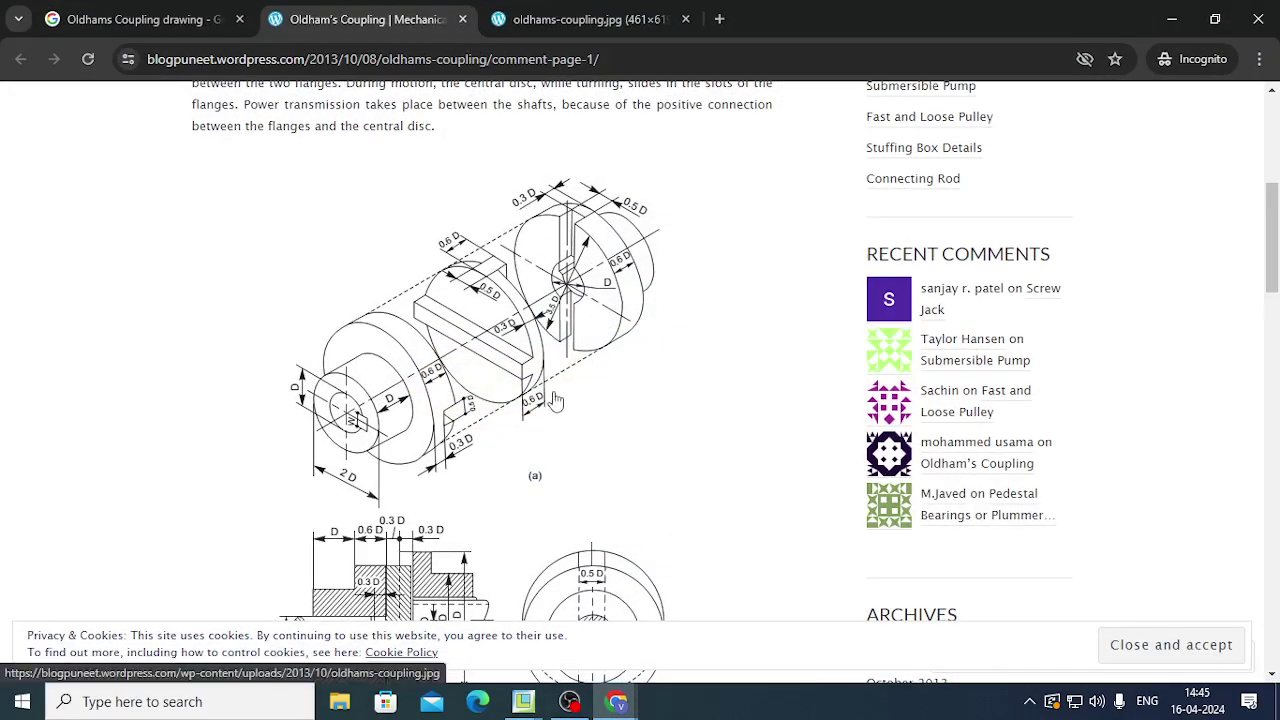
pyautogui.click(1174, 18)
pyautogui.doubleClick(945, 411)
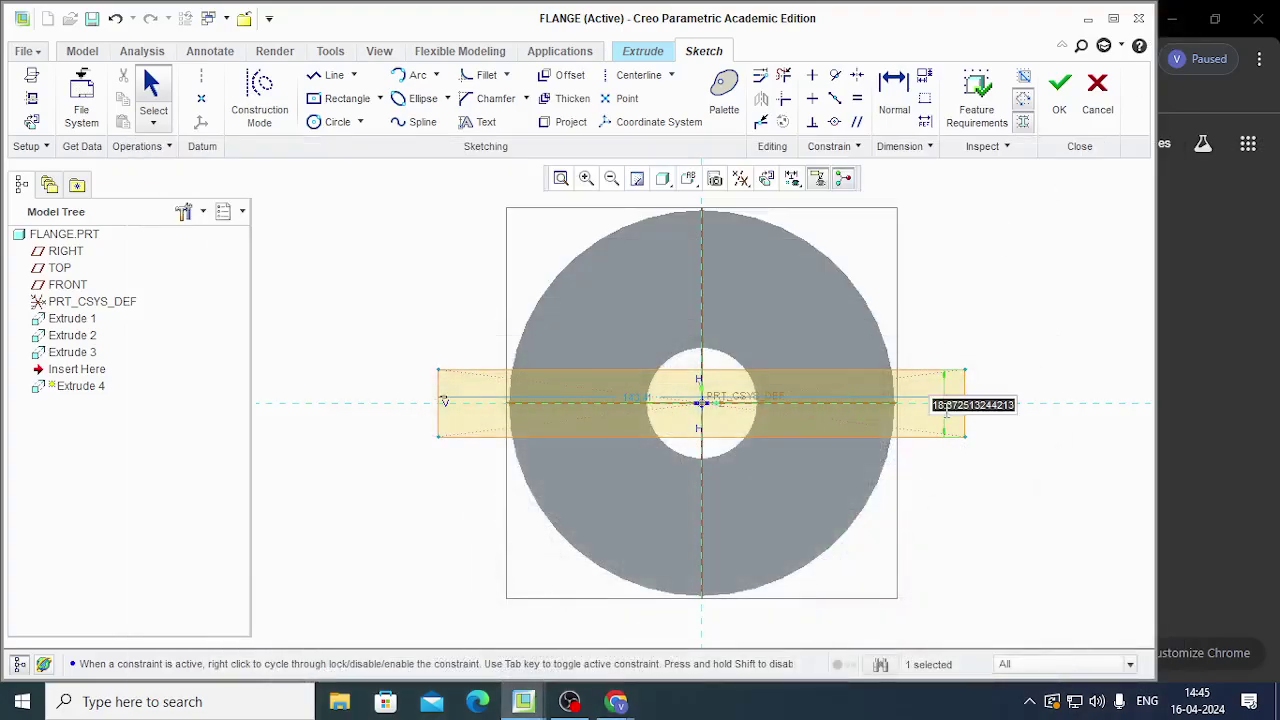
pyautogui.write('15')
pyautogui.press('Return')
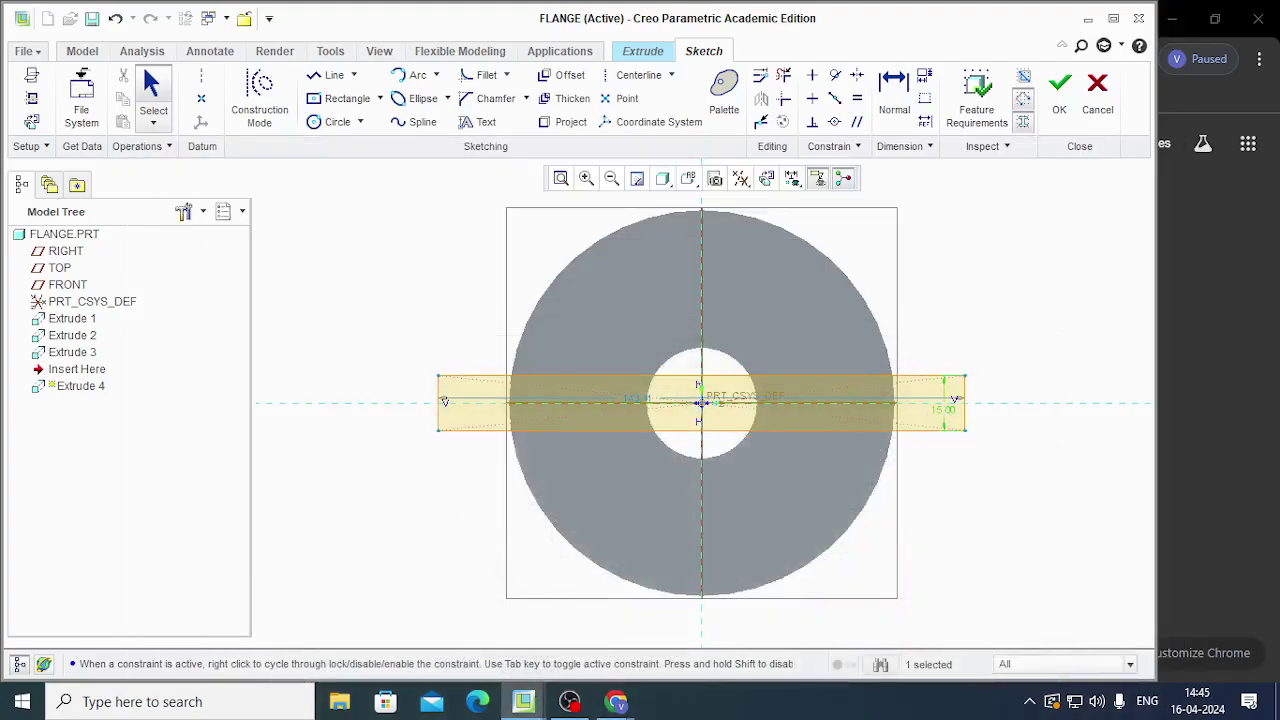
pyautogui.click(1059, 88)
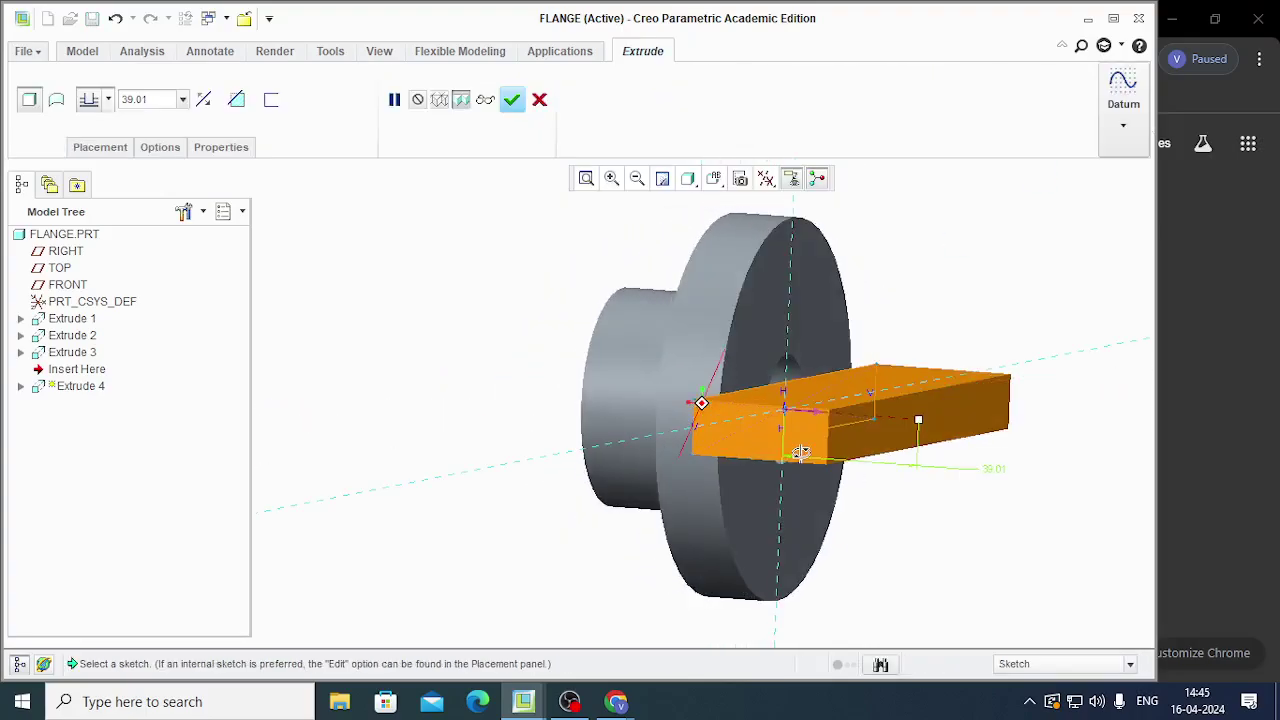
# Reverse the slot rectangle's extrusion into the disc, set its depth to 9 mm and make it remove material
pyautogui.moveTo(918, 422); pyautogui.dragTo(755, 460)
pyautogui.doubleClick(752, 452)
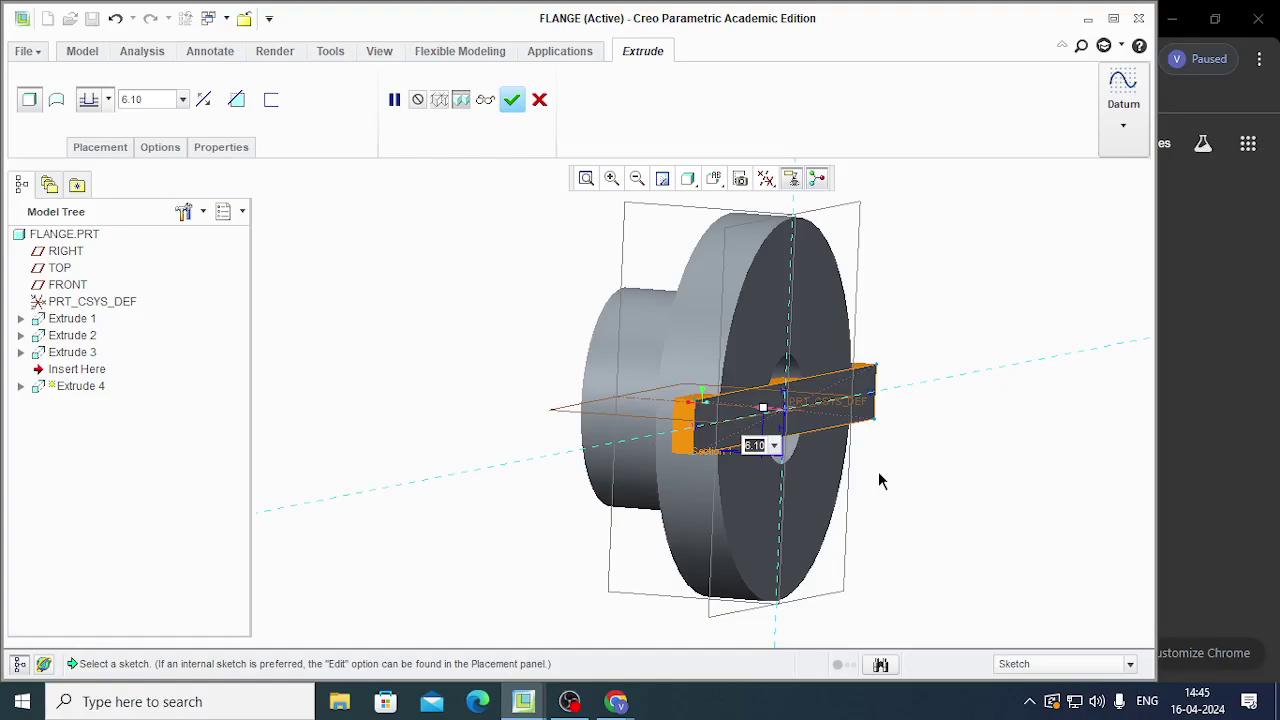
pyautogui.write('9')
pyautogui.press('Return')
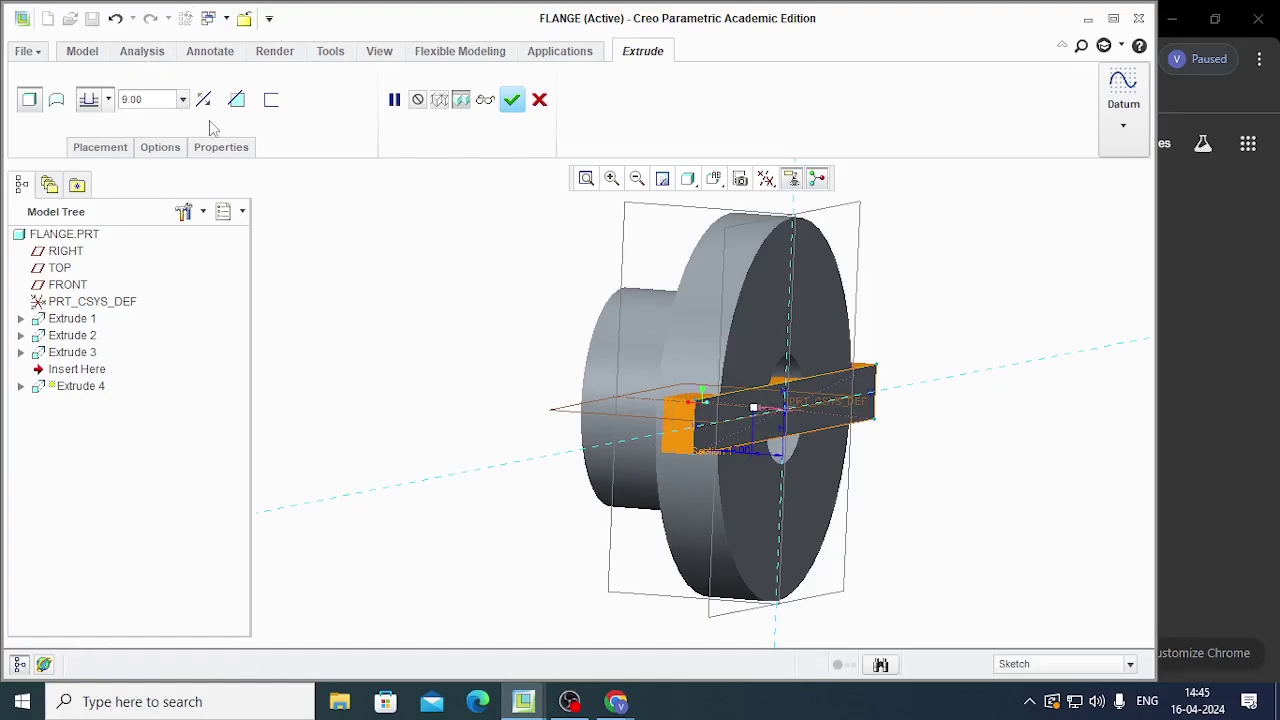
pyautogui.click(236, 99)
pyautogui.moveTo(980, 543); pyautogui.dragTo(900, 550, button='middle')
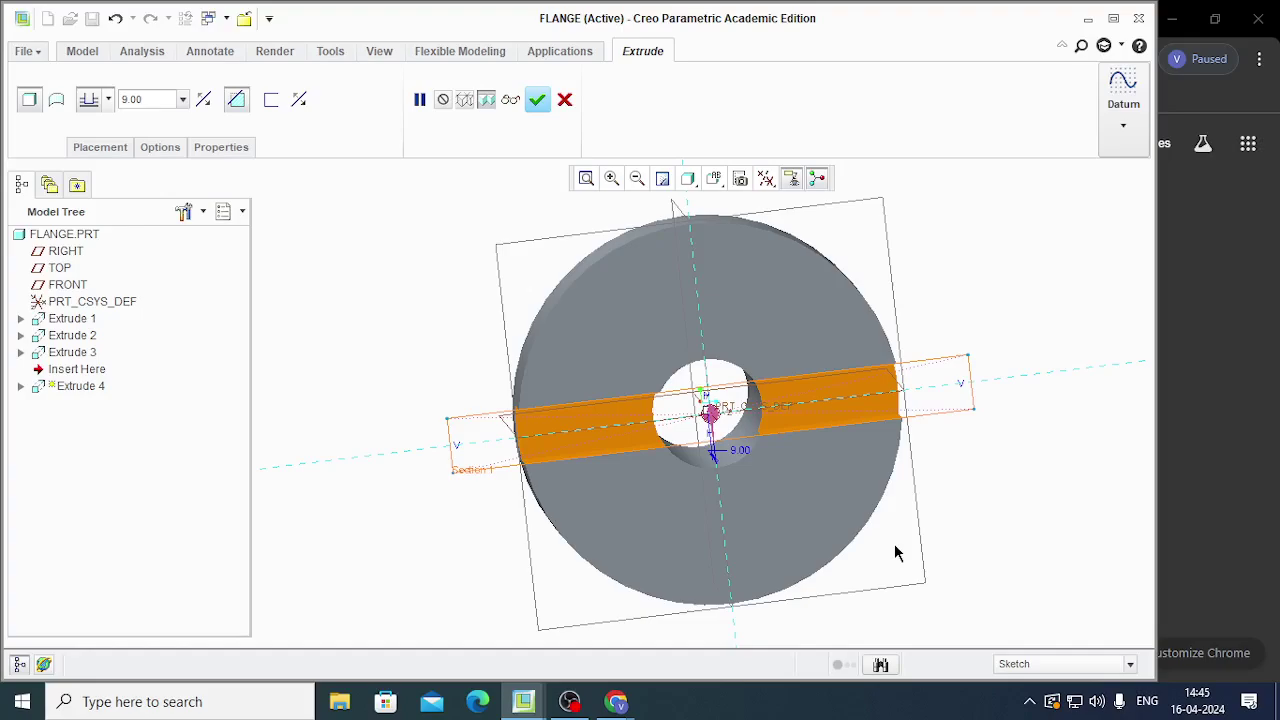
# Set the slot cut's depth to 10 mm and complete the feature
pyautogui.moveTo(883, 451); pyautogui.dragTo(934, 478, button='middle')
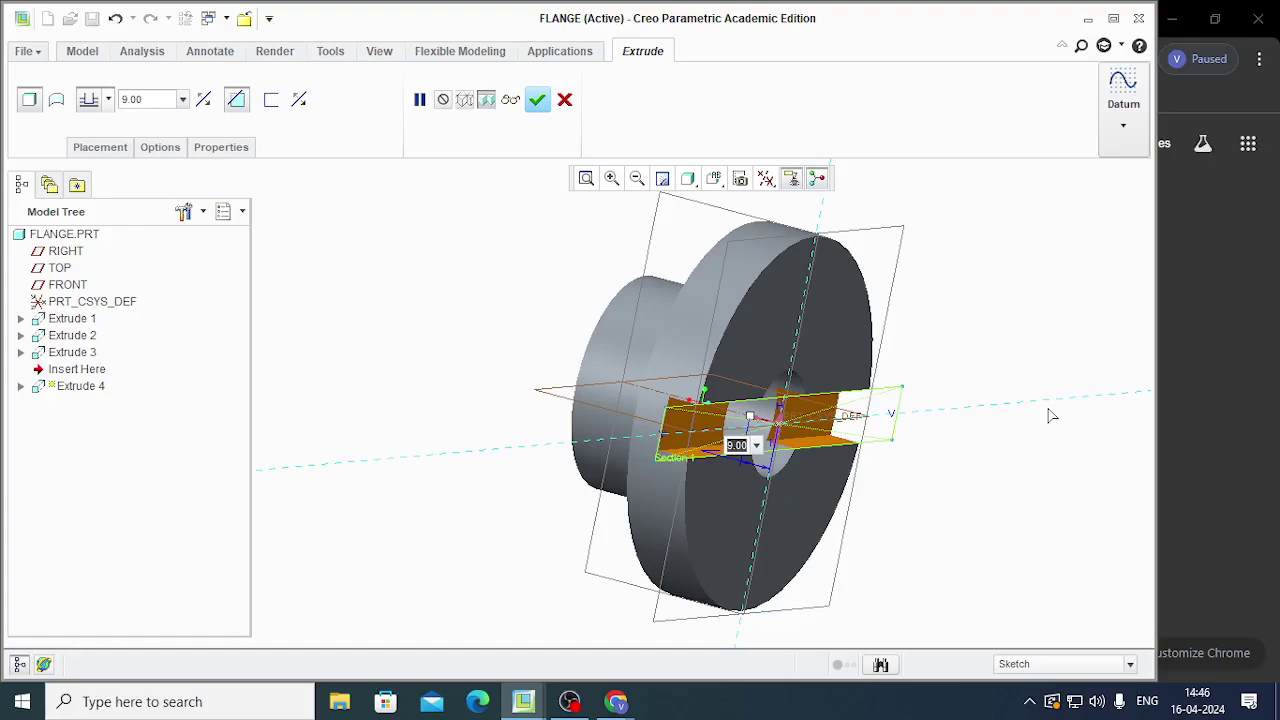
pyautogui.write('1')
pyautogui.press('Return')
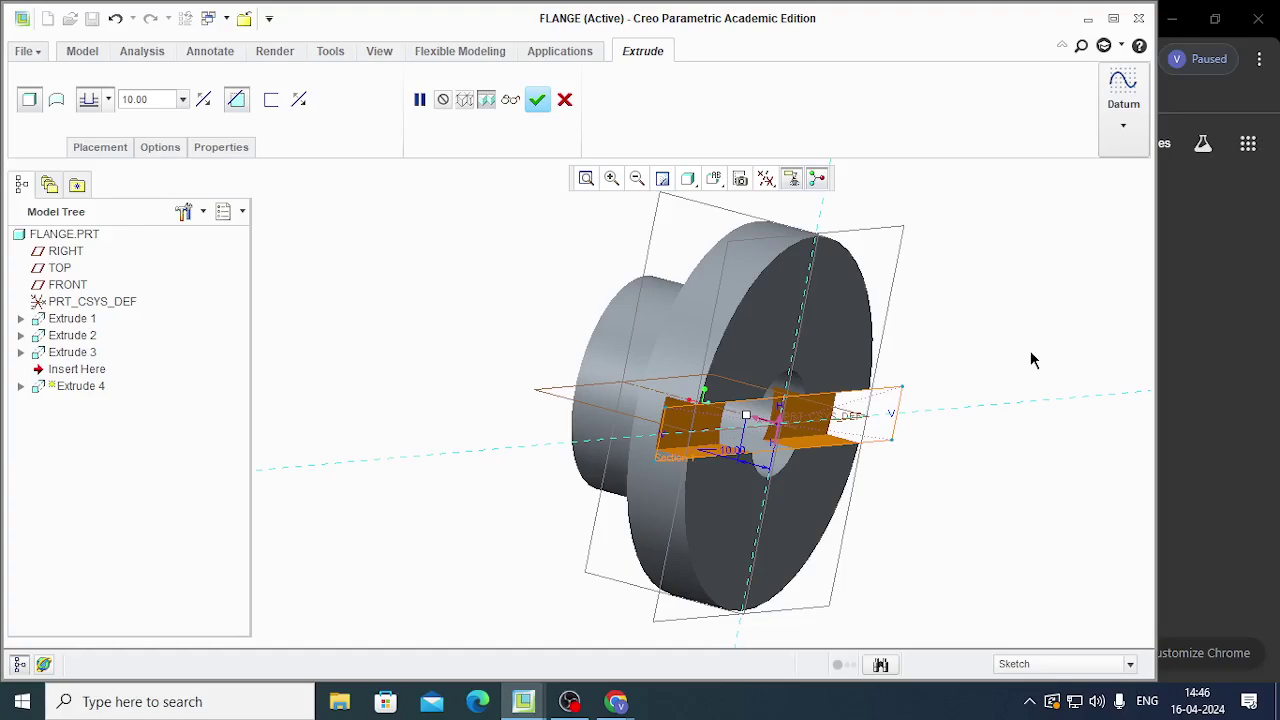
pyautogui.click(537, 101)
# Start an extrusion sketch on the slot's floor, viewed face-on and displayed shaded with edges
pyautogui.moveTo(957, 451); pyautogui.dragTo(831, 423, button='middle')
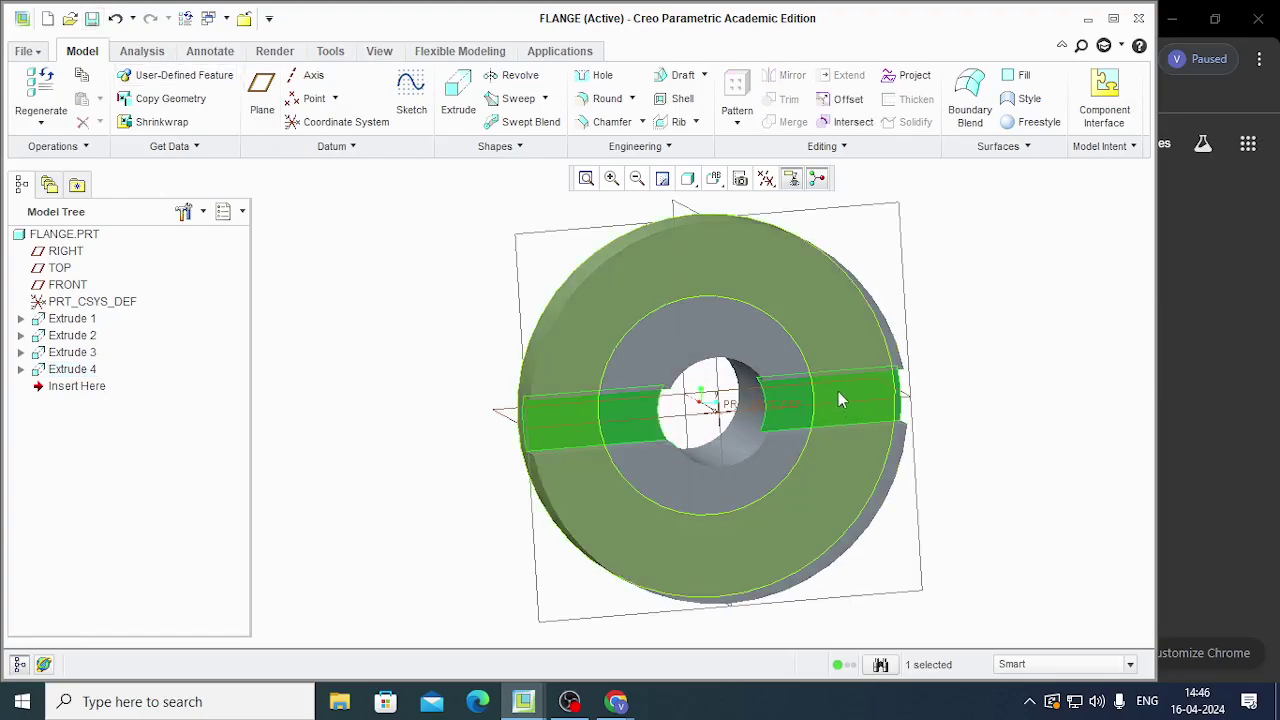
pyautogui.click(458, 100)
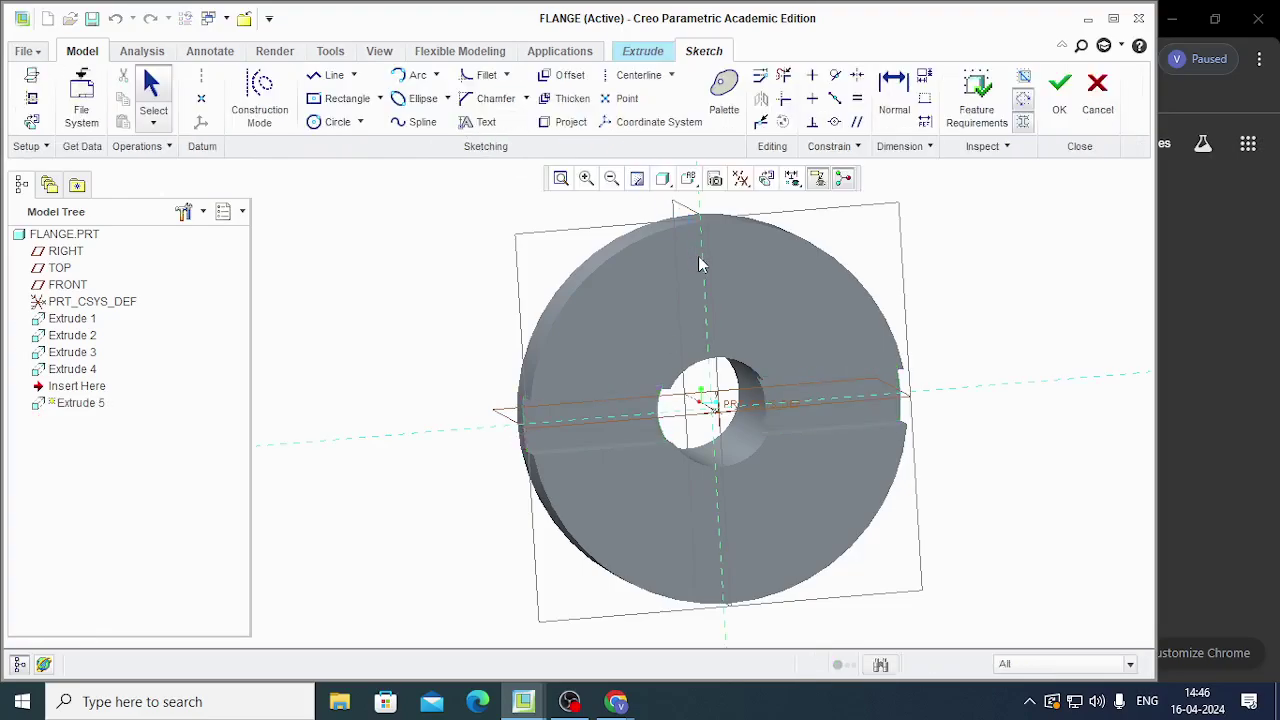
pyautogui.click(766, 178)
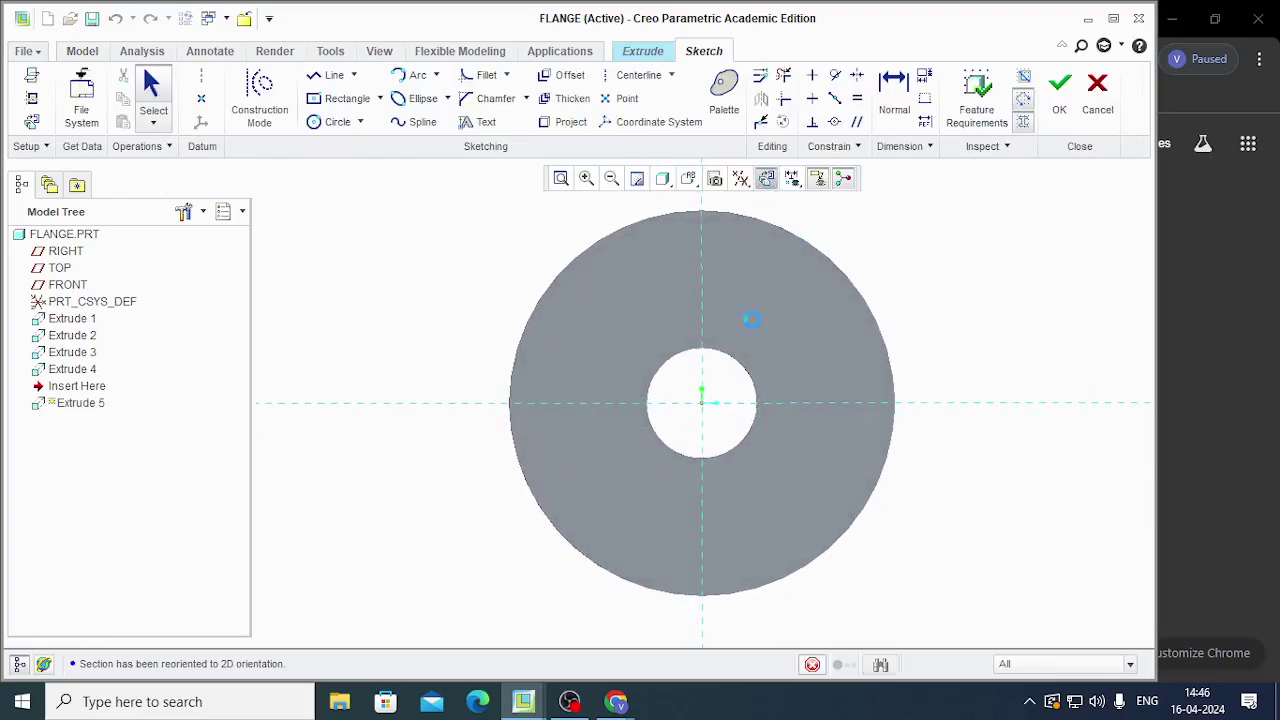
pyautogui.click(662, 178)
pyautogui.click(700, 206)
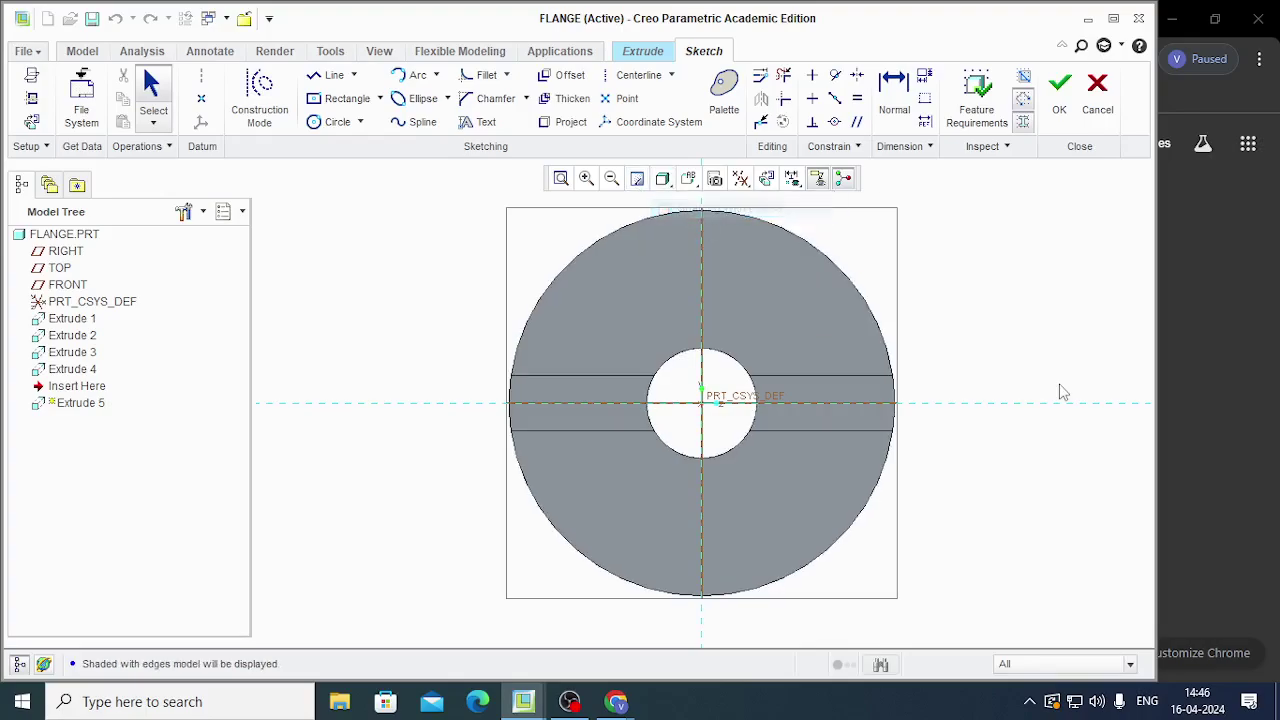
pyautogui.scroll(4, 793, 405)
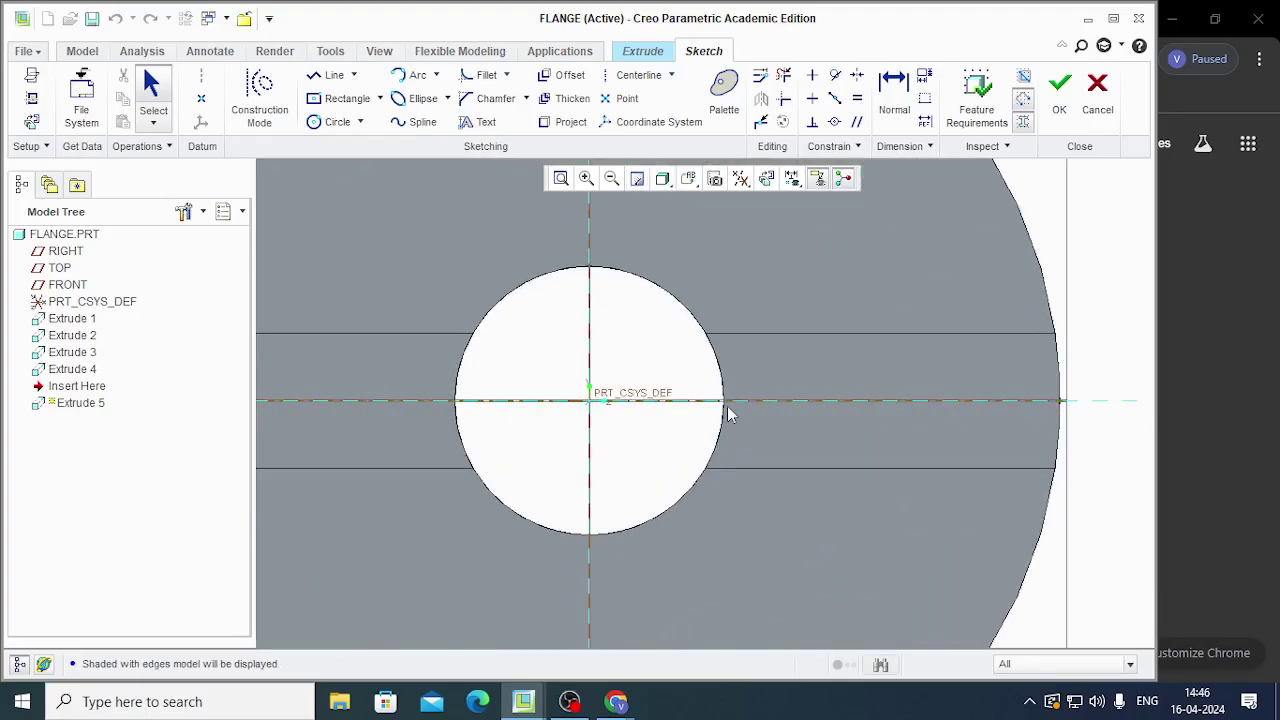
# Try to draw a centre square of about 9 mm where the bore's edge crosses the horizontal axis, referencing the bore circle
pyautogui.click(340, 98)
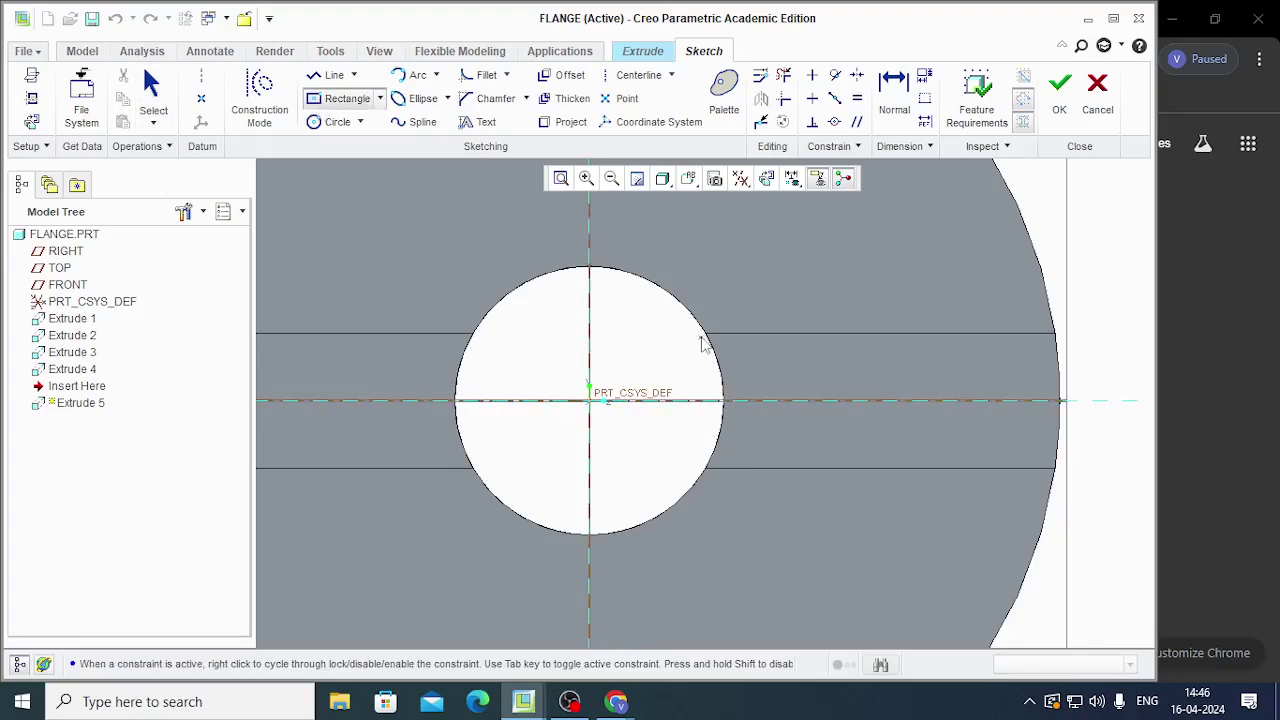
pyautogui.click(721, 378)
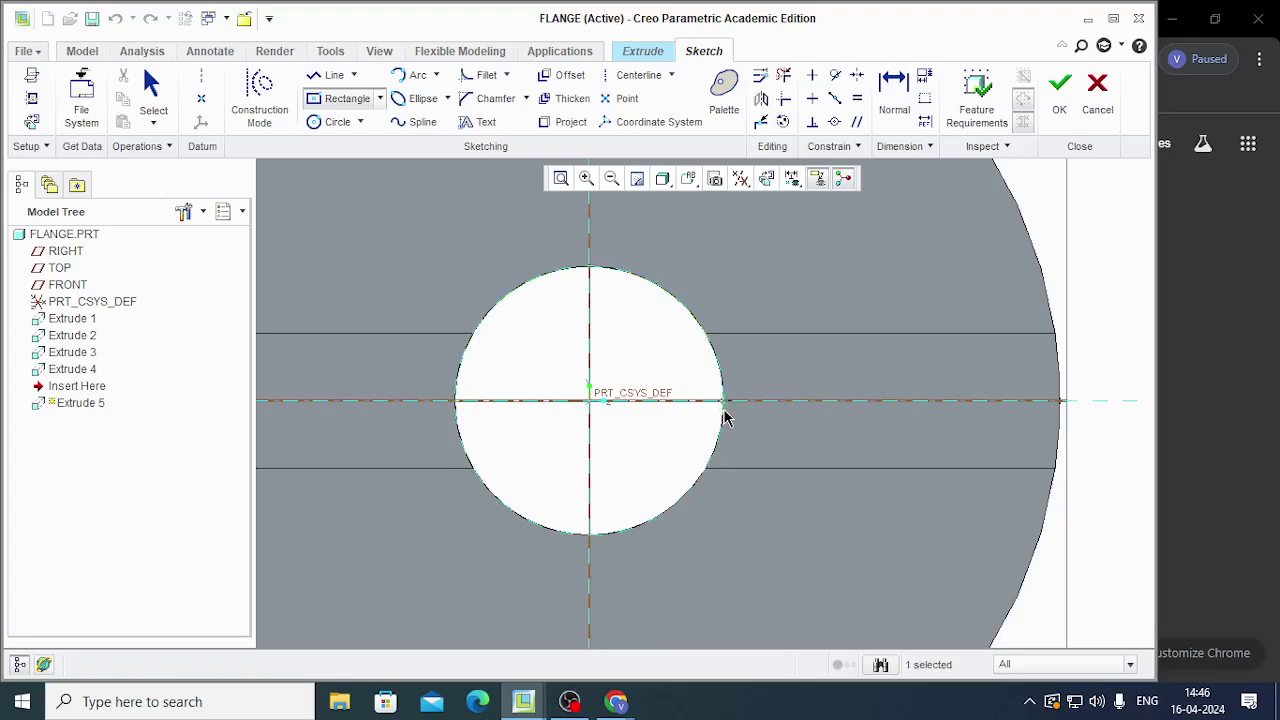
pyautogui.click(725, 400)
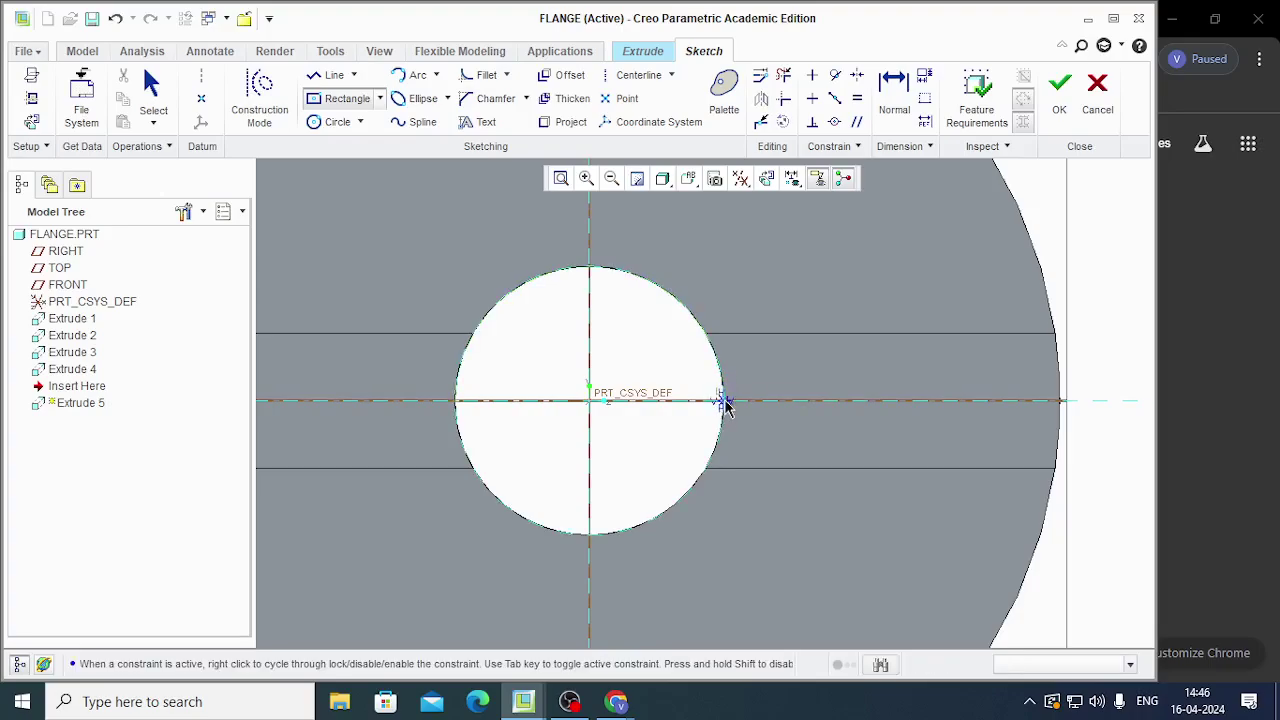
pyautogui.click(766, 437)
pyautogui.middleClick(833, 400)
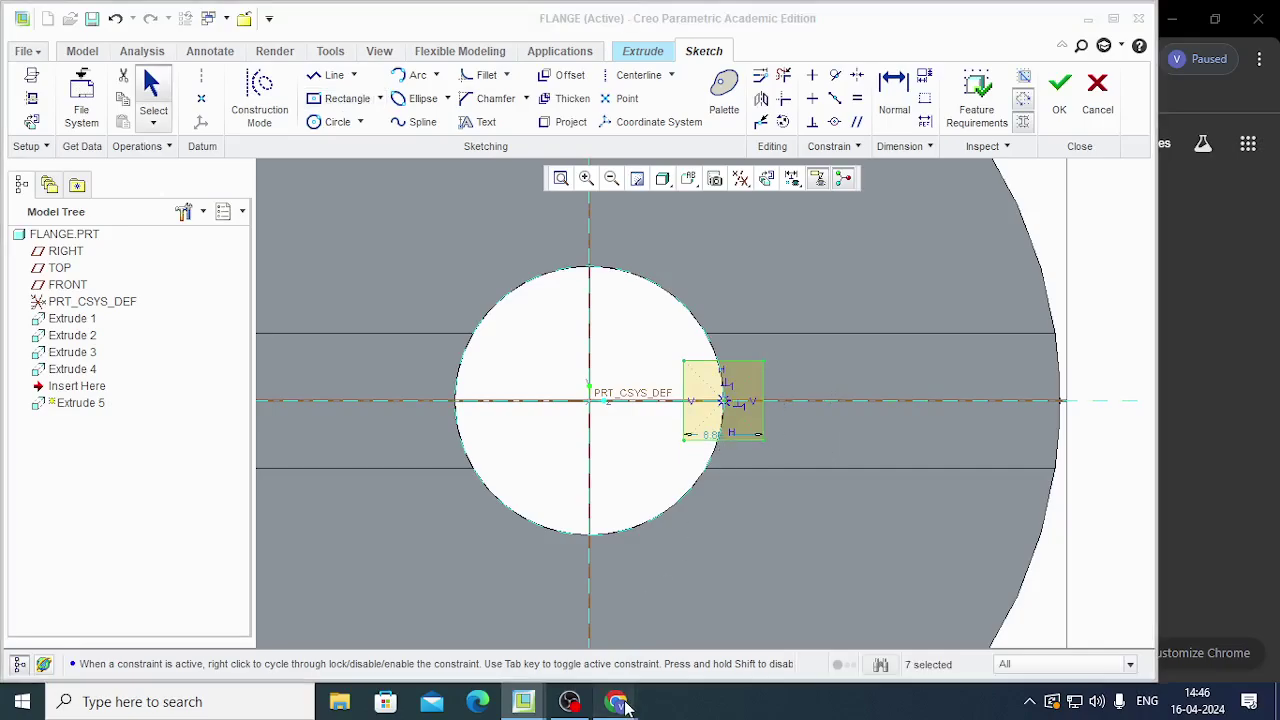
# Switch to the browser and examine the Oldham's coupling drawing for the keyway's proportions, then return to the Creo sketch
pyautogui.moveTo(616, 701)
pyautogui.click(703, 634)
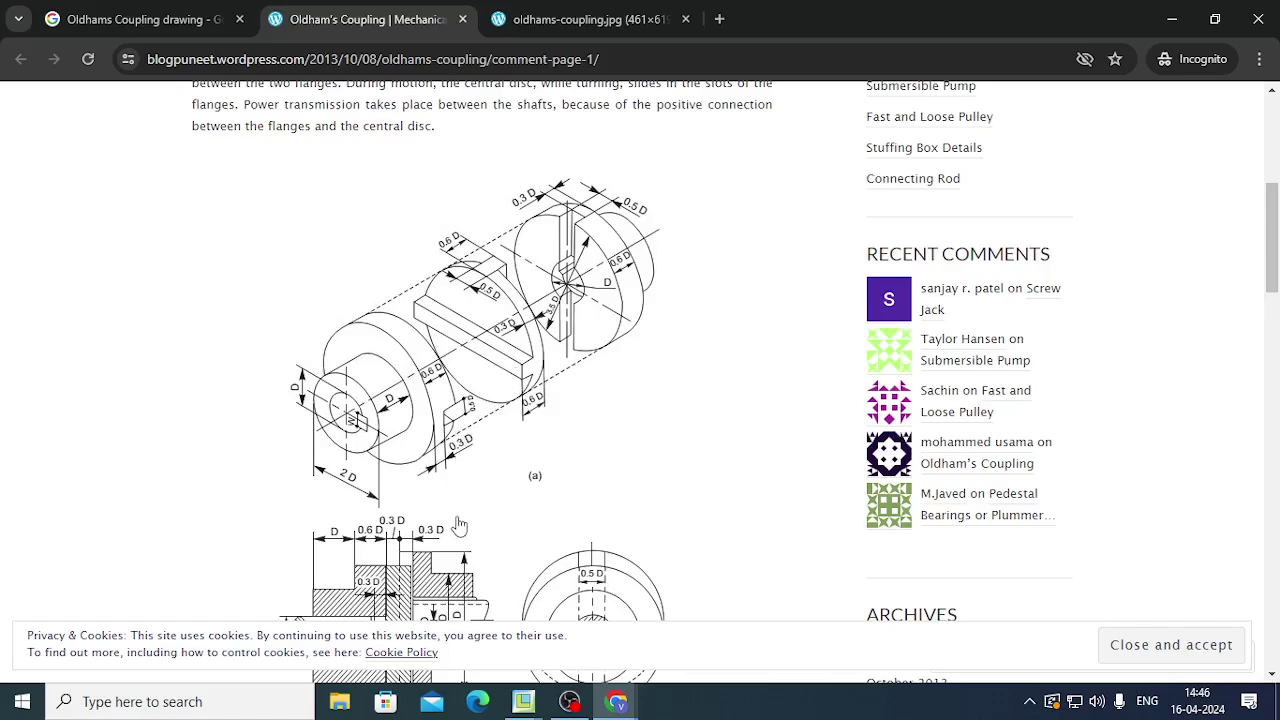
pyautogui.scroll(-2, 507, 511)
pyautogui.scroll(1, 568, 455)
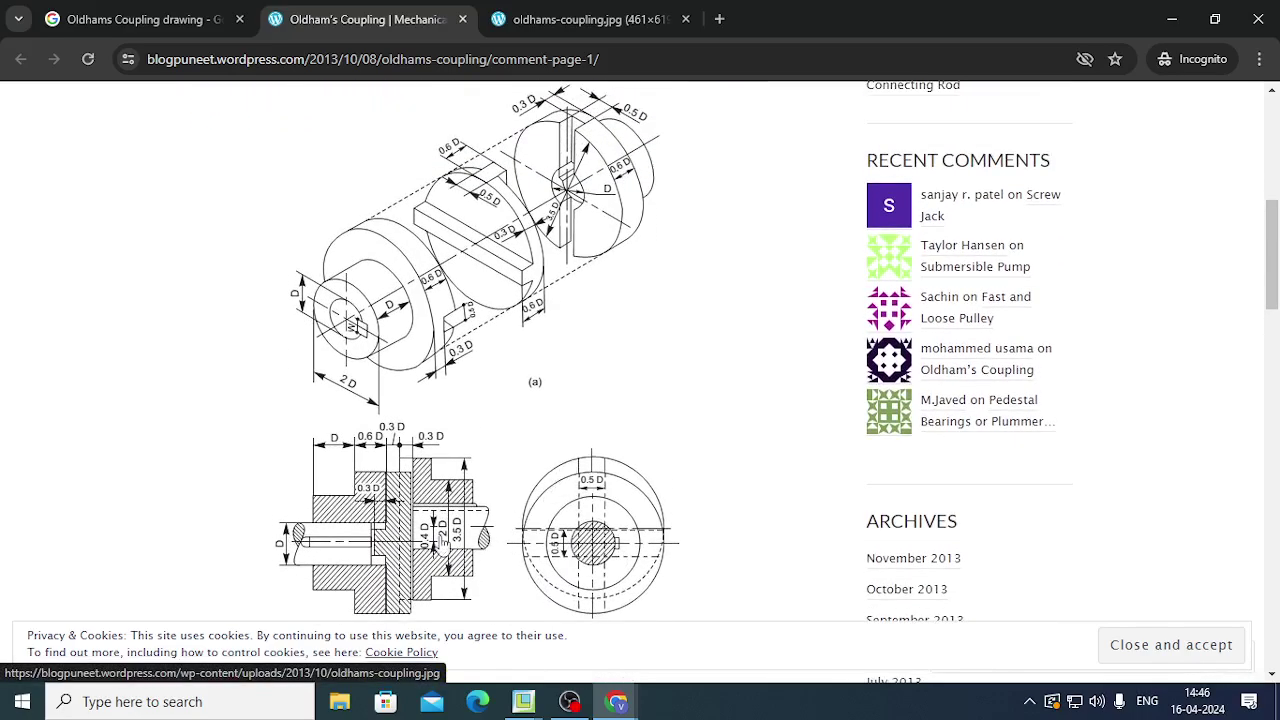
pyautogui.scroll(-1, 406, 460)
pyautogui.keyDown('ctrl'); pyautogui.scroll(2, 425, 435); pyautogui.keyUp('ctrl')
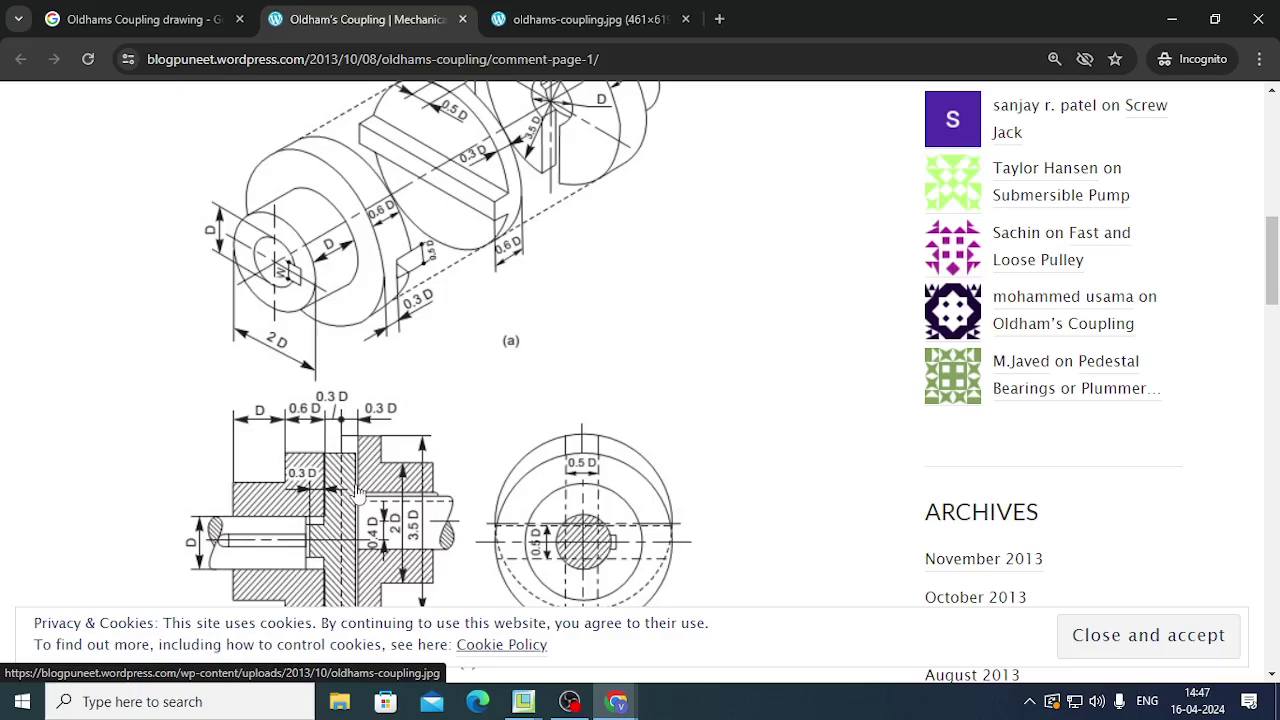
pyautogui.scroll(1, 503, 470)
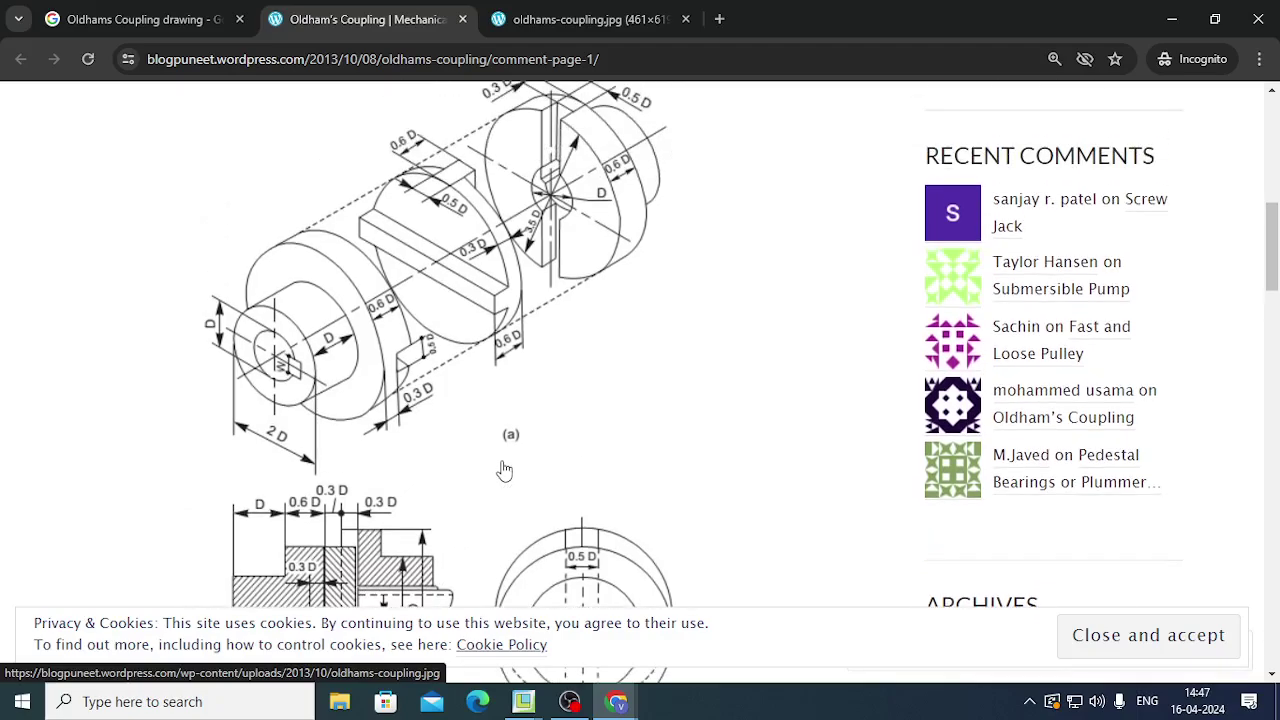
pyautogui.scroll(1, 505, 470)
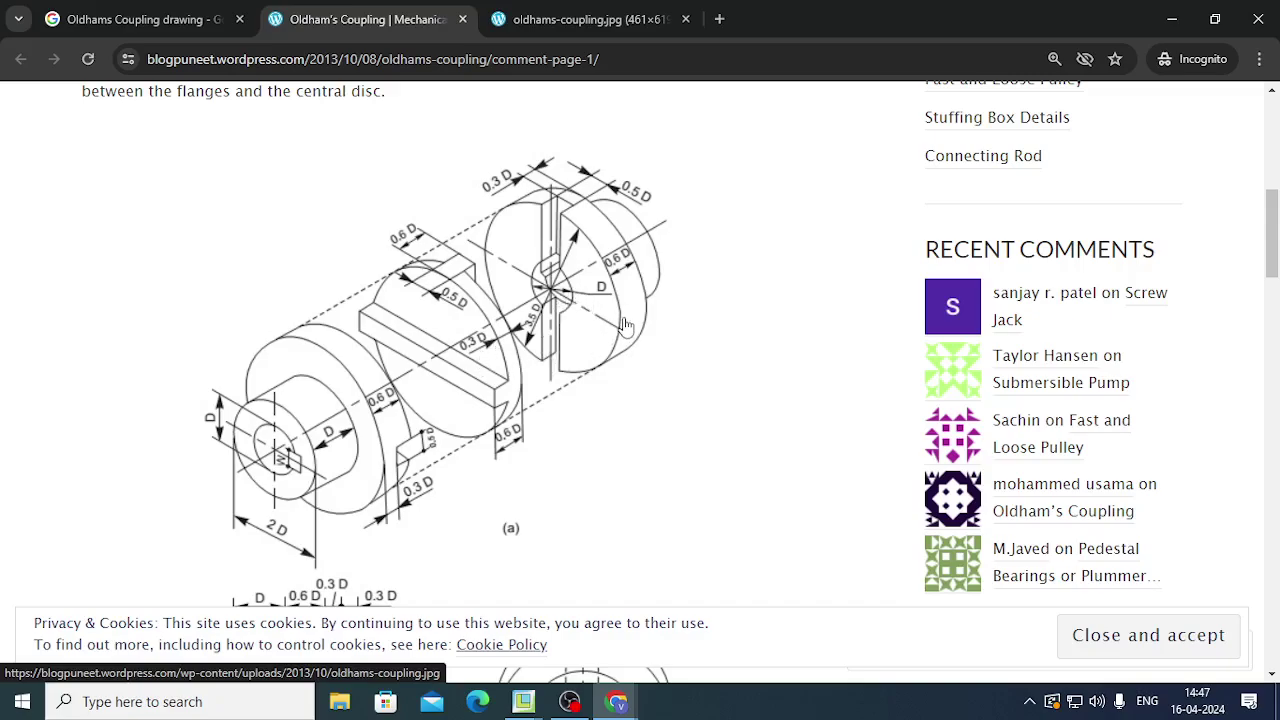
pyautogui.scroll(-4, 558, 446)
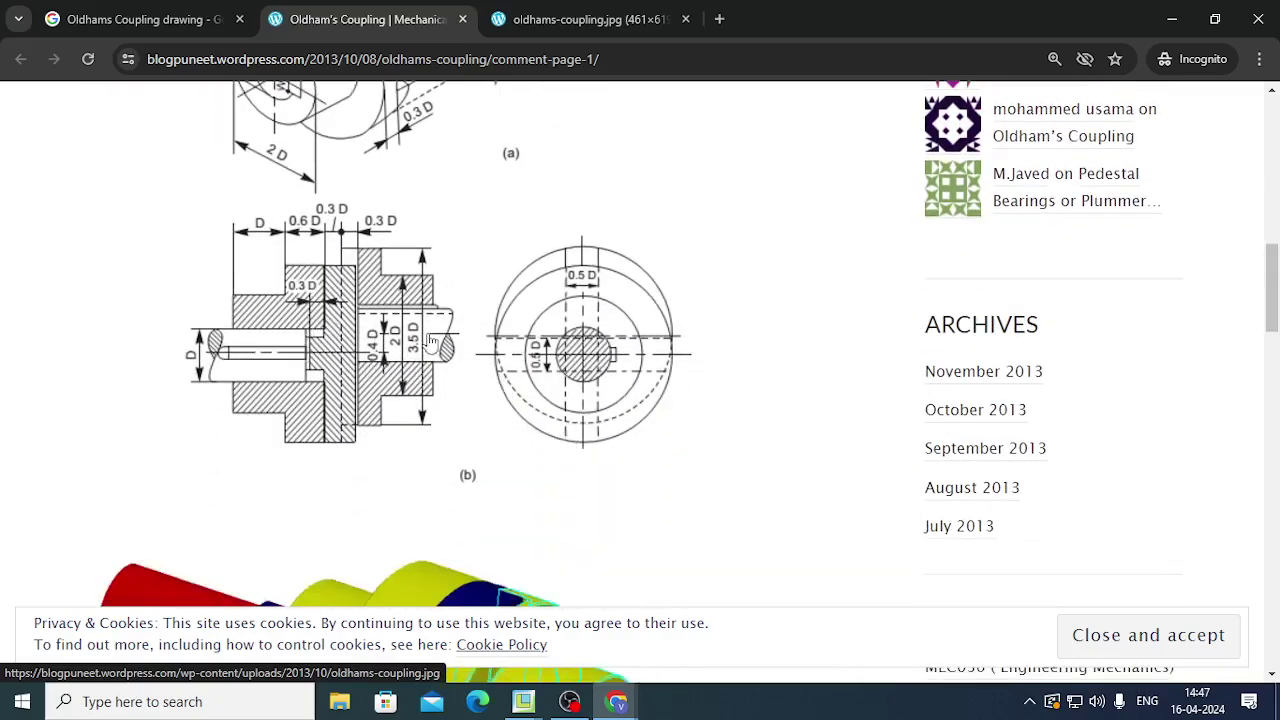
pyautogui.scroll(-2, 436, 418)
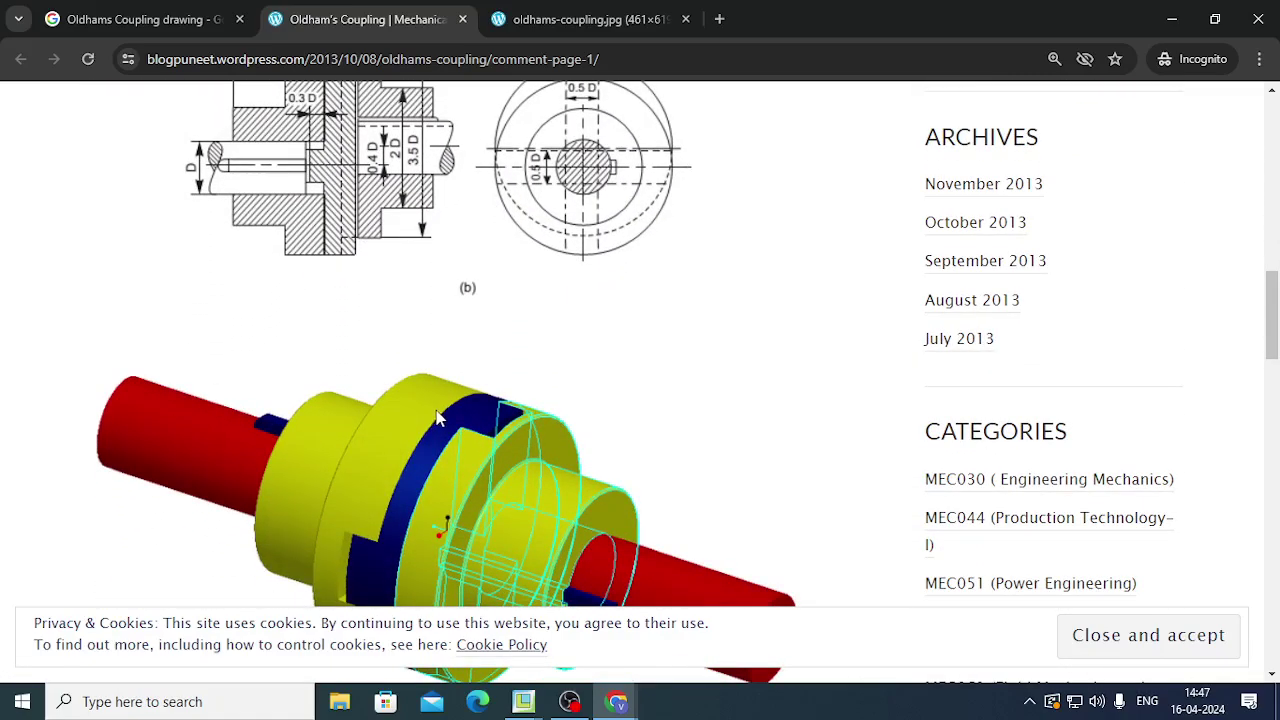
pyautogui.scroll(1, 436, 418)
pyautogui.scroll(3, 440, 418)
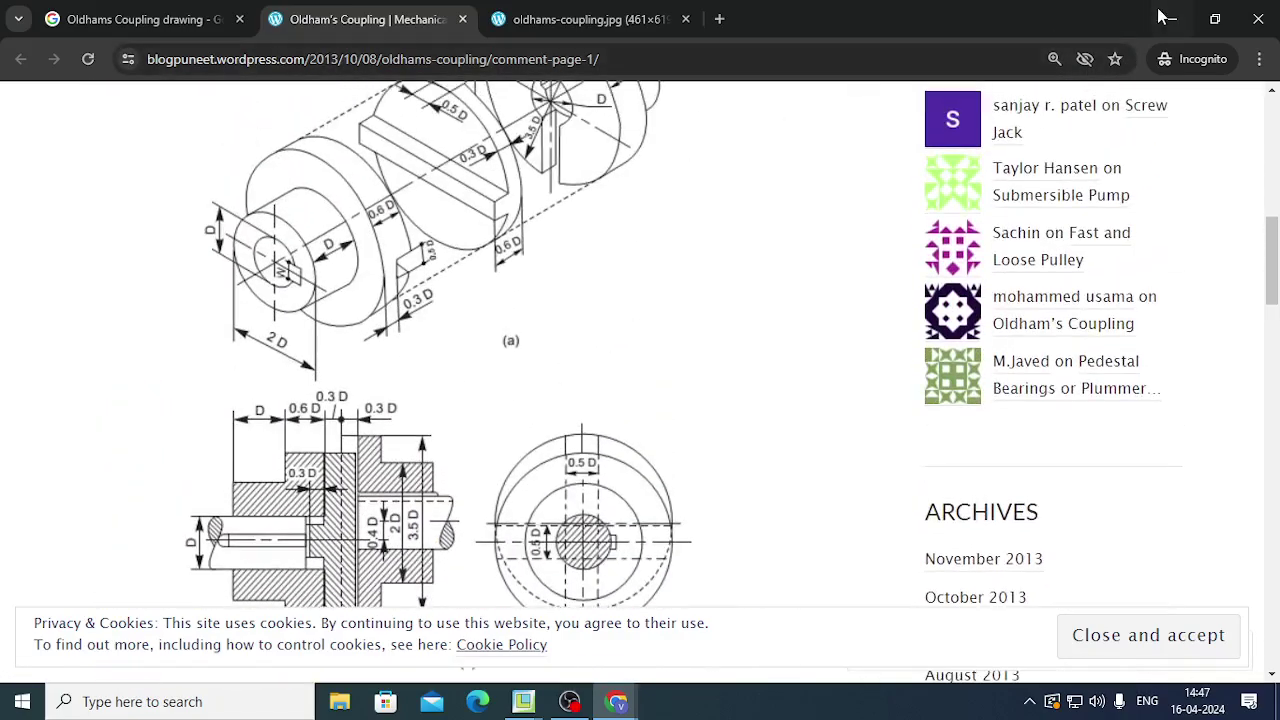
pyautogui.click(1174, 20)
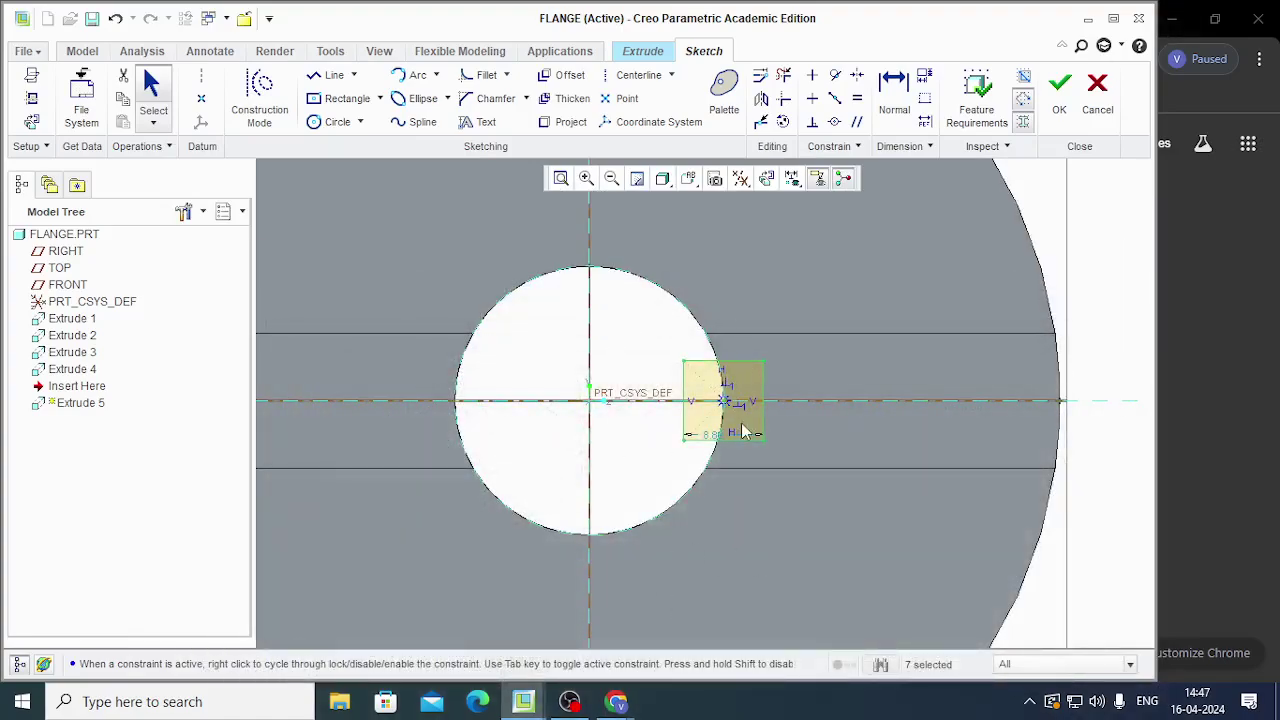
# Set the square's width to 9 mm, then undo back to an empty sketch
pyautogui.doubleClick(712, 434)
pyautogui.write('9')
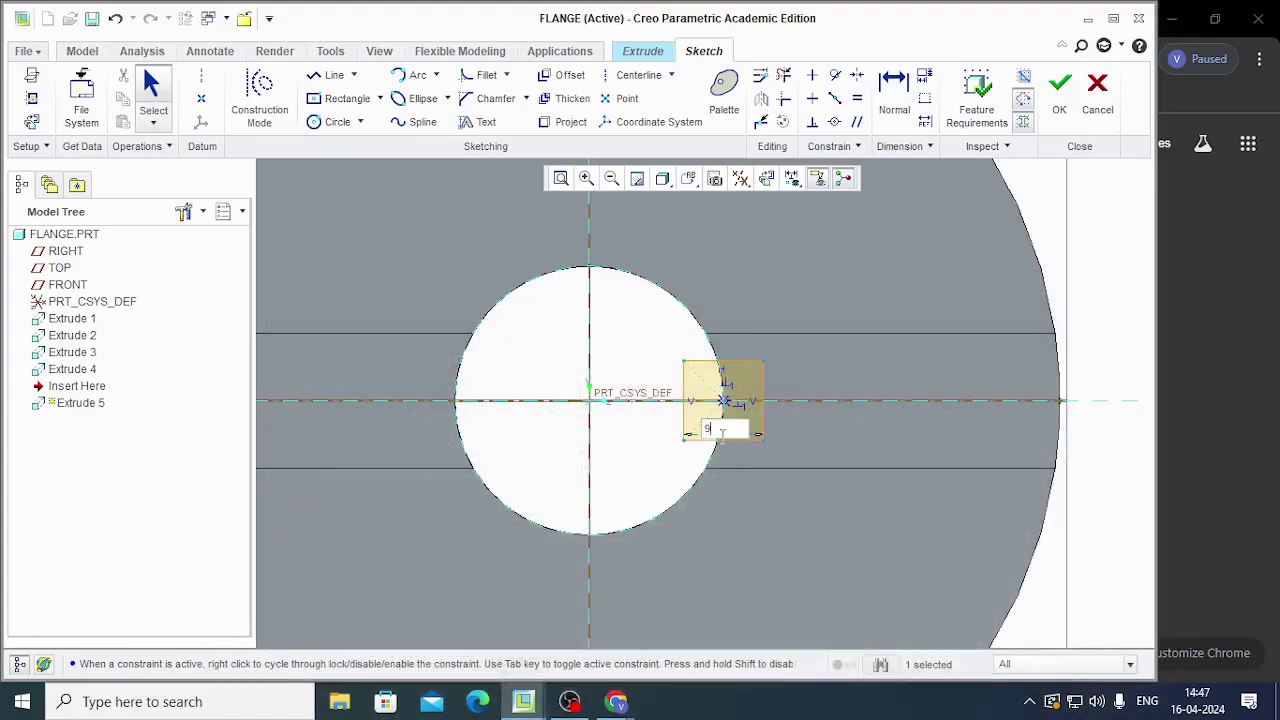
pyautogui.press('Return')
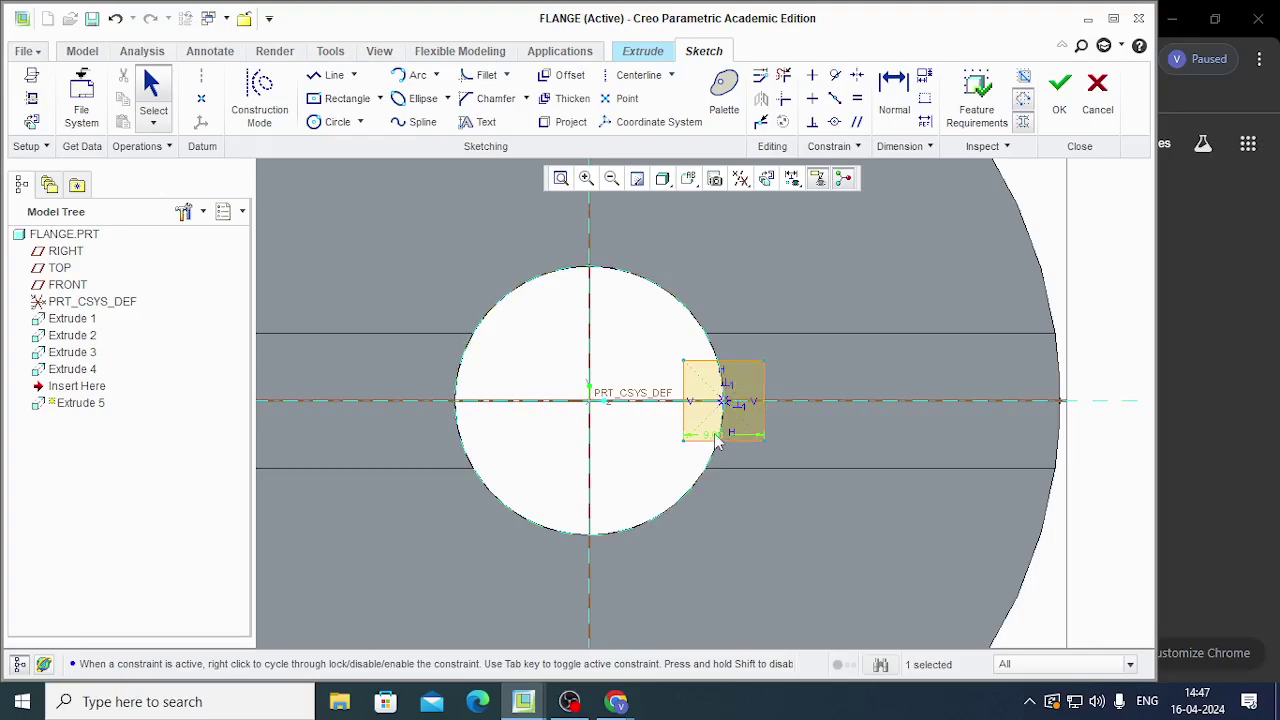
pyautogui.hotkey('ctrl', 'z')
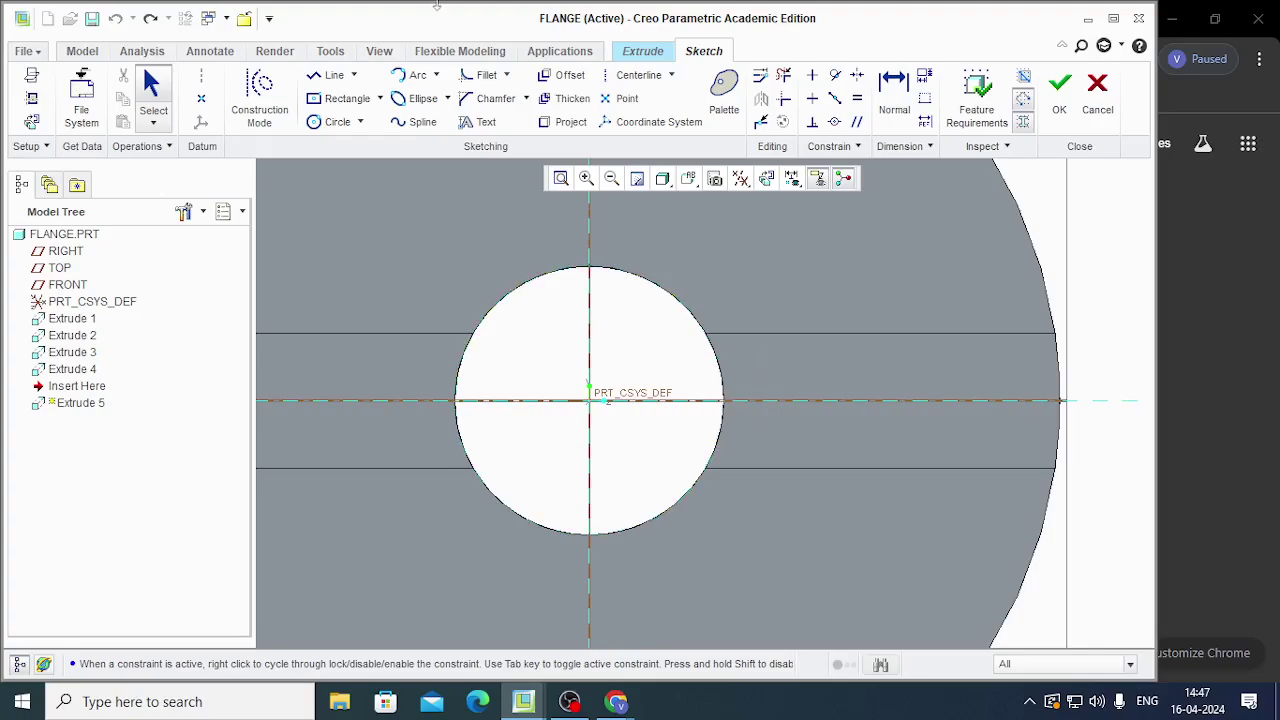
# Draw a centre rectangle about 15 by 7 mm where the bore's edge crosses the horizontal axis
pyautogui.click(340, 98)
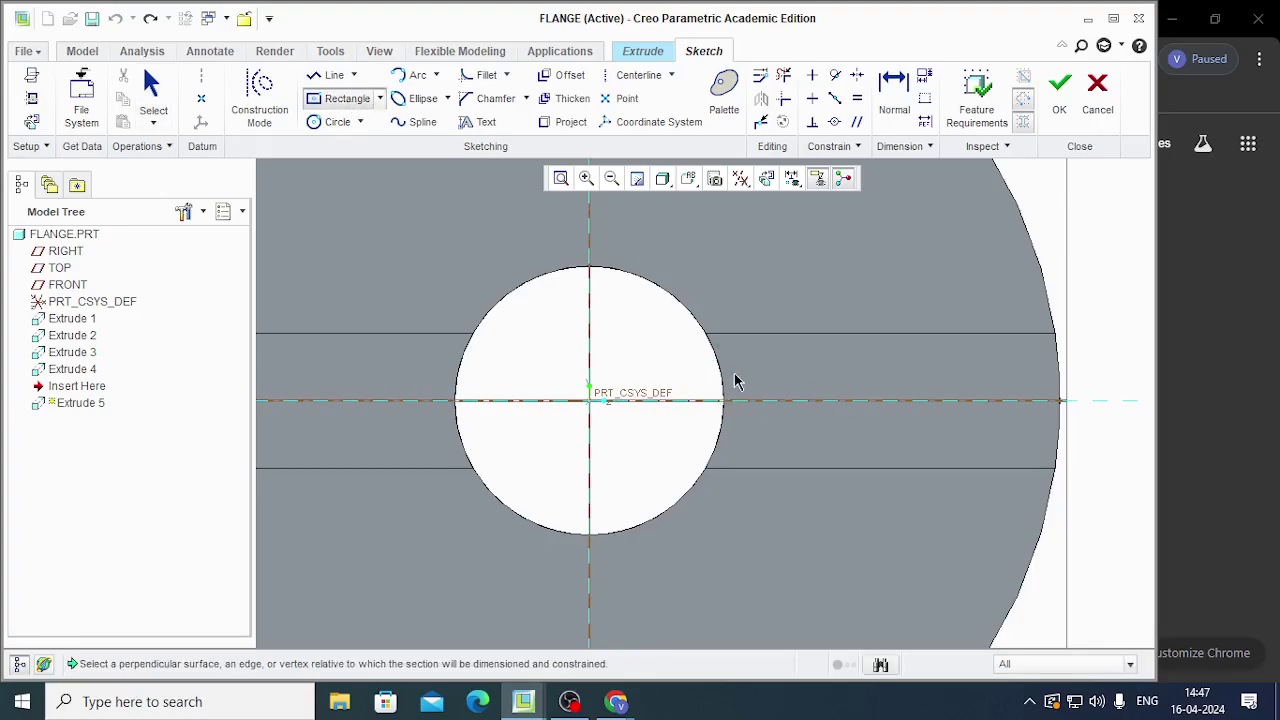
pyautogui.click(724, 401)
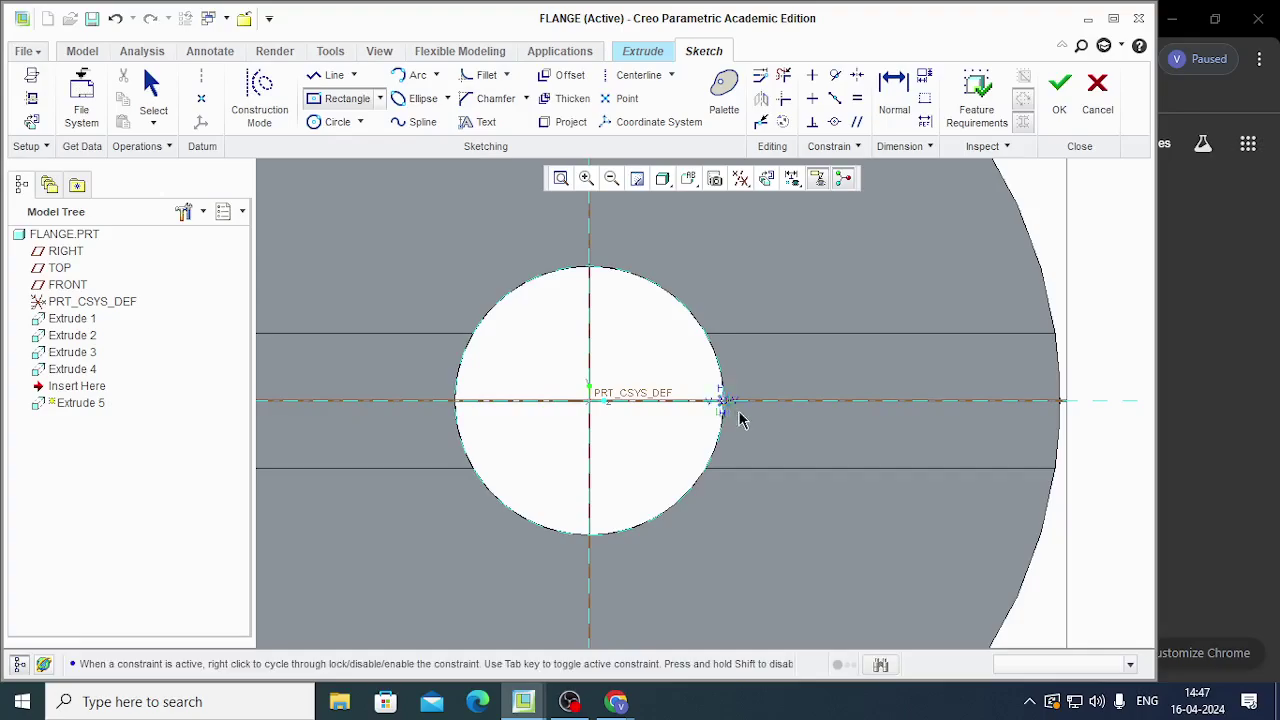
pyautogui.click(808, 425)
pyautogui.scroll(1, 815, 410)
pyautogui.middleClick(740, 420)
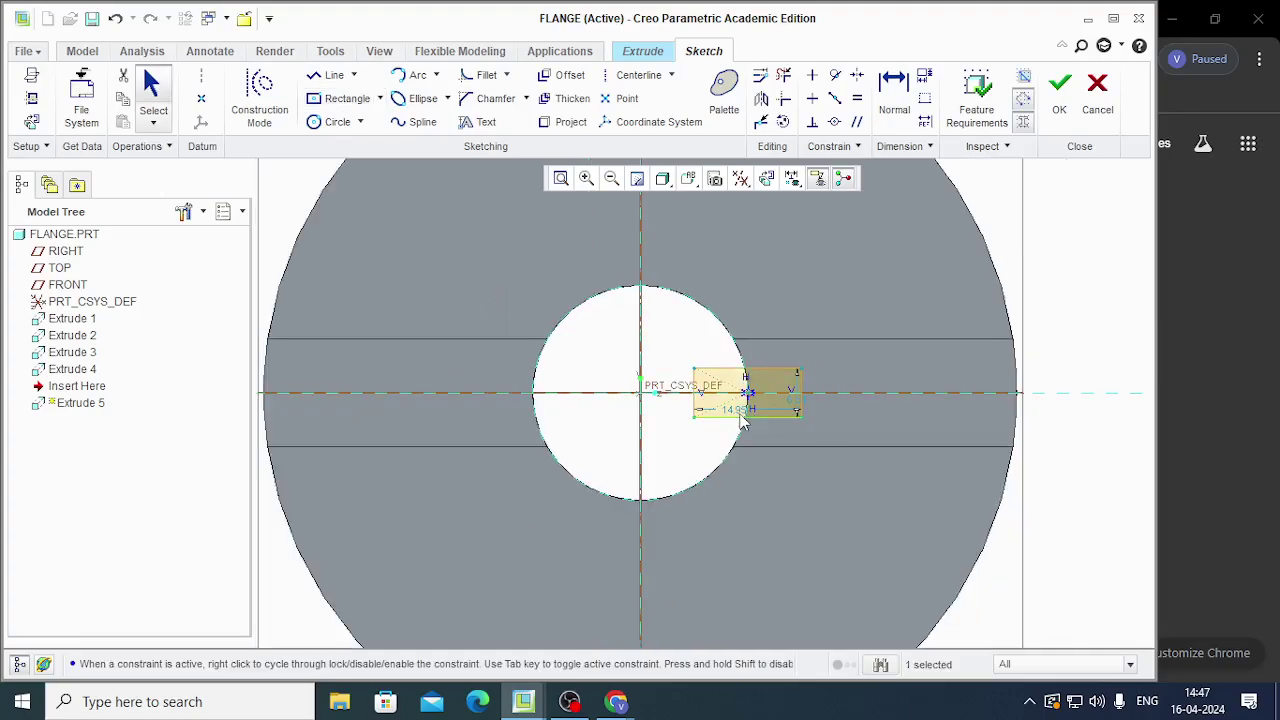
# Set the keyway rectangle's width to 9 mm and height to 12 mm, then finish the sketch
pyautogui.doubleClick(740, 410)
pyautogui.write('9')
pyautogui.press('Return')
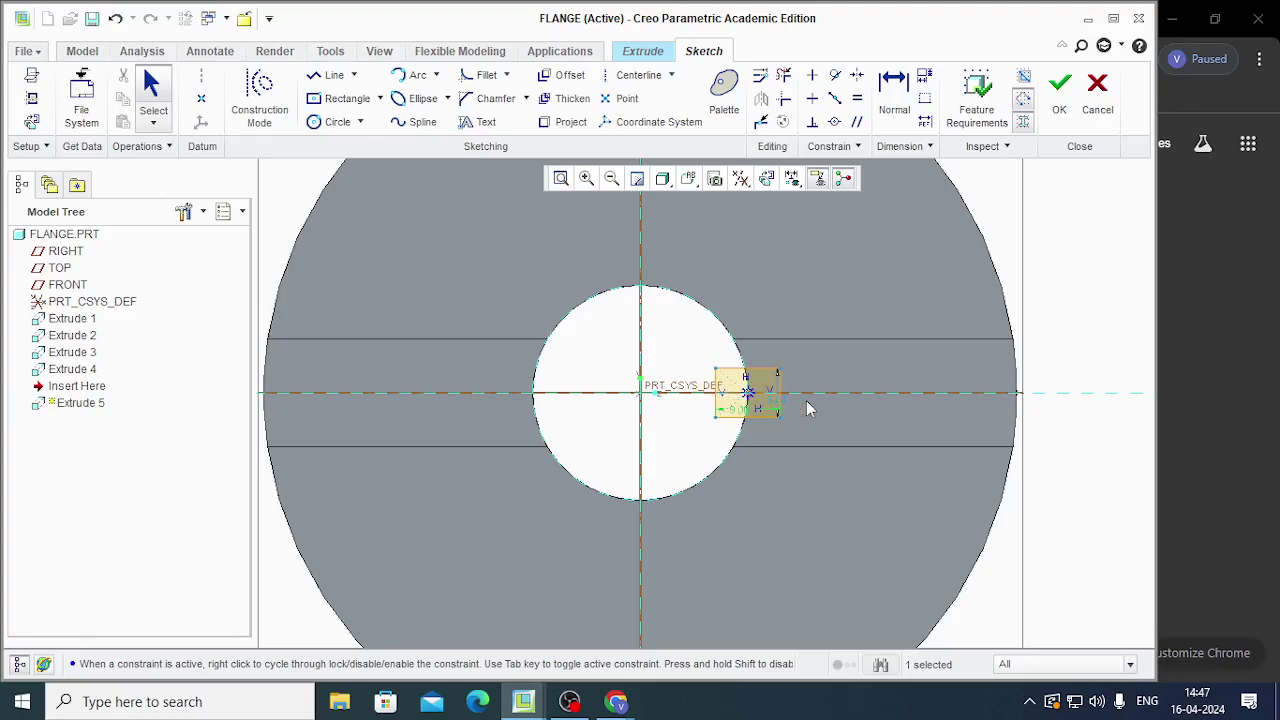
pyautogui.doubleClick(776, 401)
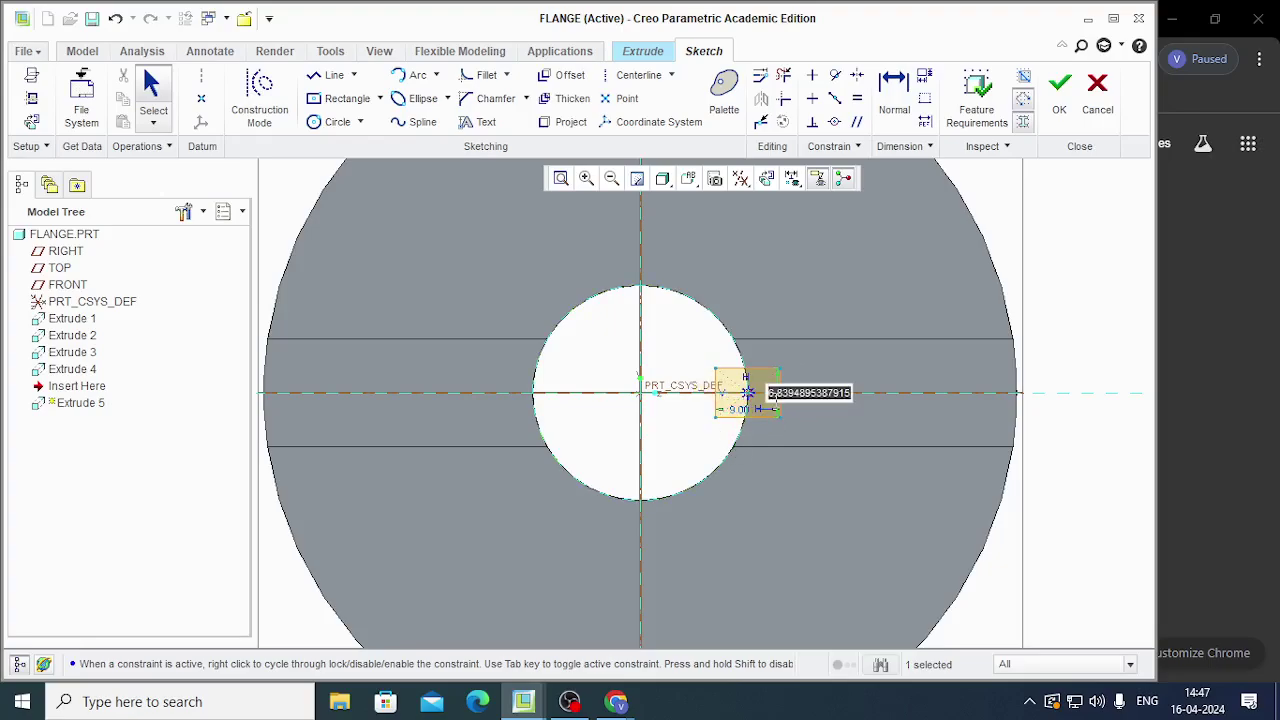
pyautogui.write('12')
pyautogui.press('Return')
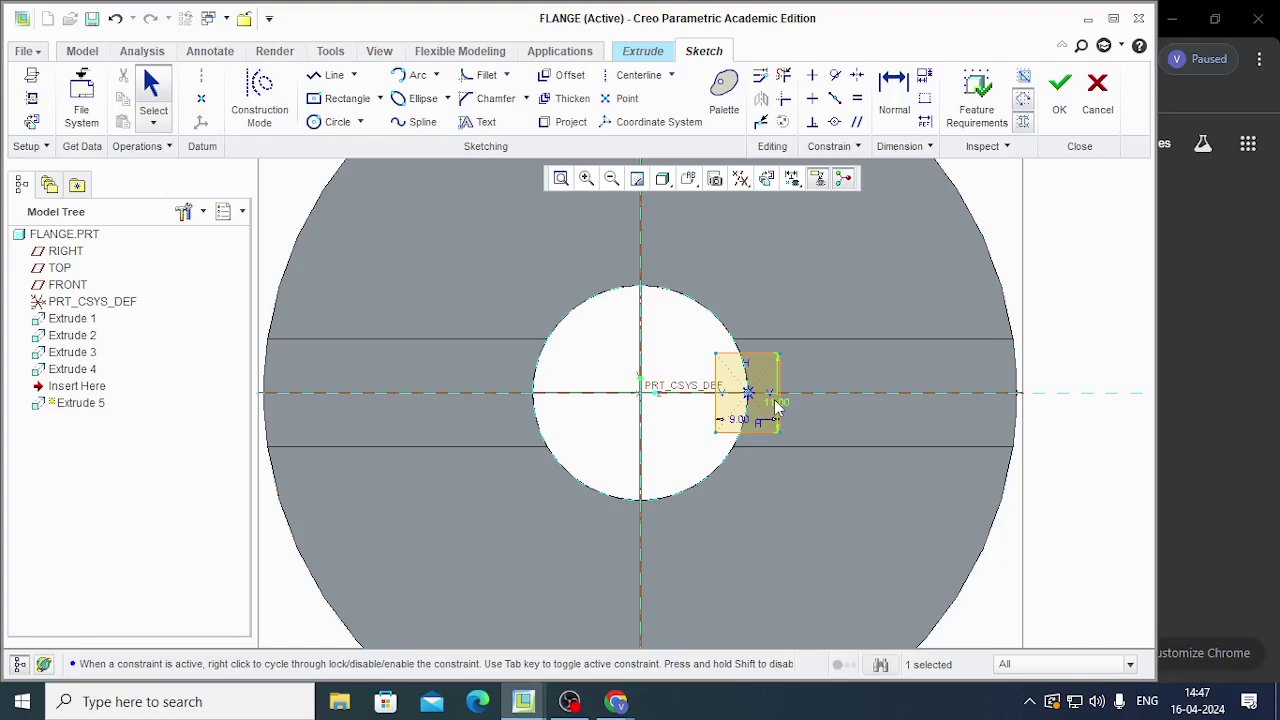
pyautogui.click(1059, 95)
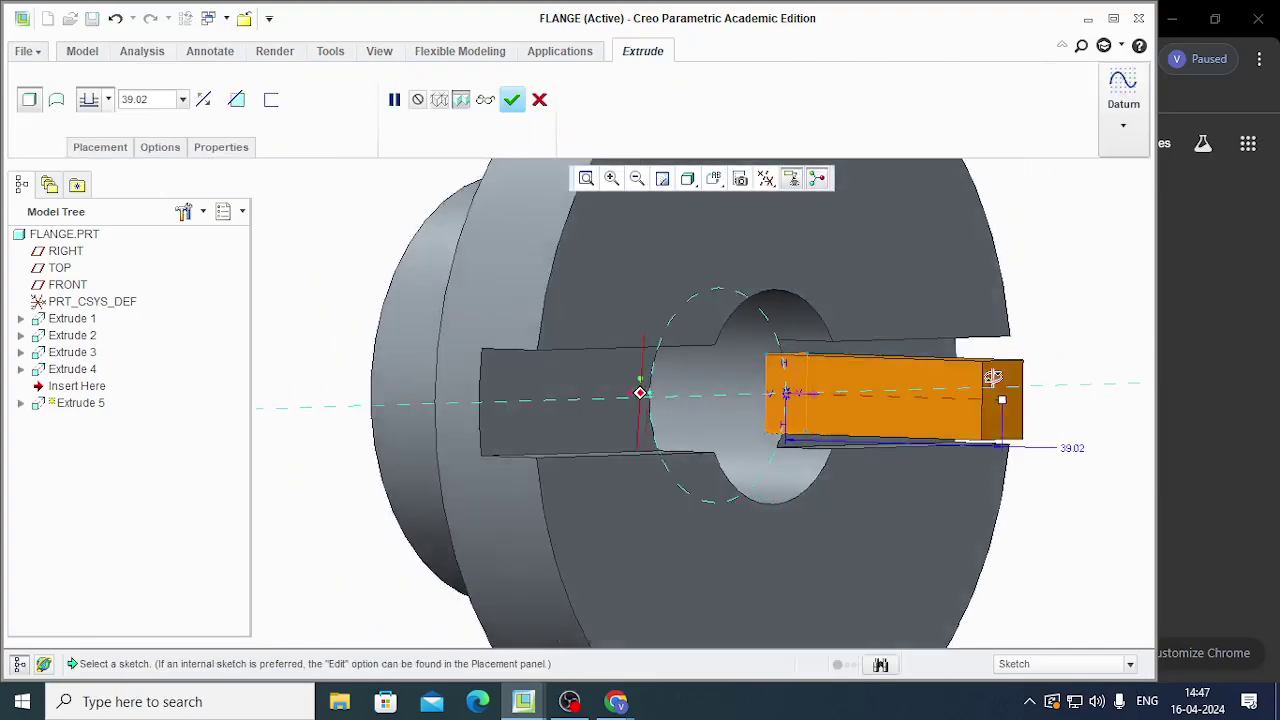
# Extrude the keyway rectangle as a cut about 67.60 mm deep through the flange's hub
pyautogui.moveTo(1022, 420); pyautogui.dragTo(352, 407)
pyautogui.click(236, 99)
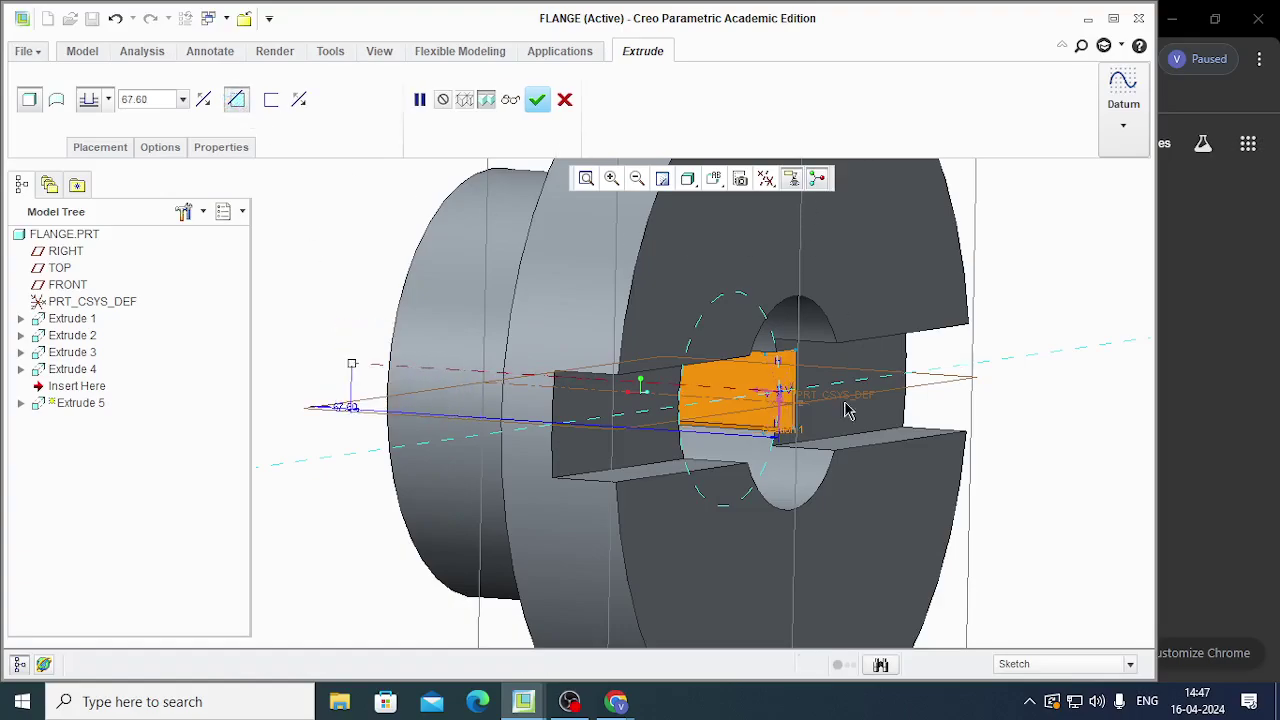
pyautogui.moveTo(845, 410); pyautogui.dragTo(830, 560, button='middle')
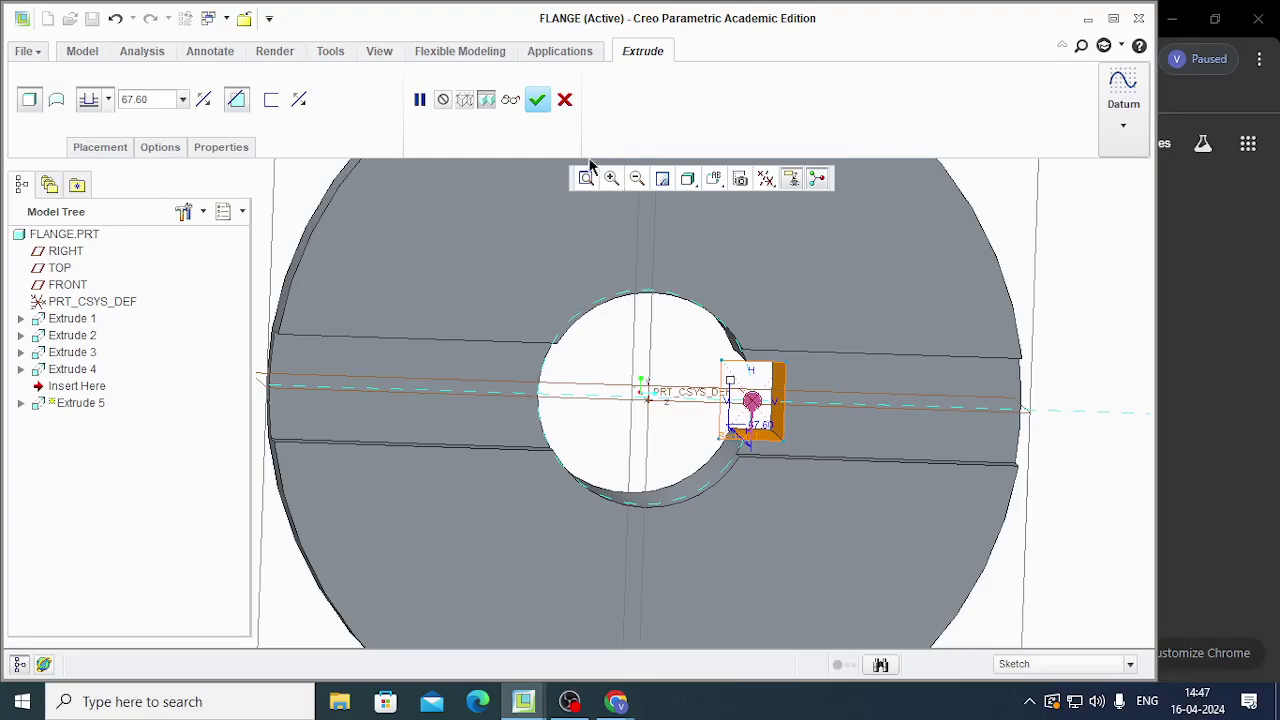
pyautogui.click(537, 99)
# Inspect the finished keyway from several angles and save the flange part
pyautogui.moveTo(914, 463); pyautogui.dragTo(940, 457, button='middle')
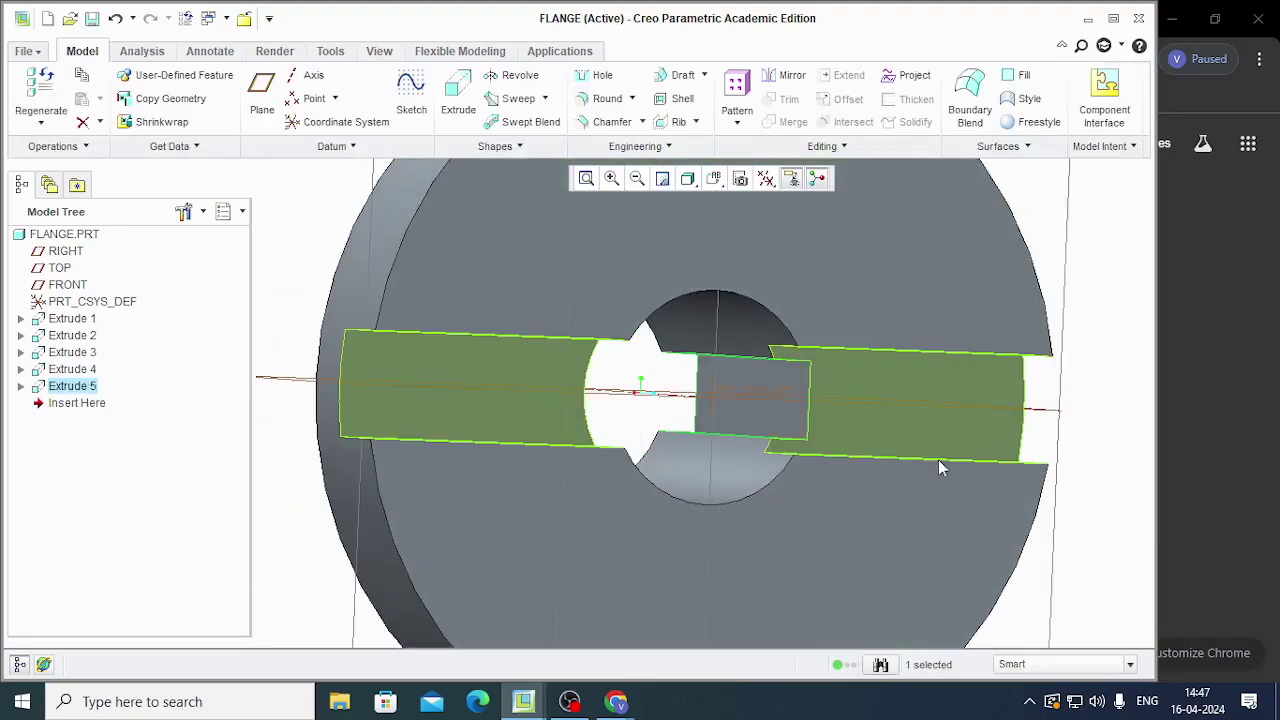
pyautogui.scroll(-4, 960, 440)
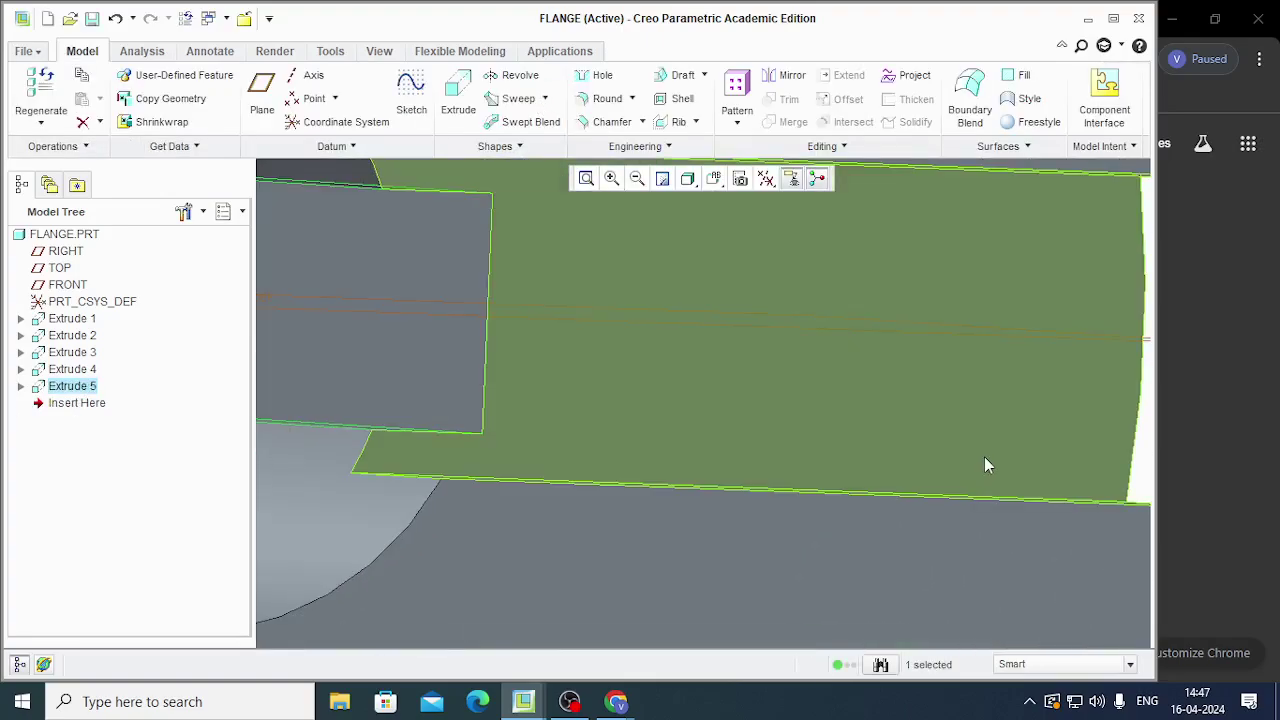
pyautogui.scroll(6, 980, 465)
pyautogui.moveTo(897, 513)
pyautogui.mouseDown(button='middle')
pyautogui.moveTo(966, 531)
pyautogui.moveTo(871, 537)
pyautogui.moveTo(880, 523)
pyautogui.moveTo(897, 534)
pyautogui.mouseUp(button='middle')
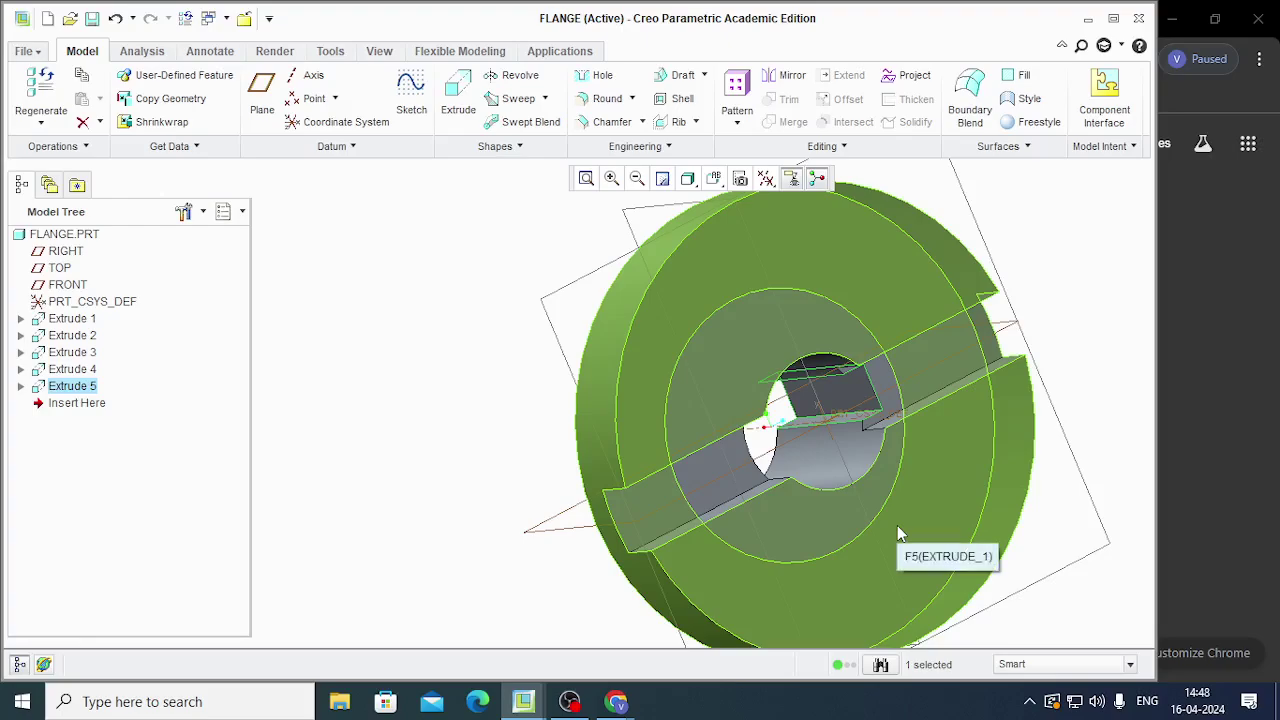
pyautogui.click(92, 19)
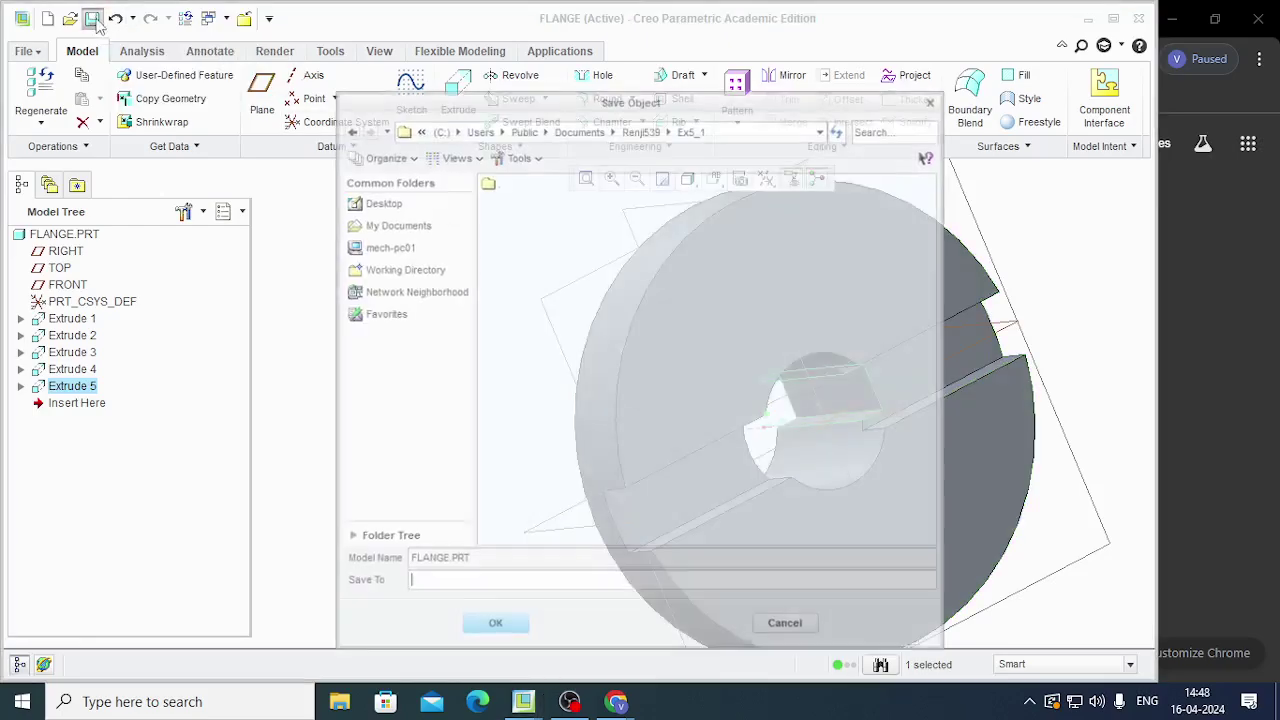
pyautogui.click(493, 627)
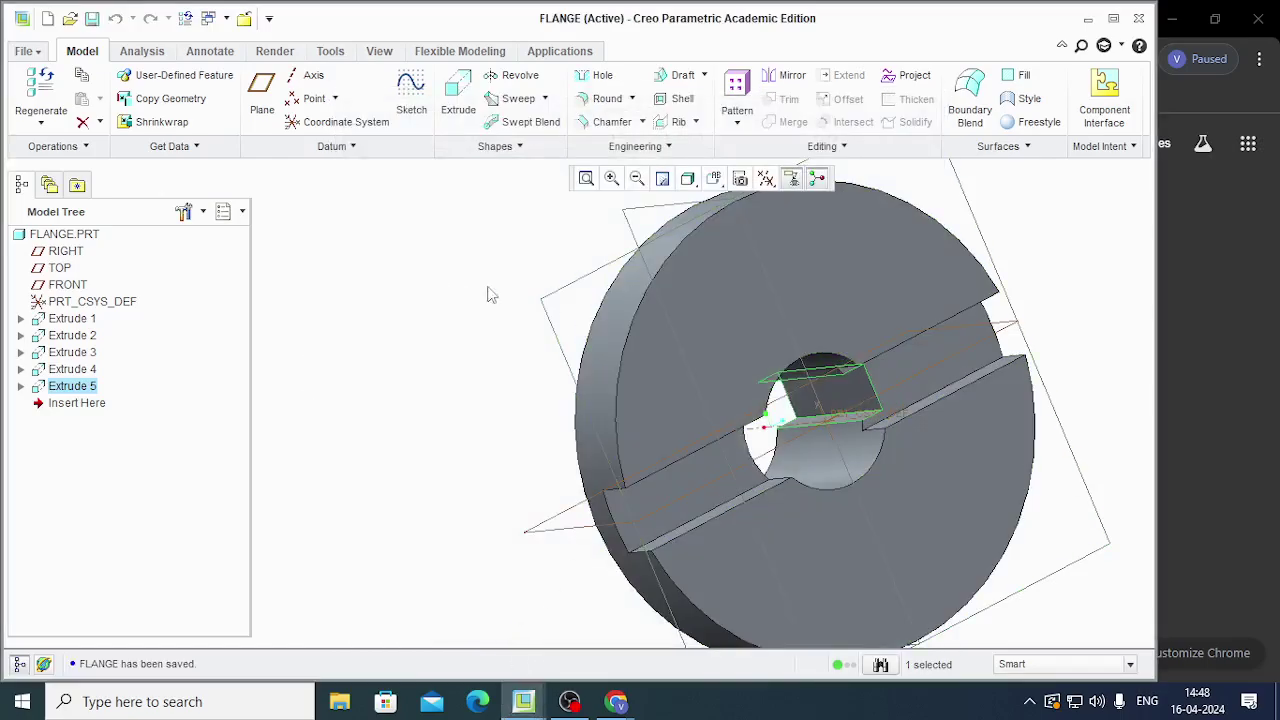
# Create a new solid part named disc from the mmns_part_solid template instead of the default one
pyautogui.click(38, 51)
pyautogui.click(40, 86)
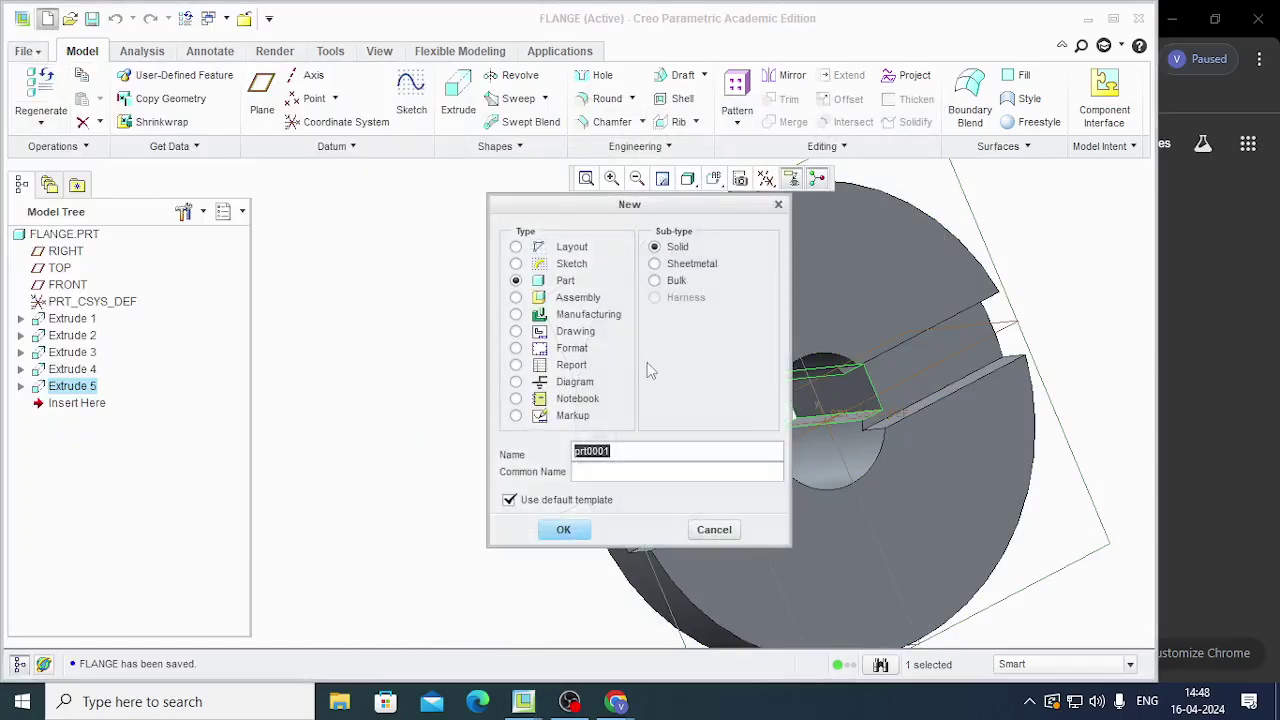
pyautogui.click(510, 502)
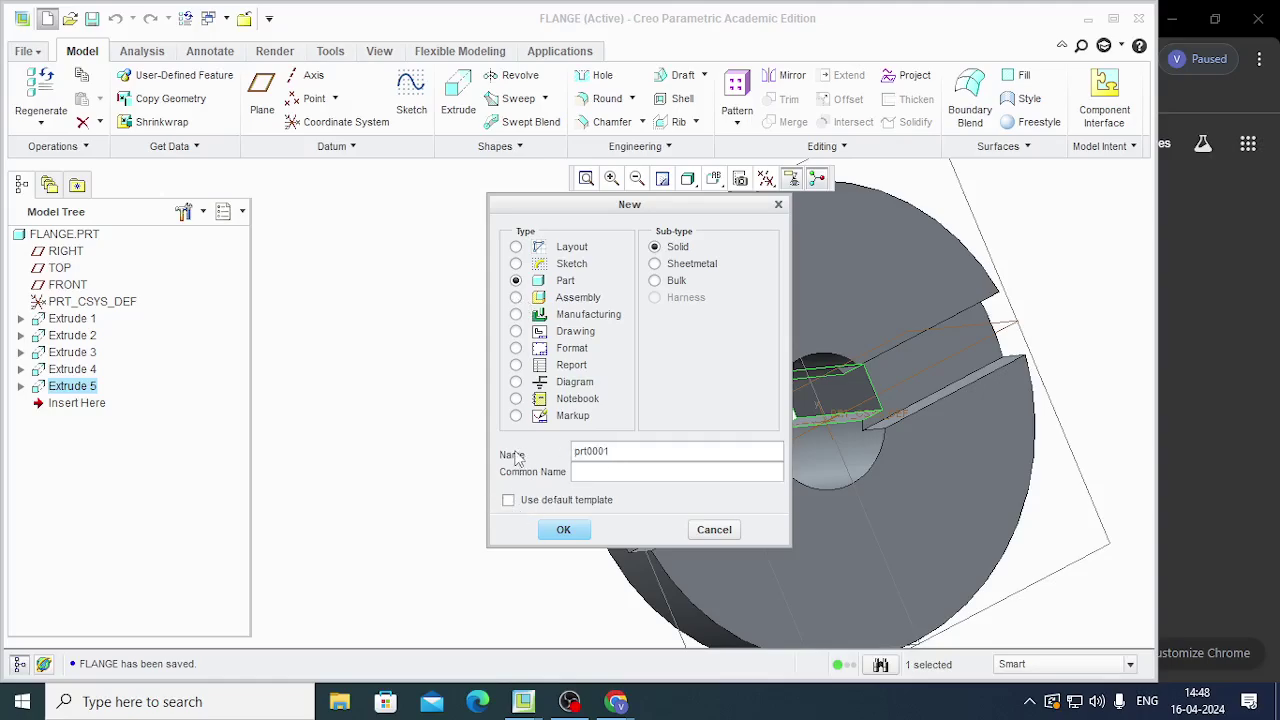
pyautogui.hotkey('ctrl', 'a')
pyautogui.write('d')
pyautogui.click(566, 530)
pyautogui.click(494, 295)
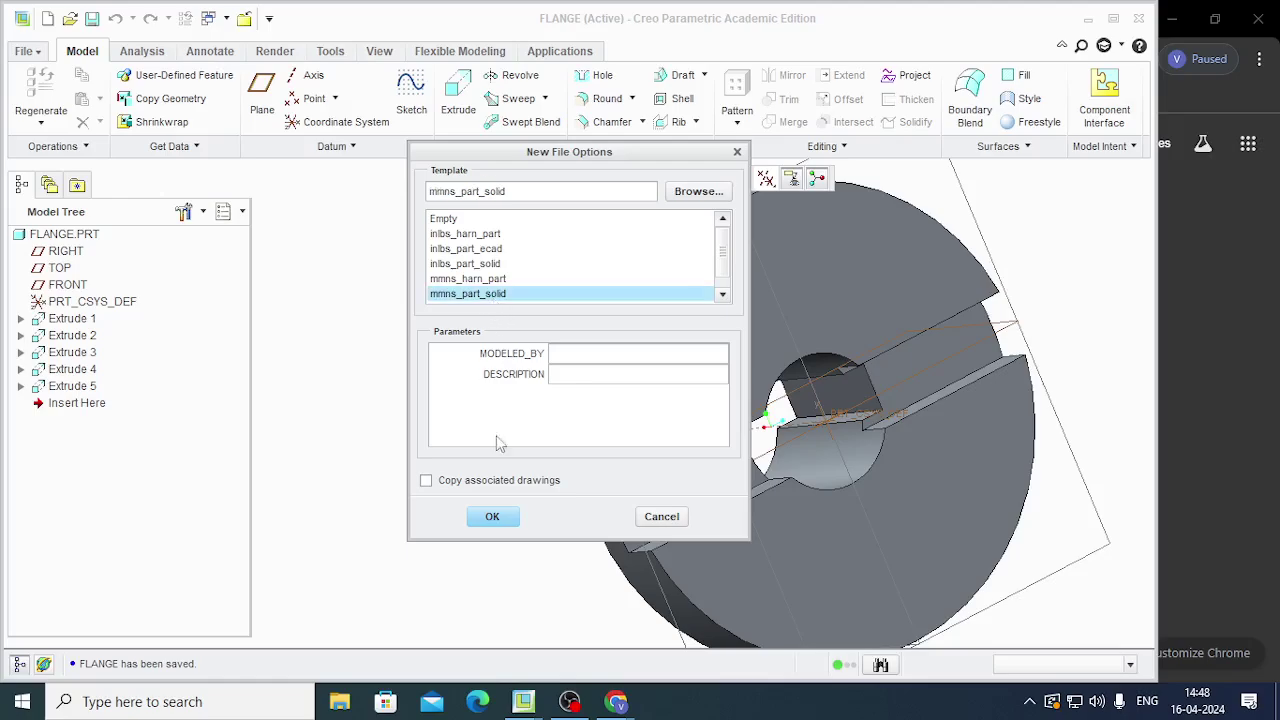
pyautogui.click(493, 518)
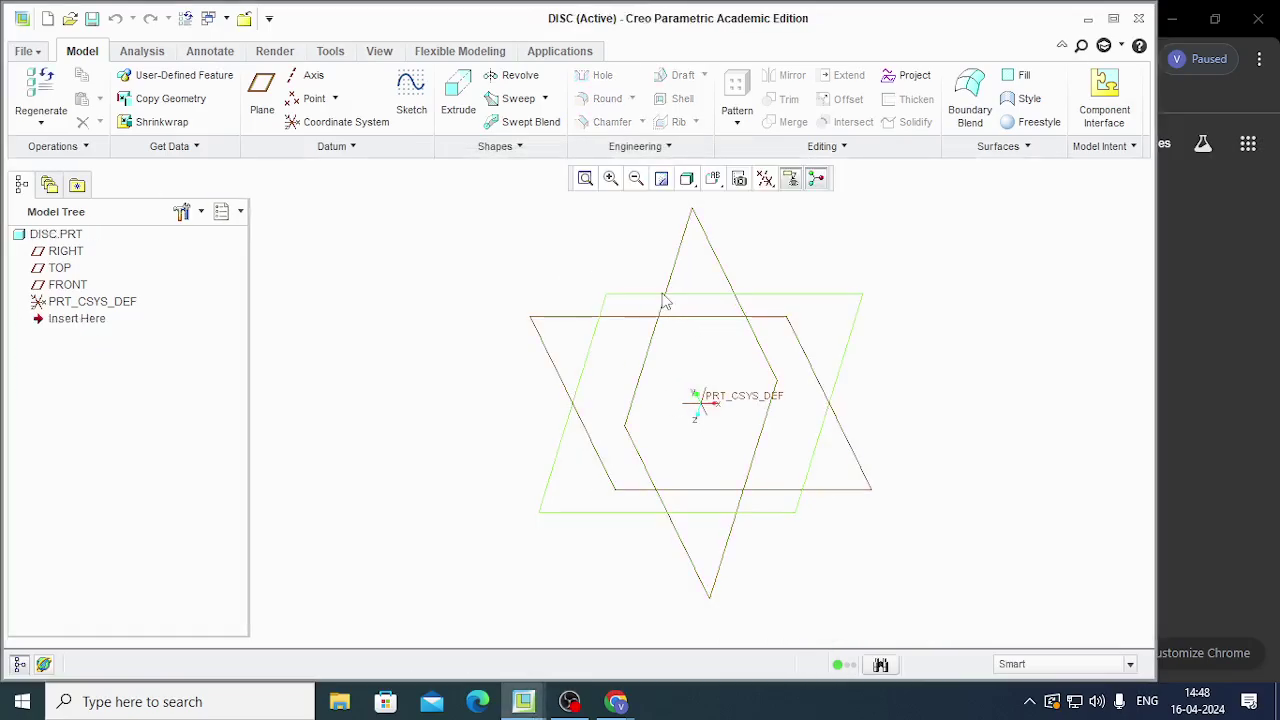
# Start an extrusion sketch on the RIGHT plane and draw a circle about 360 mm in diameter centred on the origin
pyautogui.click(670, 293)
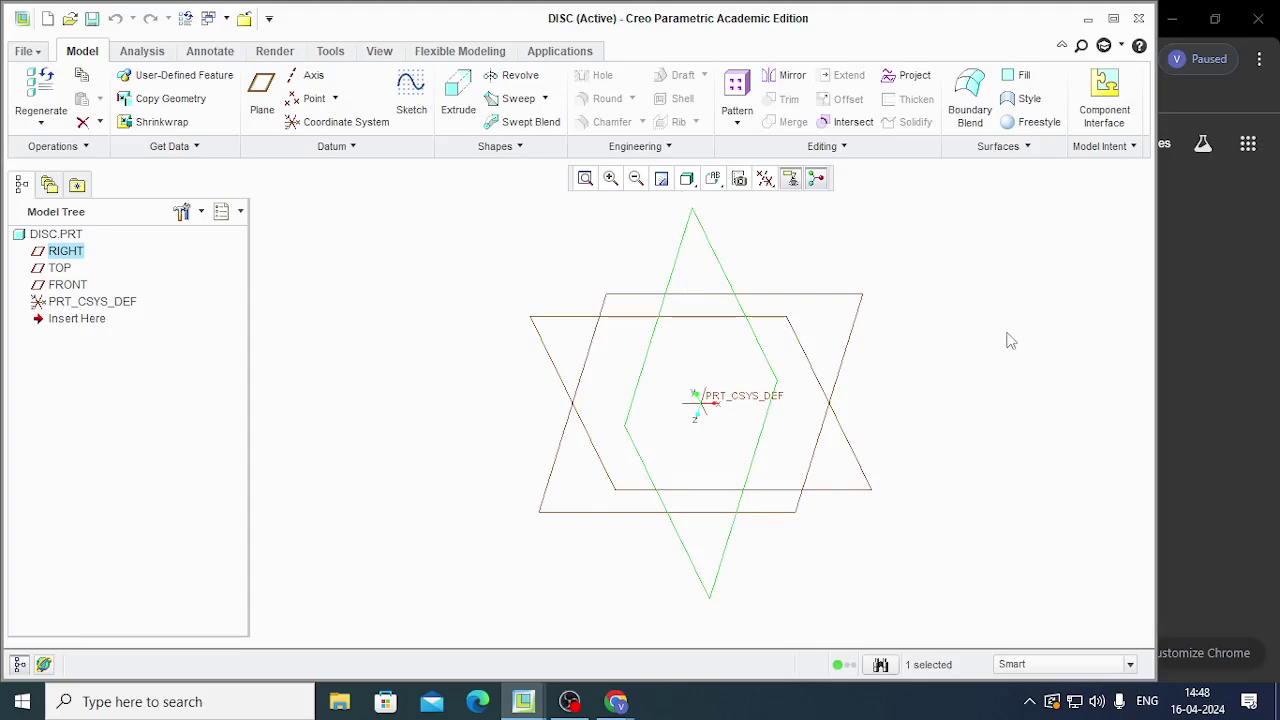
pyautogui.click(458, 100)
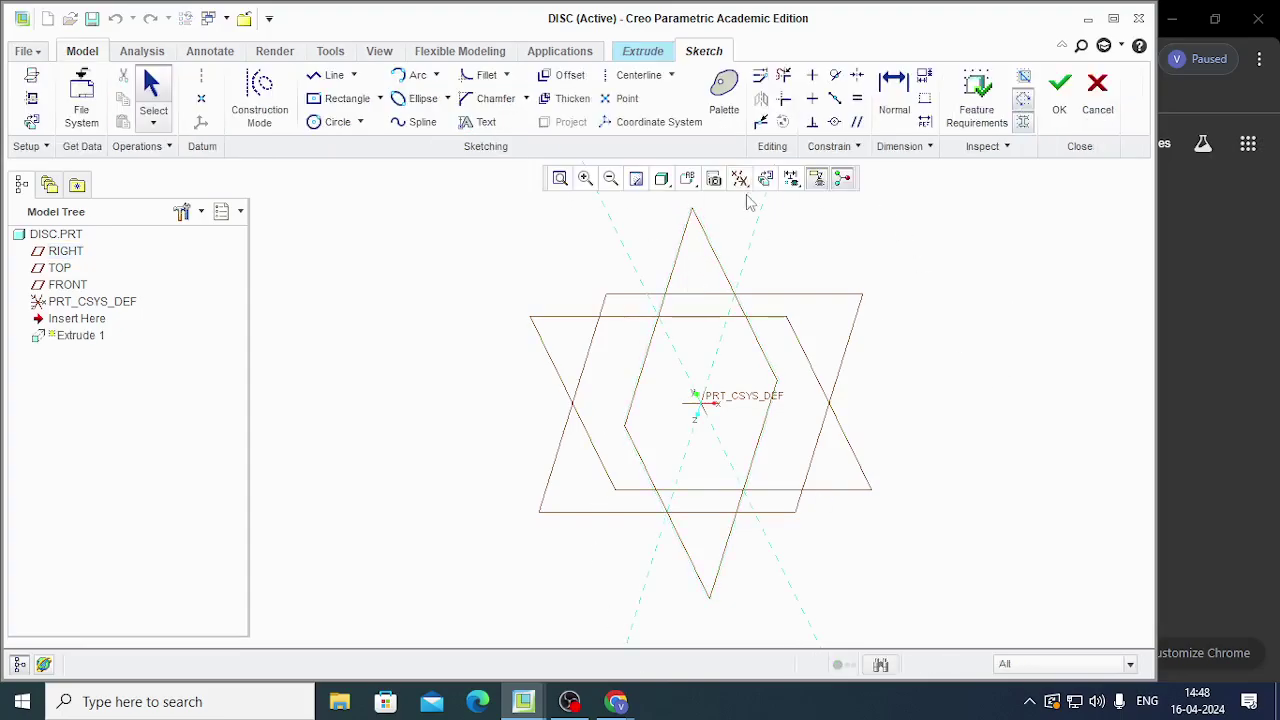
pyautogui.click(766, 179)
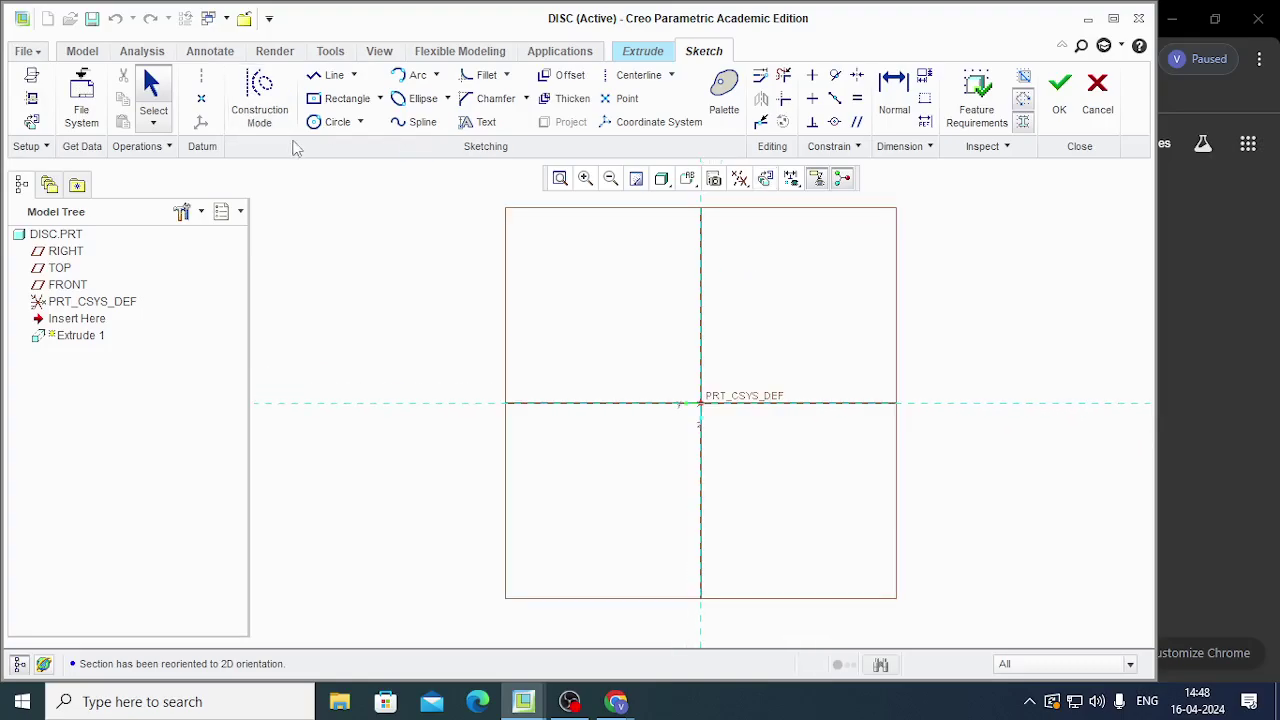
pyautogui.click(332, 121)
pyautogui.click(701, 403)
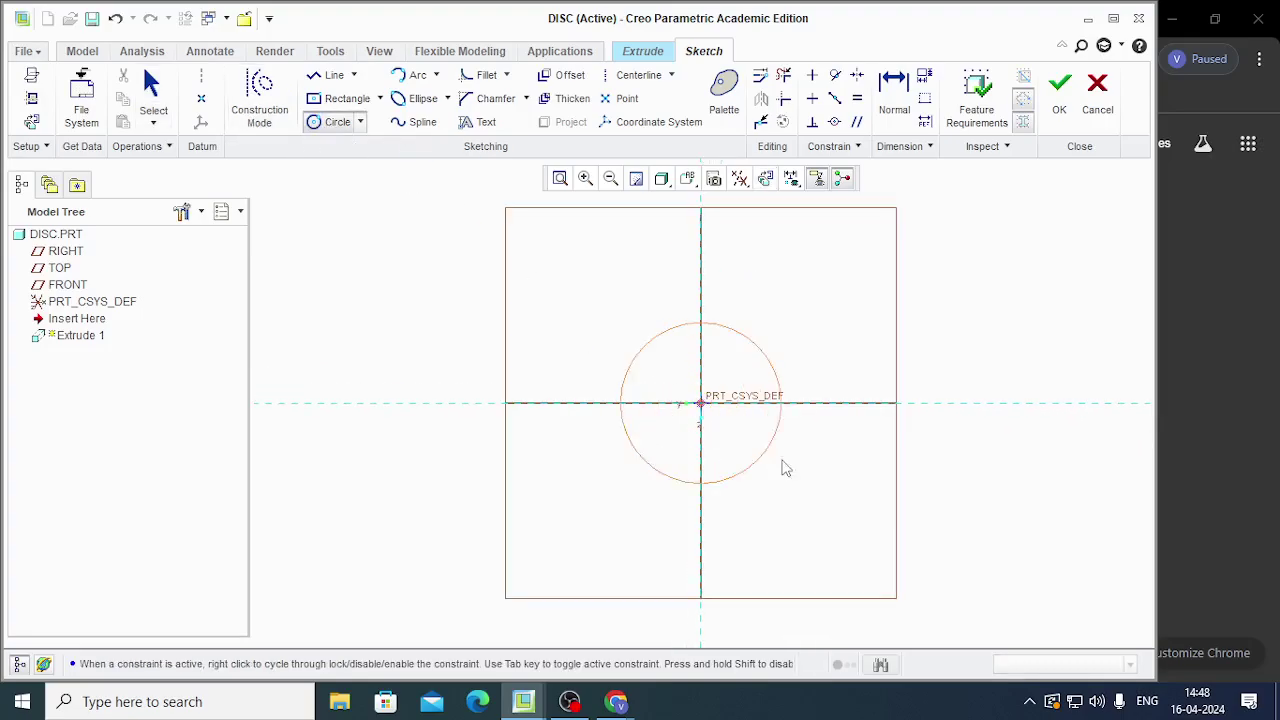
pyautogui.click(830, 350)
pyautogui.middleClick(843, 297)
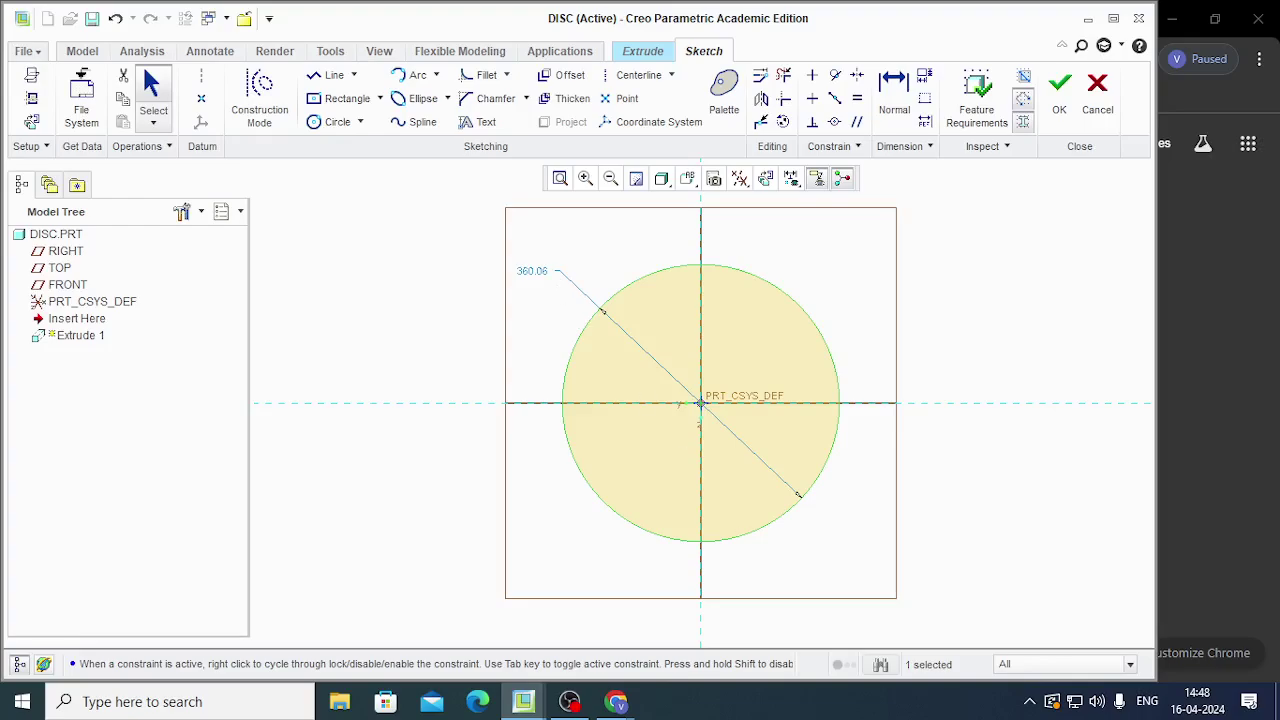
# Switch to the browser and examine the central disc's proportions in the Oldham's coupling drawing, then return to the Creo sketch
pyautogui.moveTo(616, 701)
pyautogui.click(715, 610)
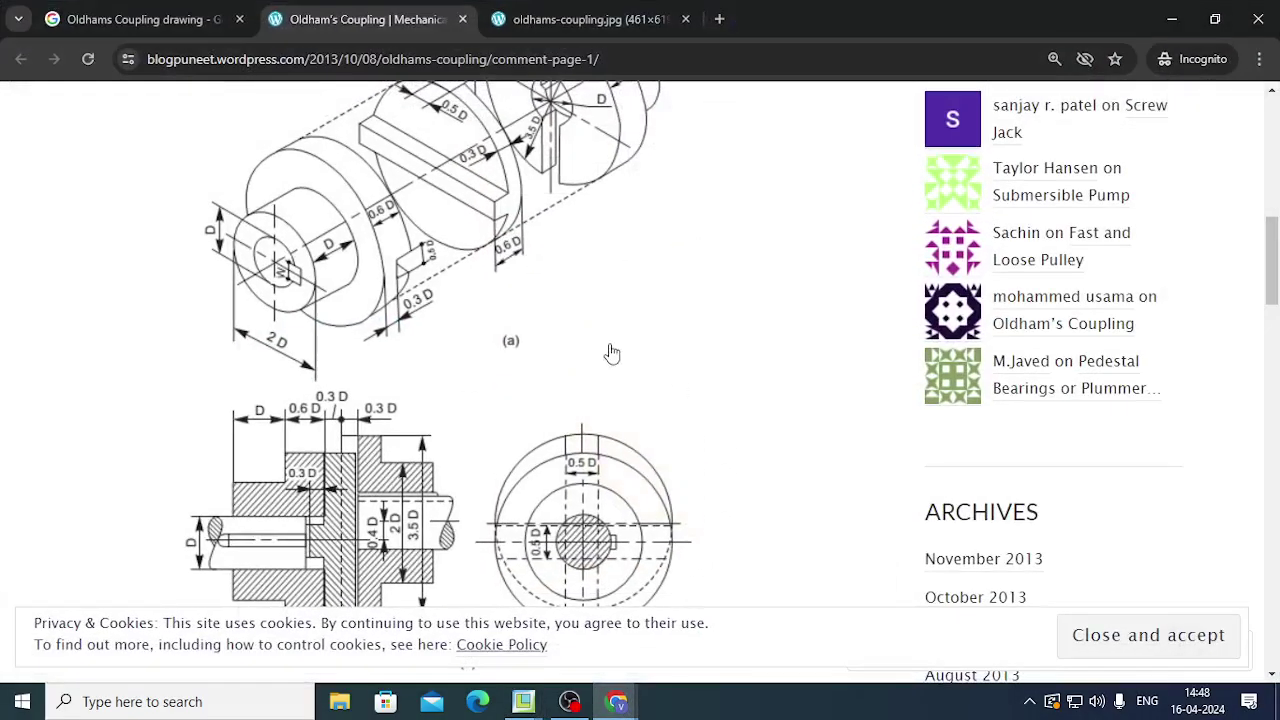
pyautogui.scroll(1, 612, 352)
pyautogui.scroll(1, 580, 330)
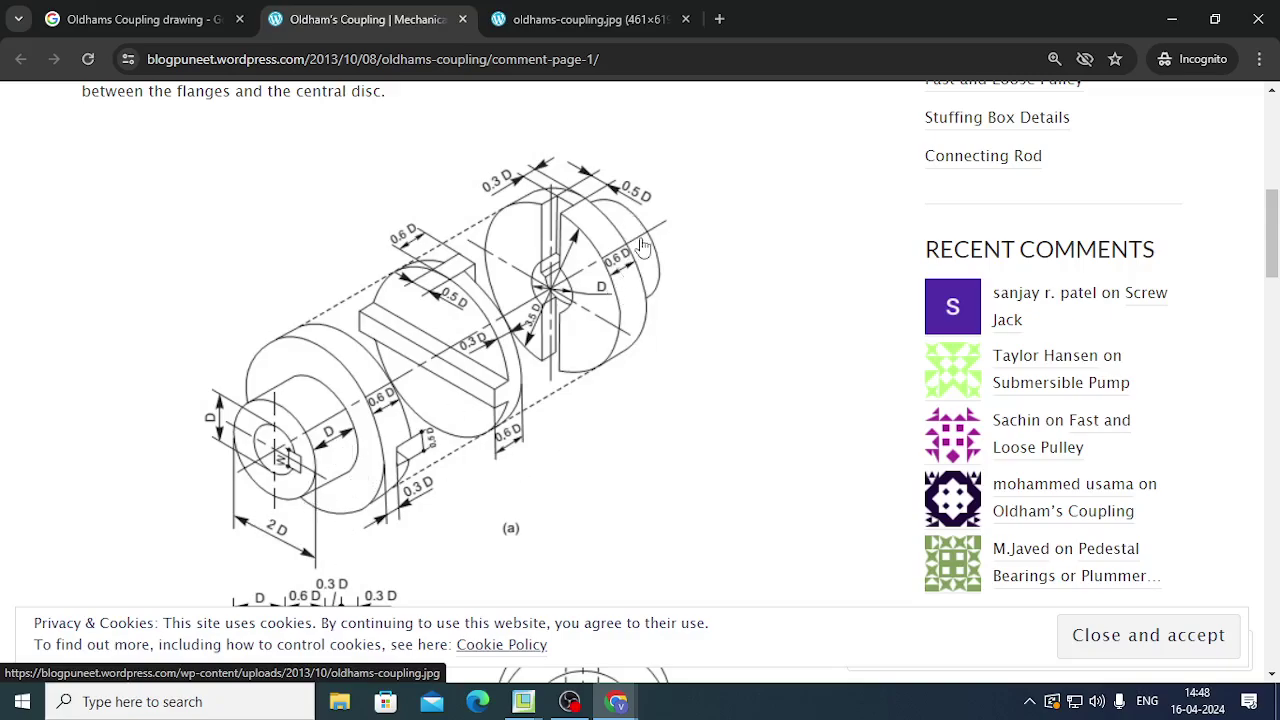
pyautogui.click(1172, 19)
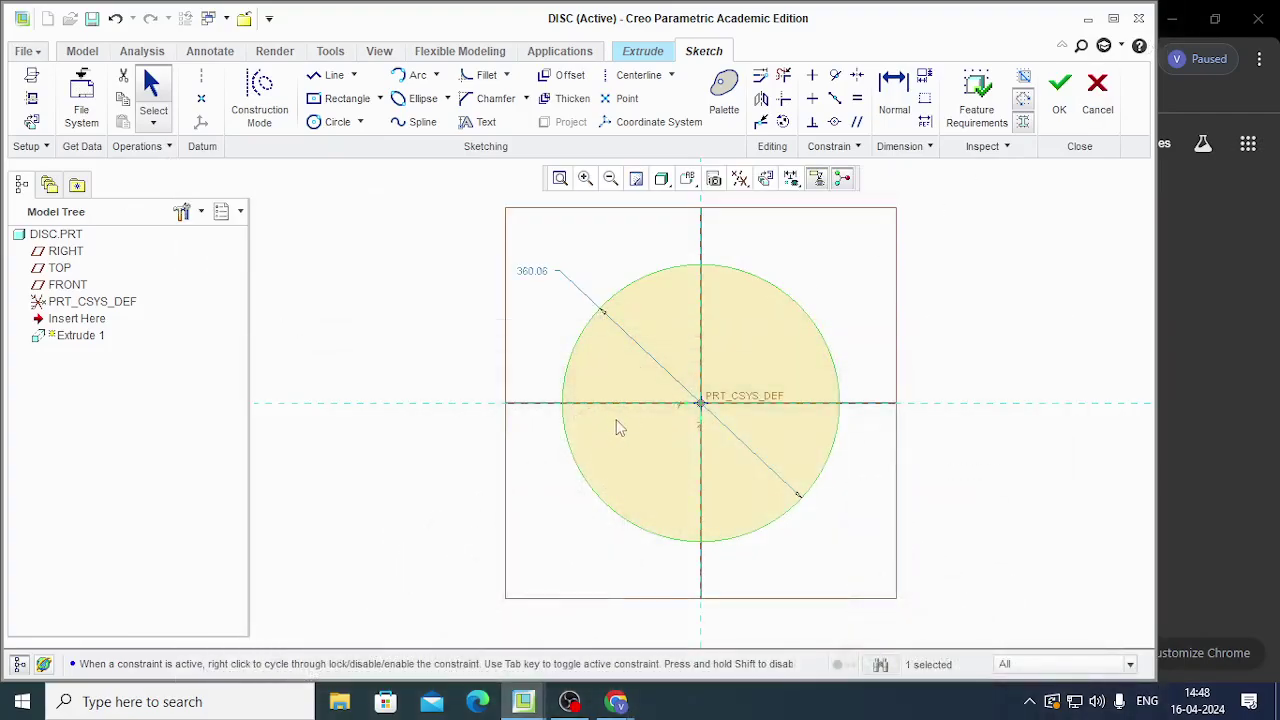
# Set the circle's diameter to 105 mm and finish the sketch
pyautogui.doubleClick(533, 271)
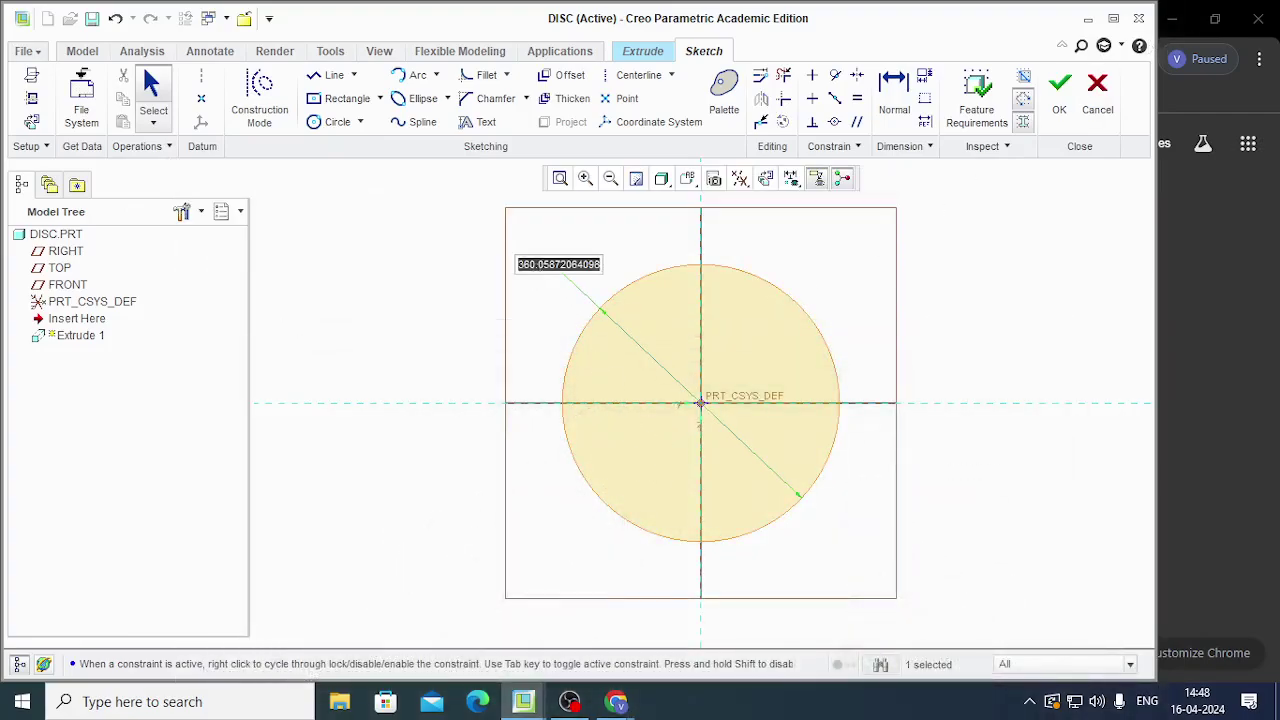
pyautogui.write('105')
pyautogui.press('Return')
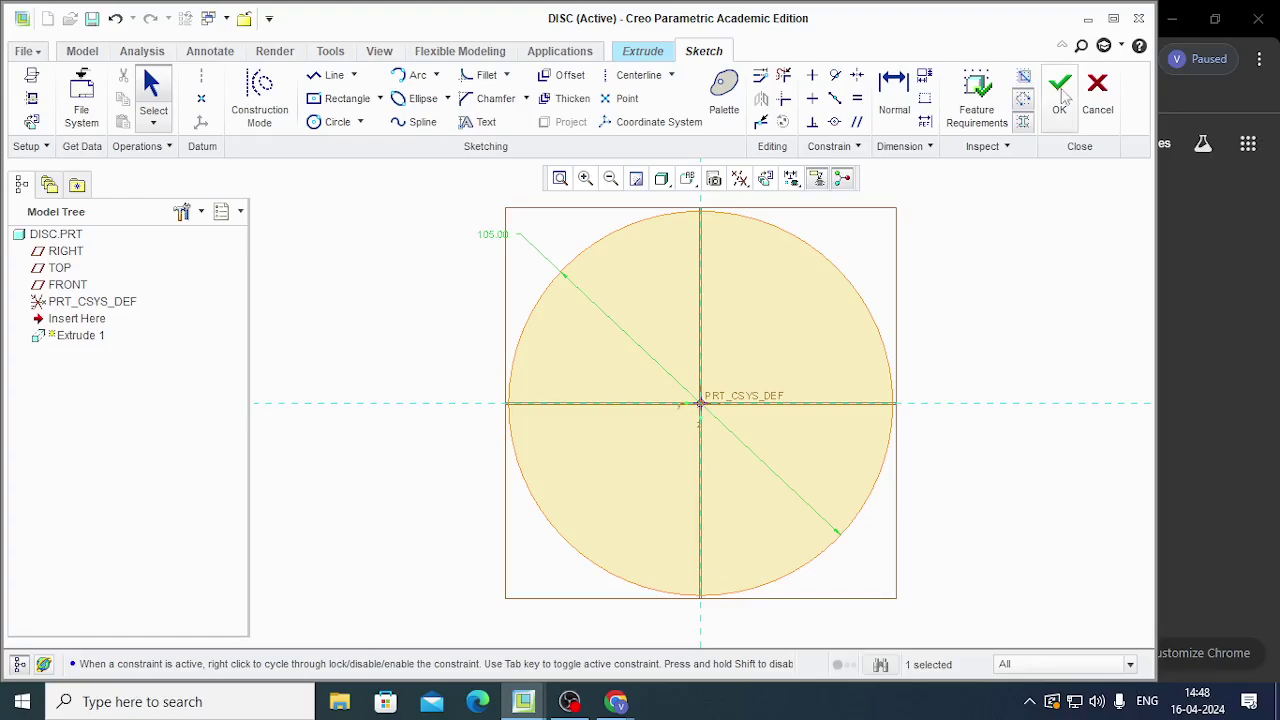
pyautogui.click(1060, 88)
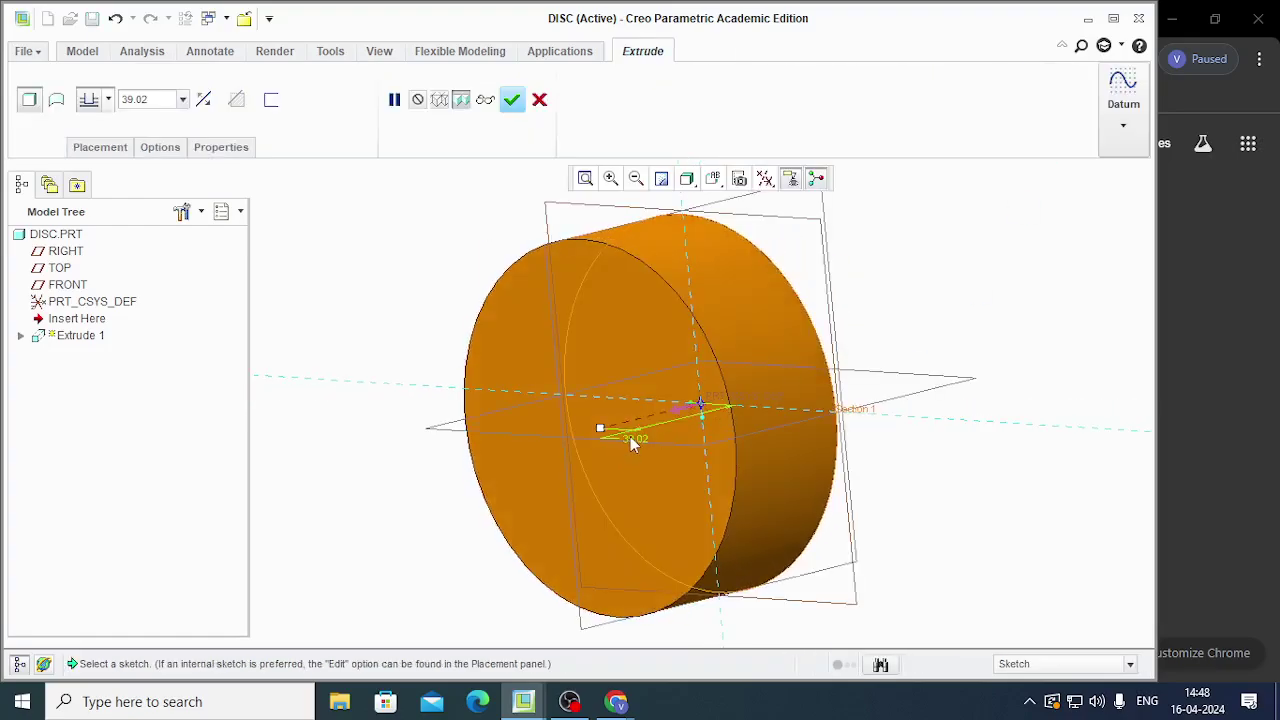
# Extrude the circular profile 9 mm to form the disc's body
pyautogui.doubleClick(632, 438)
pyautogui.write('9')
pyautogui.press('Return')
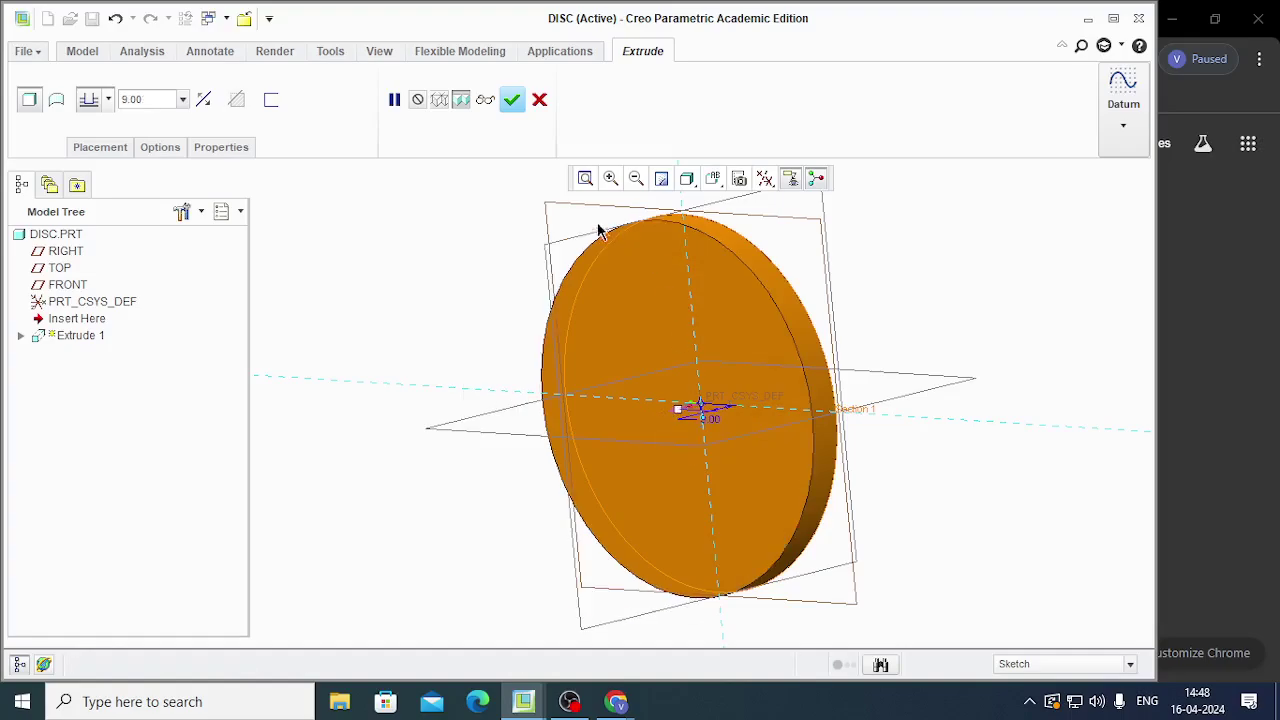
pyautogui.click(512, 100)
# Start an extrusion sketch on the disc's flat face and draw a centre rectangle about 128 by 15 mm across it
pyautogui.click(735, 436)
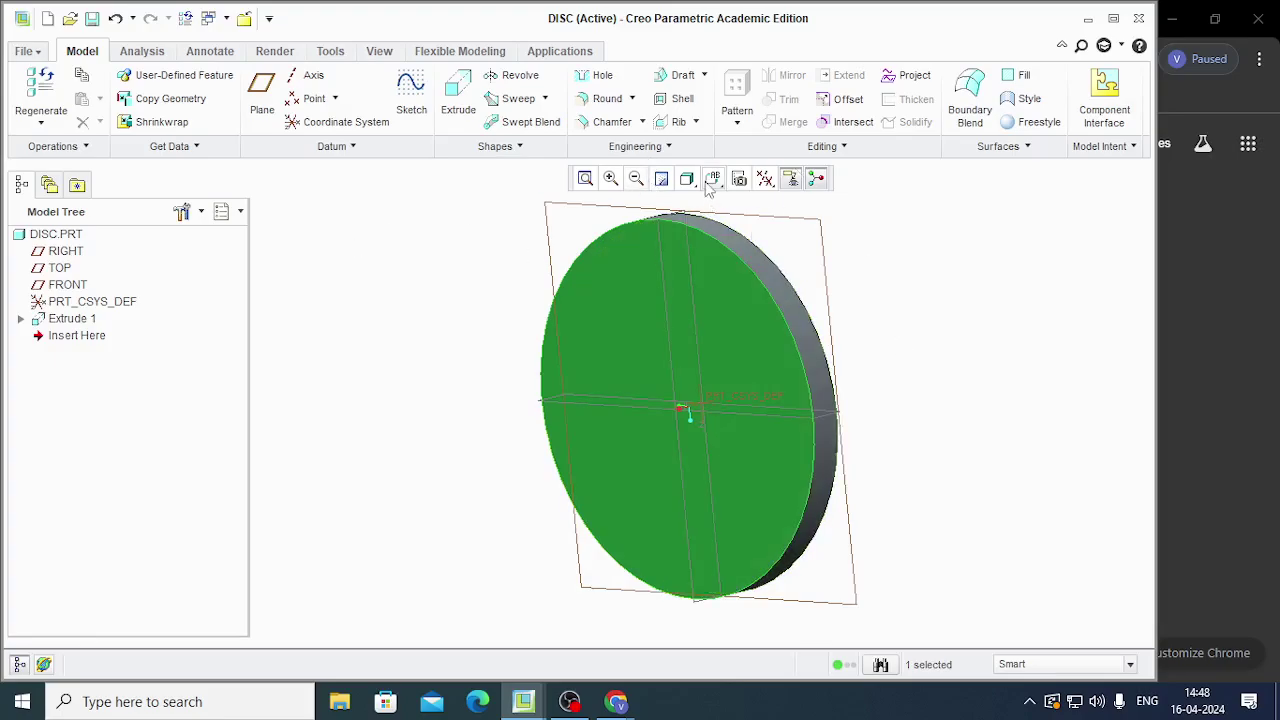
pyautogui.click(452, 105)
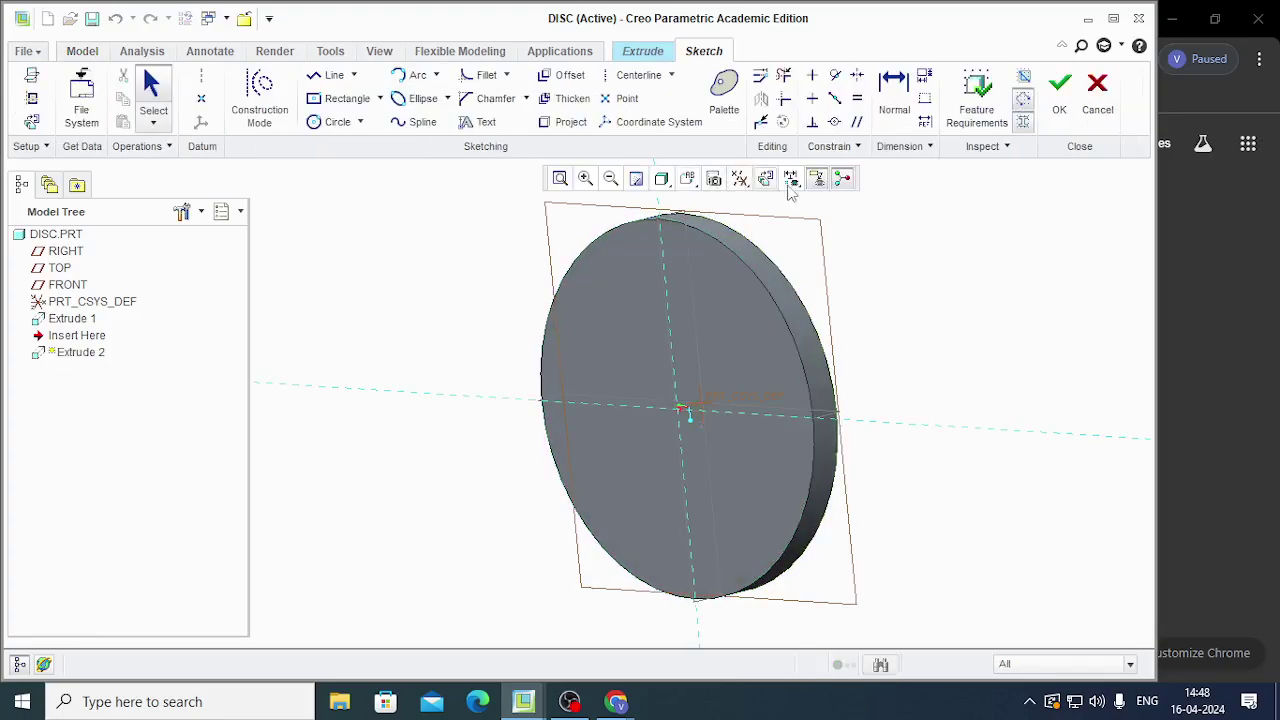
pyautogui.click(333, 104)
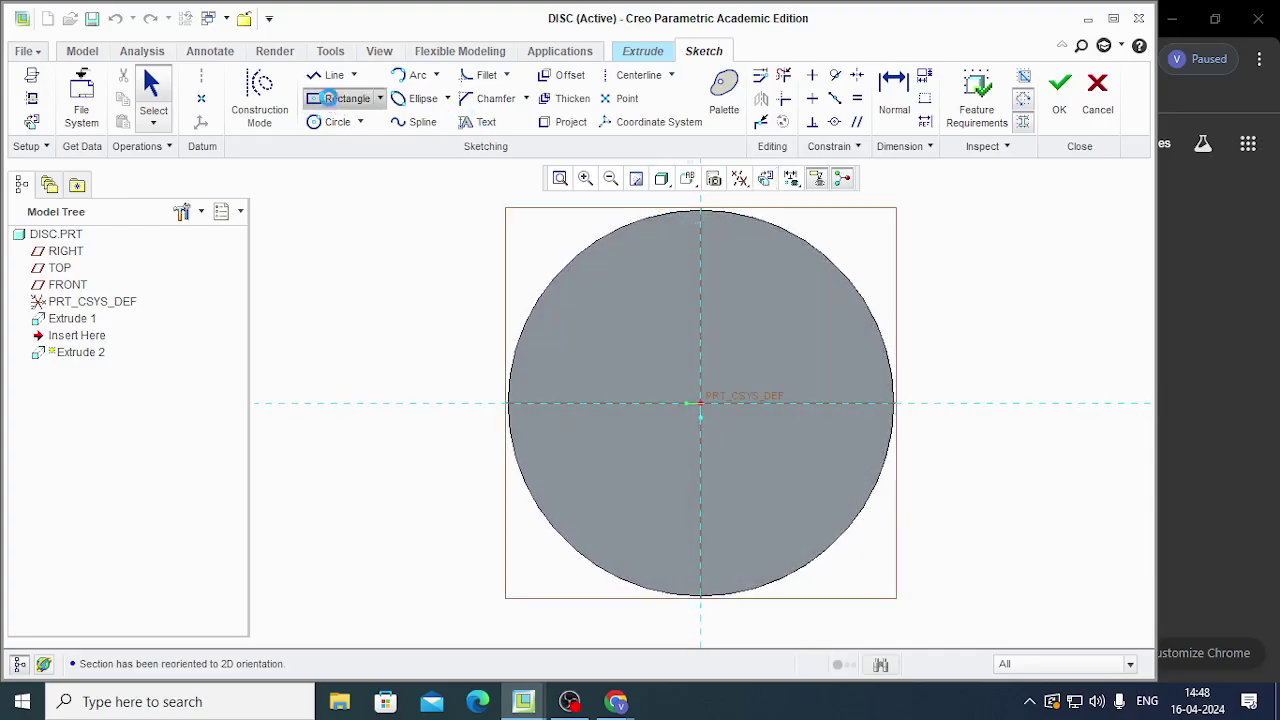
pyautogui.click(700, 404)
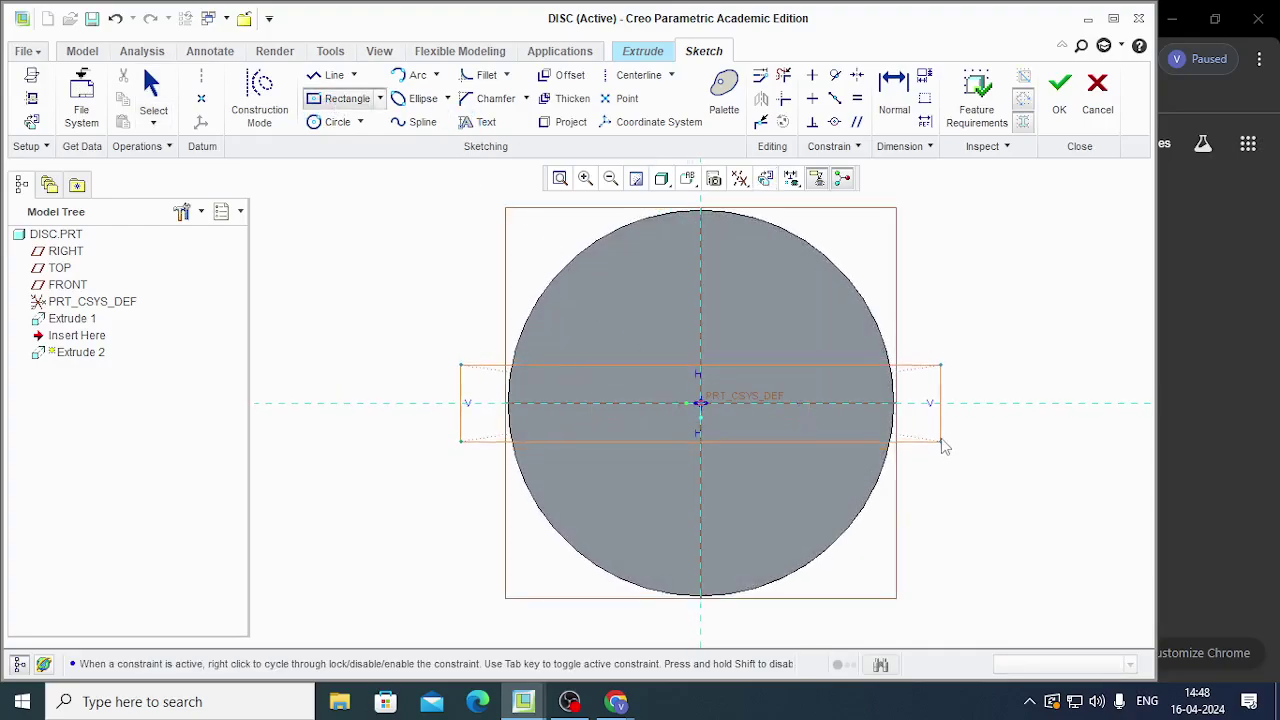
pyautogui.click(936, 431)
pyautogui.middleClick(928, 424)
# Set the height of the rectangle across the disc to 9 mm
pyautogui.doubleClick(920, 416)
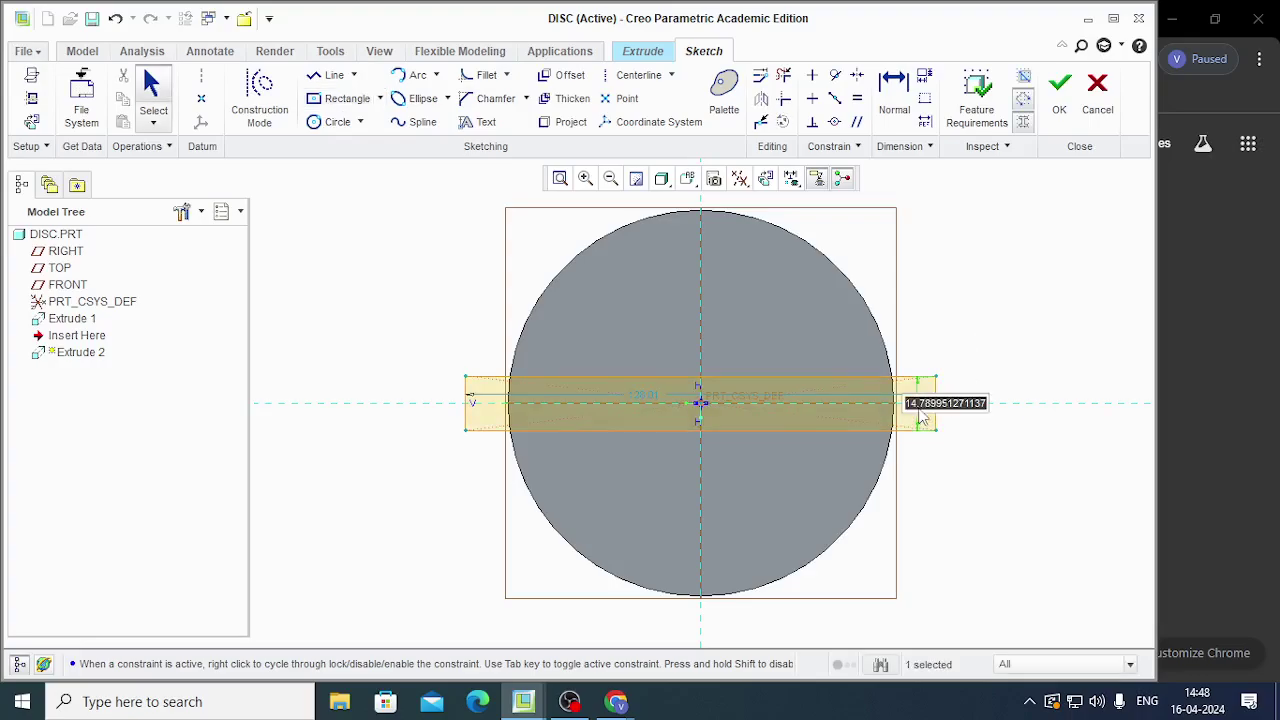
pyautogui.write('9')
pyautogui.press('Return')
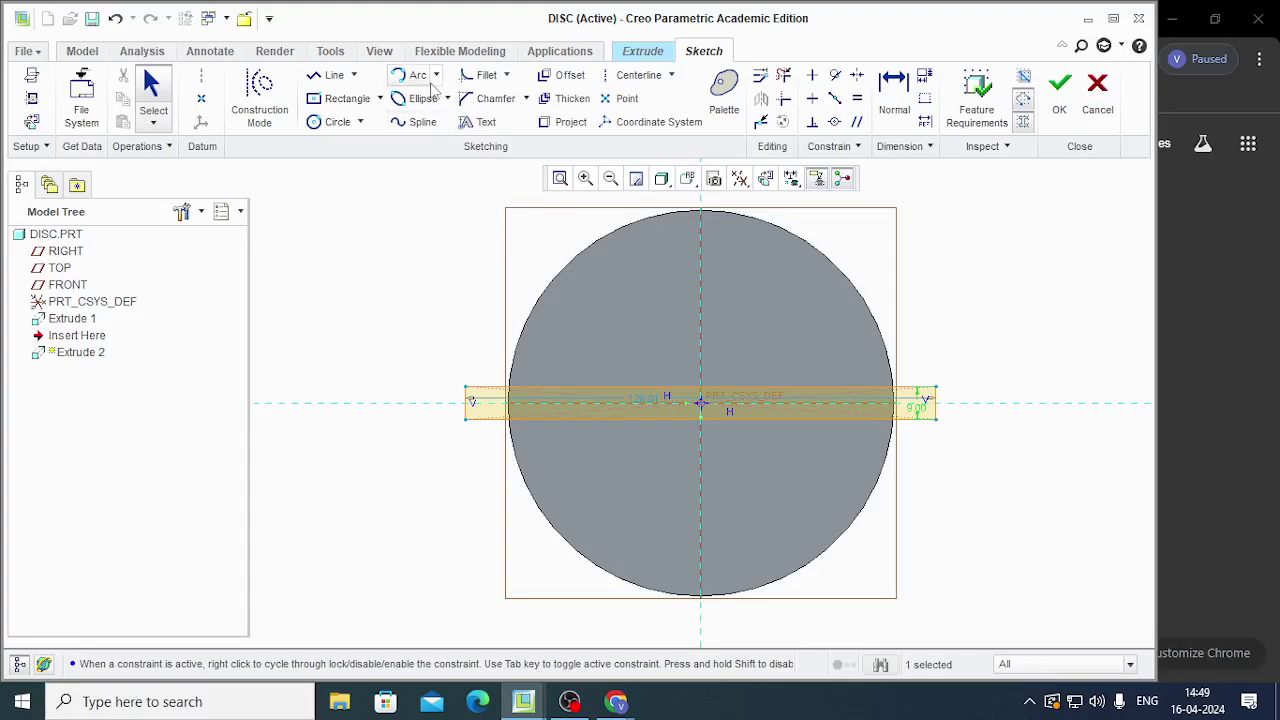
# Draw a circle centred on the origin that coincides with the disc's outer edge
pyautogui.click(335, 122)
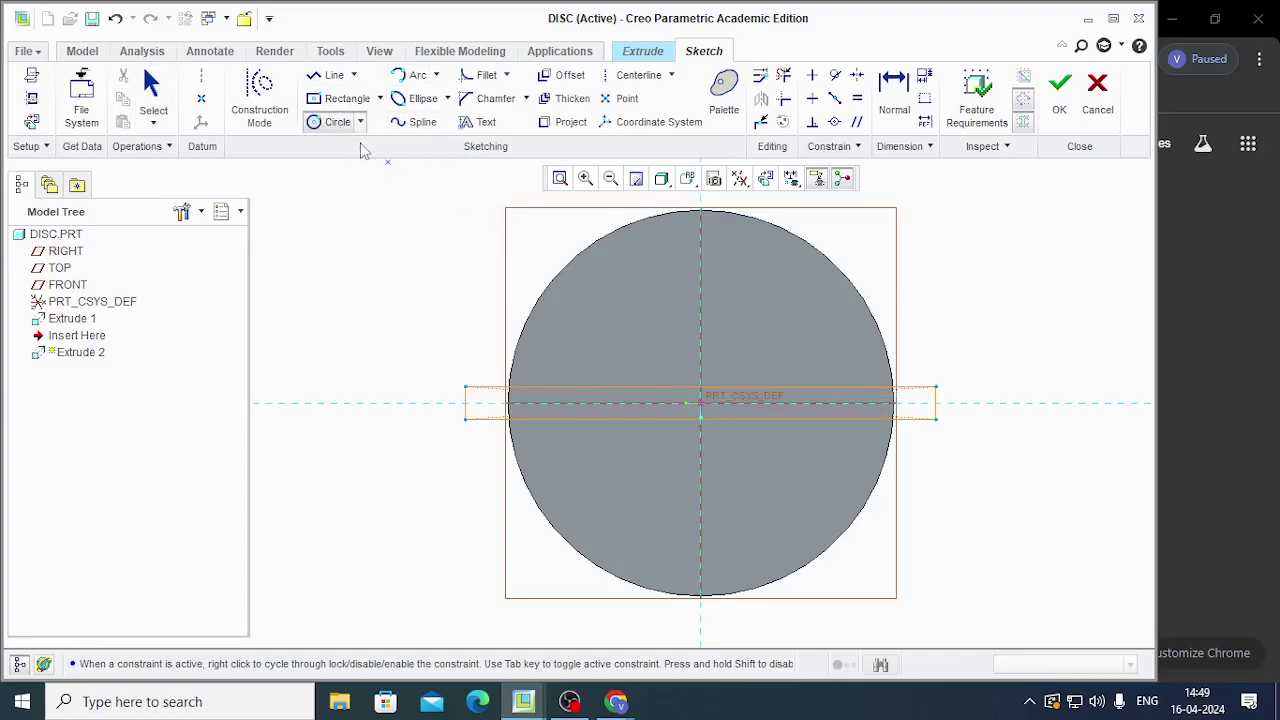
pyautogui.click(701, 405)
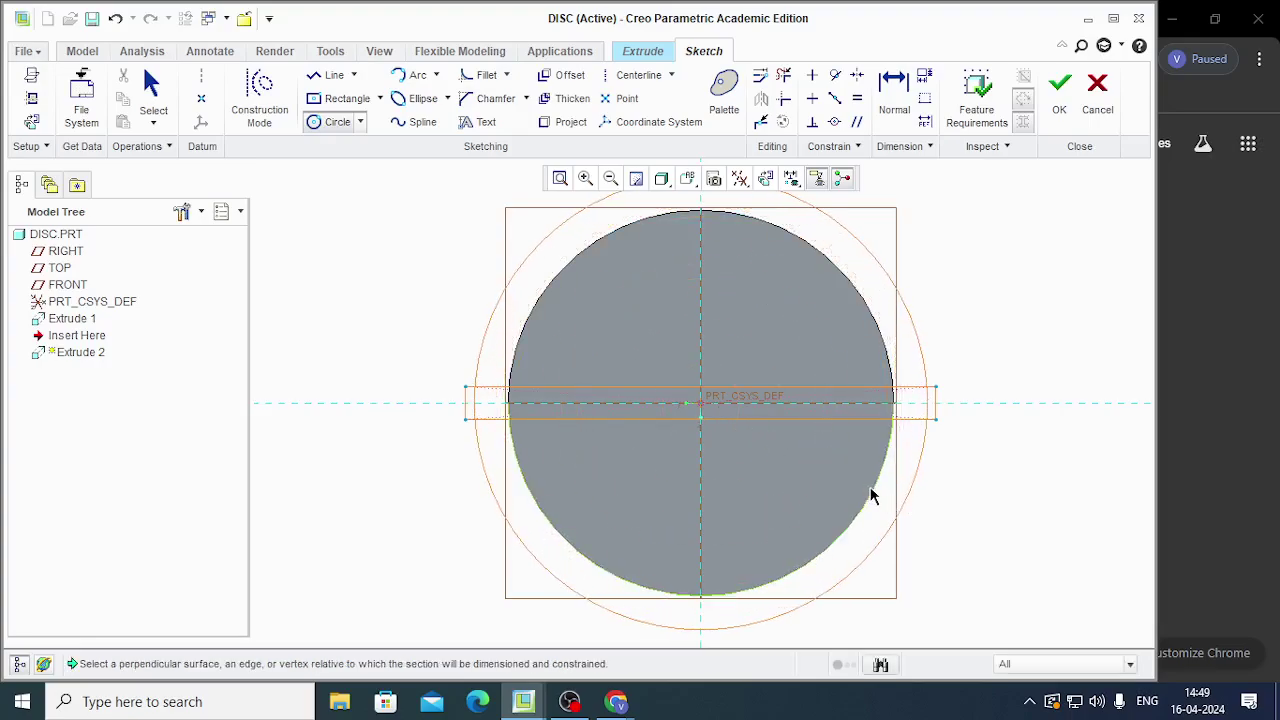
pyautogui.click(876, 494)
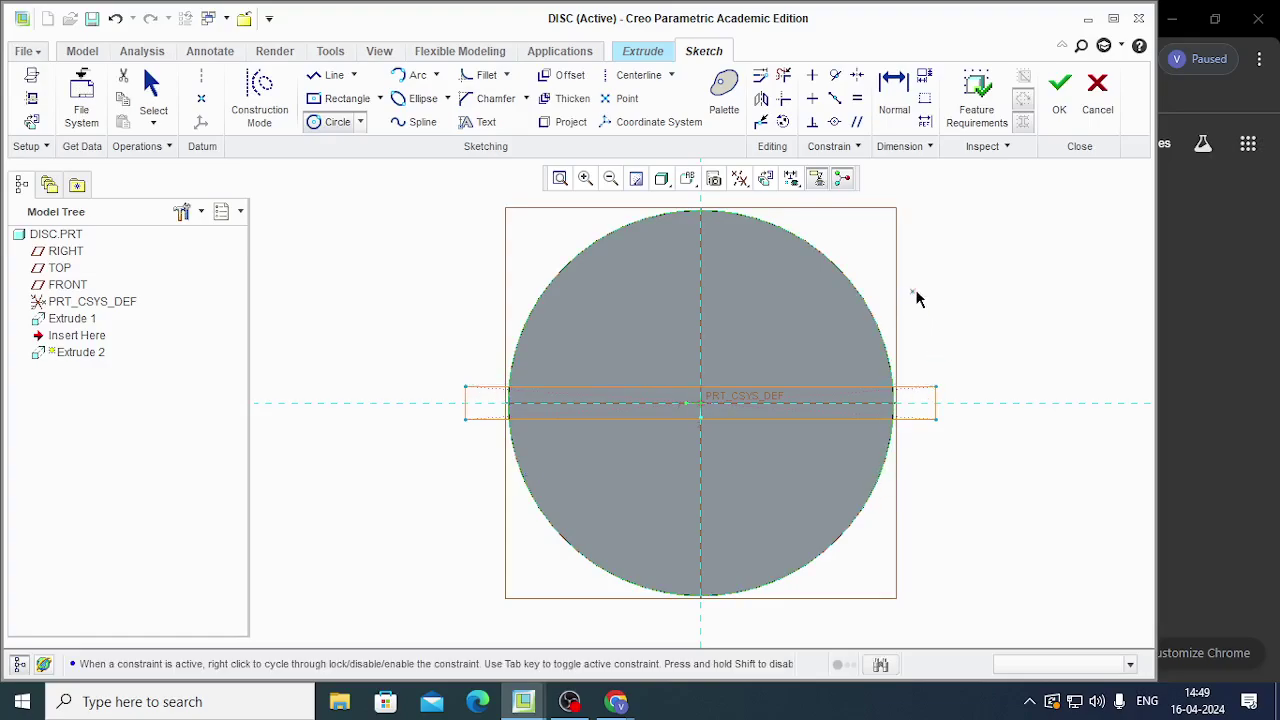
pyautogui.middleClick(533, 260)
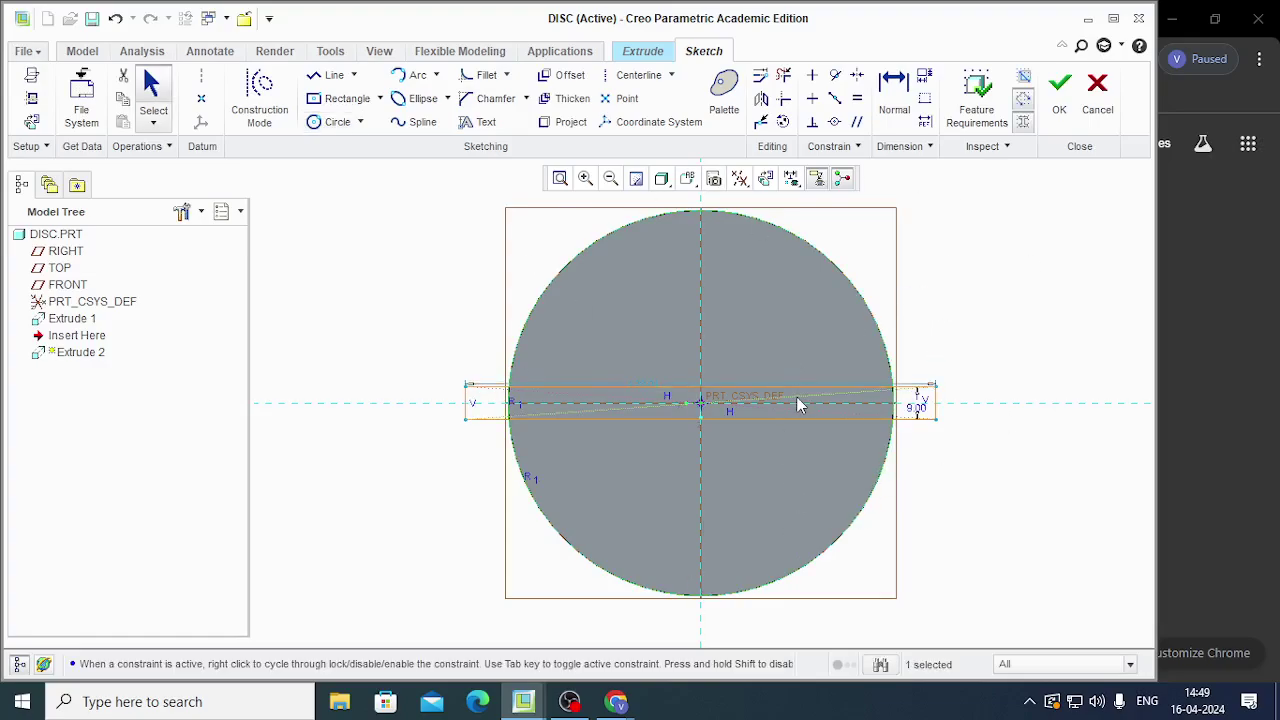
# Trim away both ends of the rectangle that extend beyond the disc's outer circle
pyautogui.click(786, 77)
pyautogui.moveTo(922, 378)
pyautogui.mouseDown()
pyautogui.moveTo(938, 415)
pyautogui.moveTo(918, 431)
pyautogui.moveTo(944, 402)
pyautogui.mouseUp()
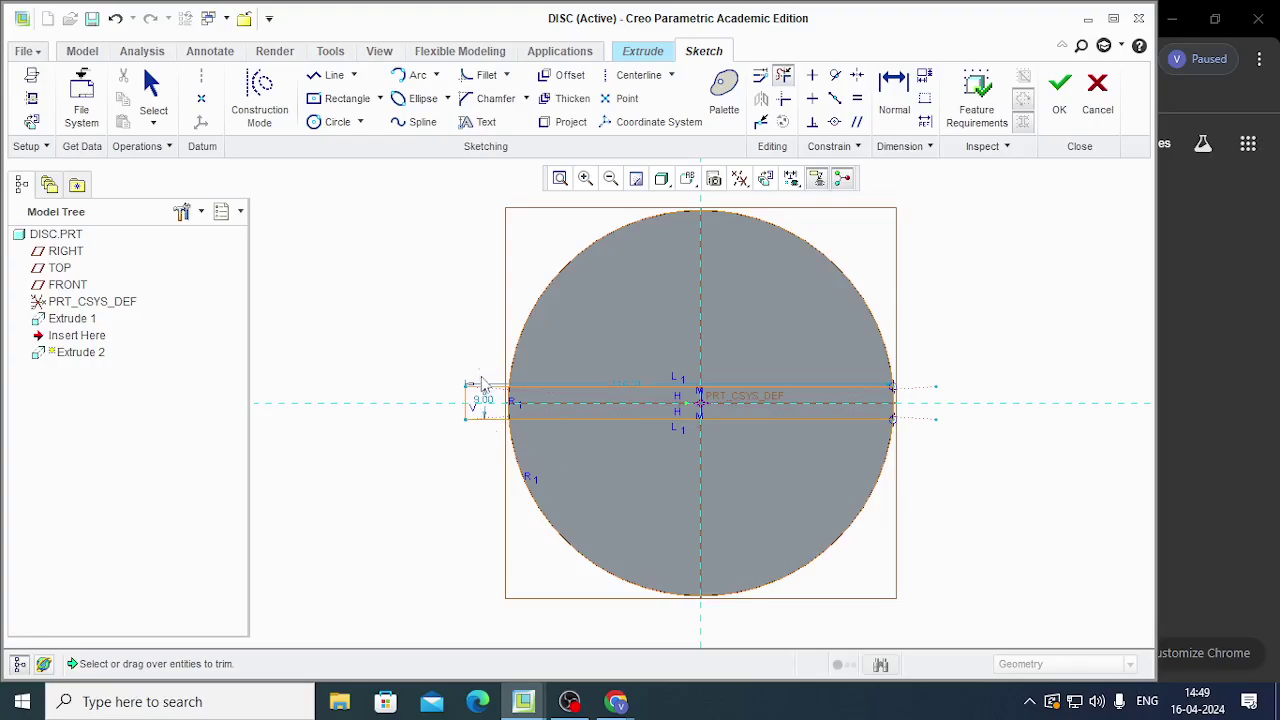
pyautogui.moveTo(481, 385)
pyautogui.mouseDown()
pyautogui.moveTo(466, 397)
pyautogui.moveTo(480, 446)
pyautogui.mouseUp()
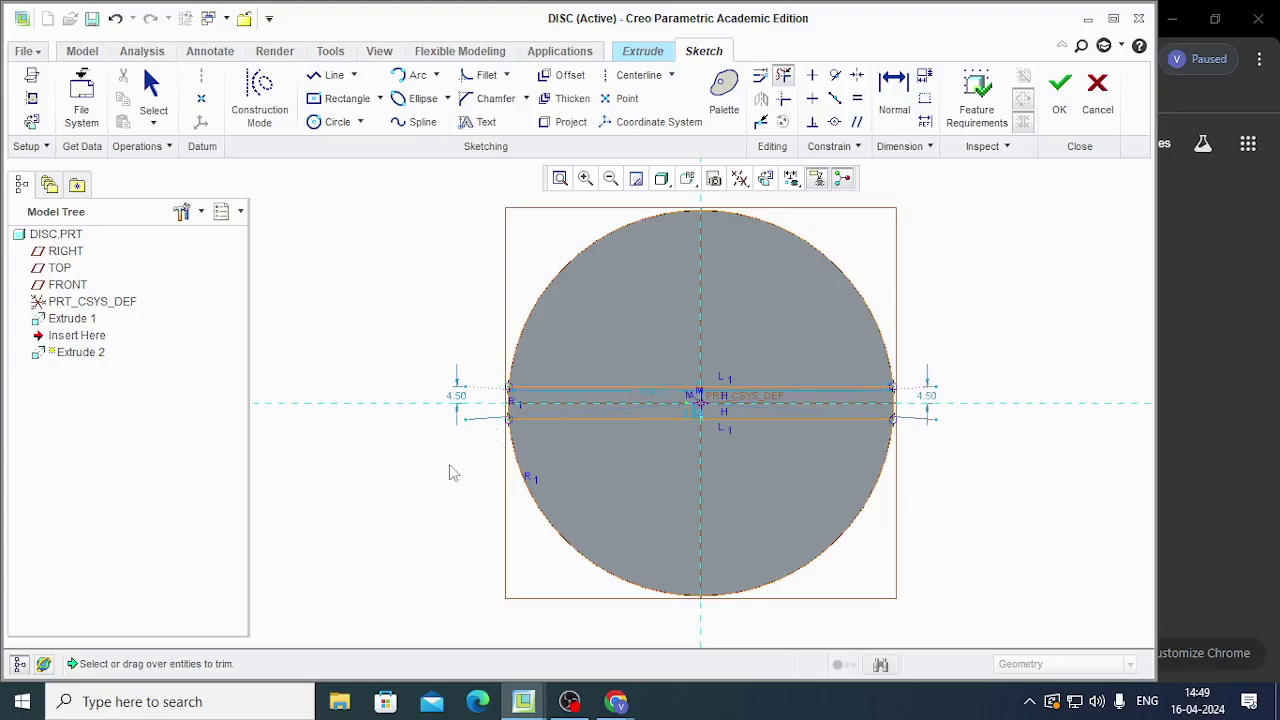
# Trim away the circle's arcs outside the rectangle so only the strip across the disc remains
pyautogui.moveTo(528, 480)
pyautogui.mouseDown()
pyautogui.moveTo(517, 514)
pyautogui.moveTo(763, 569)
pyautogui.moveTo(786, 626)
pyautogui.mouseUp()
pyautogui.moveTo(682, 292)
pyautogui.mouseDown()
pyautogui.moveTo(810, 240)
pyautogui.moveTo(572, 242)
pyautogui.mouseUp()
pyautogui.middleClick(375, 386)
# Finish the strip sketch and extrude it 9 mm outward from the disc's face as a tongue
pyautogui.moveTo(700, 466)
pyautogui.mouseDown(button='middle')
pyautogui.moveTo(829, 514)
pyautogui.moveTo(815, 537)
pyautogui.mouseUp(button='middle')
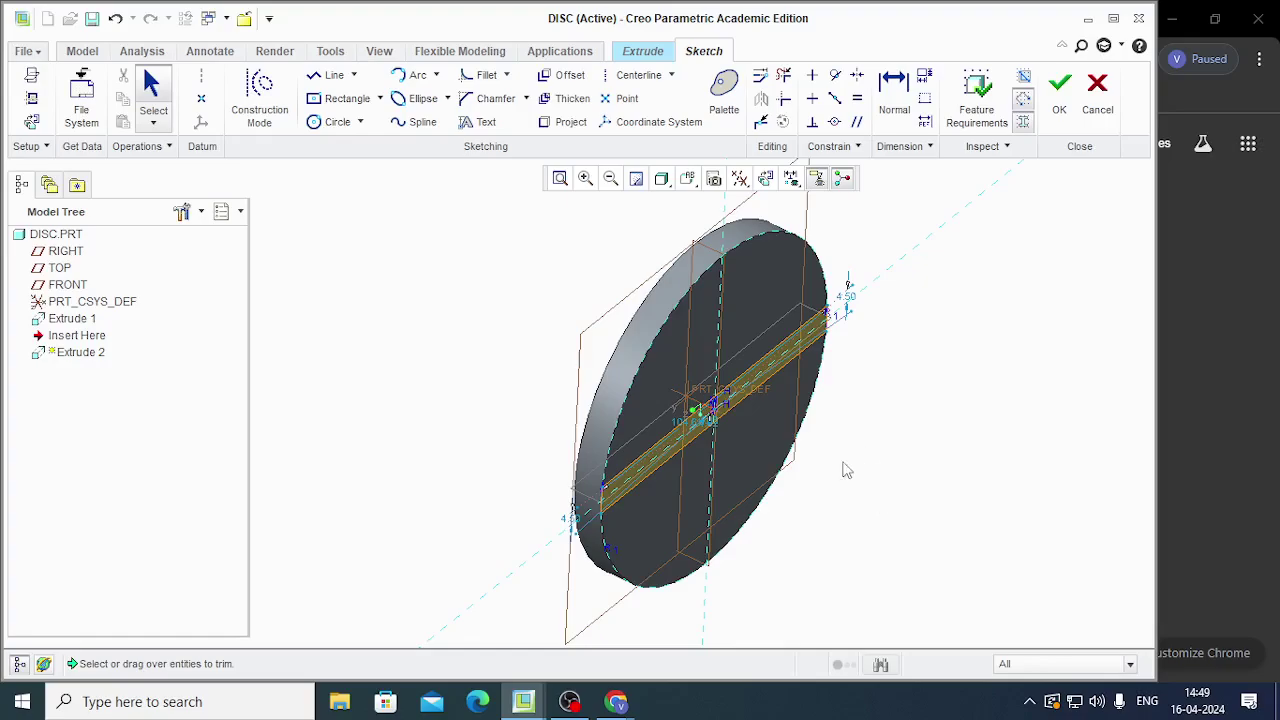
pyautogui.click(1060, 92)
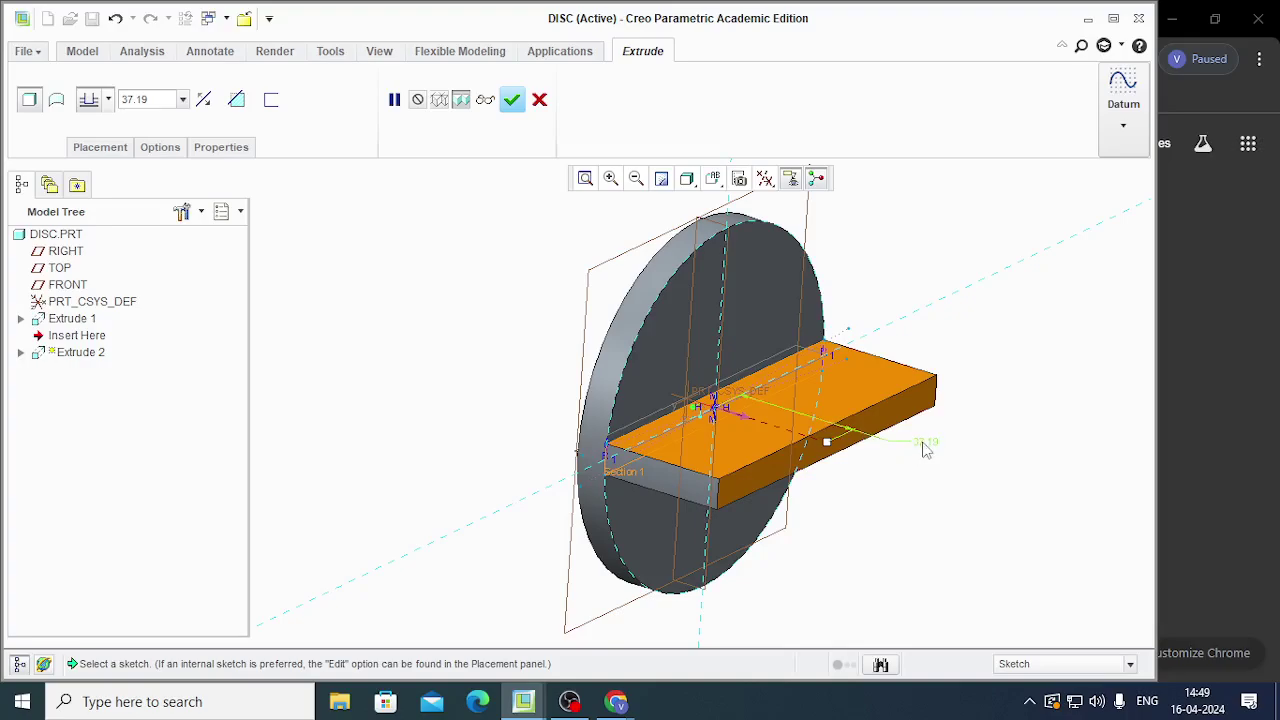
pyautogui.doubleClick(924, 446)
pyautogui.write('9')
pyautogui.press('Return')
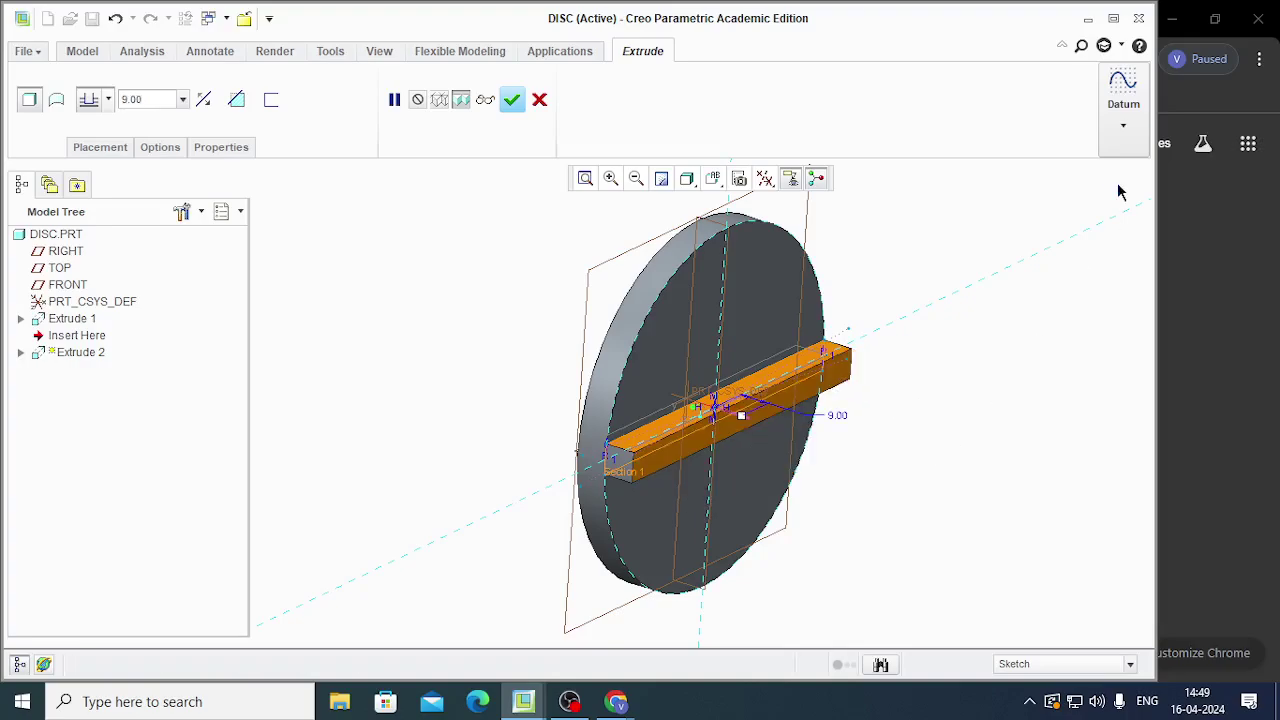
pyautogui.click(511, 100)
# Start an extrusion sketch on the disc's opposite face and draw a centre rectangle about 13 mm wide, perpendicular to the first tongue
pyautogui.moveTo(701, 483); pyautogui.dragTo(760, 375, button='middle')
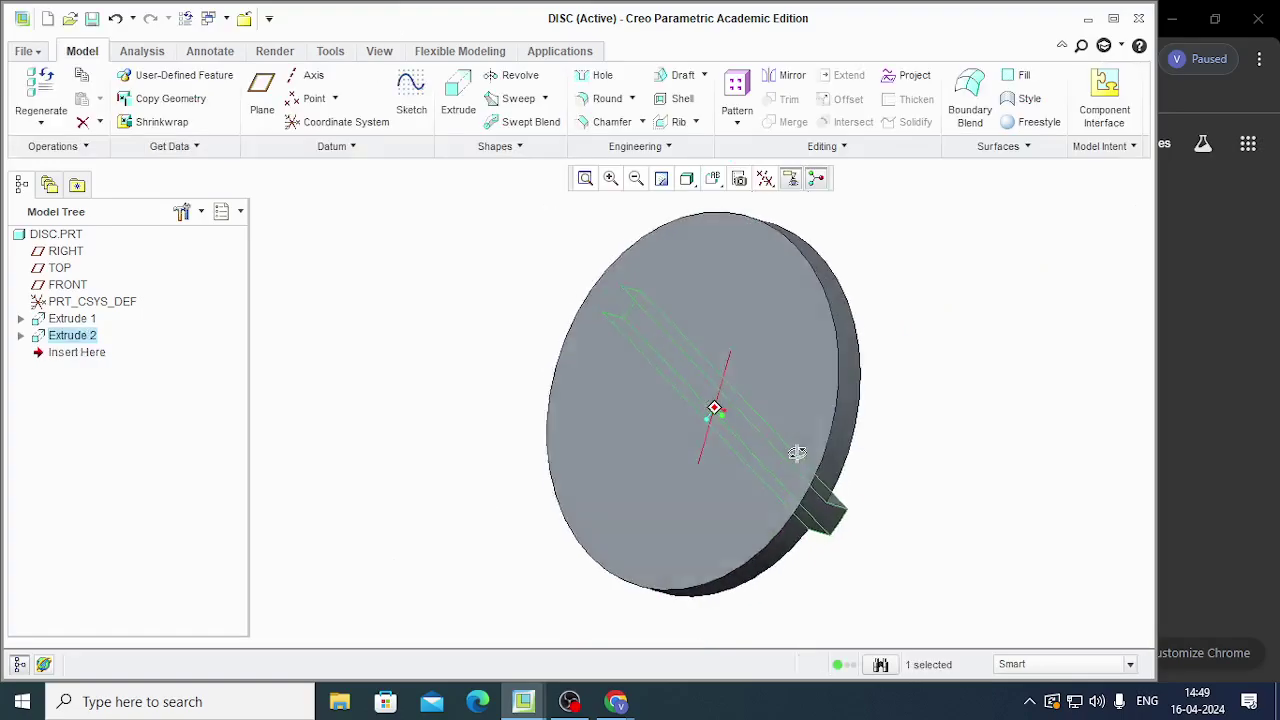
pyautogui.click(767, 369)
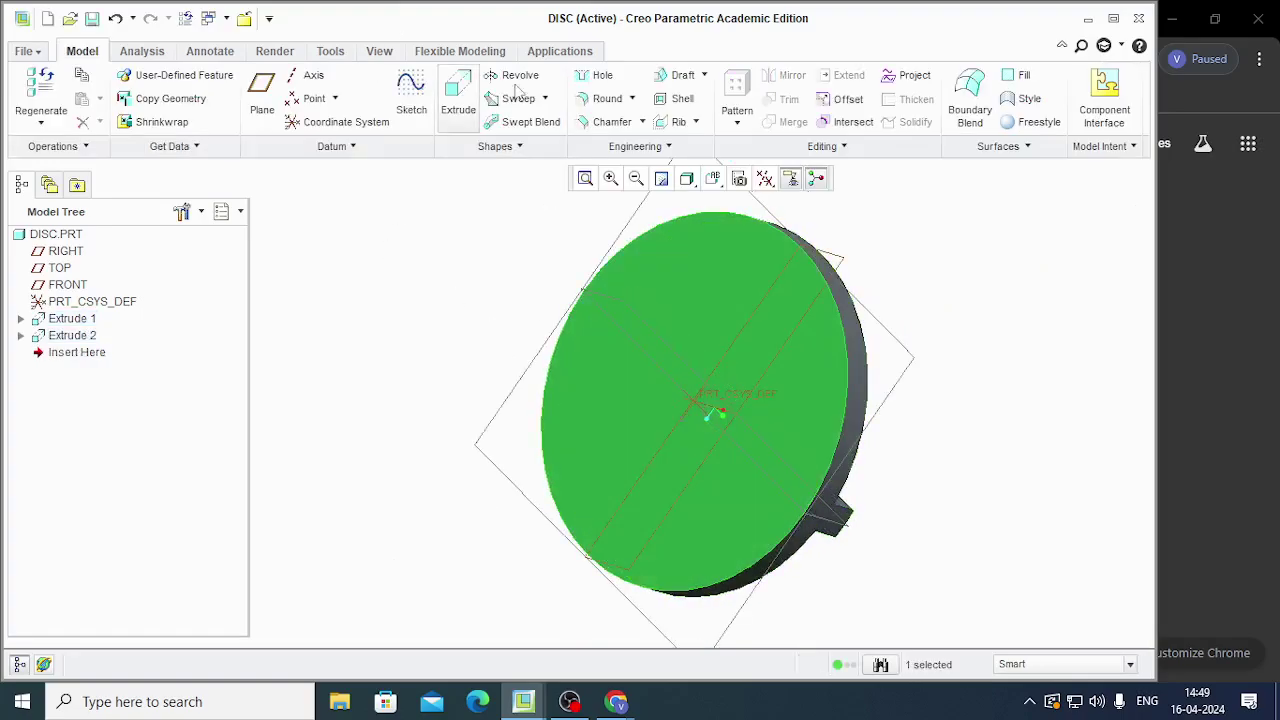
pyautogui.click(458, 95)
pyautogui.click(791, 179)
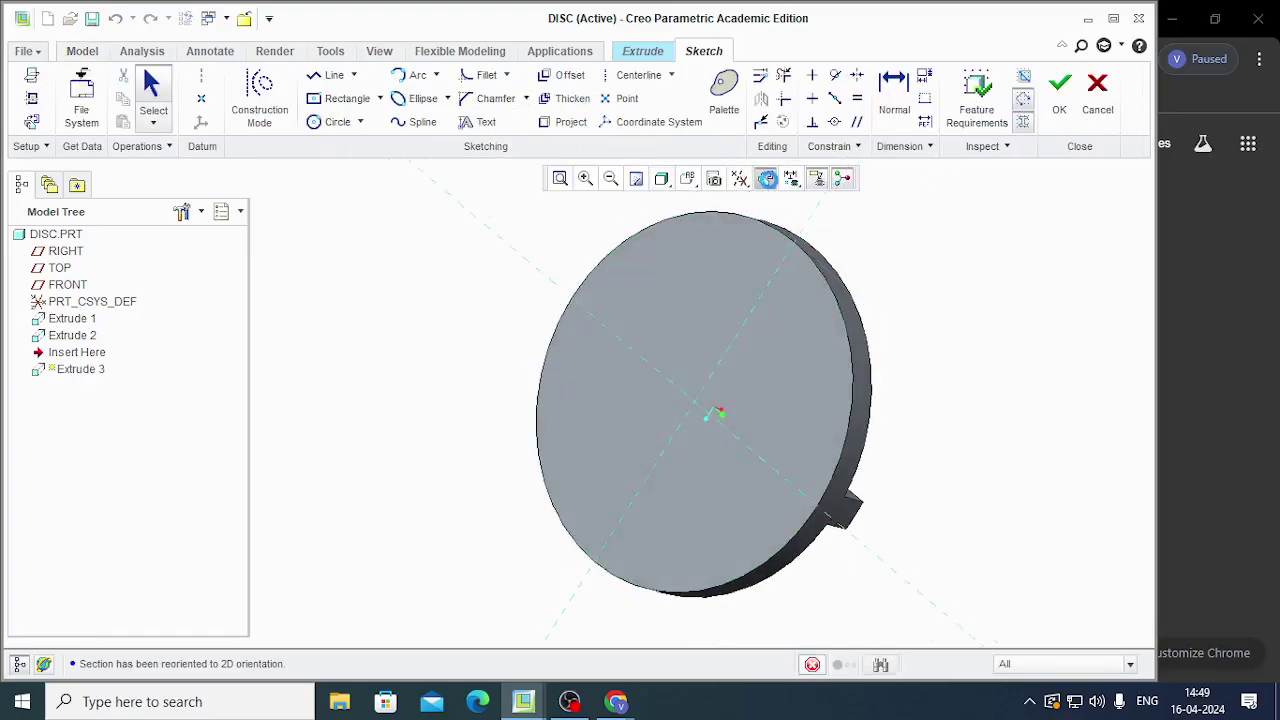
pyautogui.moveTo(822, 478); pyautogui.dragTo(768, 489, button='middle')
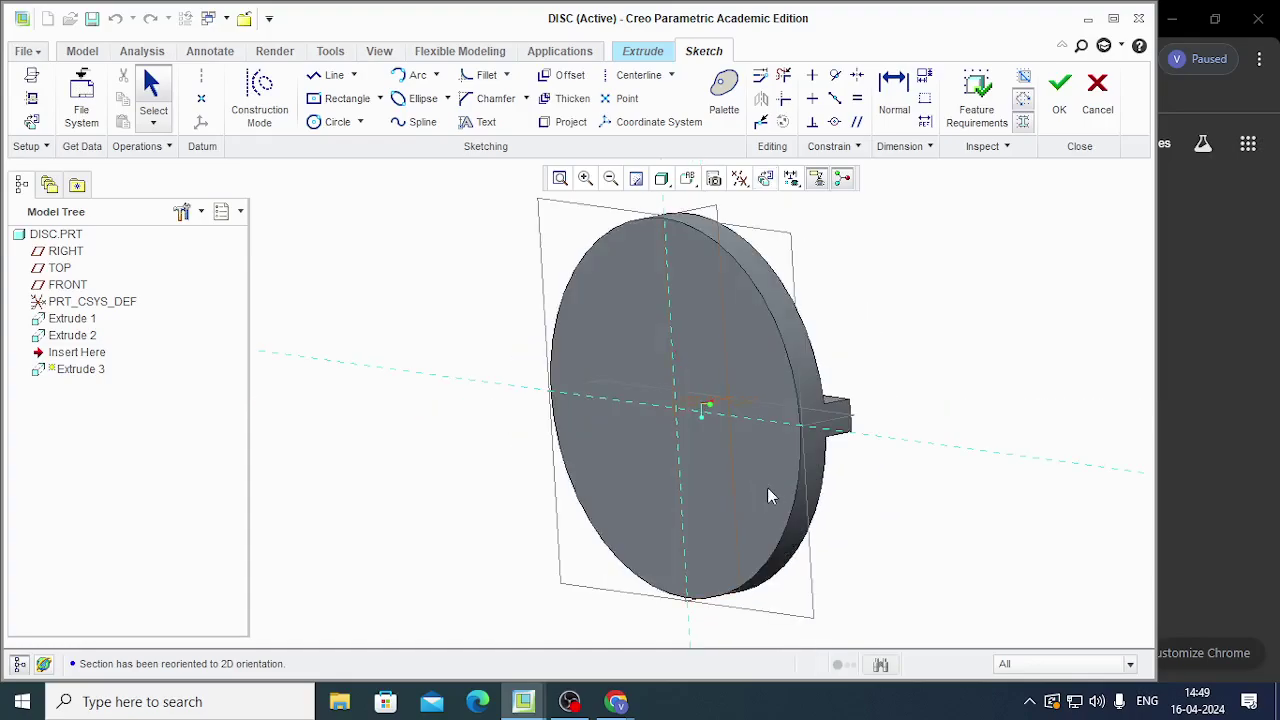
pyautogui.moveTo(870, 437); pyautogui.dragTo(905, 416, button='middle')
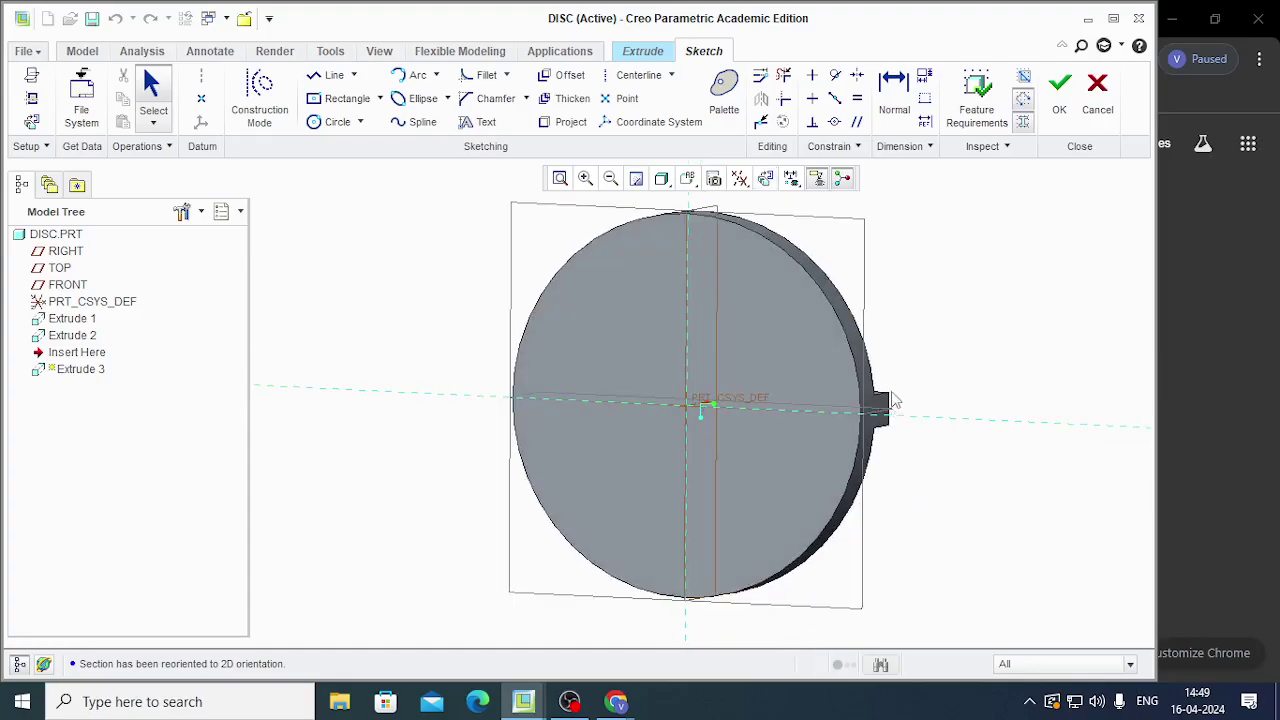
pyautogui.click(347, 98)
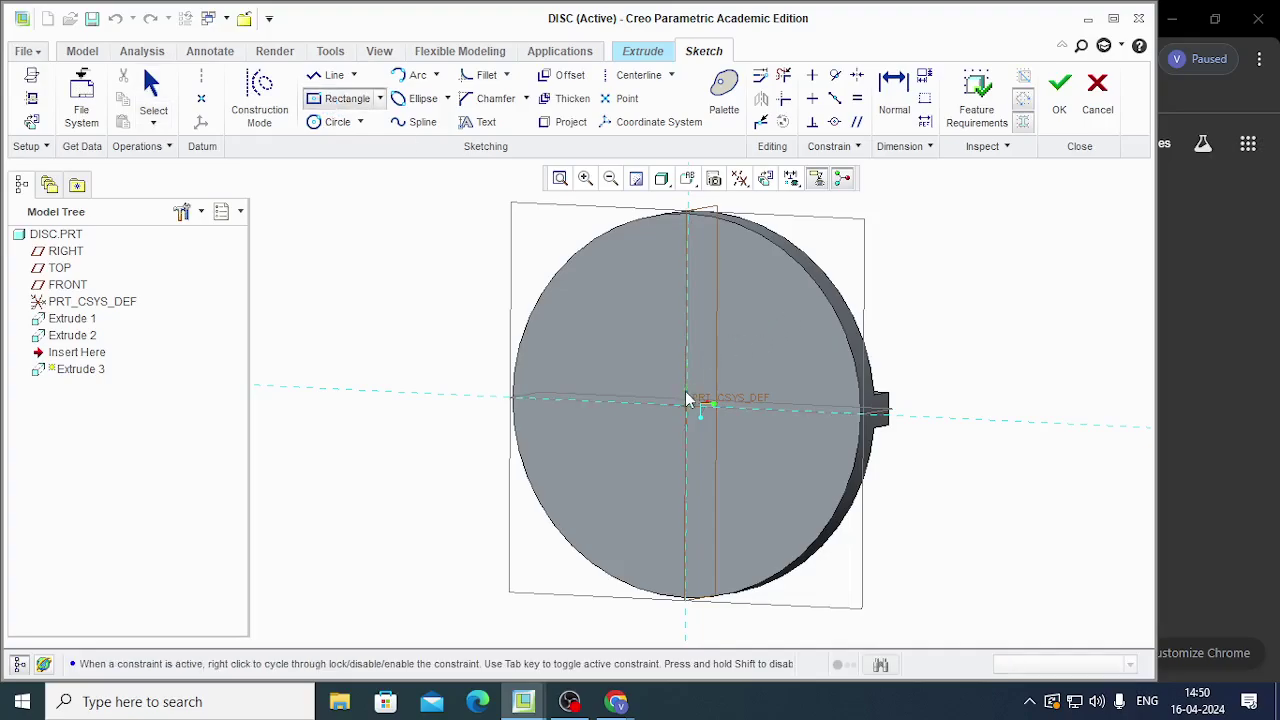
pyautogui.click(664, 197)
pyautogui.click(708, 614)
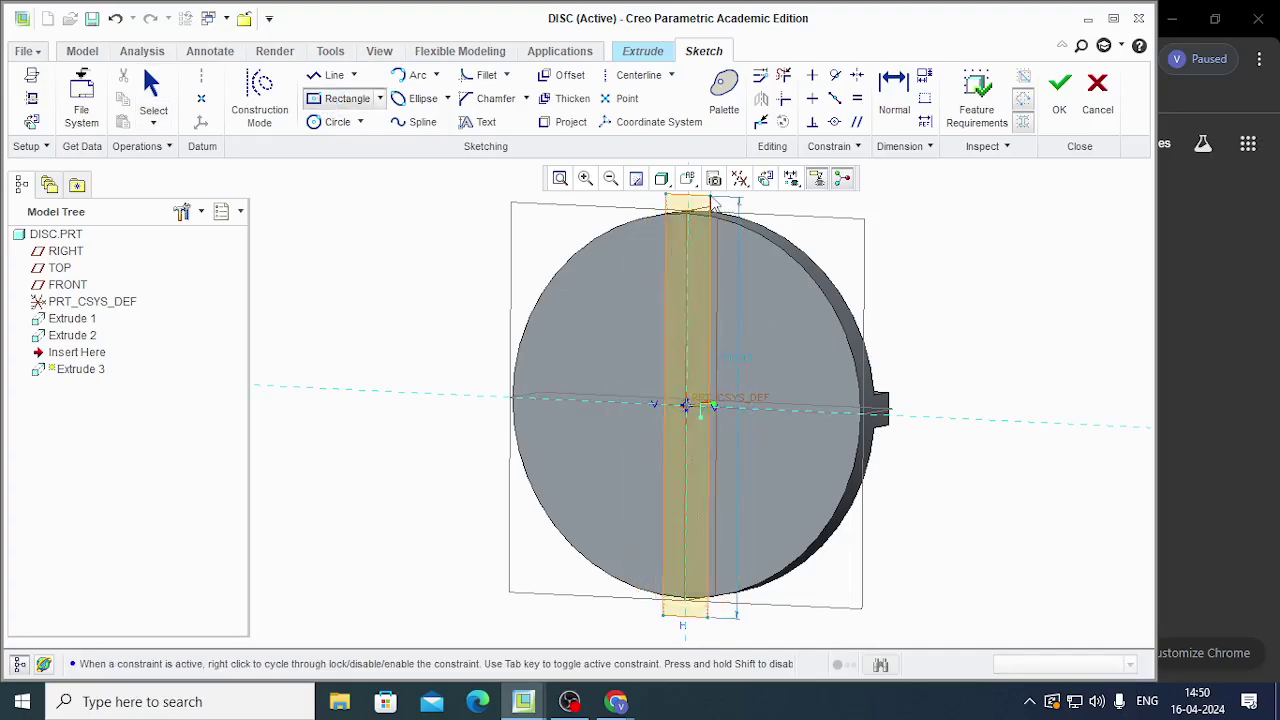
# Draw a circle centred on the origin, coincident with the disc's outer edge, in the second tongue's sketch
pyautogui.click(337, 121)
pyautogui.click(689, 406)
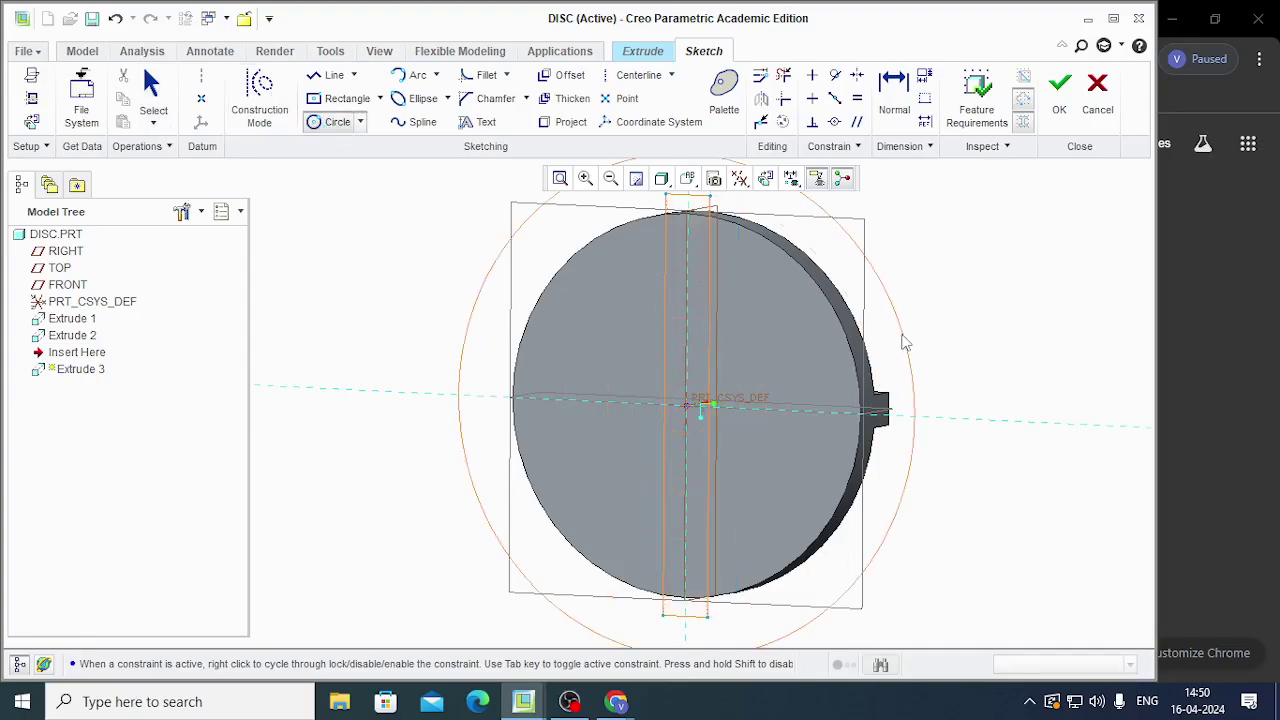
pyautogui.click(894, 331)
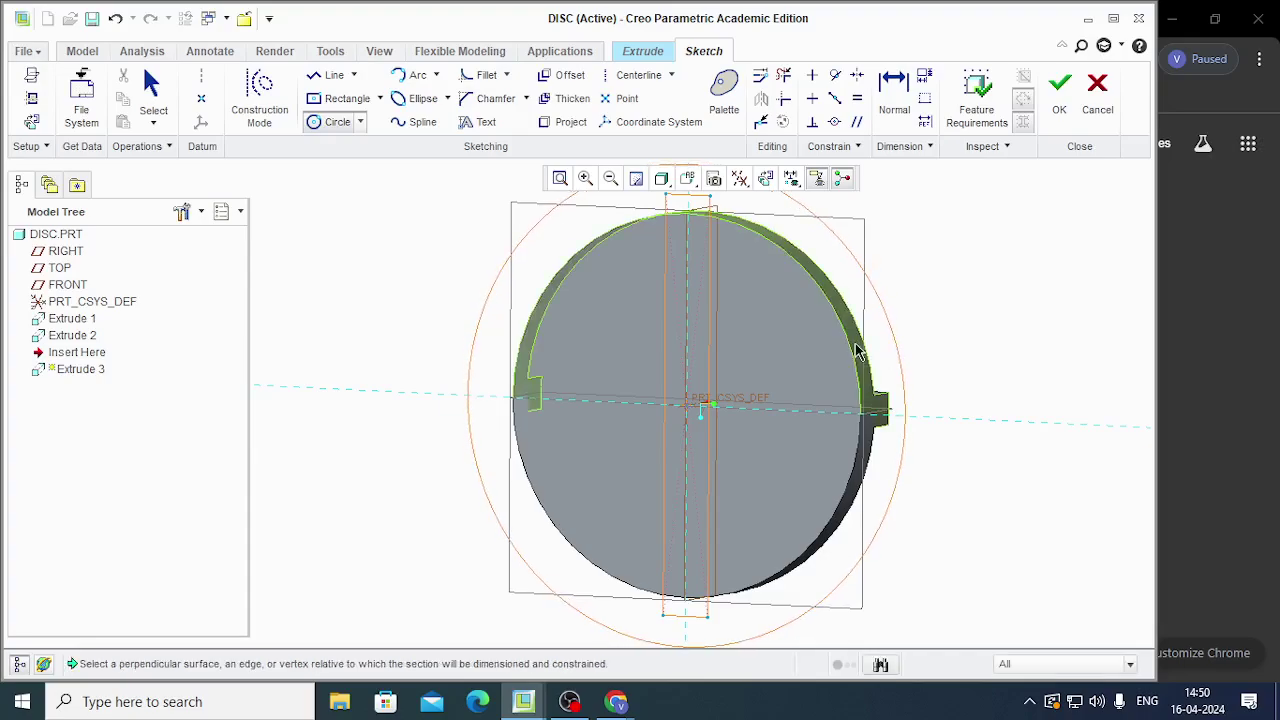
pyautogui.click(851, 347)
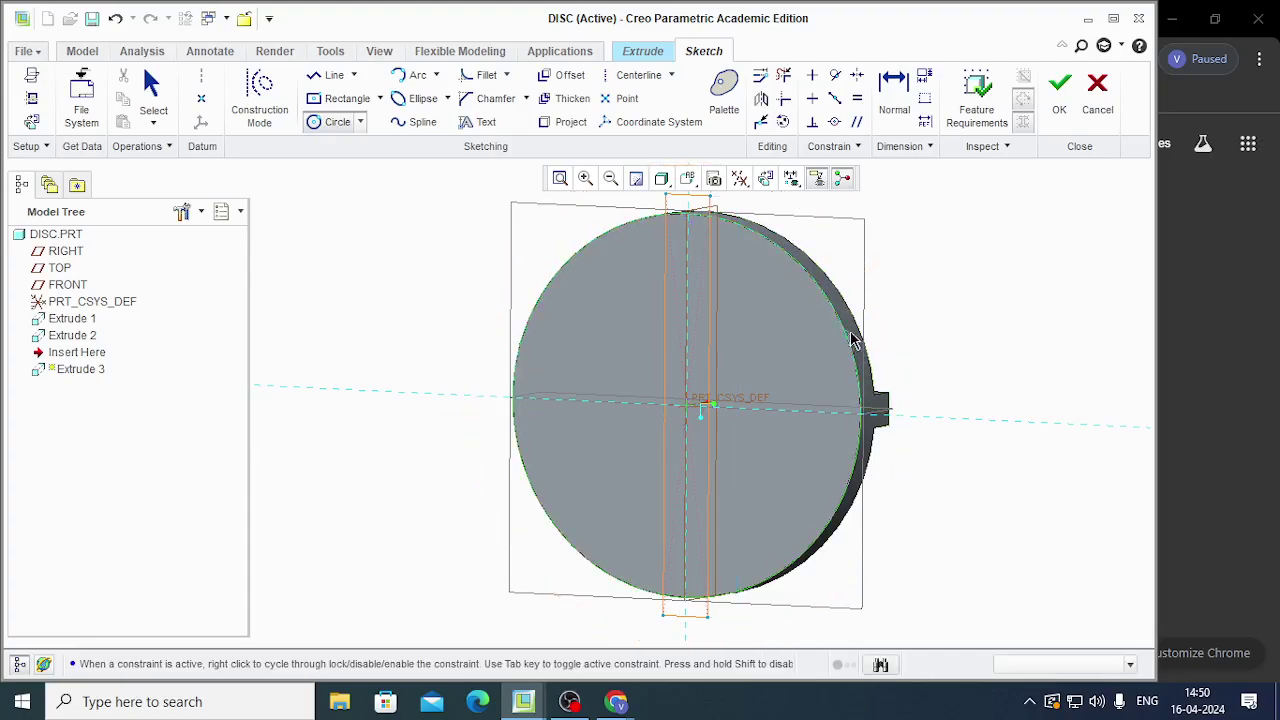
pyautogui.middleClick(989, 323)
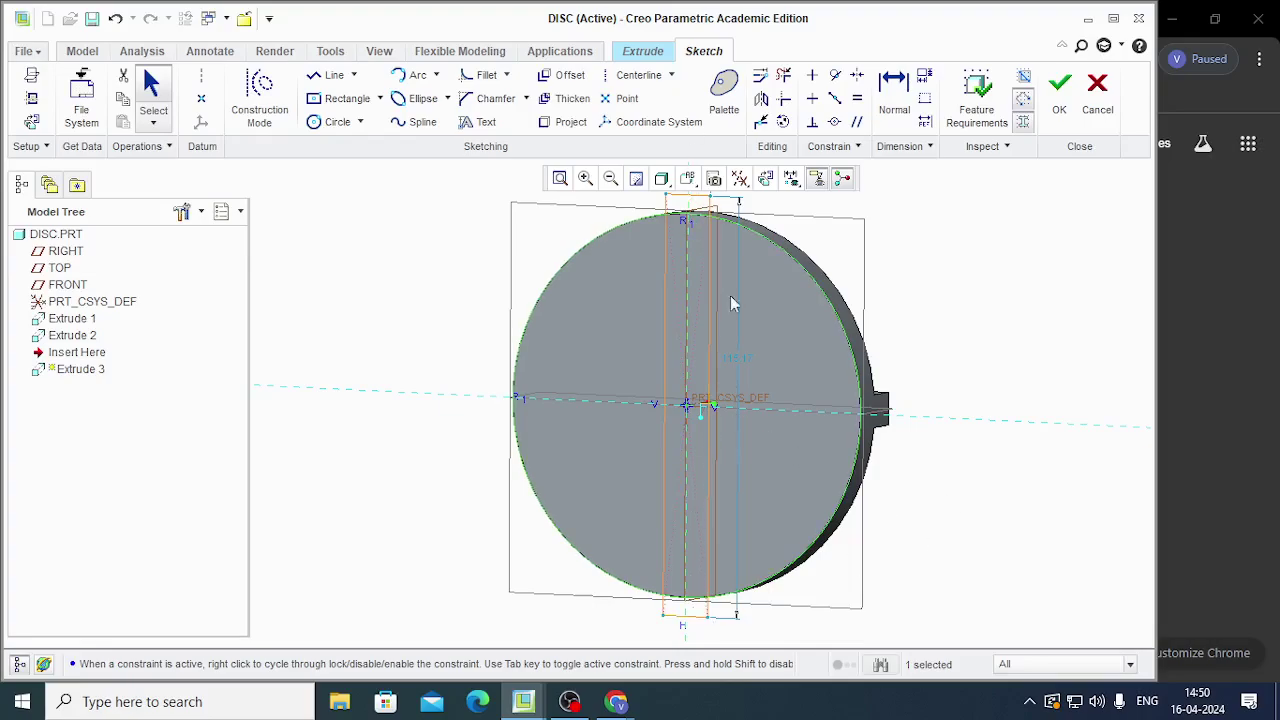
# Orient the view to the sketch plane and set the width of the vertical rectangle to 9 mm
pyautogui.click(766, 178)
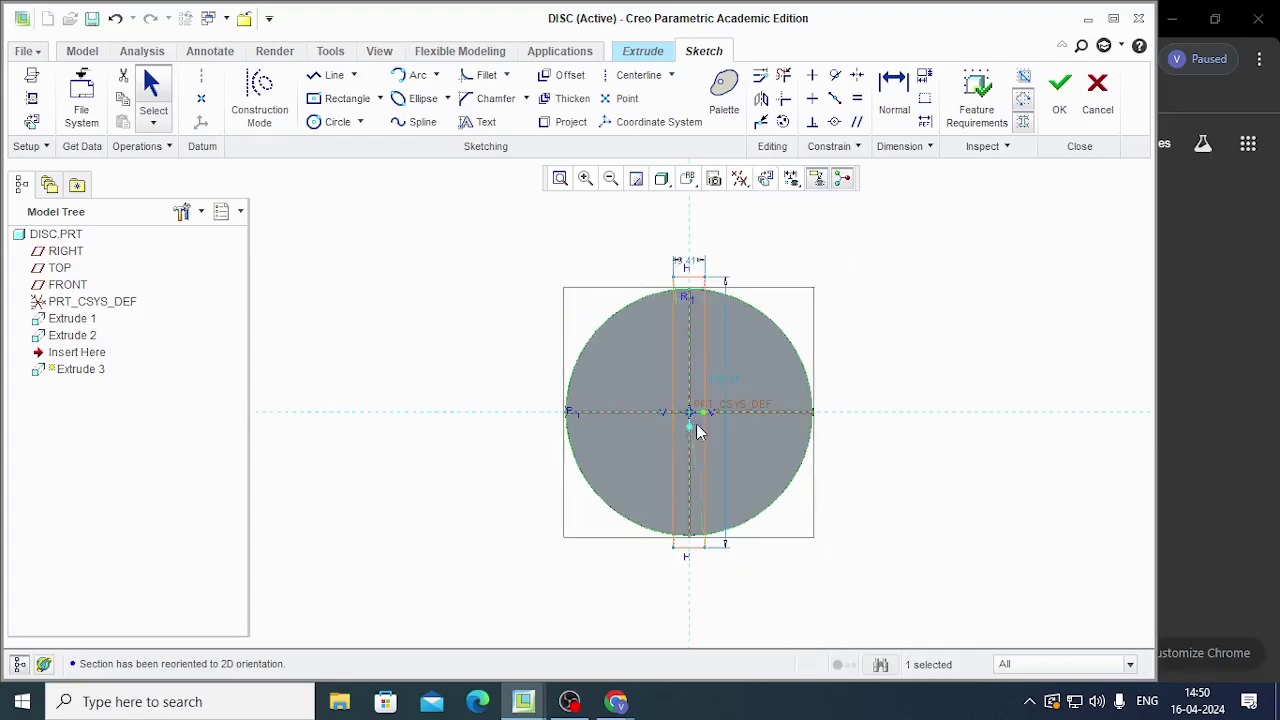
pyautogui.doubleClick(690, 312)
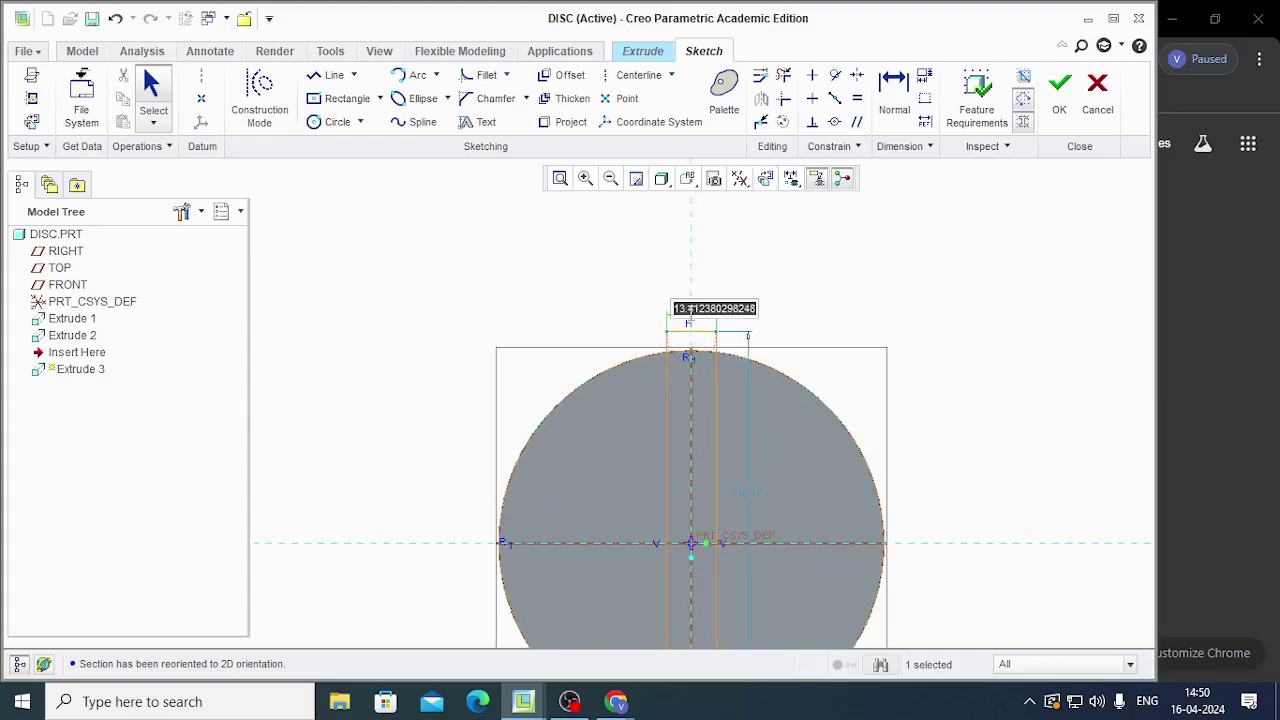
pyautogui.write('8')
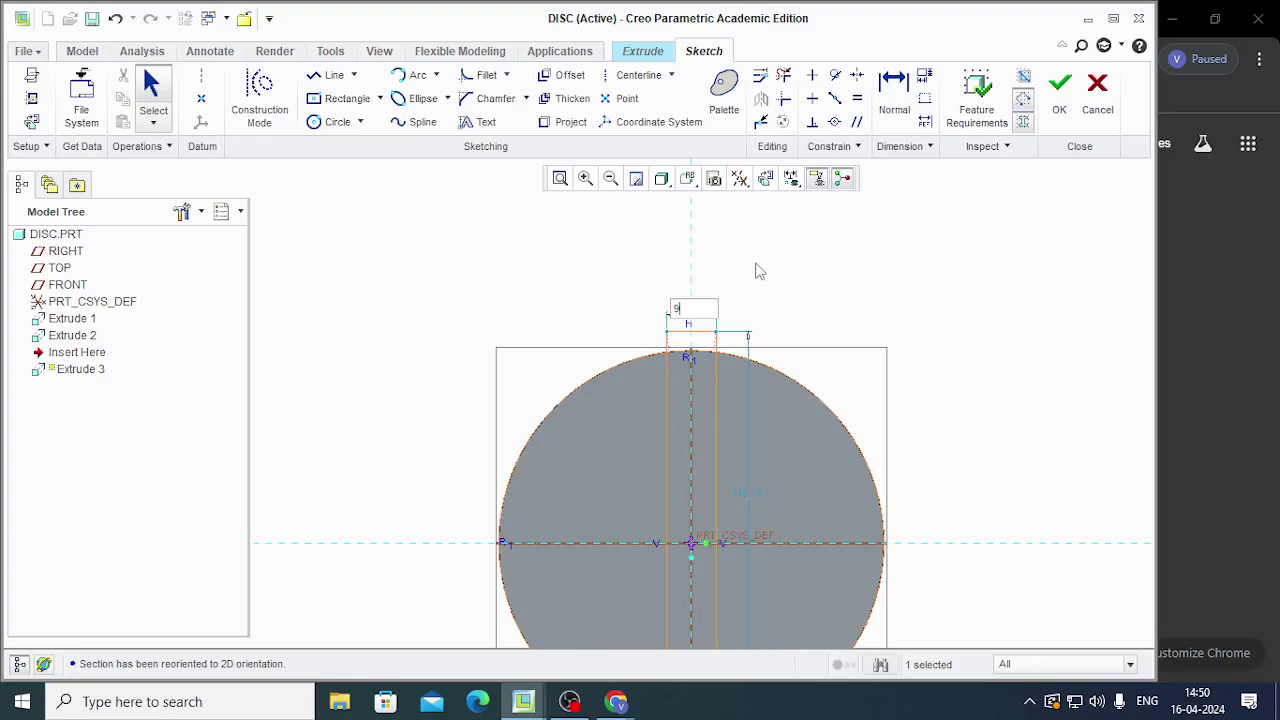
pyautogui.press('Return')
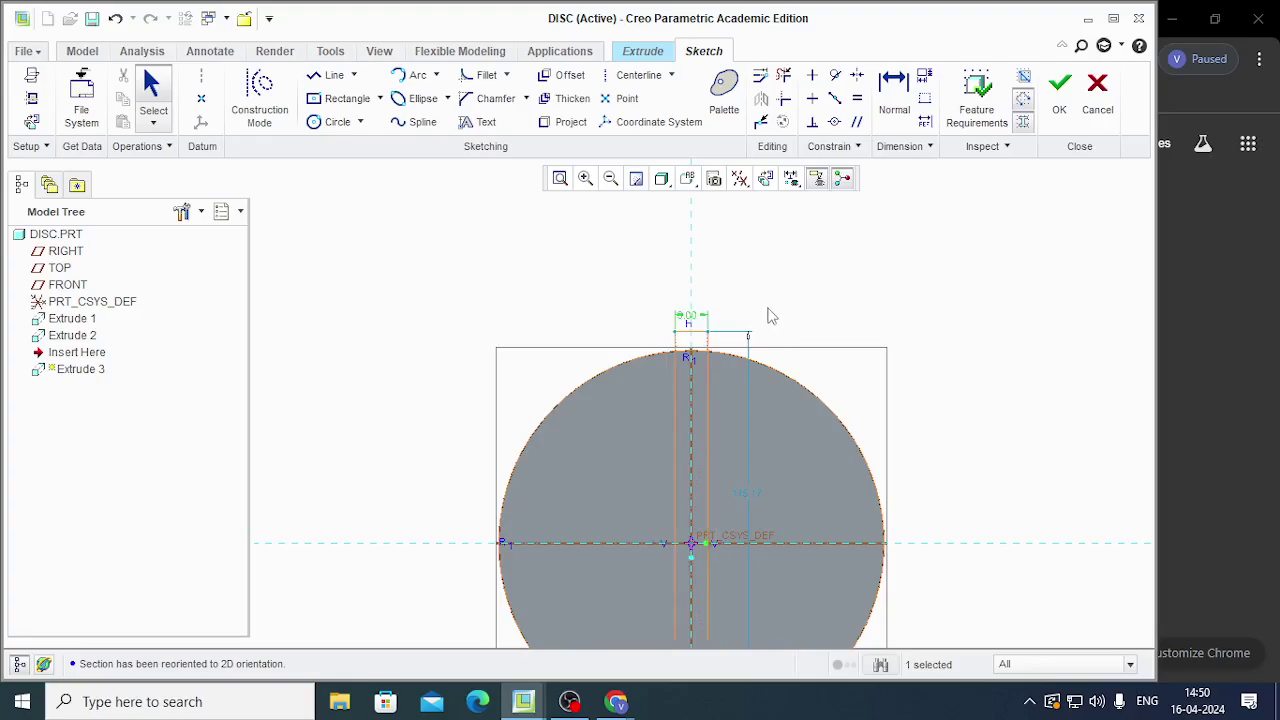
# Trim the vertical rectangle's ends beyond the disc and the circle's arcs outside the rectangle
pyautogui.click(784, 76)
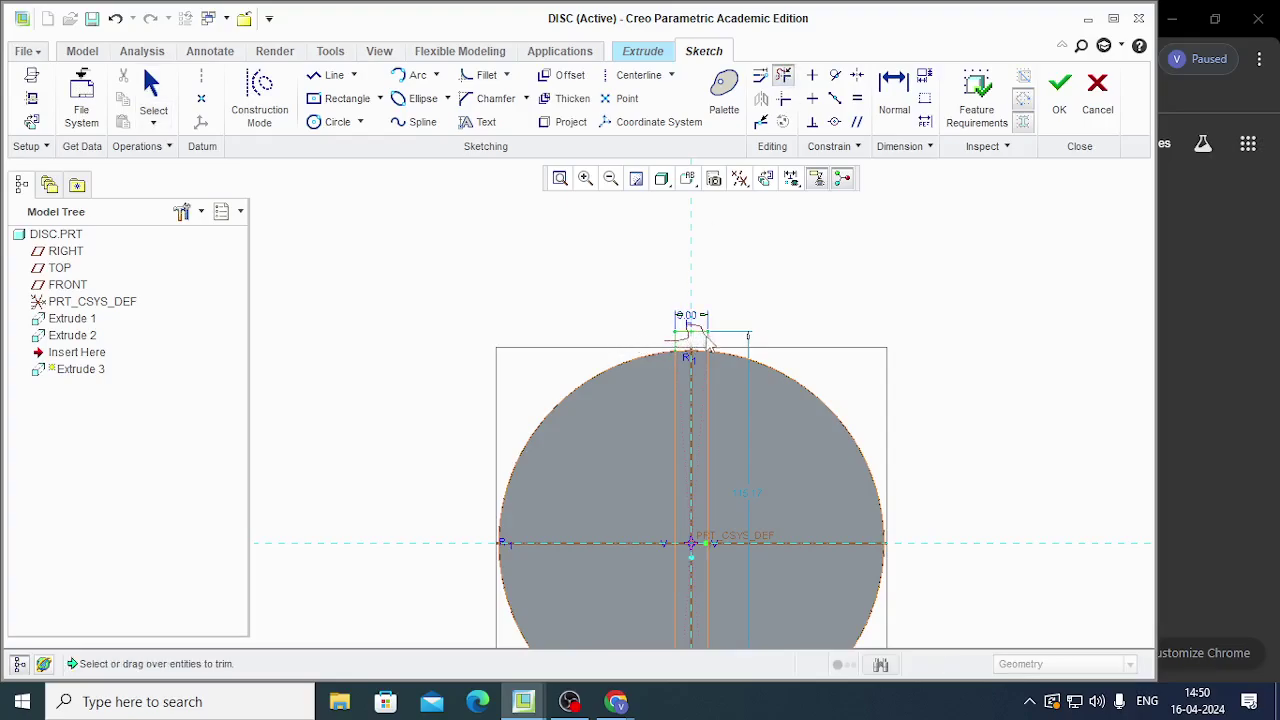
pyautogui.moveTo(707, 340)
pyautogui.mouseDown()
pyautogui.moveTo(757, 366)
pyautogui.moveTo(871, 543)
pyautogui.moveTo(857, 557)
pyautogui.mouseUp()
pyautogui.scroll(-3, 898, 378)
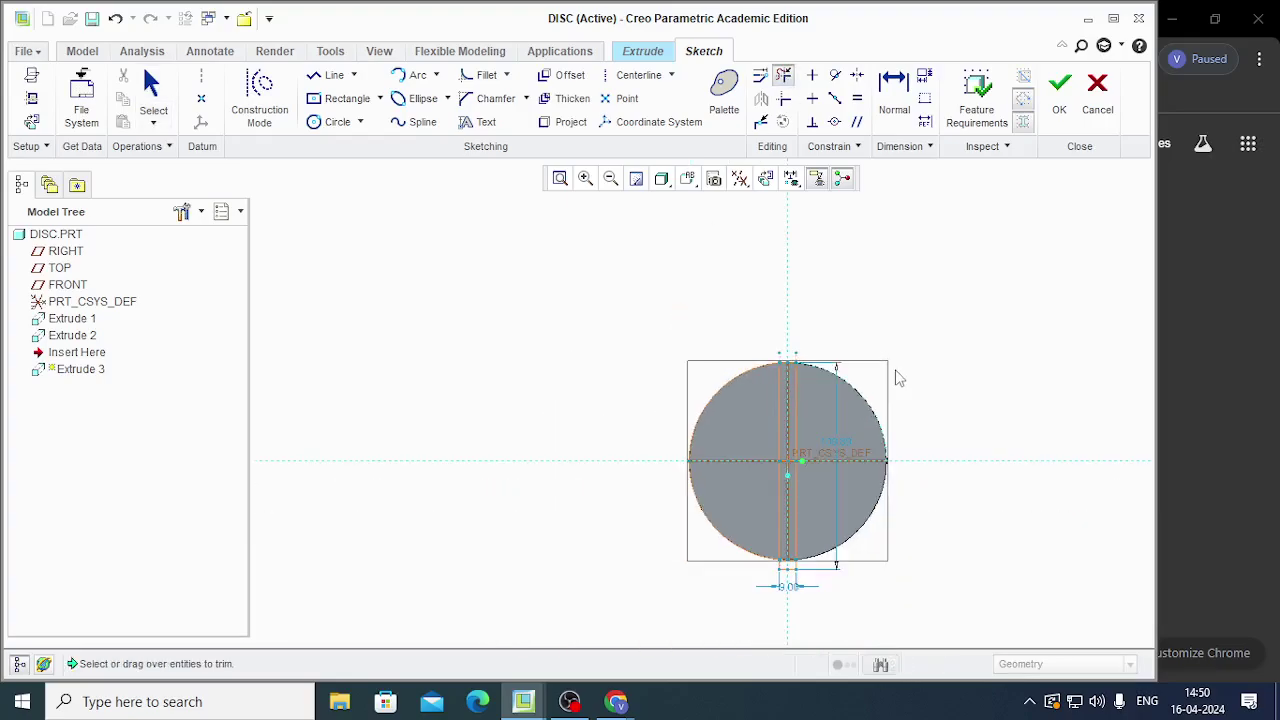
pyautogui.scroll(1, 803, 508)
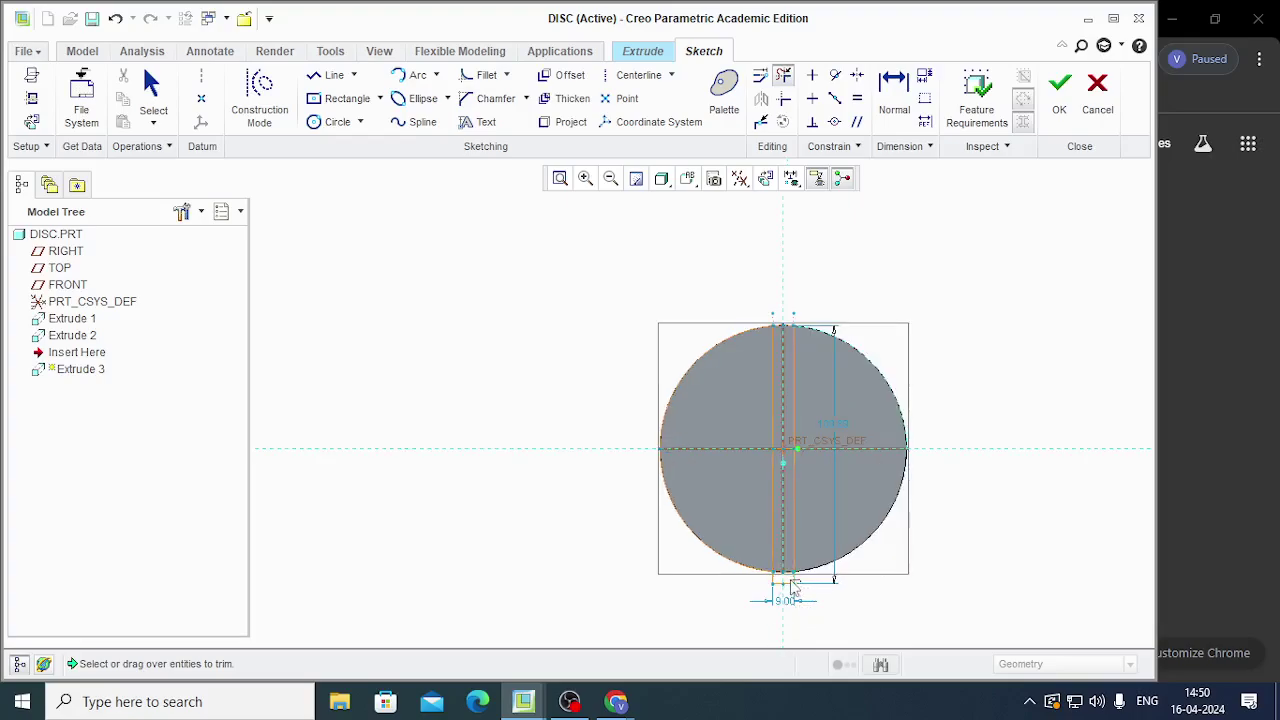
pyautogui.moveTo(778, 590)
pyautogui.mouseDown()
pyautogui.moveTo(729, 536)
pyautogui.moveTo(712, 370)
pyautogui.moveTo(660, 356)
pyautogui.mouseUp()
pyautogui.middleClick(537, 437)
# Try to finish the sketch, return to it, and trim the leftover line segment below the disc's edge
pyautogui.click(1059, 95)
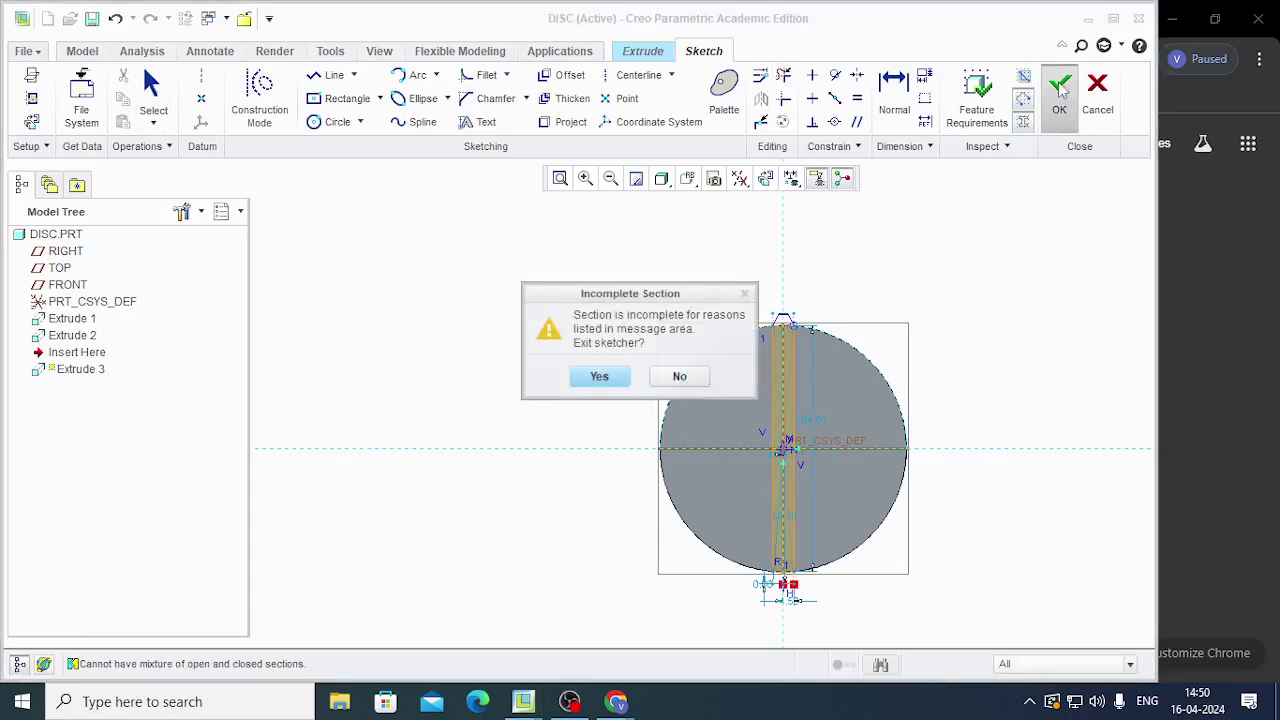
pyautogui.click(693, 385)
pyautogui.scroll(4, 794, 620)
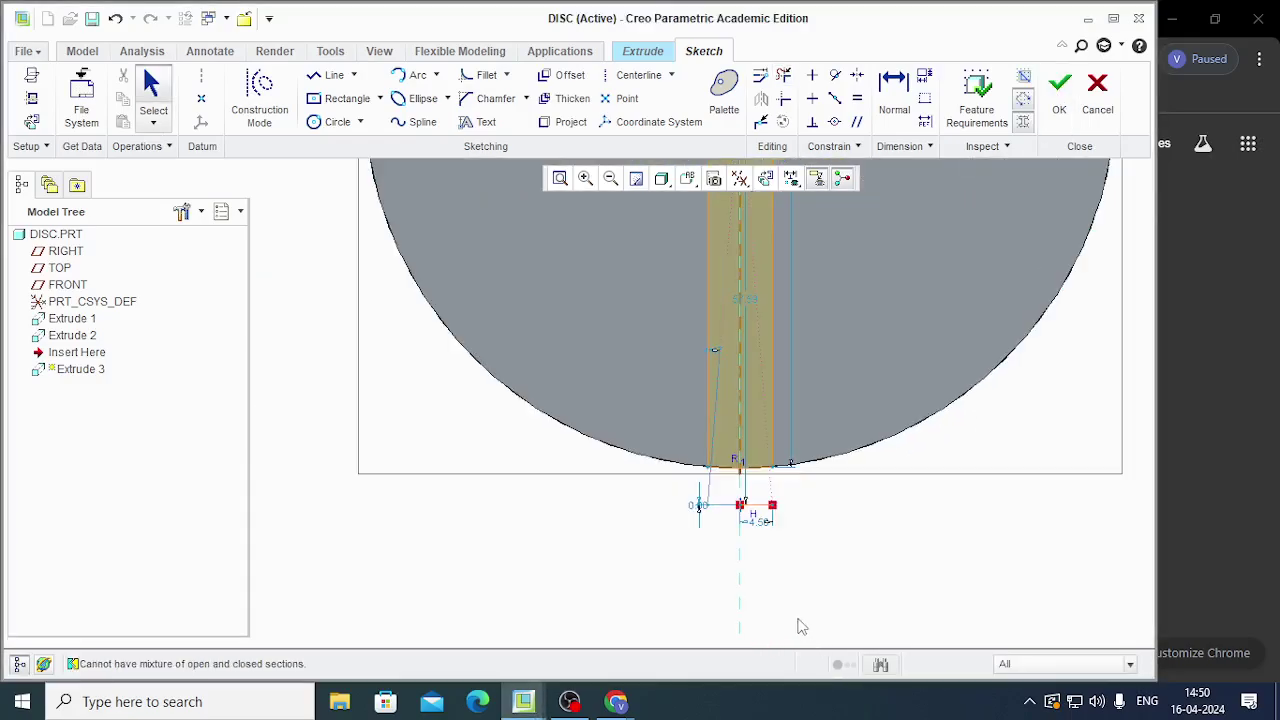
pyautogui.click(783, 75)
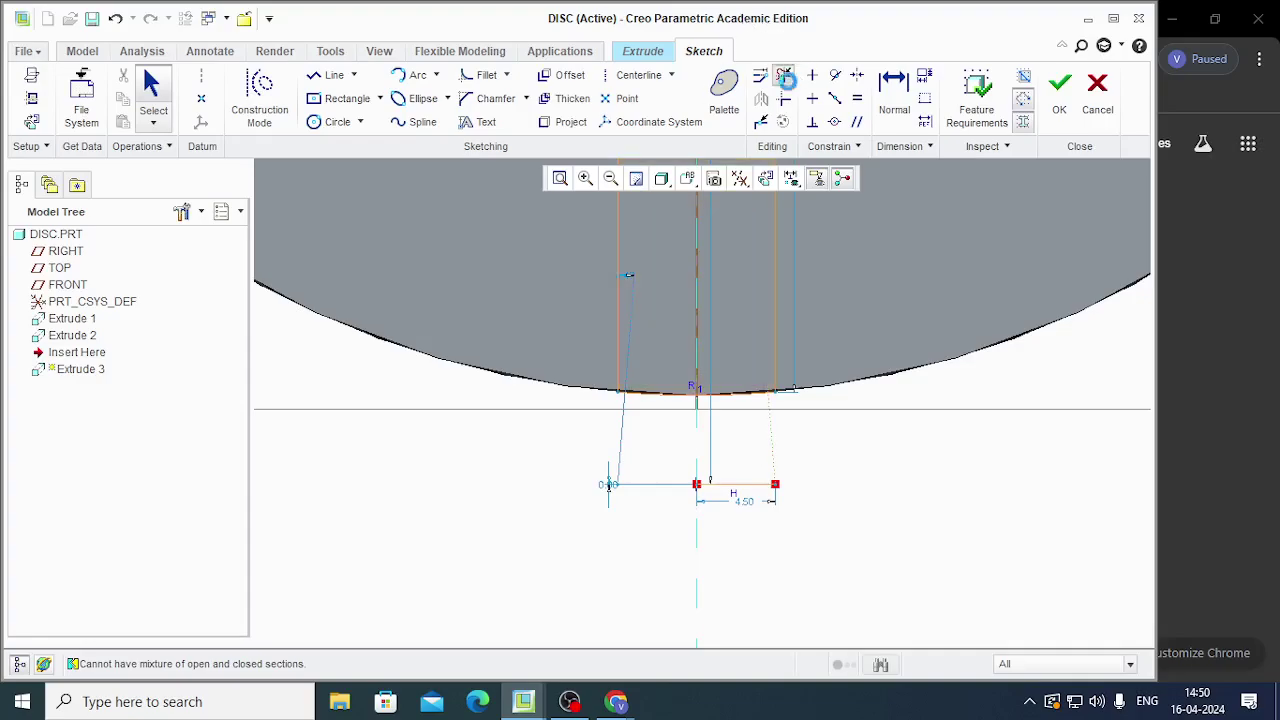
pyautogui.moveTo(749, 451)
pyautogui.mouseDown()
pyautogui.moveTo(754, 524)
pyautogui.moveTo(868, 505)
pyautogui.mouseUp()
pyautogui.scroll(-6, 871, 506)
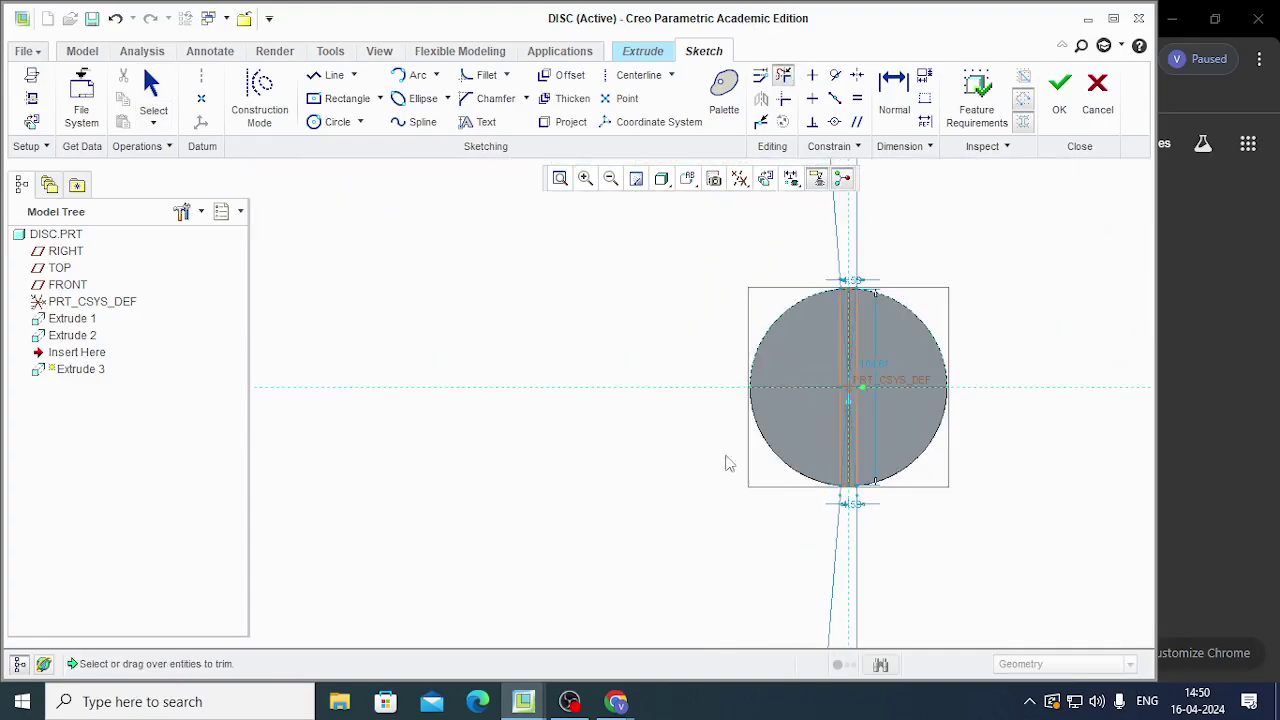
pyautogui.middleClick(903, 329)
# Finish the vertical strip sketch and extrude it 9 mm outward from the disc's face as the second tongue
pyautogui.click(1068, 88)
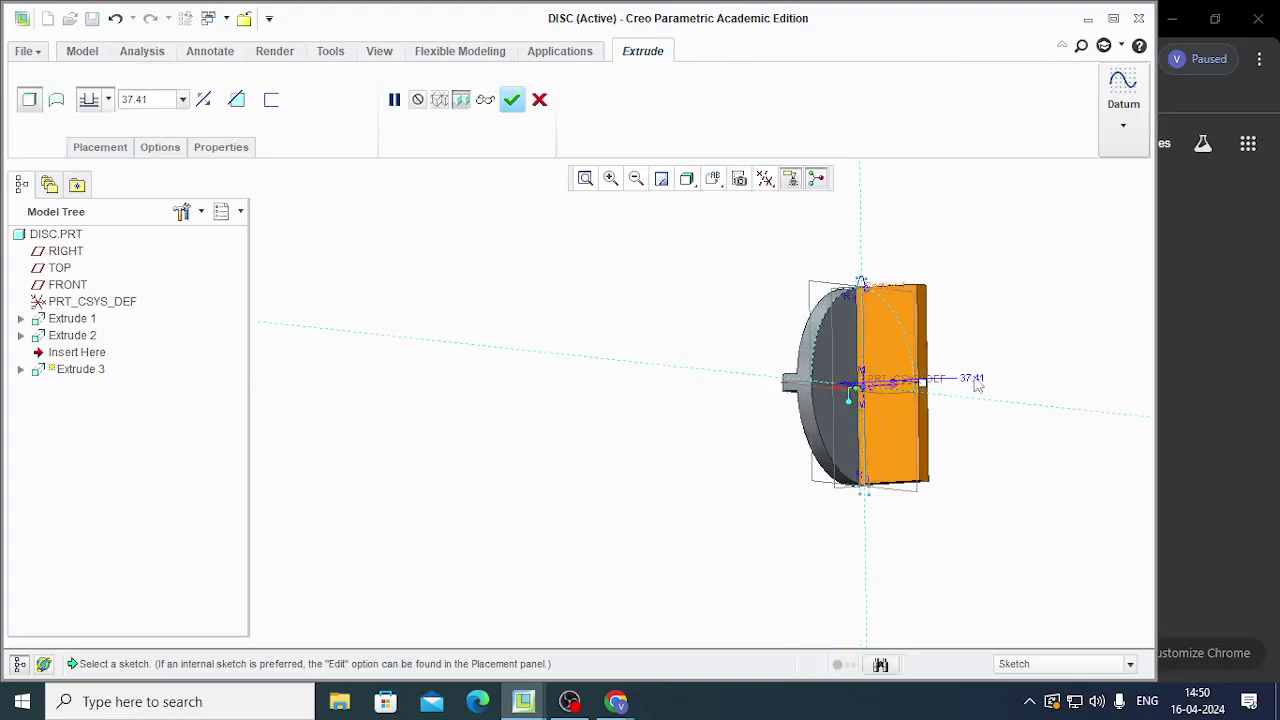
pyautogui.write('9')
pyautogui.press('Return')
pyautogui.click(511, 99)
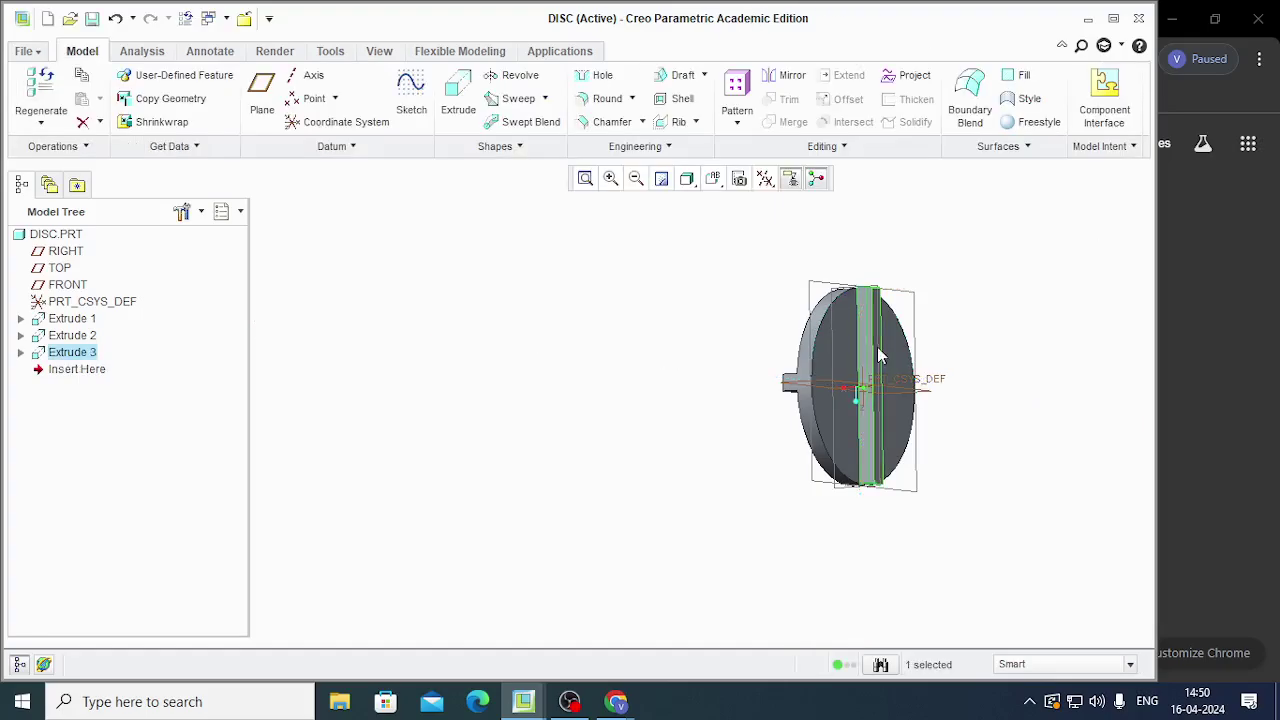
# Inspect both tongues on the disc and save the DISC part in the Ex5_1 folder
pyautogui.moveTo(877, 352); pyautogui.dragTo(934, 391, button='middle')
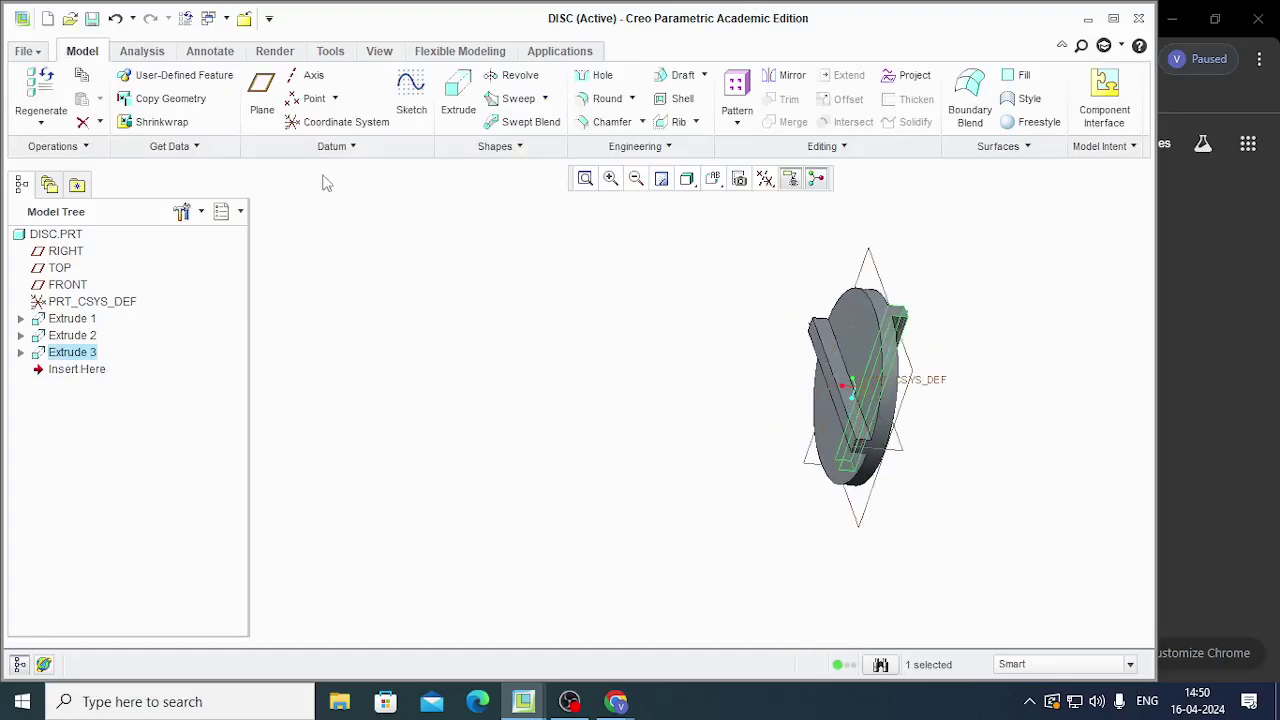
pyautogui.click(91, 19)
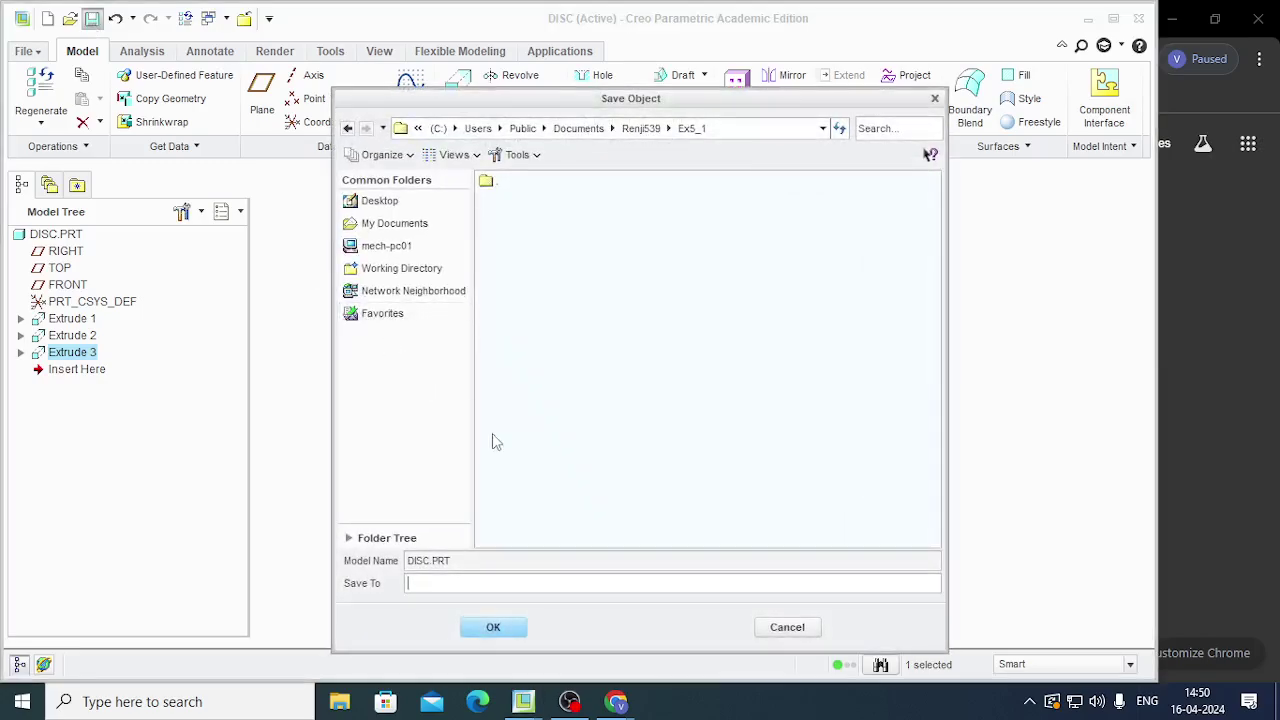
pyautogui.click(500, 627)
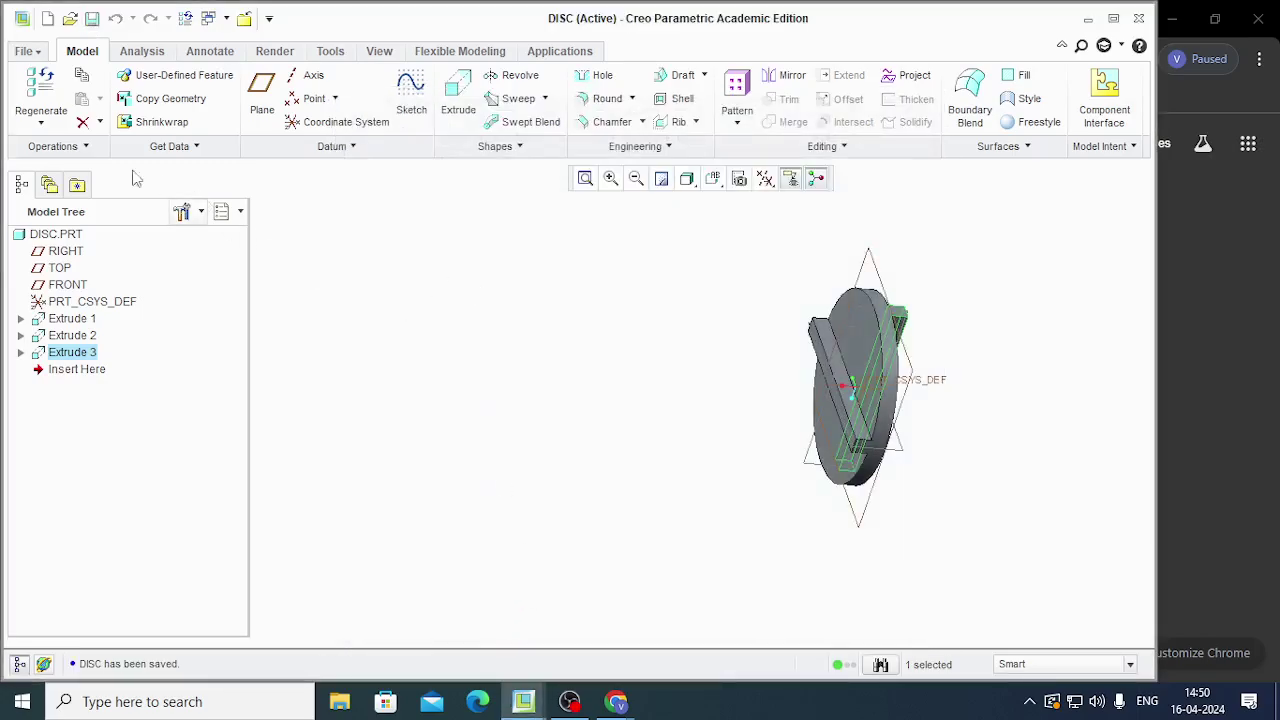
# Create a new solid part named shaft without the default template, using the mmns_part_solid template
pyautogui.click(24, 56)
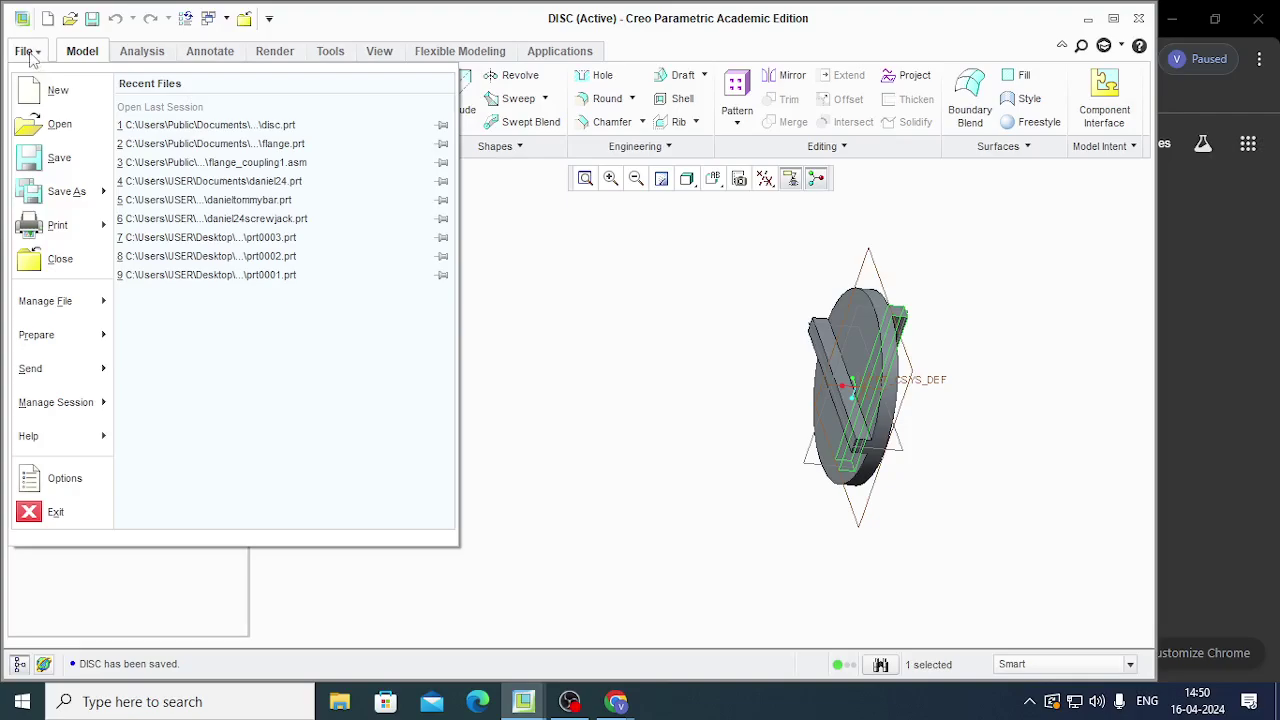
pyautogui.click(50, 90)
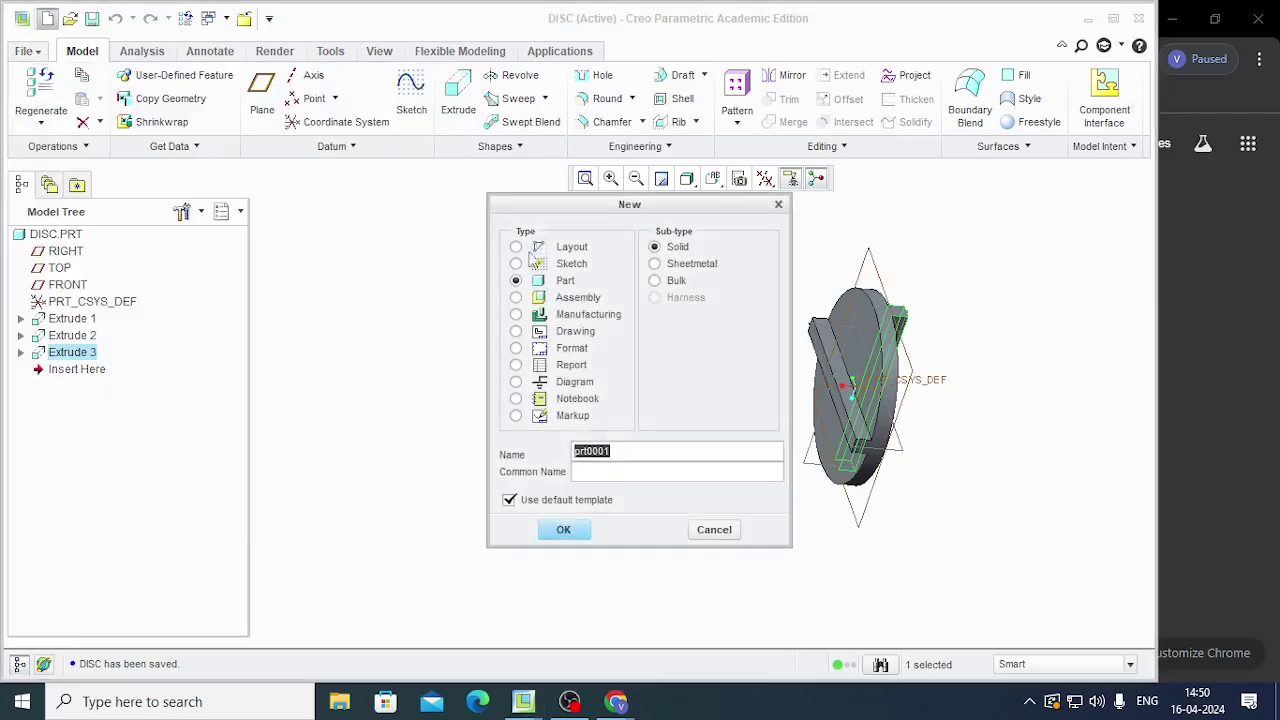
pyautogui.click(509, 499)
pyautogui.moveTo(640, 457); pyautogui.dragTo(551, 452)
pyautogui.write('shaft')
pyautogui.press('Return')
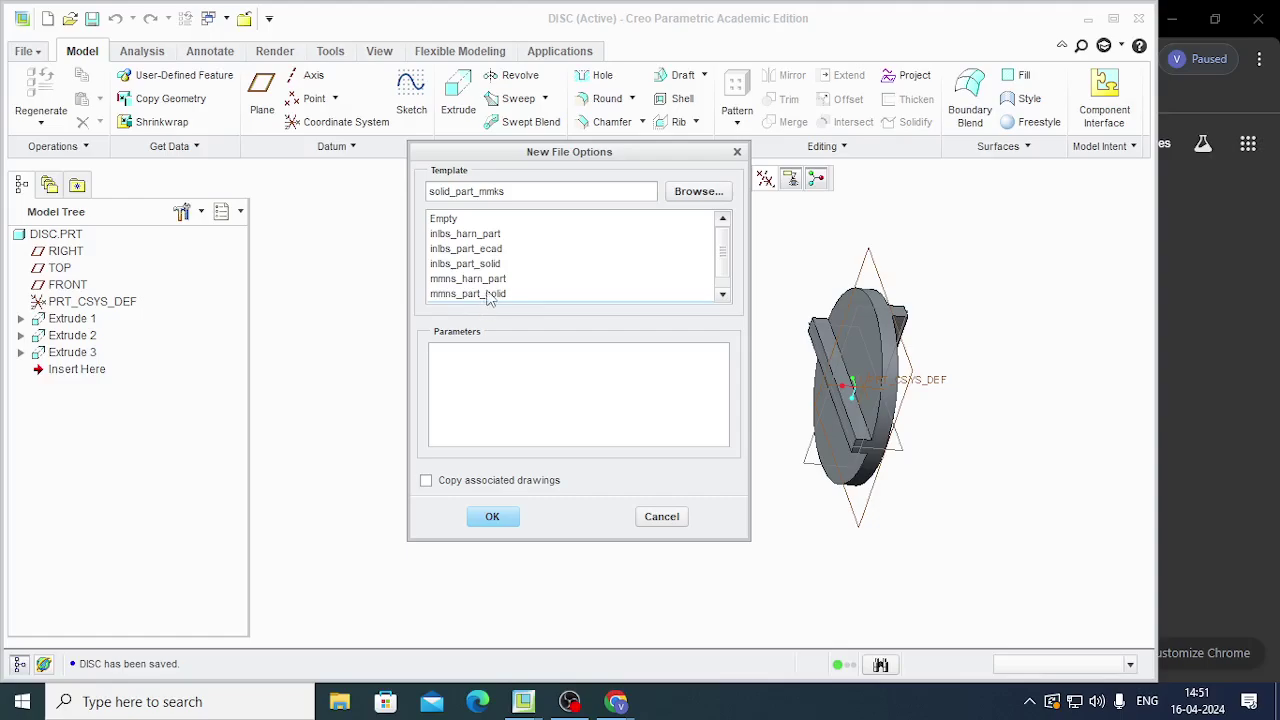
pyautogui.click(490, 294)
pyautogui.click(492, 518)
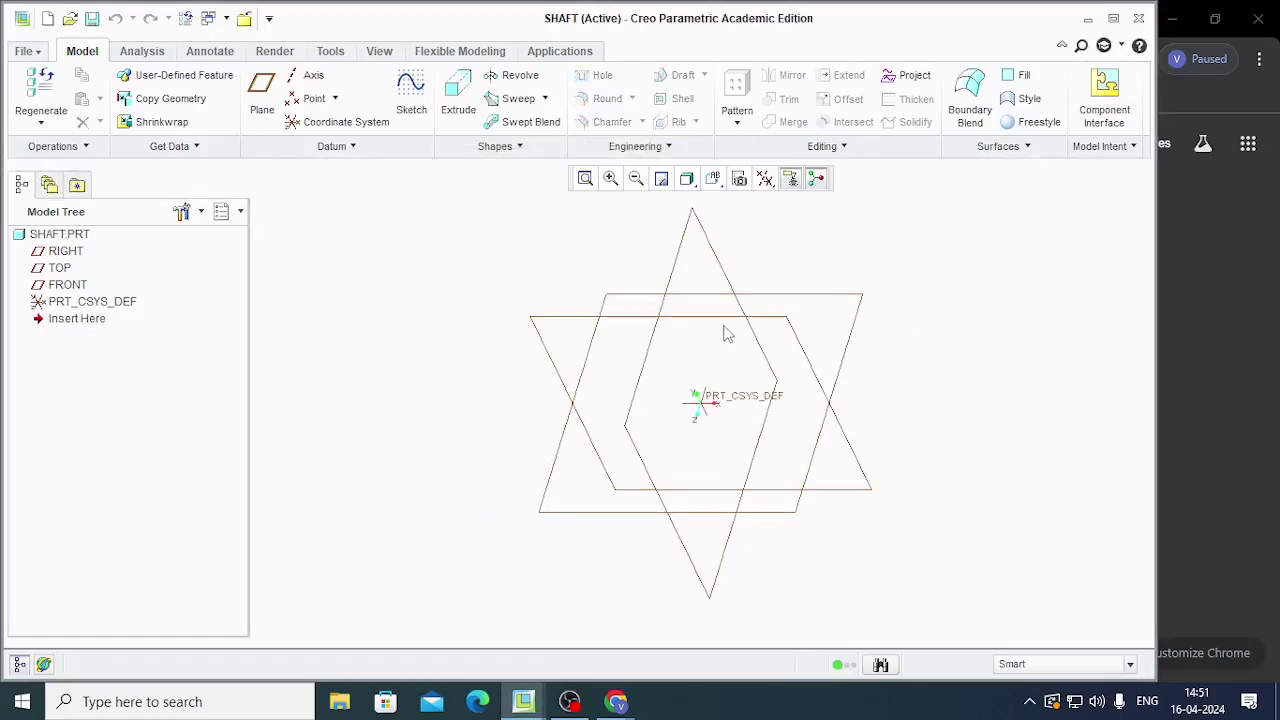
# Sketch a 30 mm diameter circle centred on the origin of the RIGHT plane as an Extrude section
pyautogui.click(646, 364)
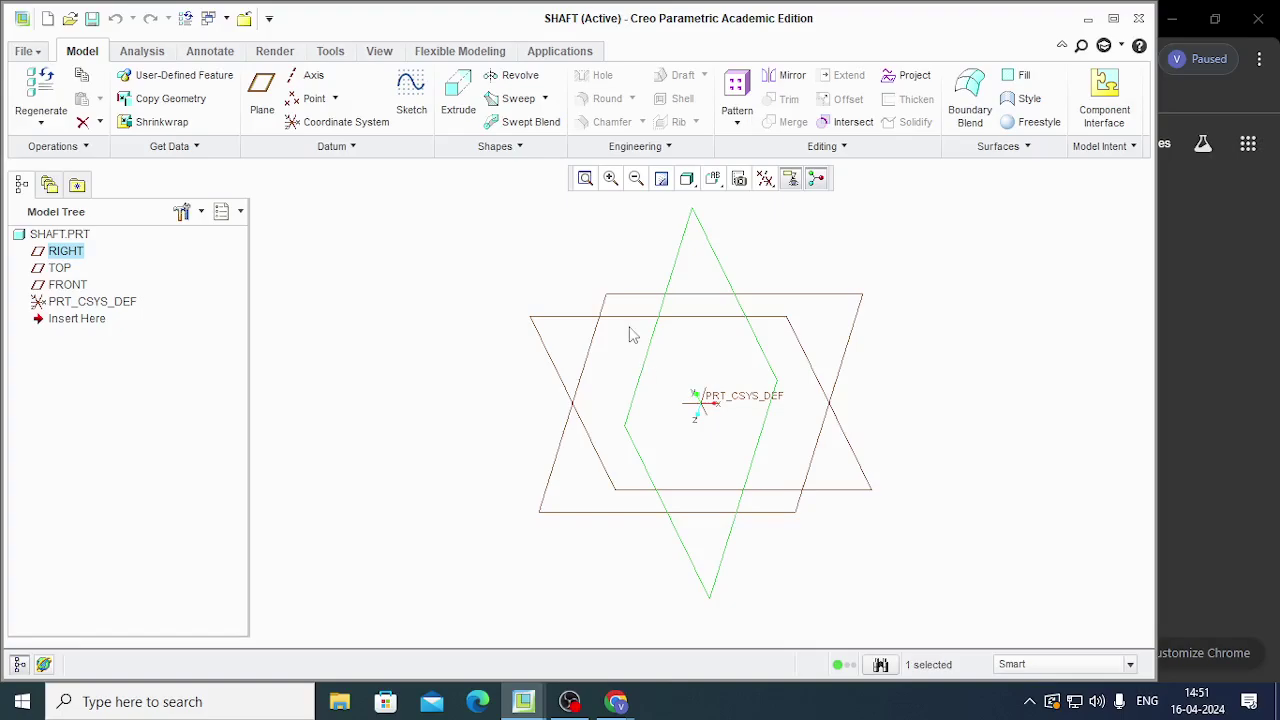
pyautogui.click(457, 100)
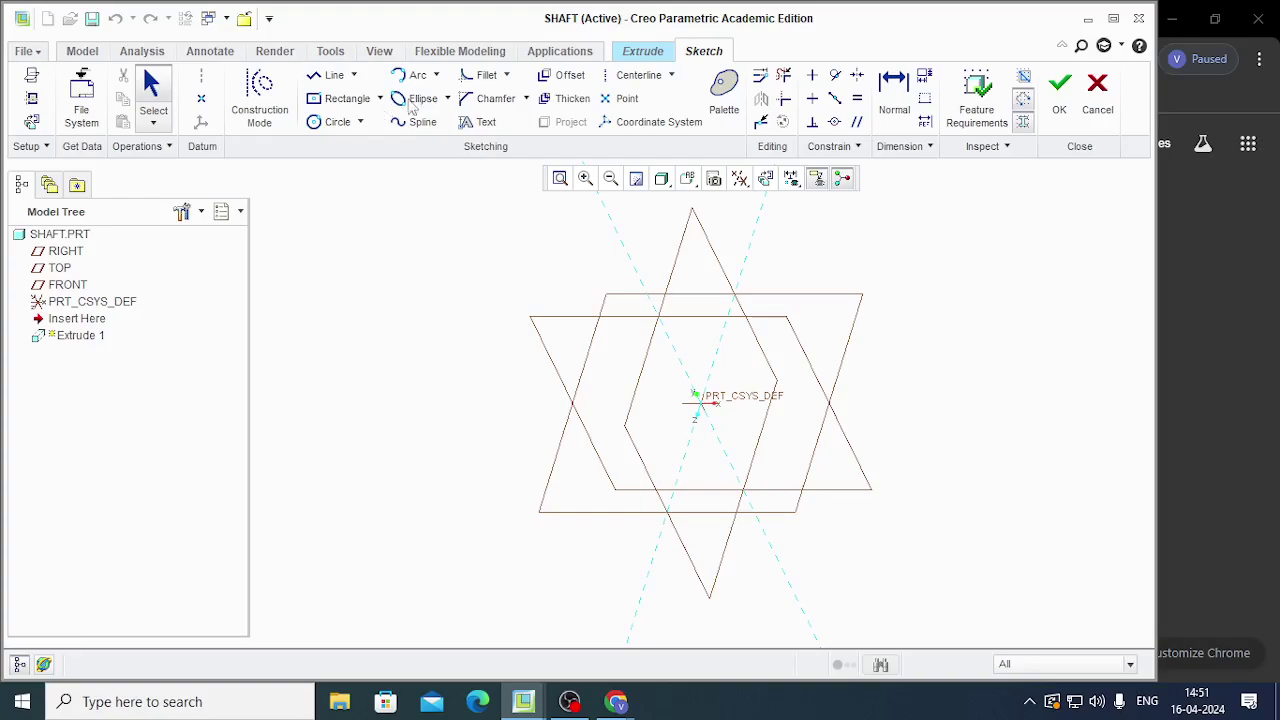
pyautogui.click(349, 122)
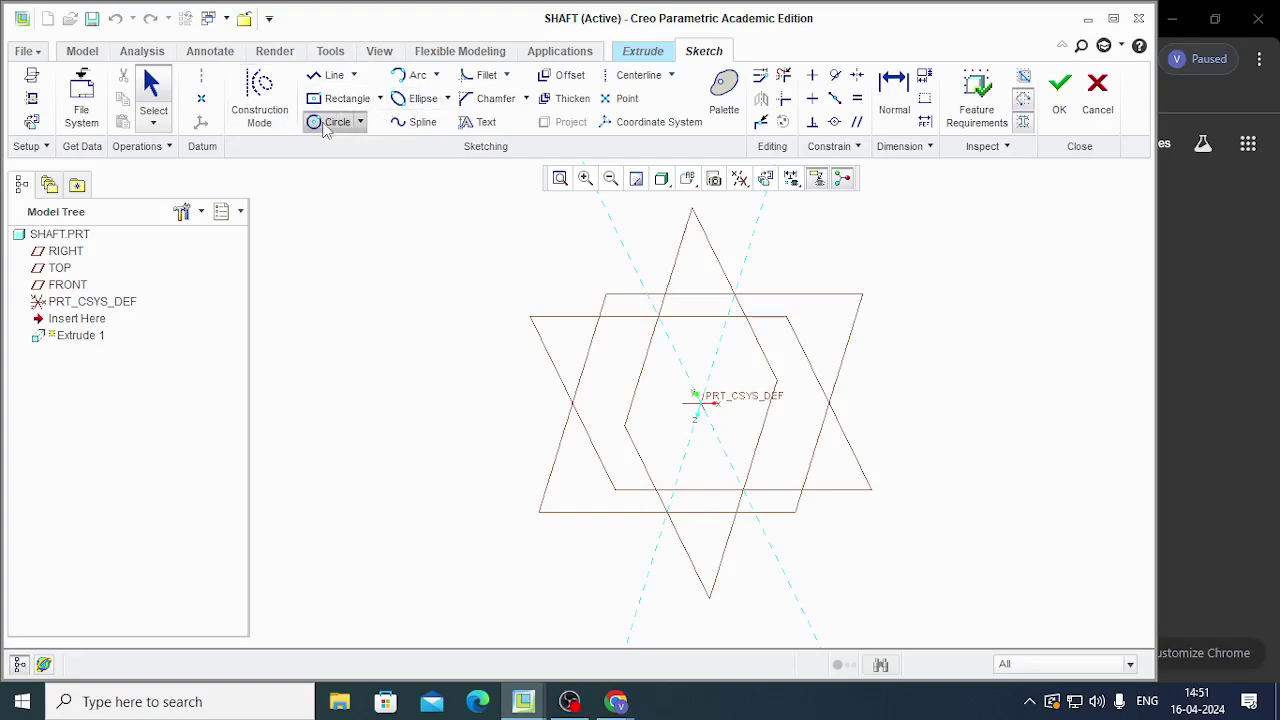
pyautogui.click(701, 404)
pyautogui.click(745, 400)
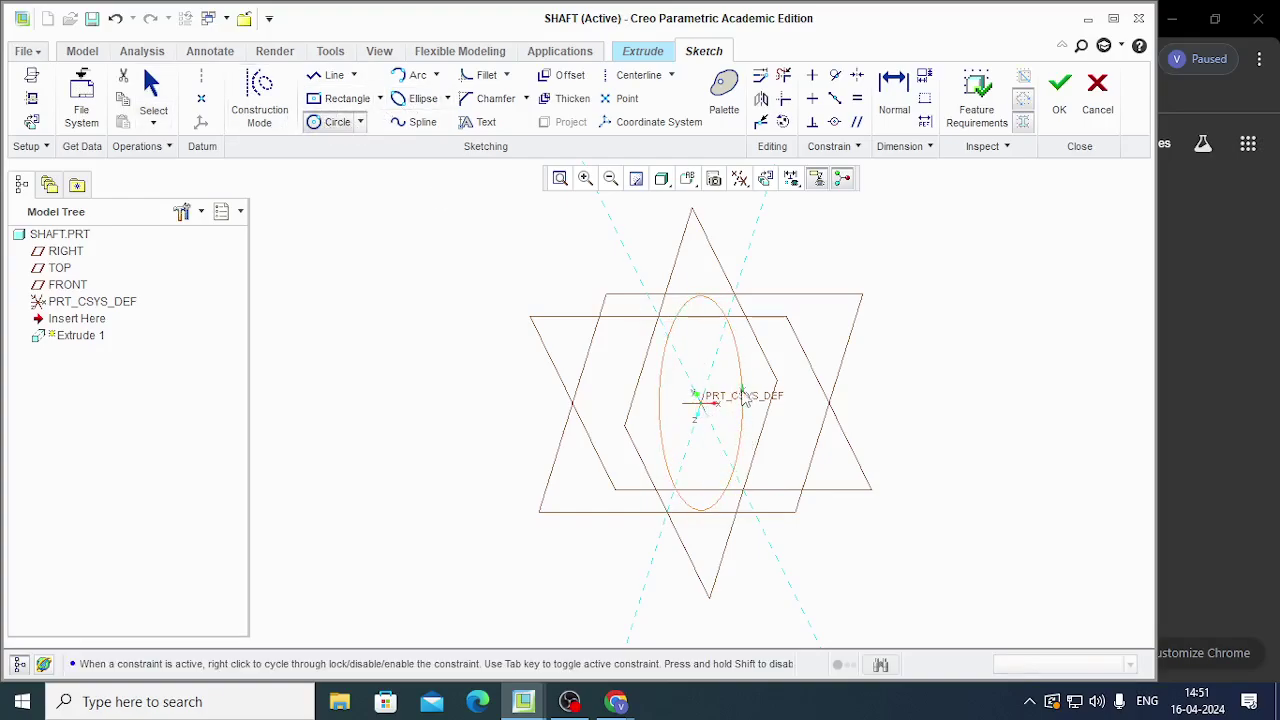
pyautogui.middleClick(708, 347)
pyautogui.doubleClick(666, 255)
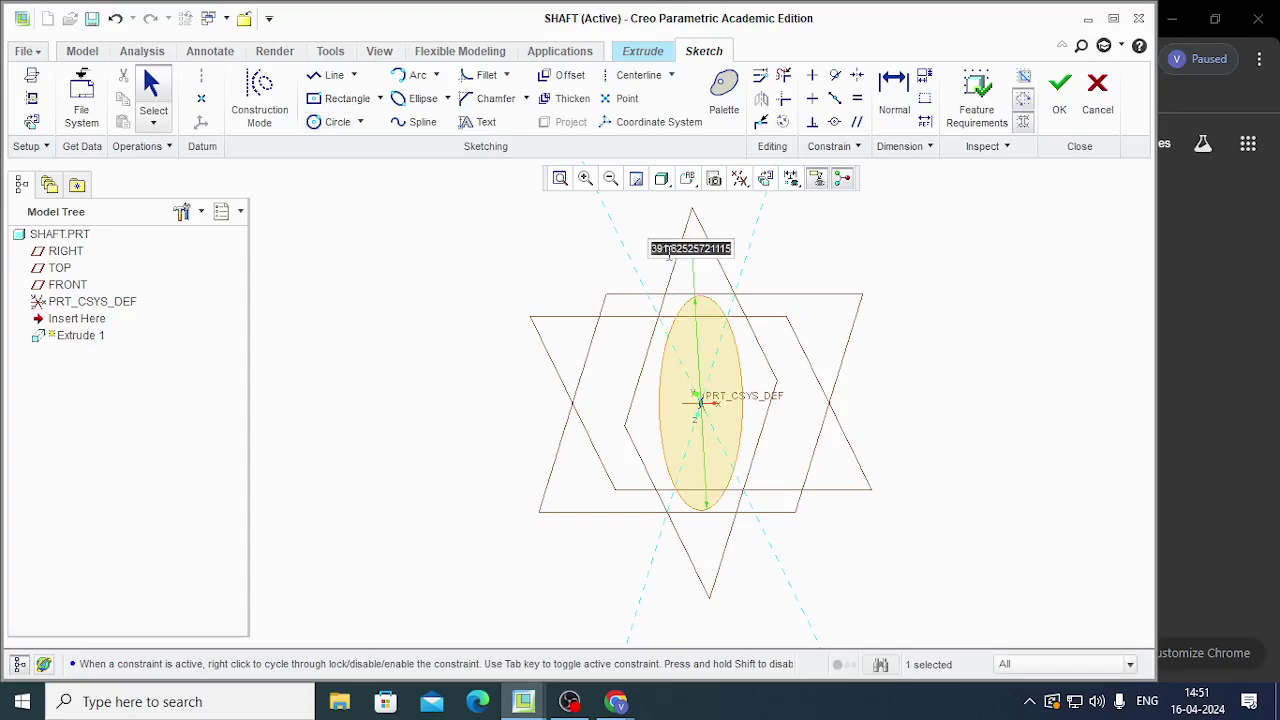
pyautogui.write('30')
pyautogui.press('Return')
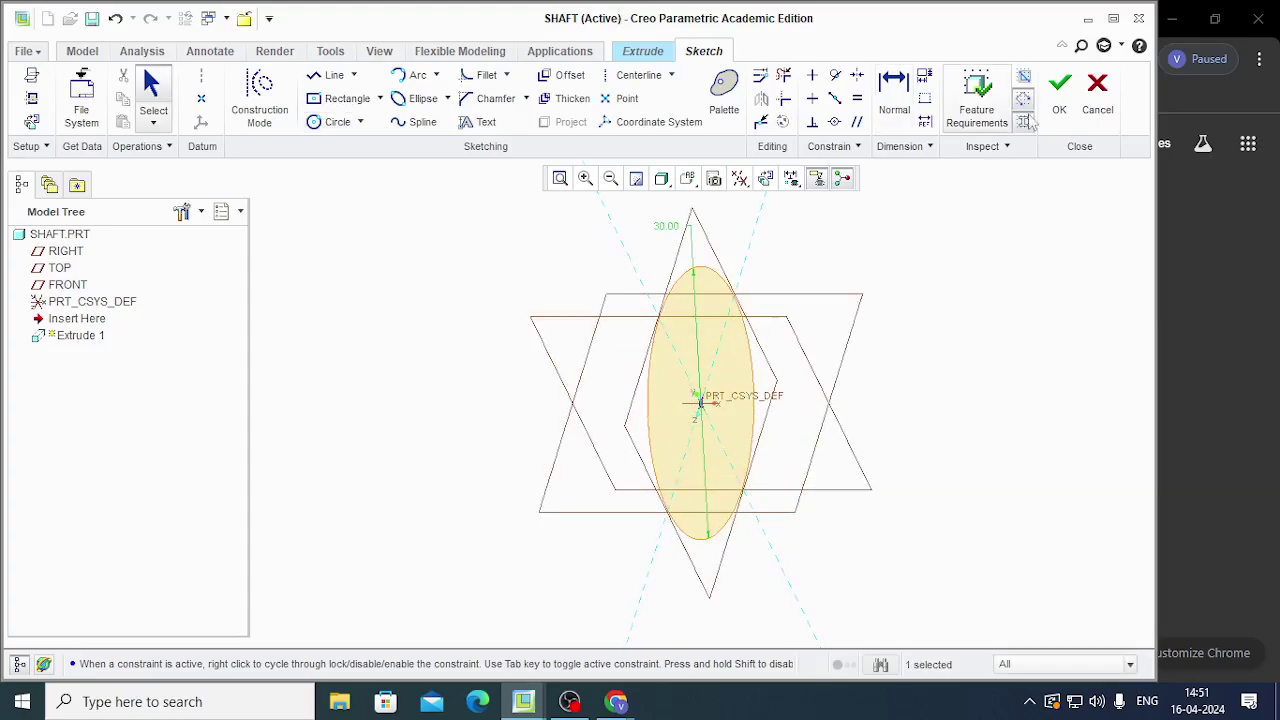
# Finish the circle sketch, extrude it 150 mm to form the shaft, and save the SHAFT part
pyautogui.click(1059, 95)
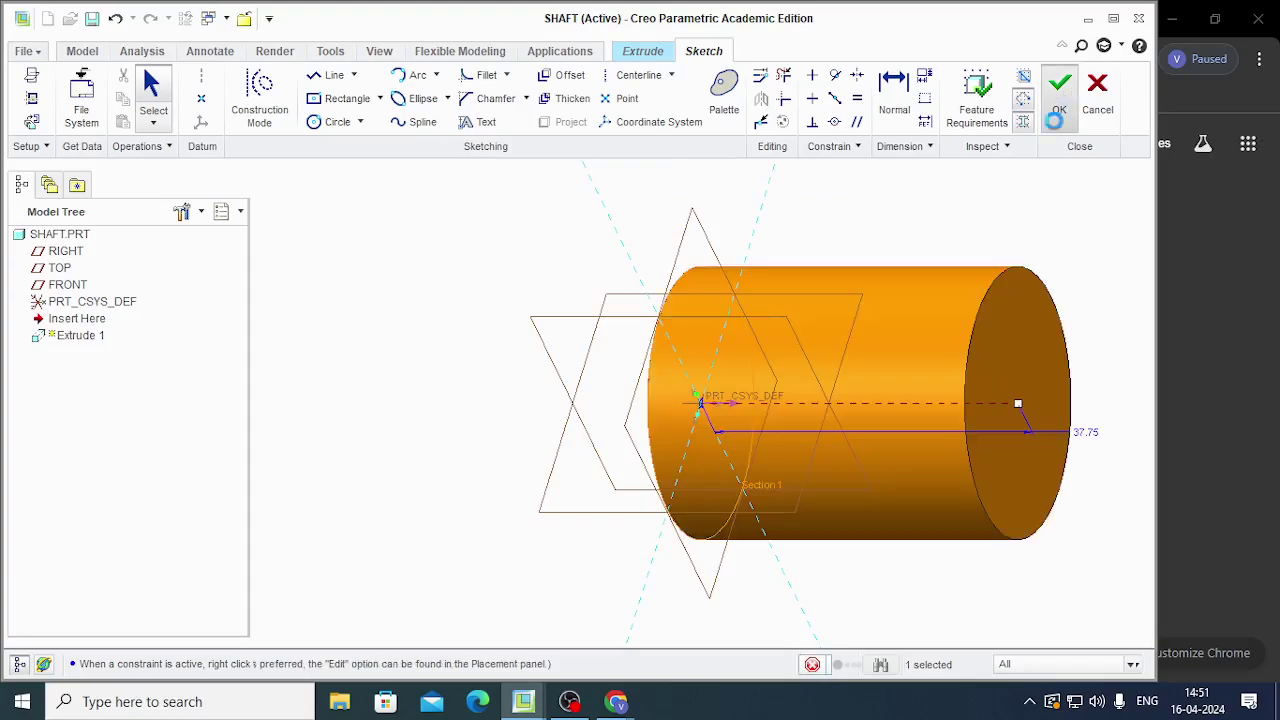
pyautogui.doubleClick(1088, 432)
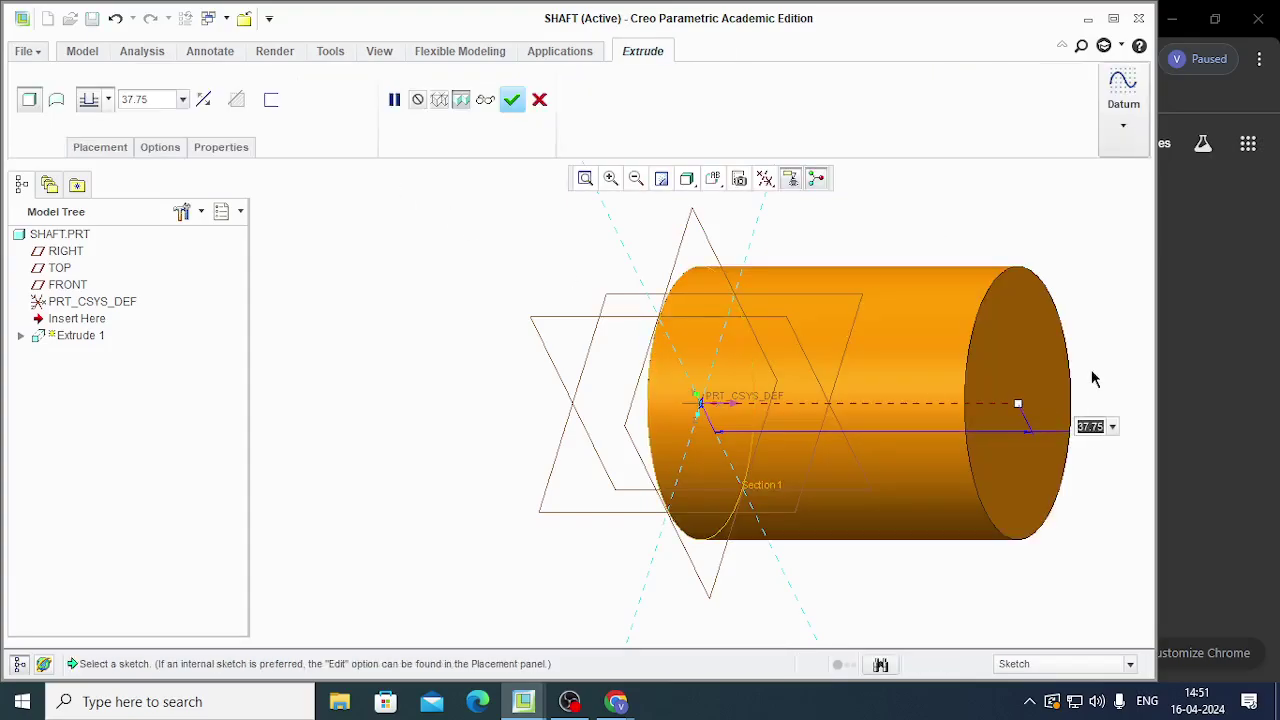
pyautogui.write('150')
pyautogui.press('Return')
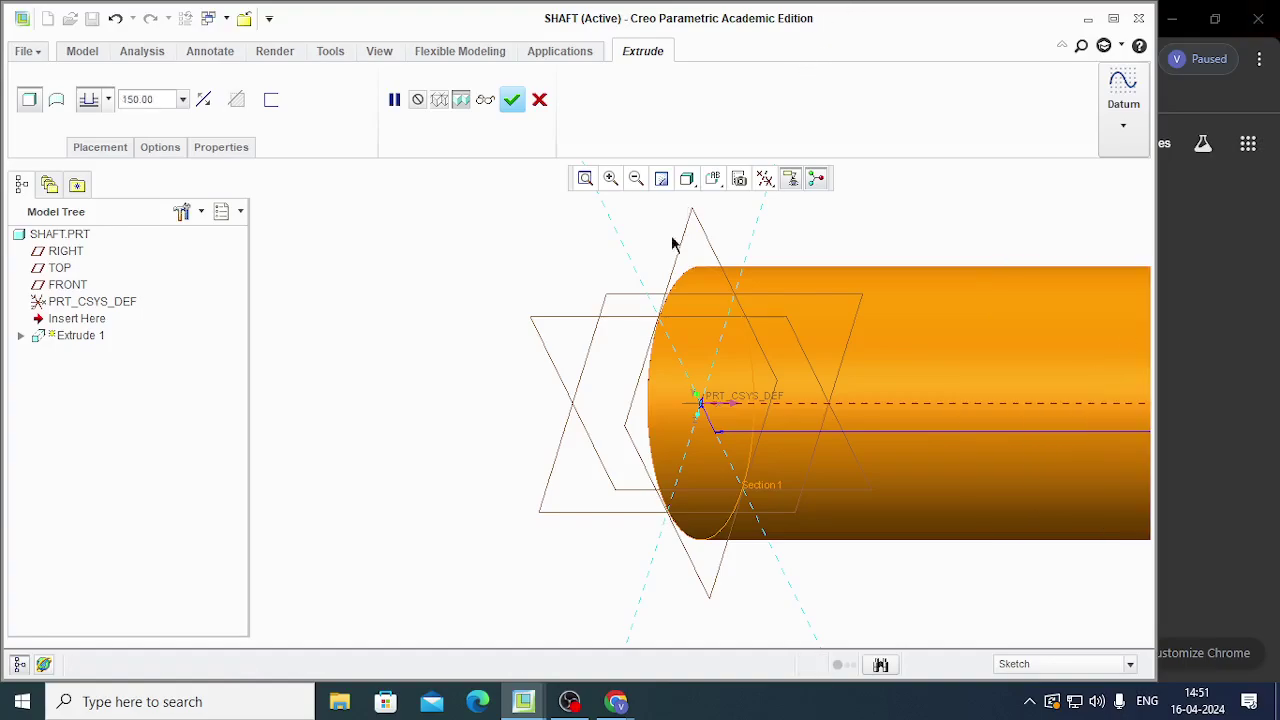
pyautogui.scroll(-4, 803, 471)
pyautogui.scroll(8, 806, 370)
pyautogui.scroll(1, 785, 396)
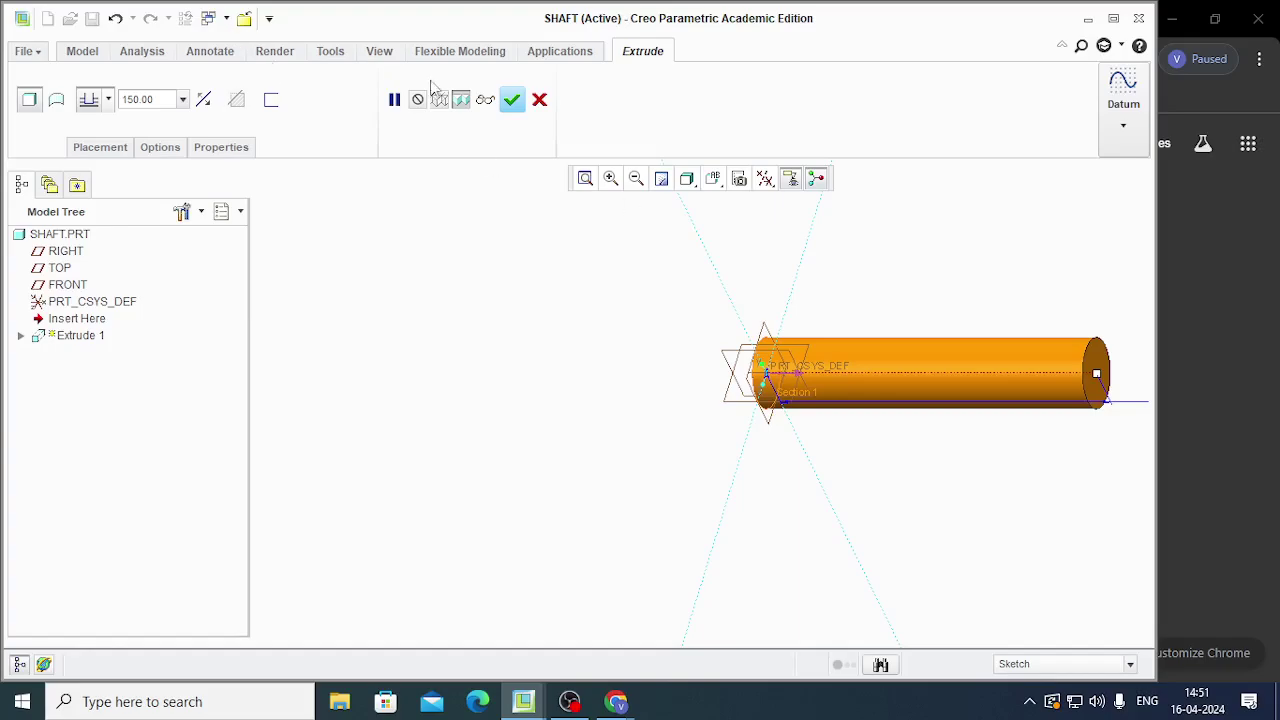
pyautogui.click(511, 99)
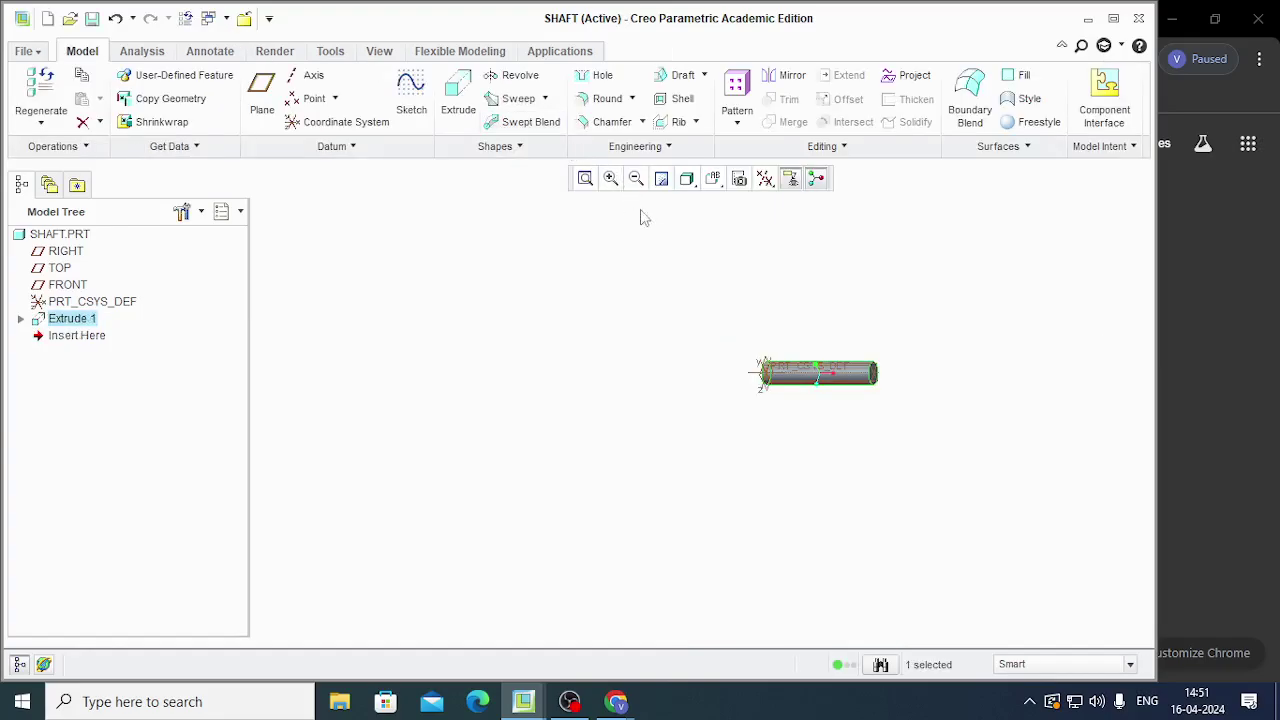
pyautogui.click(91, 18)
pyautogui.click(501, 636)
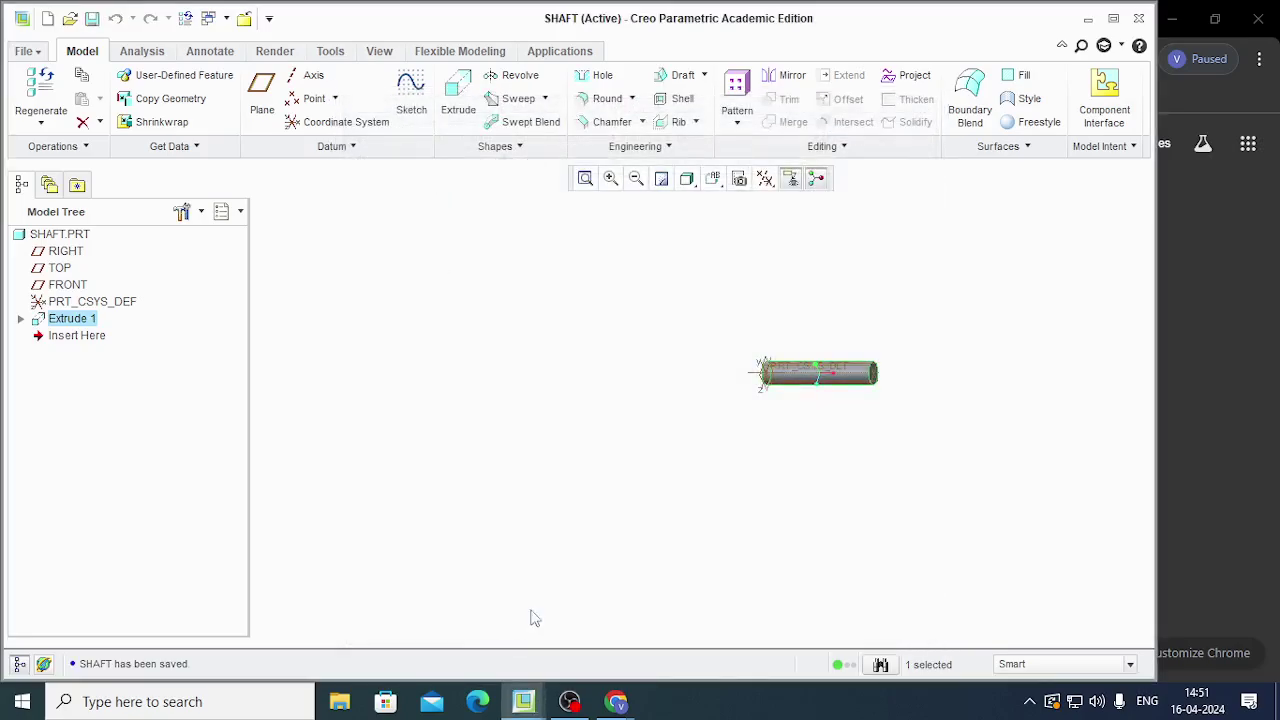
# Create a new solid part named key without the default template, using the mmns_part_solid template
pyautogui.click(30, 55)
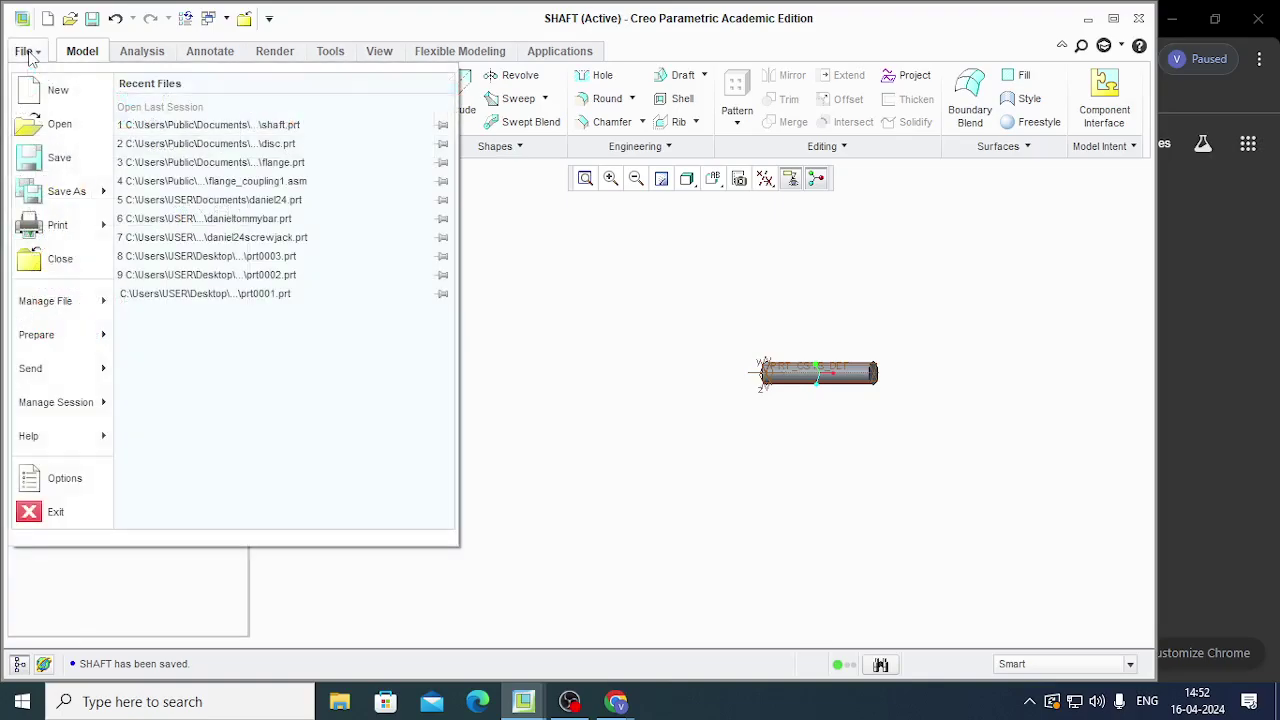
pyautogui.click(55, 88)
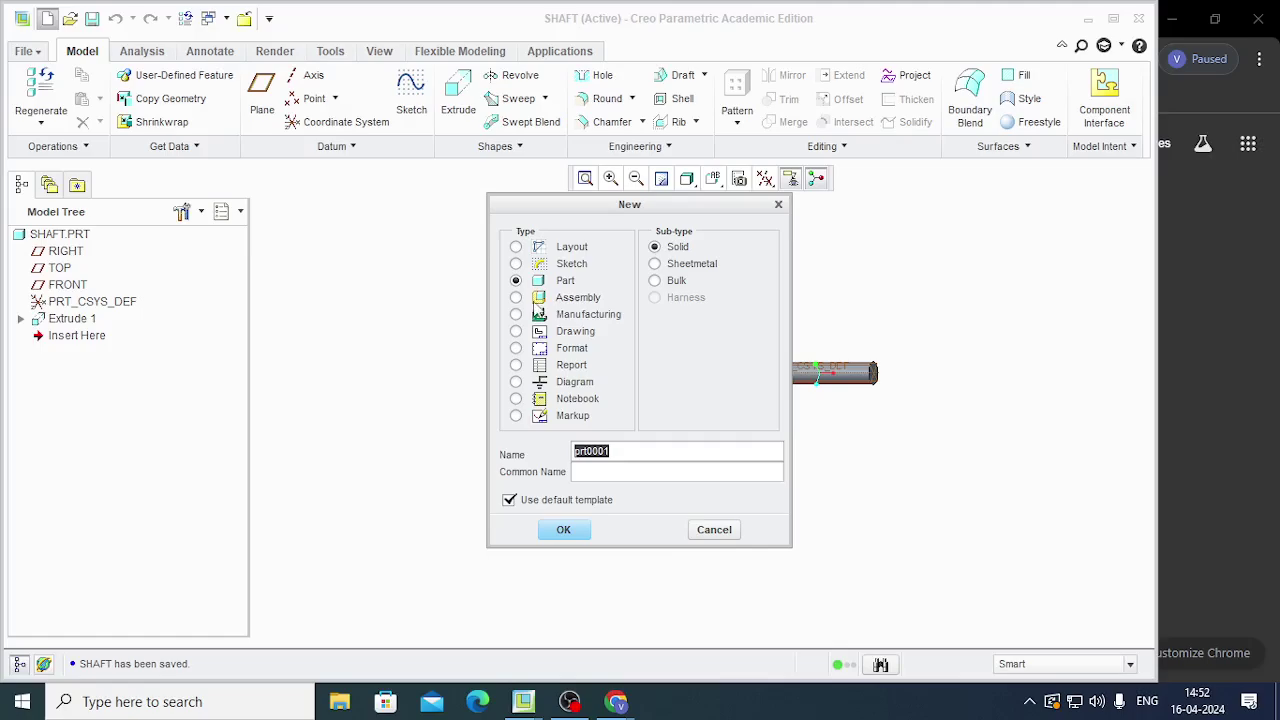
pyautogui.click(508, 499)
pyautogui.write('key')
pyautogui.press('Return')
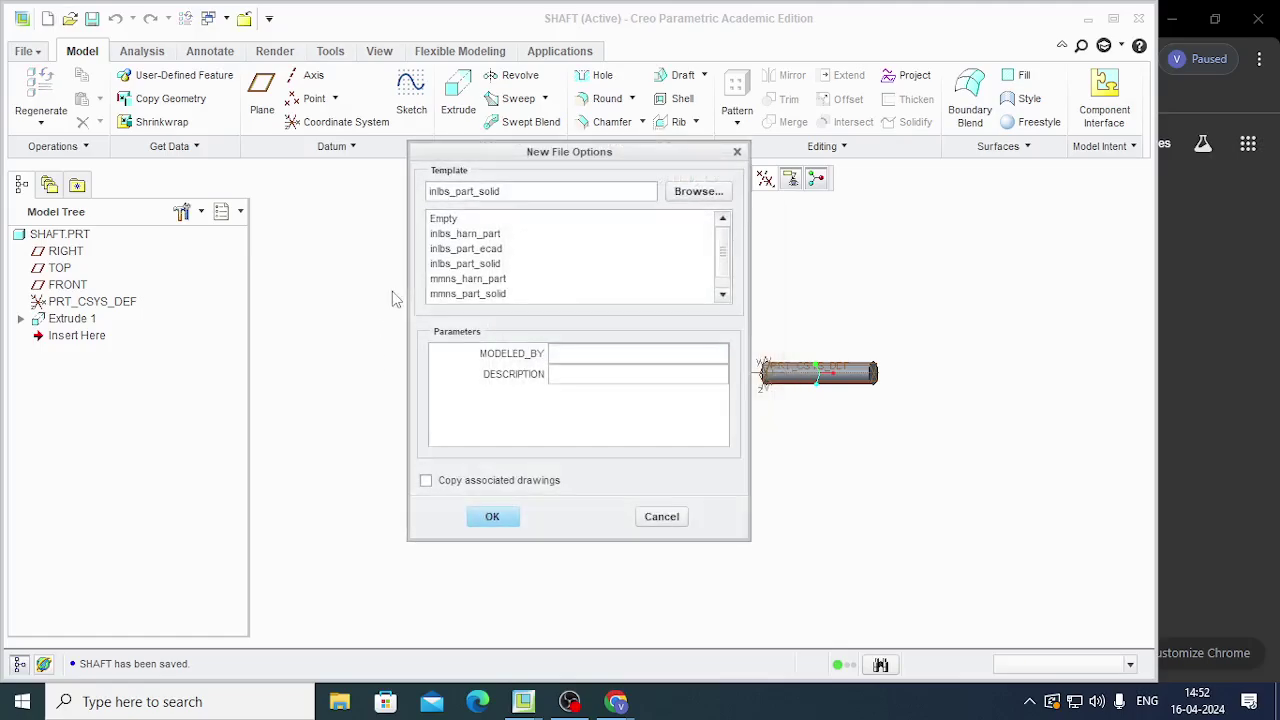
pyautogui.click(500, 294)
pyautogui.click(492, 515)
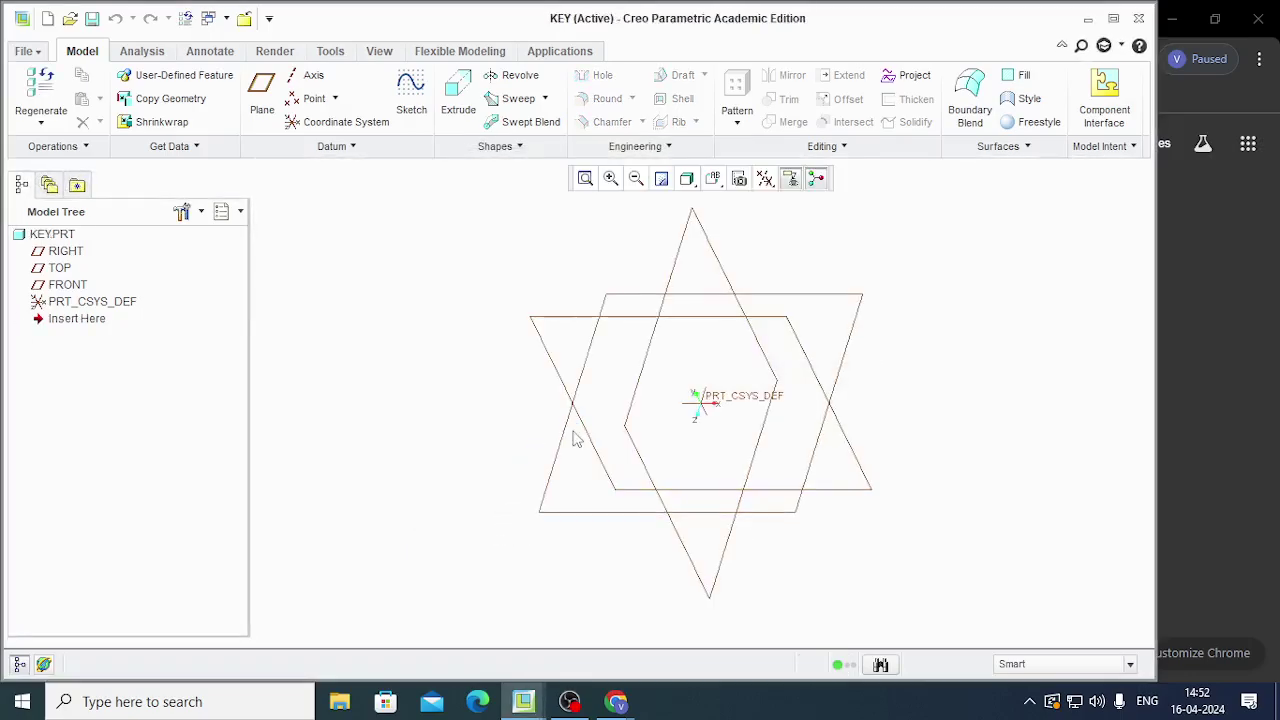
# Sketch a rectangle about 233 by 215 mm centred on the origin of the RIGHT plane as an Extrude section
pyautogui.click(659, 315)
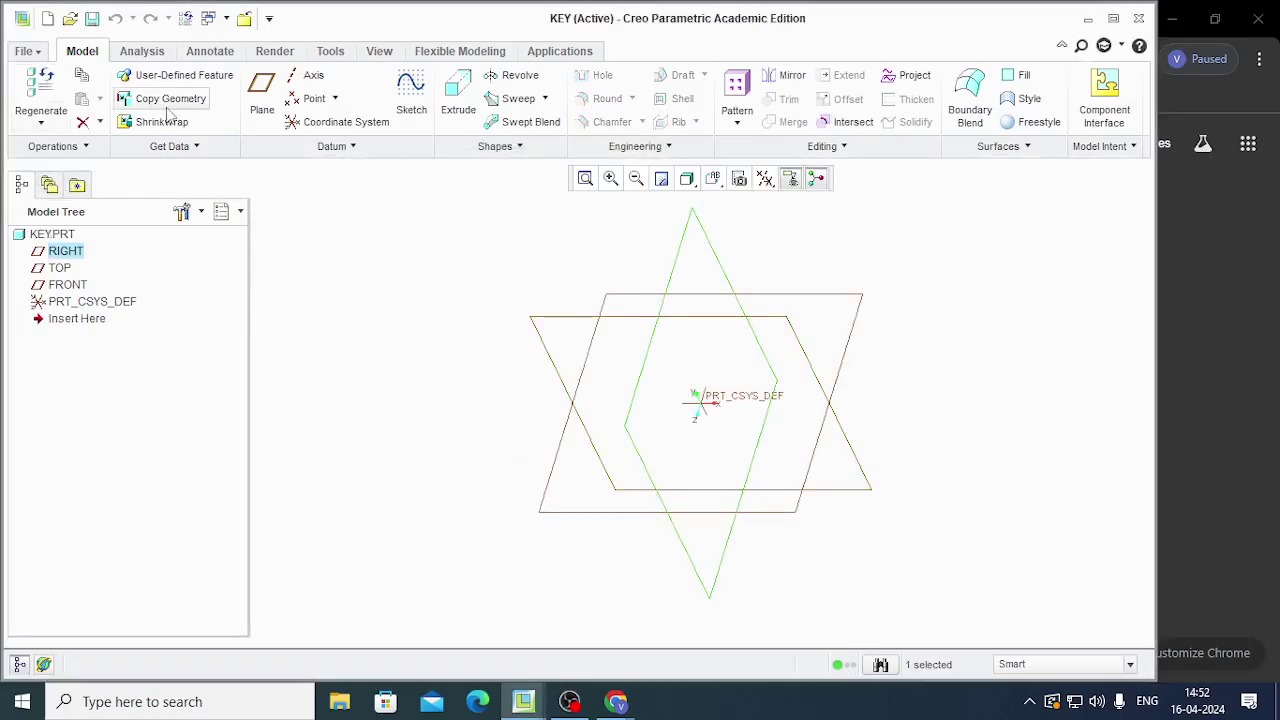
pyautogui.click(411, 95)
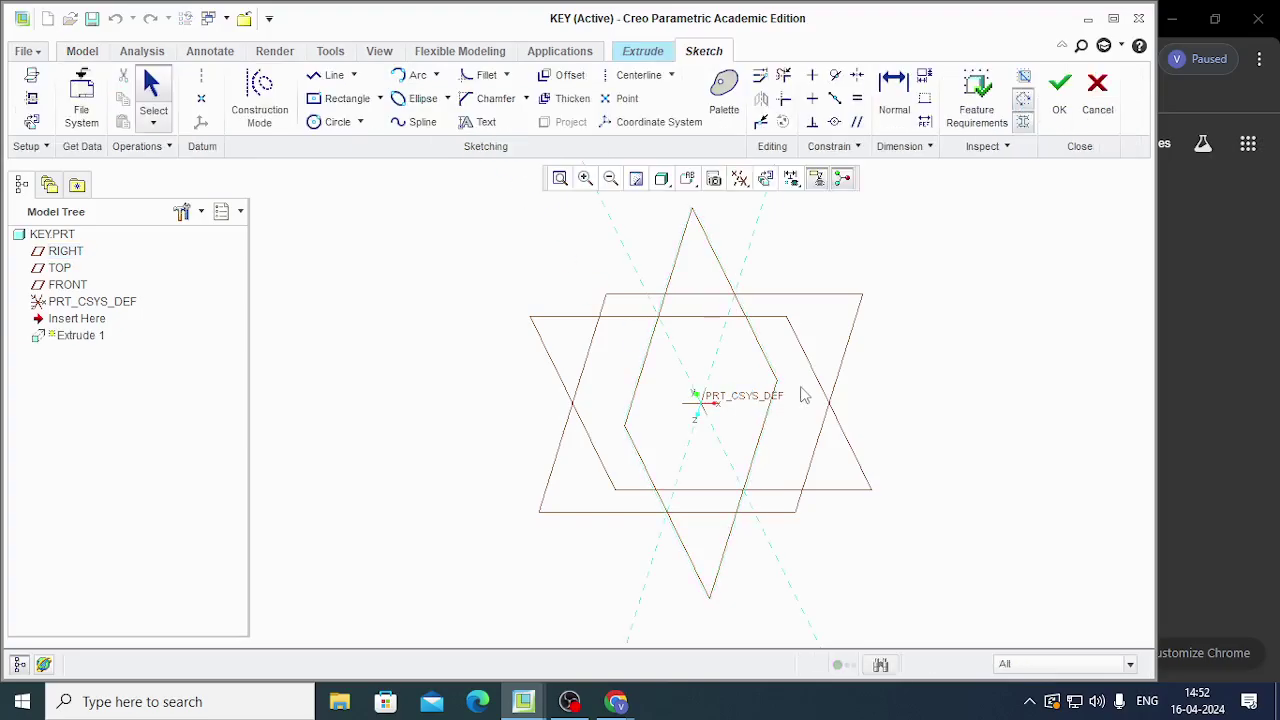
pyautogui.click(320, 100)
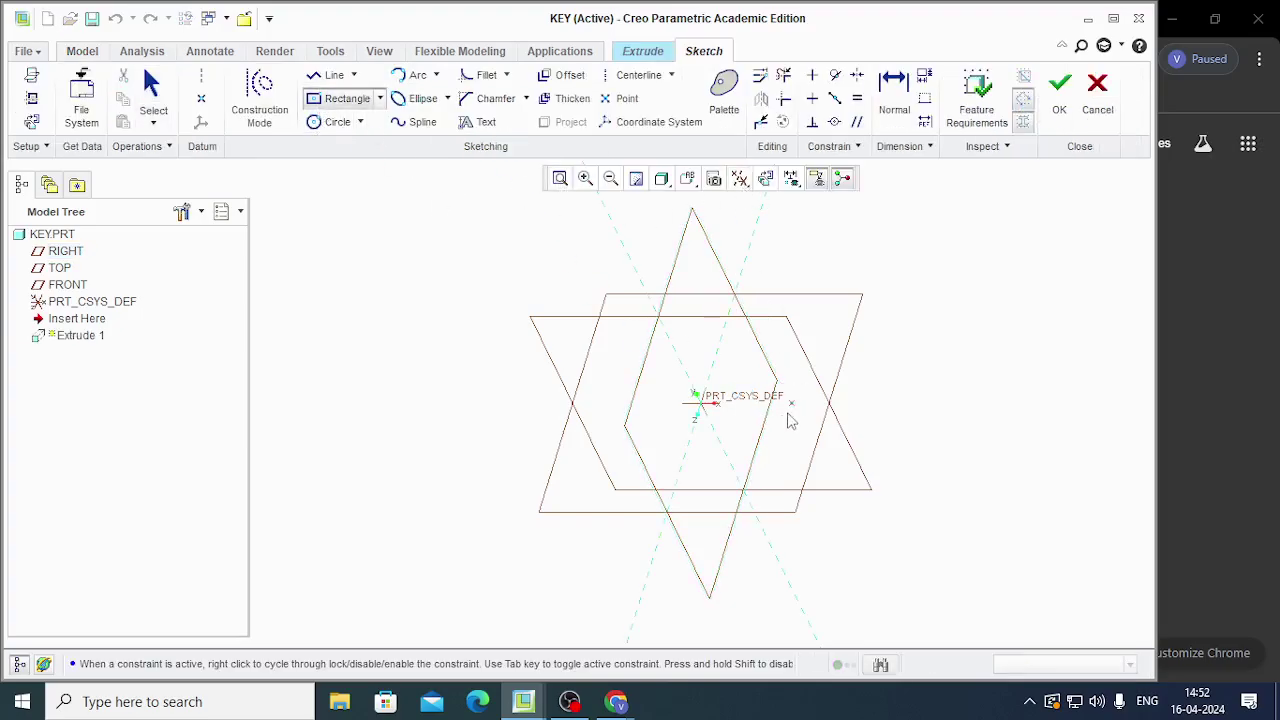
pyautogui.click(718, 412)
pyautogui.click(738, 395)
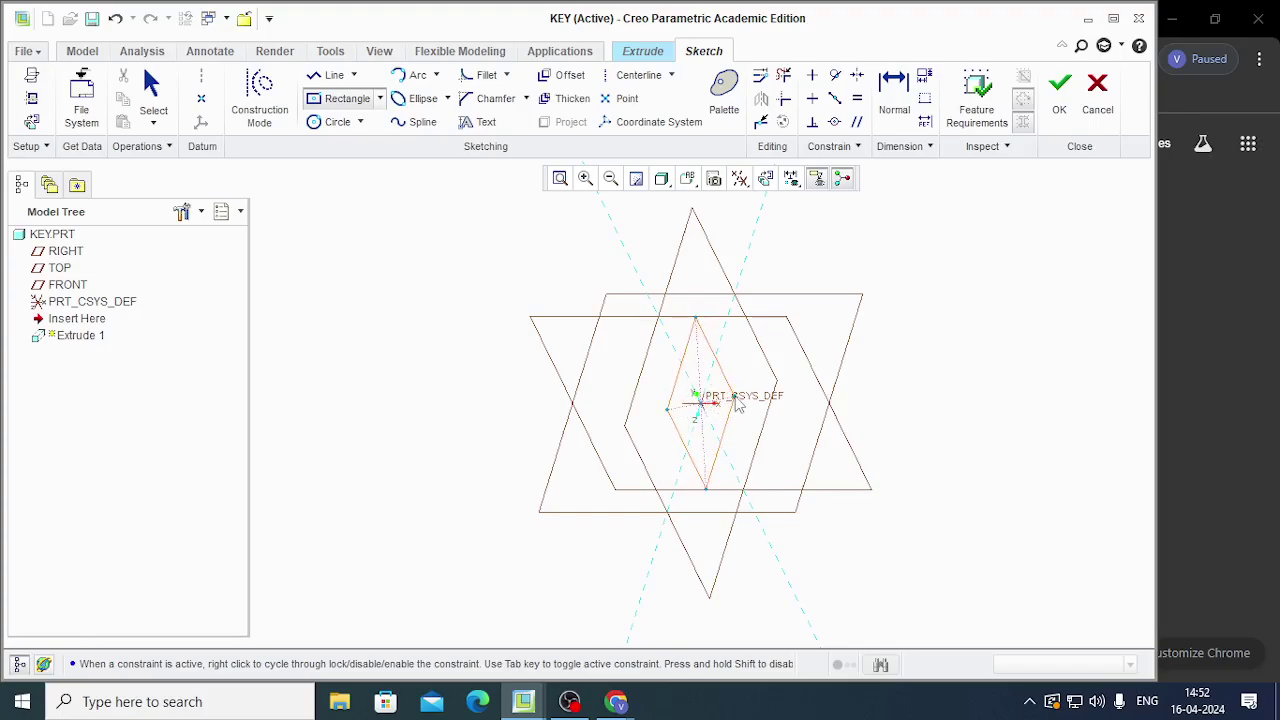
pyautogui.middleClick(757, 365)
# Set the key rectangle's horizontal side to 9 mm and its vertical side to 11 mm
pyautogui.doubleClick(714, 345)
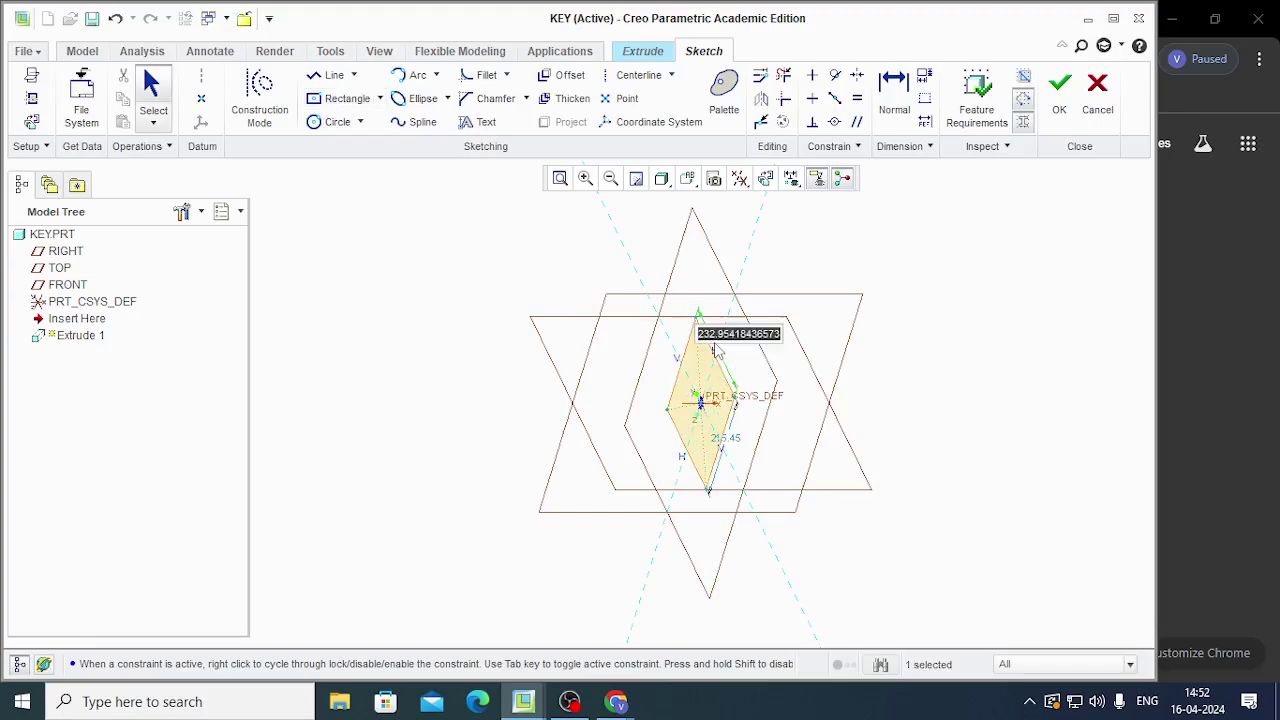
pyautogui.write('12')
pyautogui.press('Return')
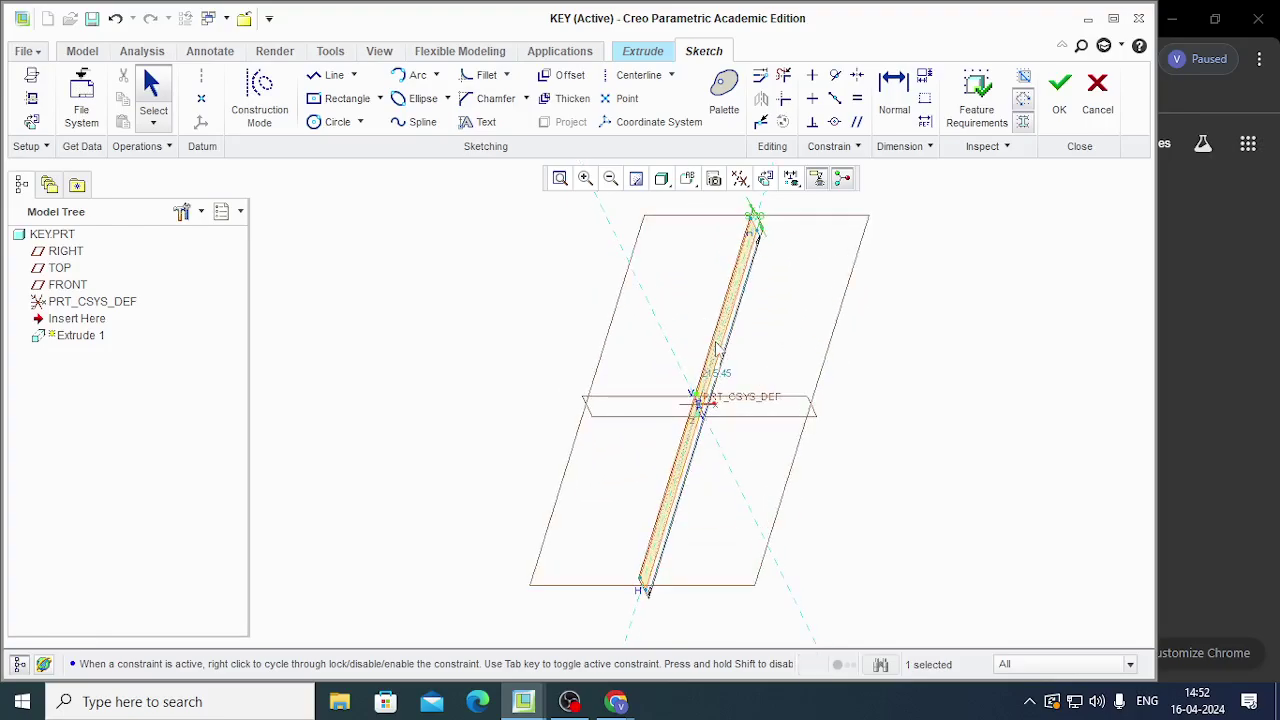
pyautogui.doubleClick(732, 368)
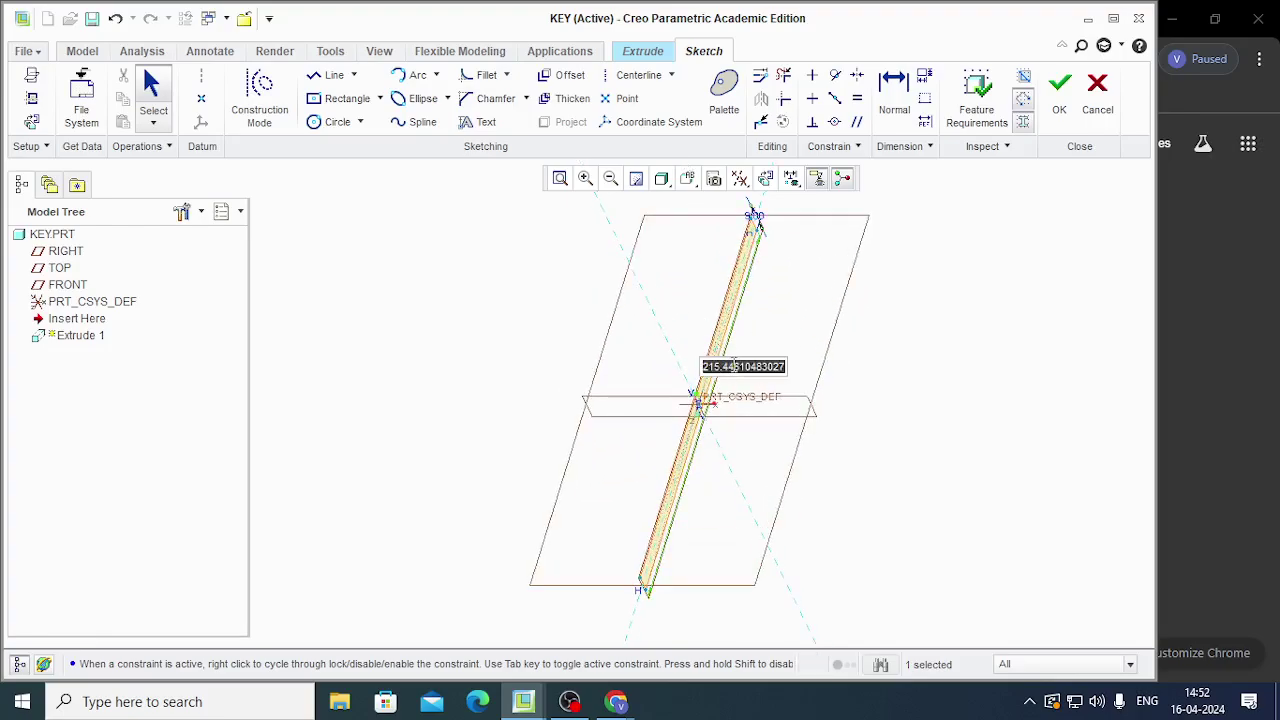
pyautogui.write('11')
pyautogui.press('Return')
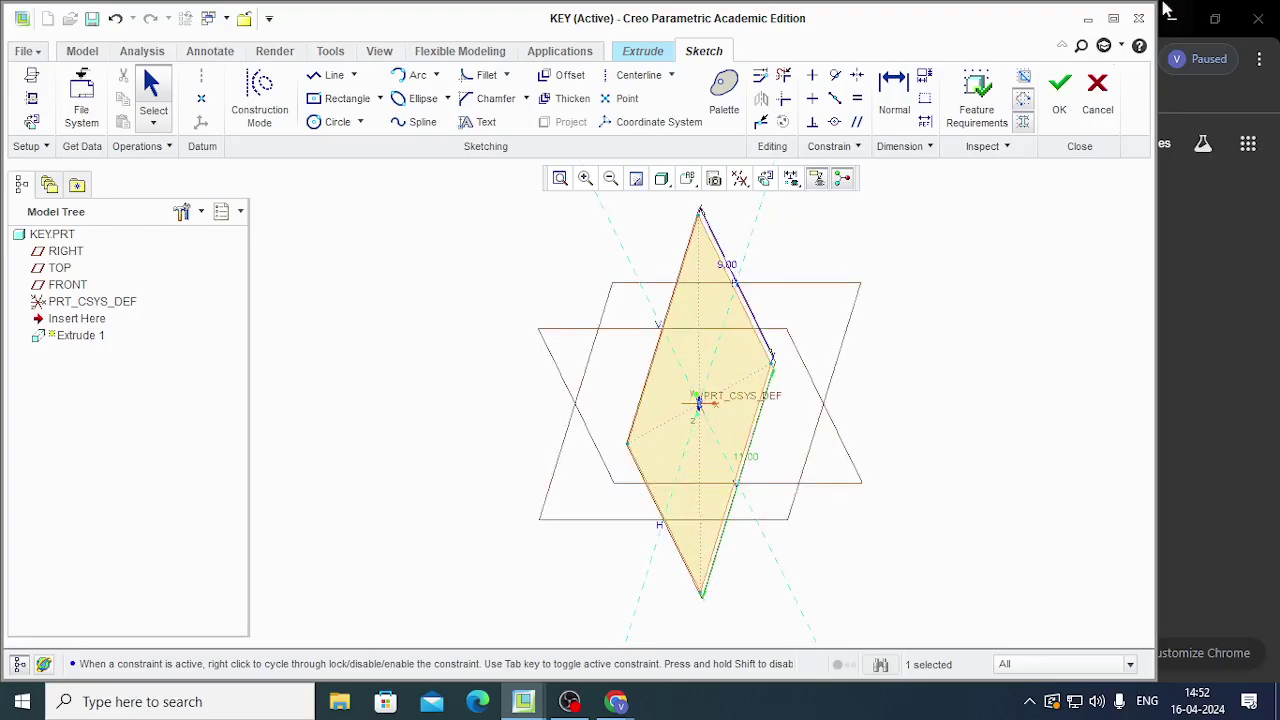
# Finish the rectangle sketch, extrude it 110 mm, and save the KEY part in the Ex5_1 folder
pyautogui.click(1060, 90)
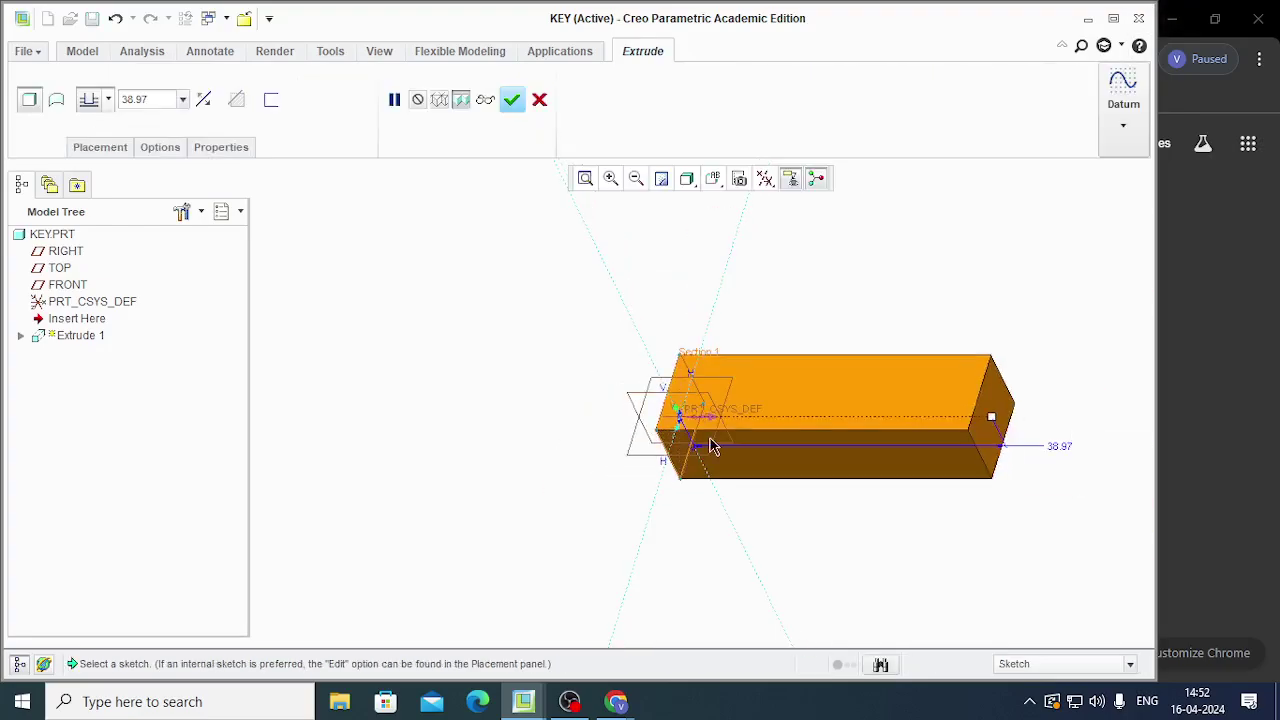
pyautogui.doubleClick(1060, 446)
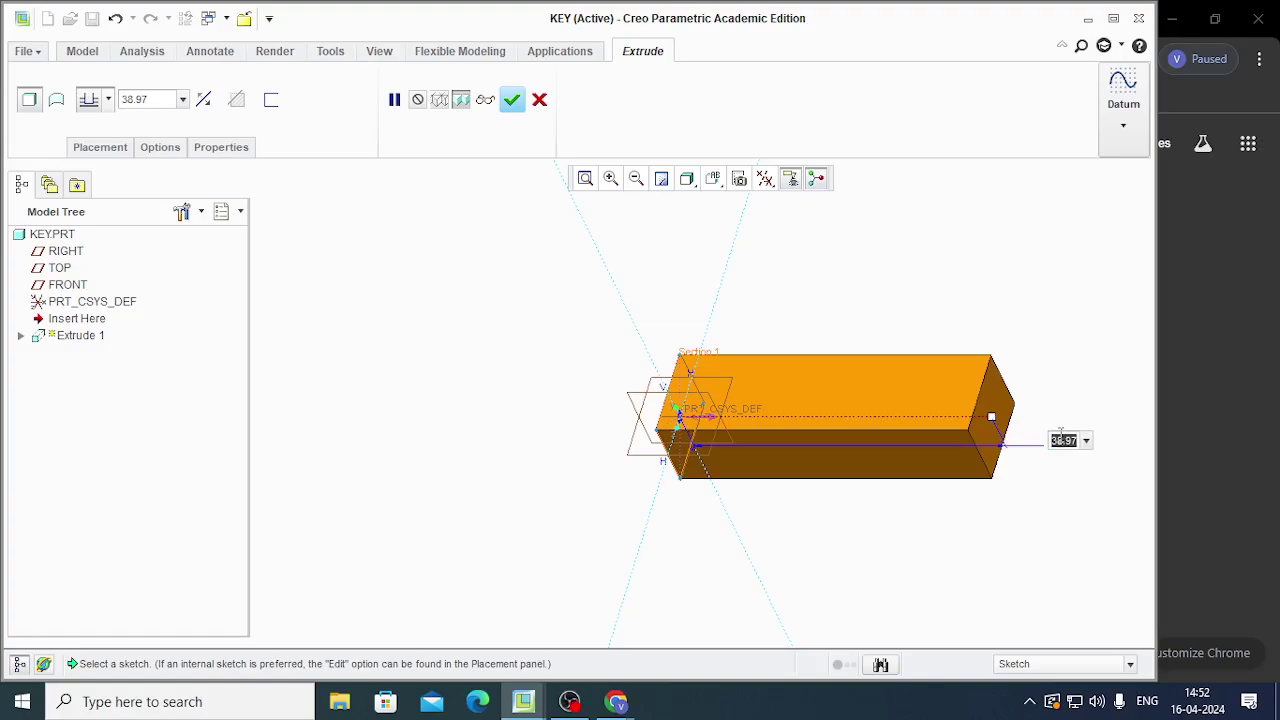
pyautogui.write('110')
pyautogui.press('Return')
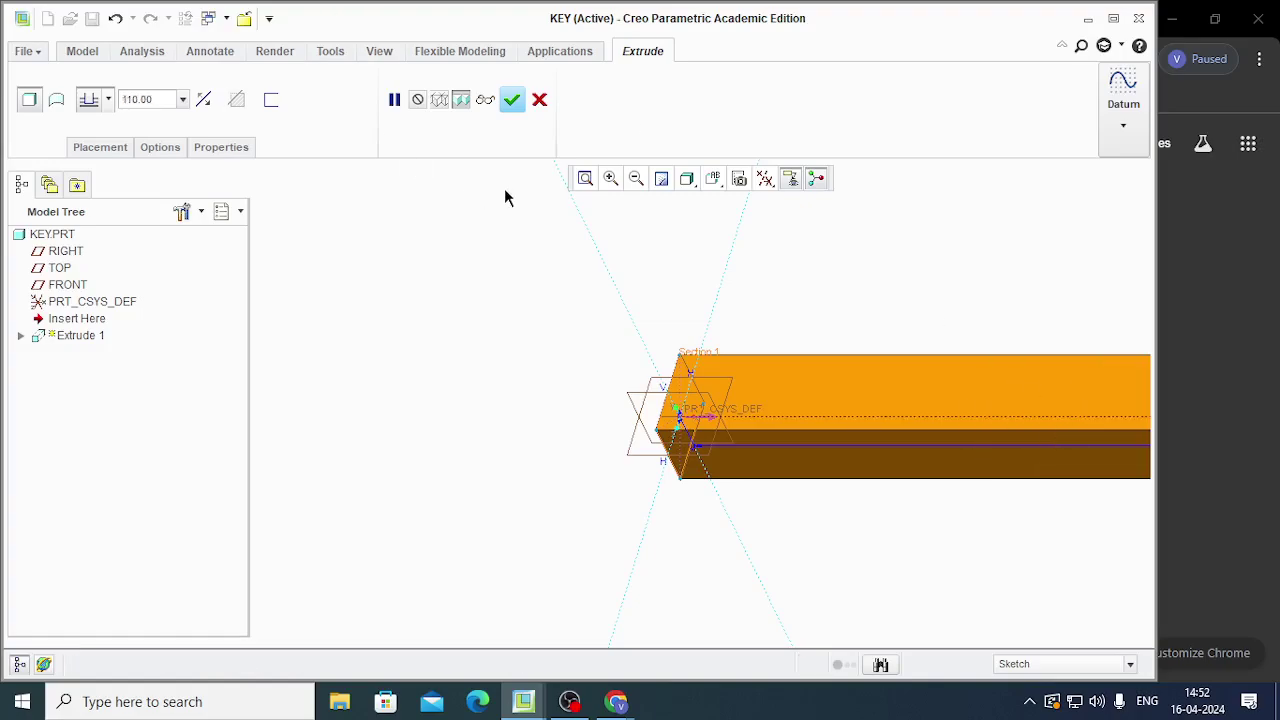
pyautogui.hotkey('ctrl', 'd')
pyautogui.click(511, 99)
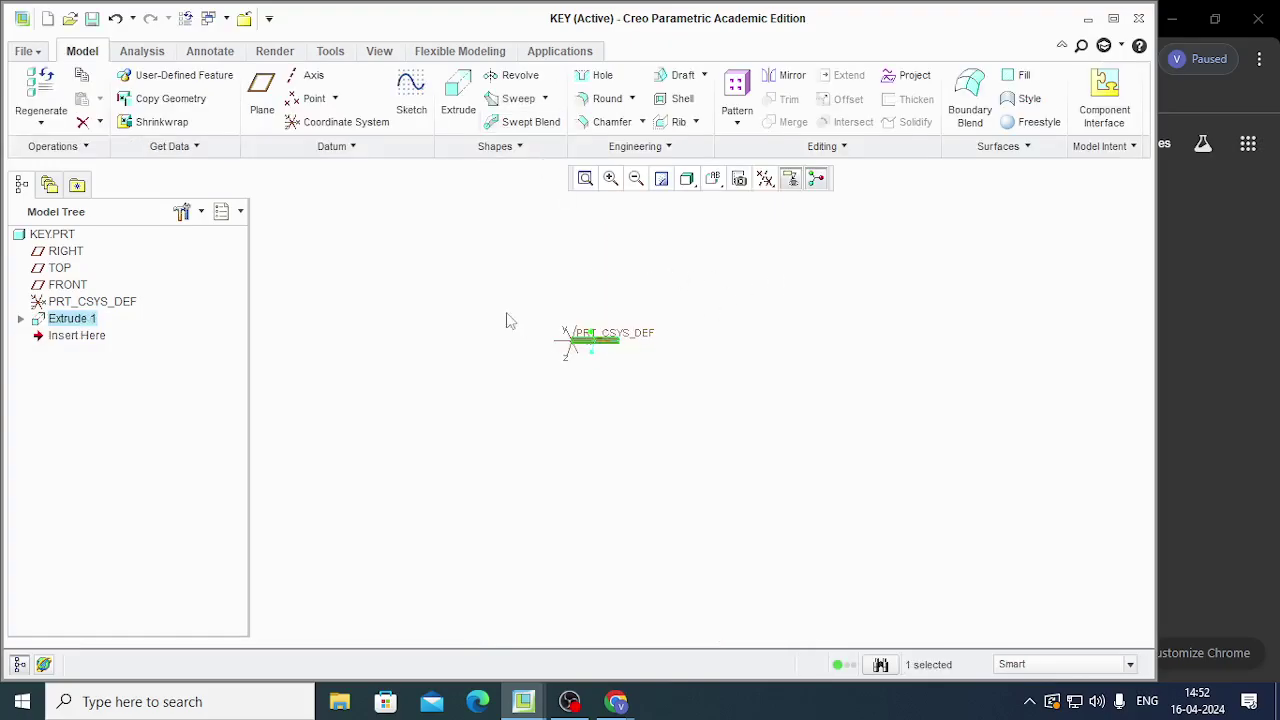
pyautogui.click(91, 18)
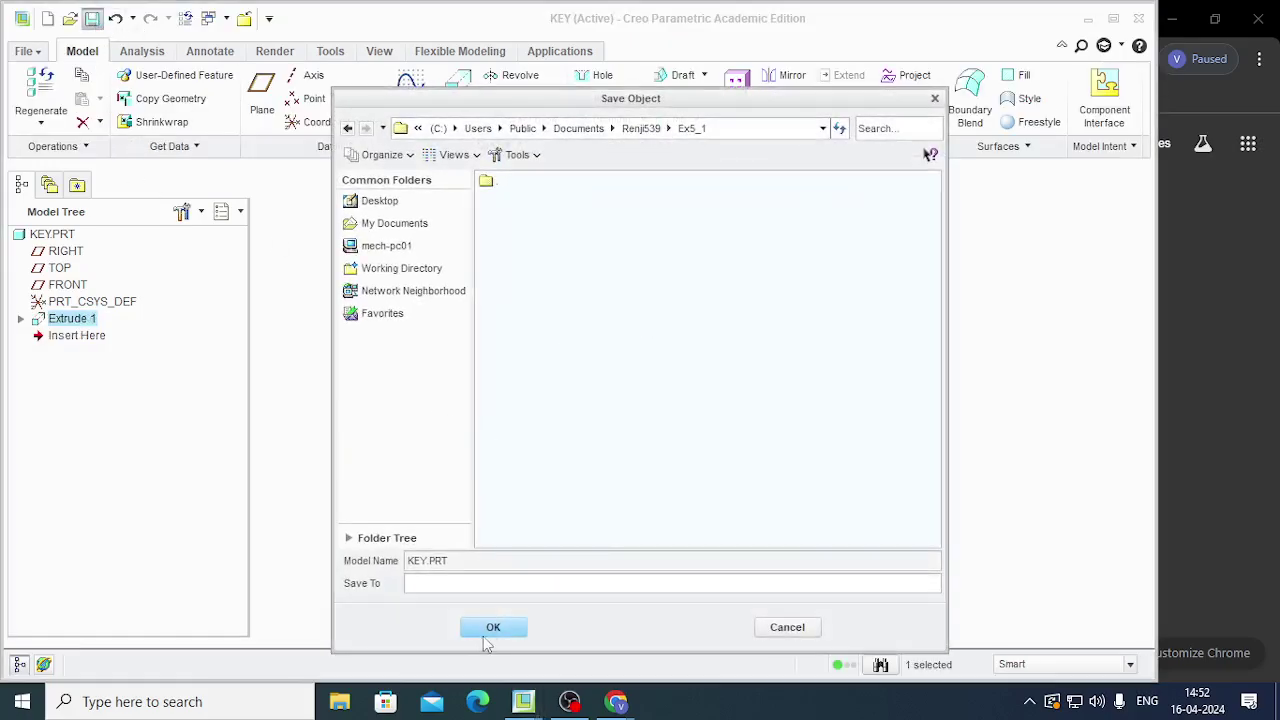
pyautogui.click(489, 630)
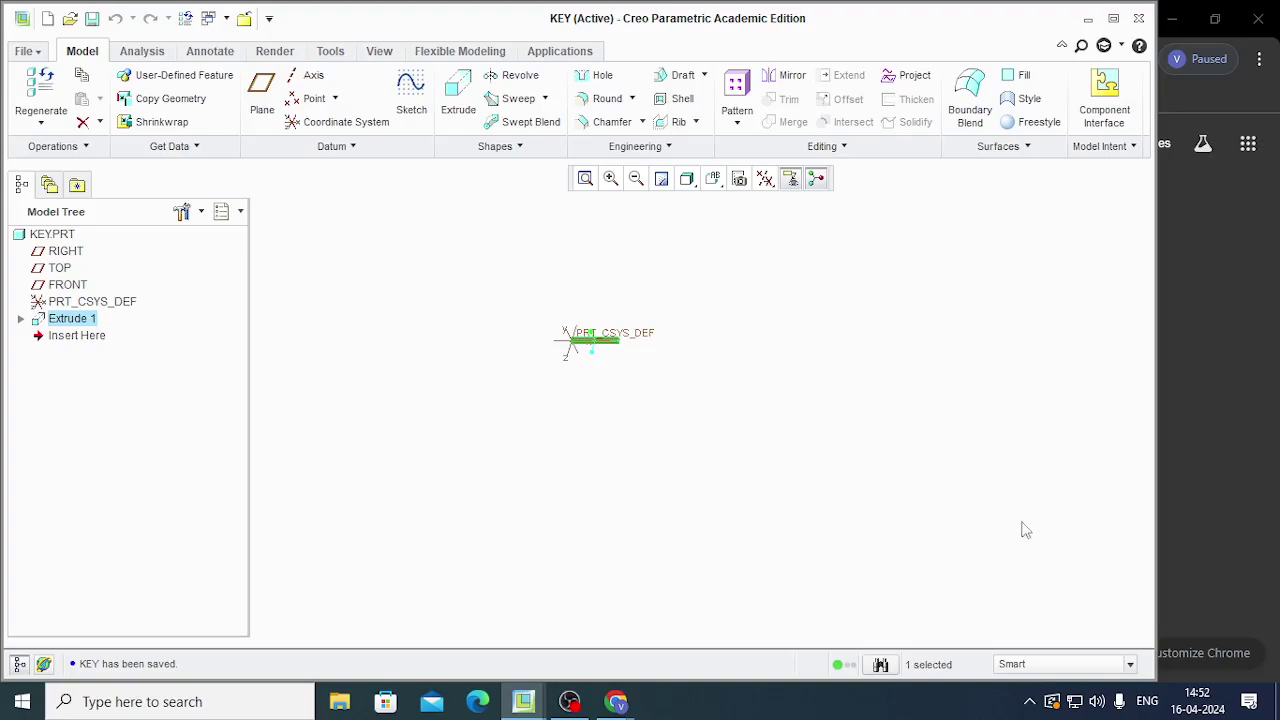
# Create a new design assembly named oldhams_coupling without the default template, using the mmns_asm_design template
pyautogui.click(37, 55)
pyautogui.click(54, 90)
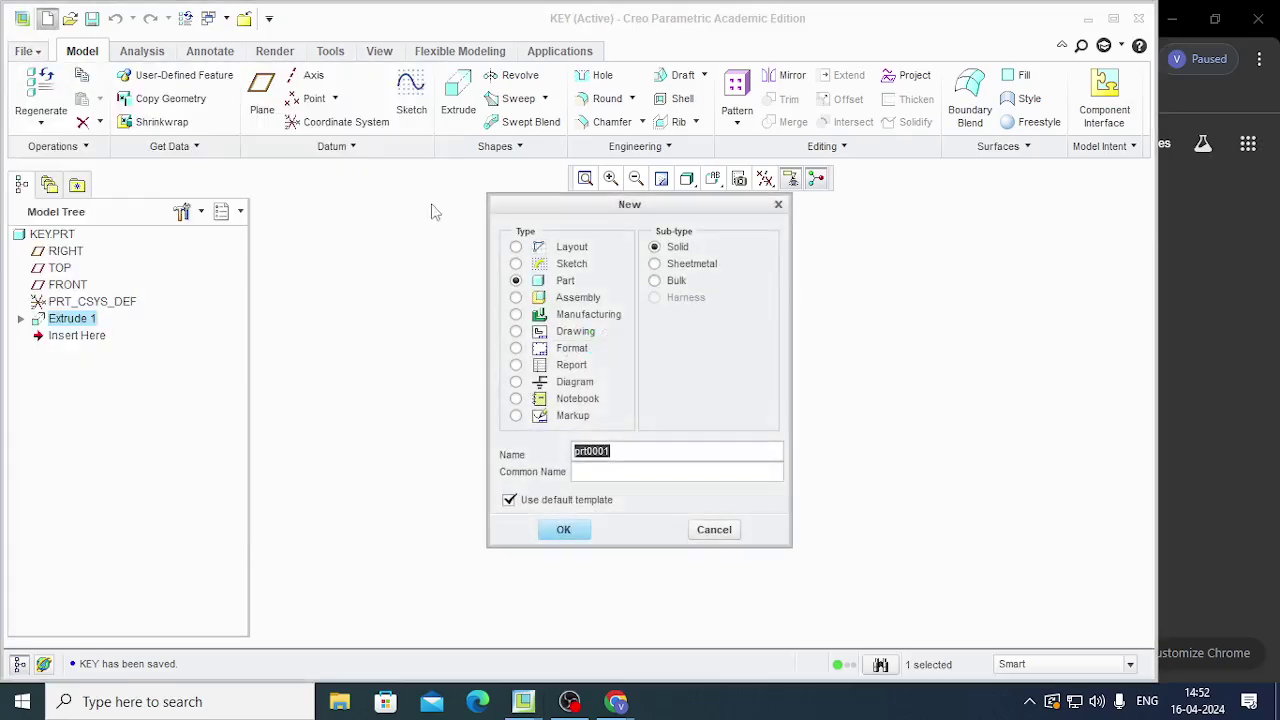
pyautogui.click(556, 298)
pyautogui.click(509, 500)
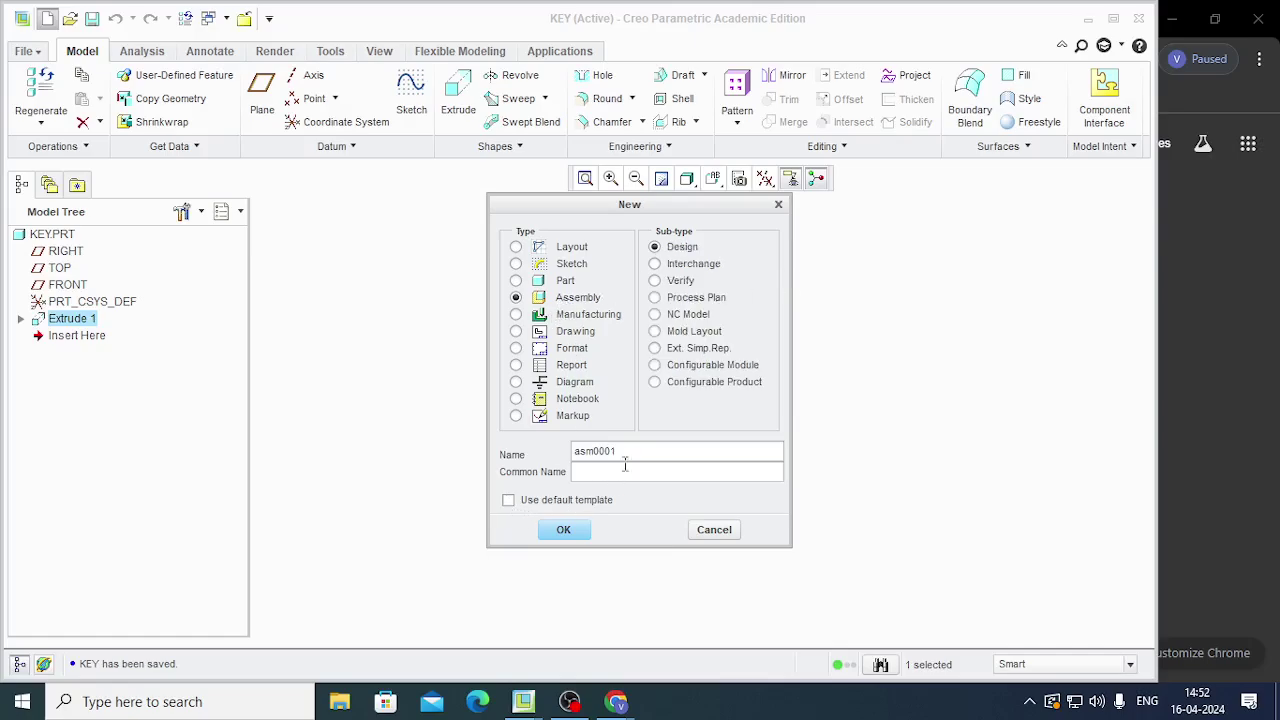
pyautogui.moveTo(624, 454); pyautogui.dragTo(473, 445)
pyautogui.write('0')
pyautogui.press('Return')
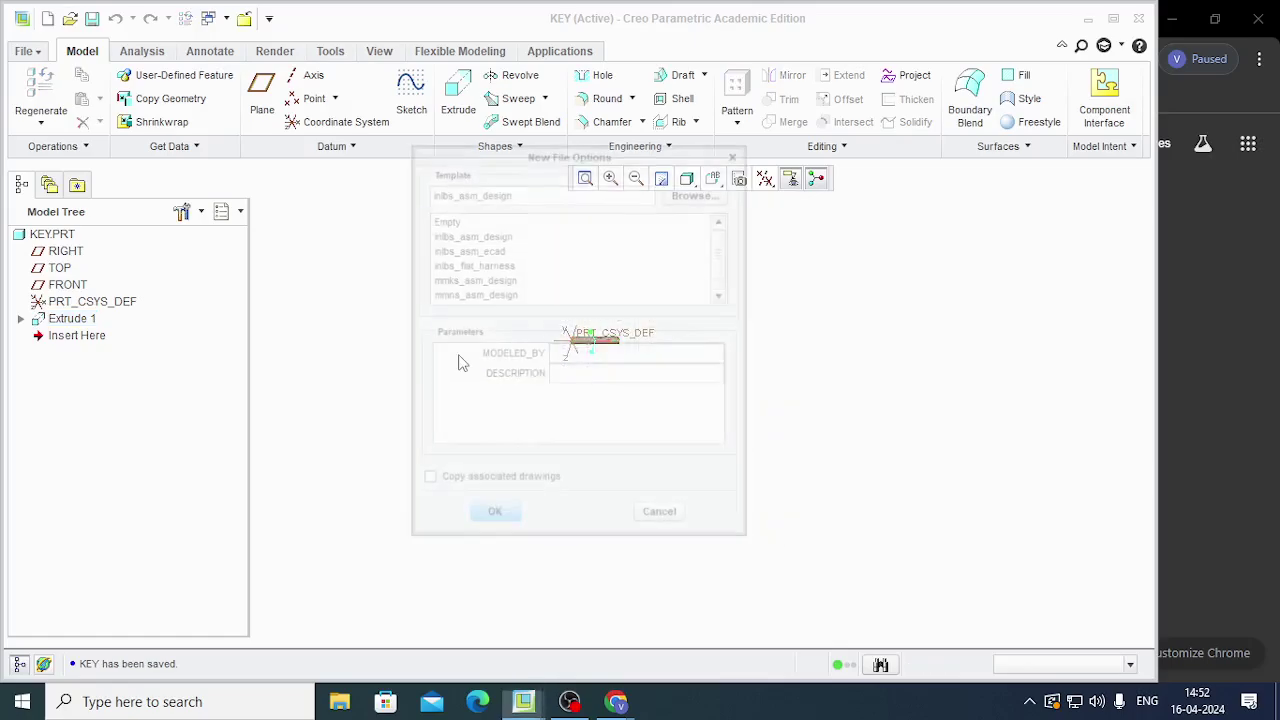
pyautogui.click(494, 294)
pyautogui.click(500, 516)
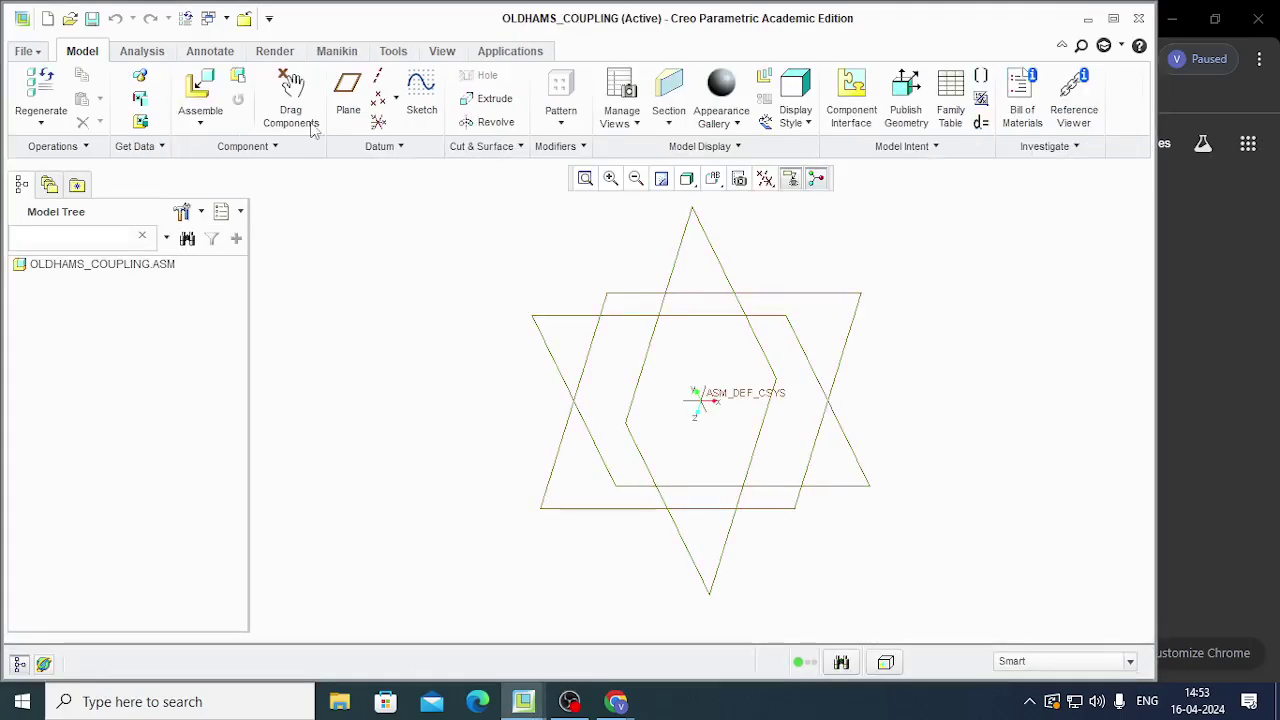
pyautogui.click(200, 95)
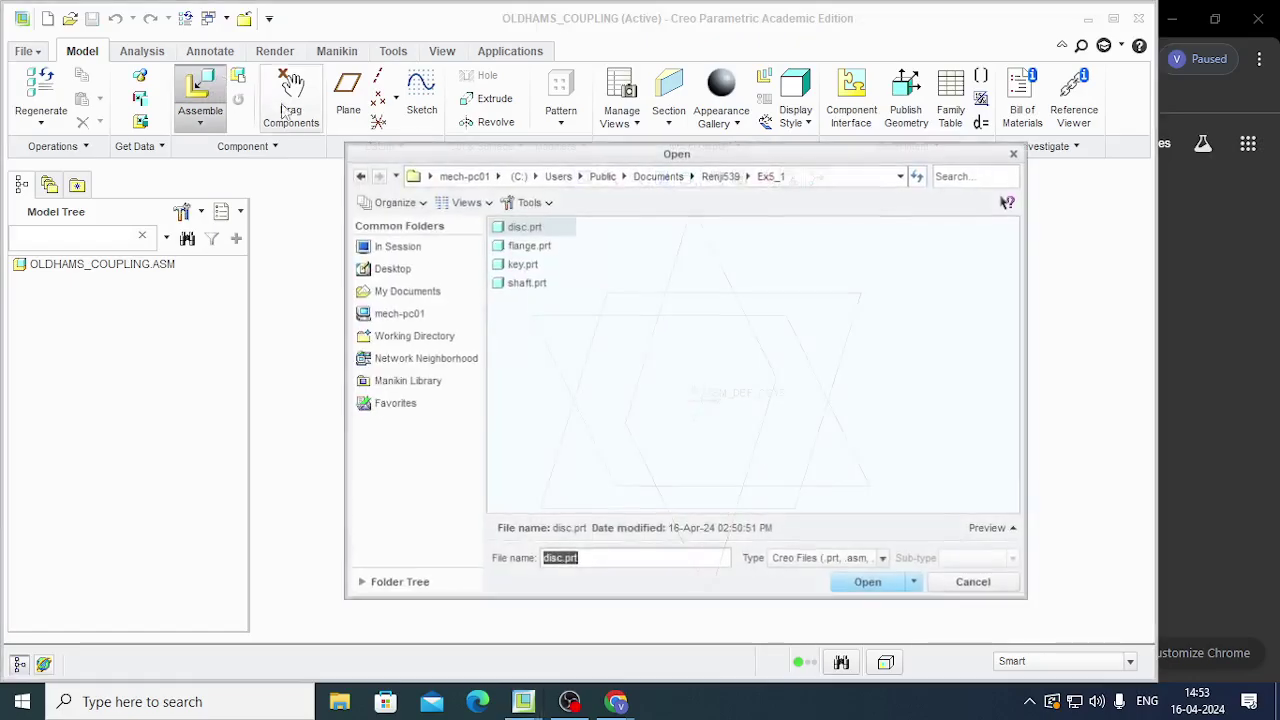
pyautogui.click(530, 248)
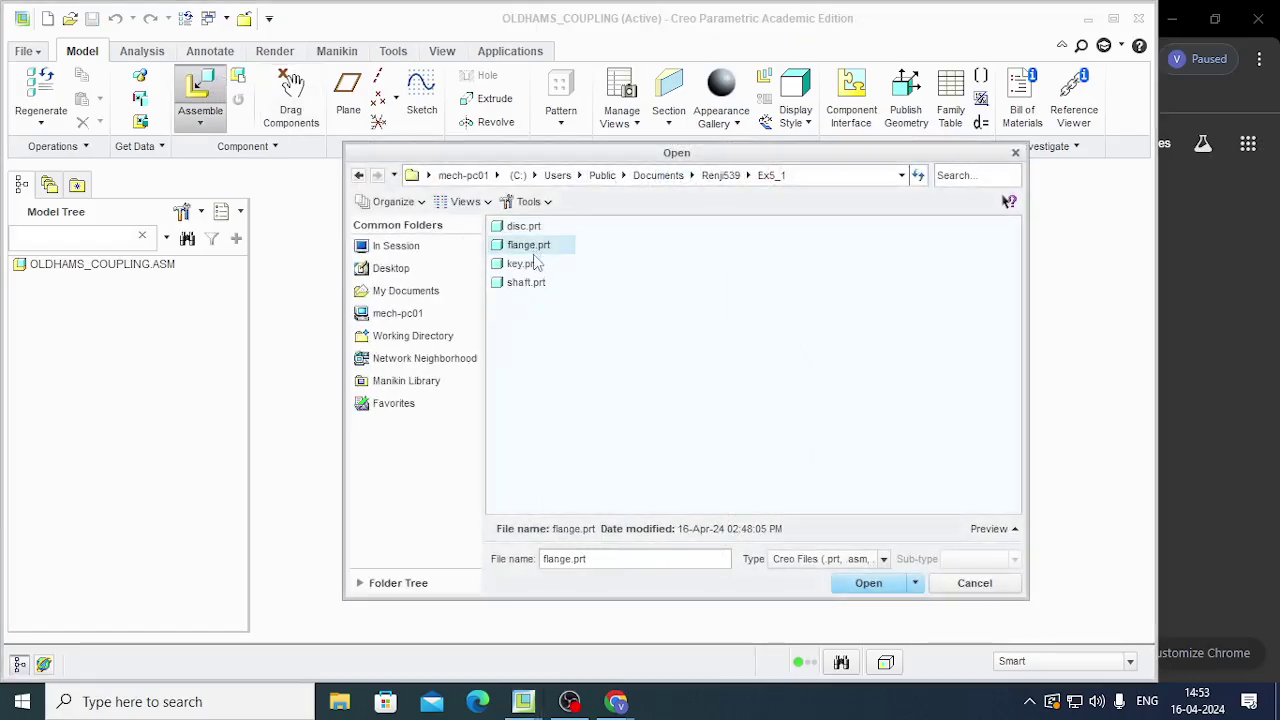
pyautogui.click(855, 585)
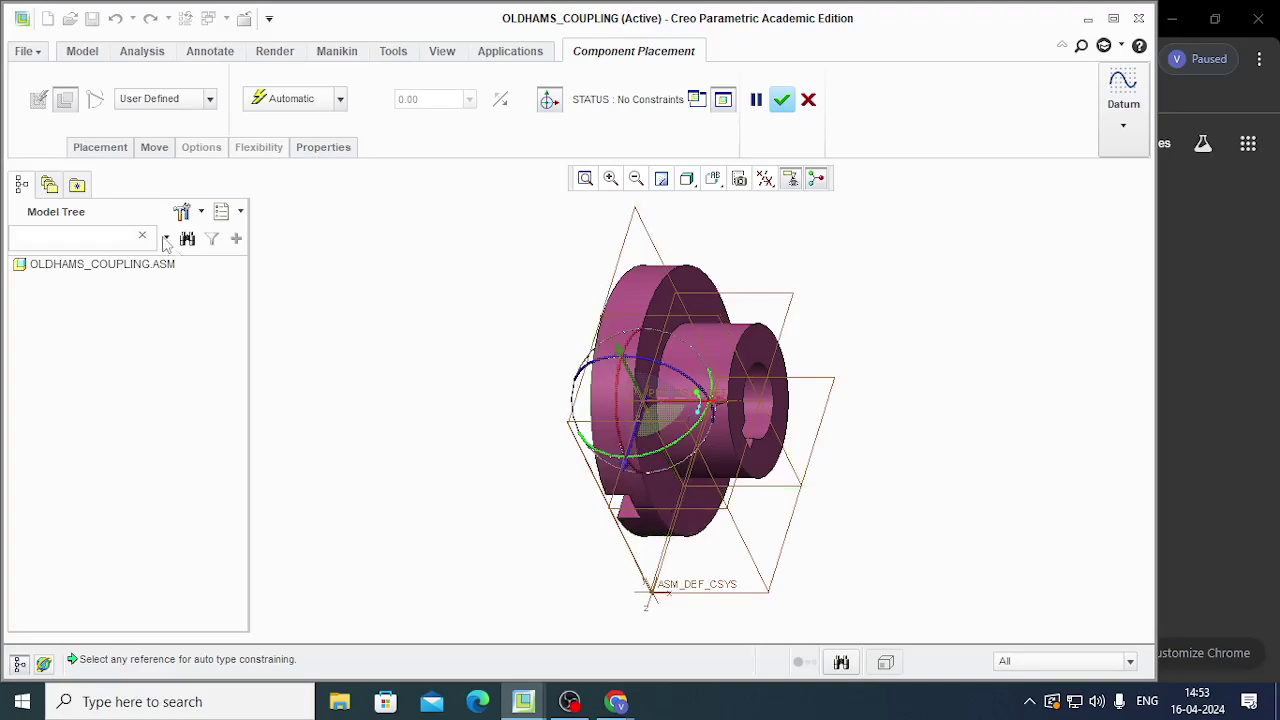
pyautogui.click(209, 98)
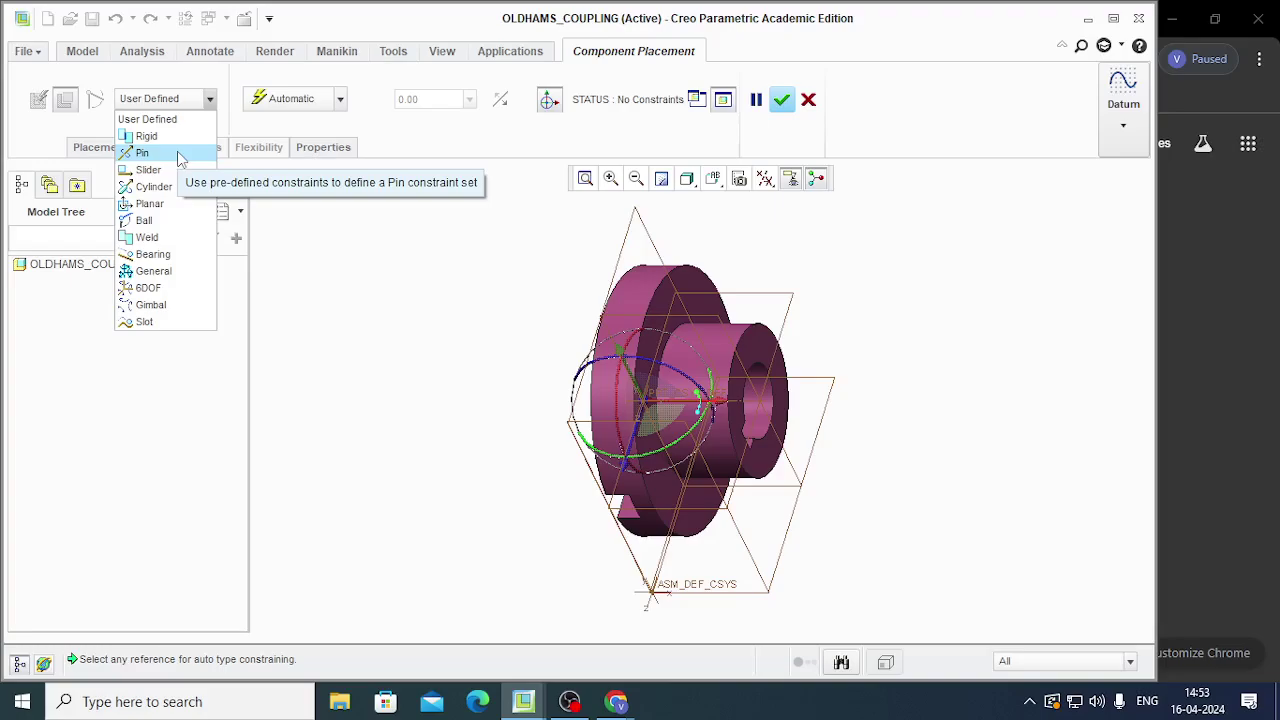
pyautogui.click(179, 154)
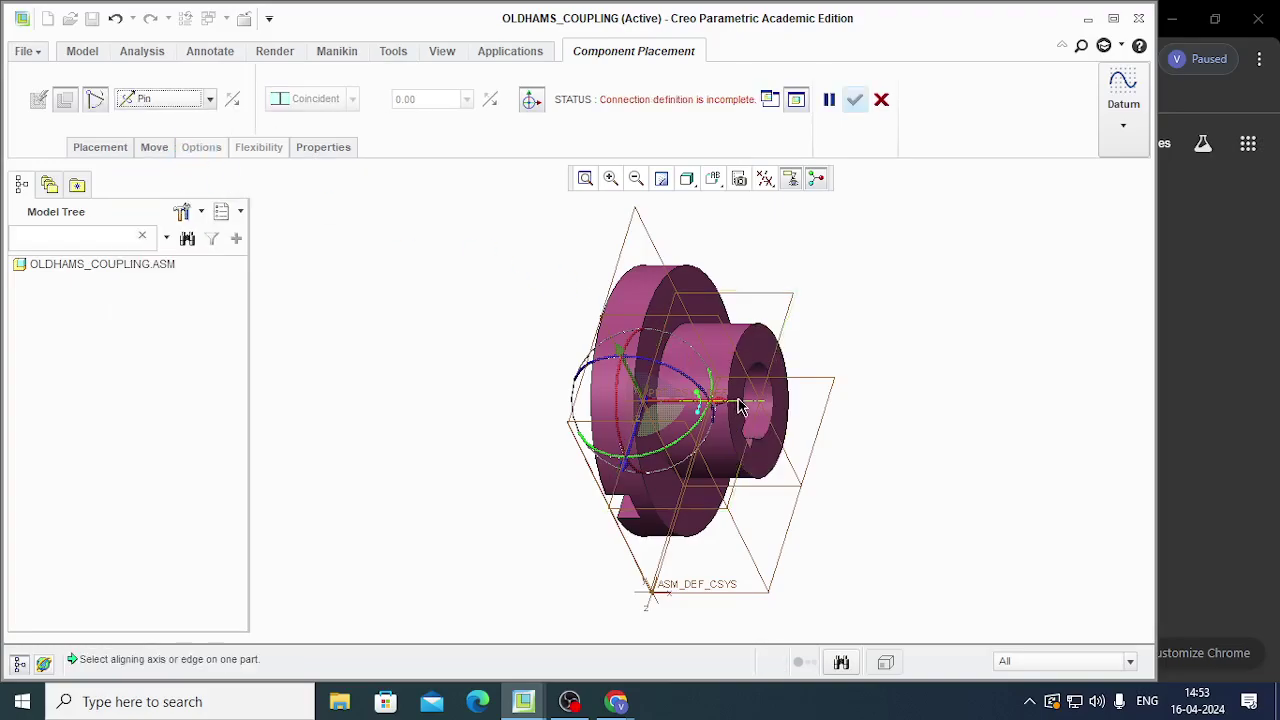
pyautogui.click(100, 147)
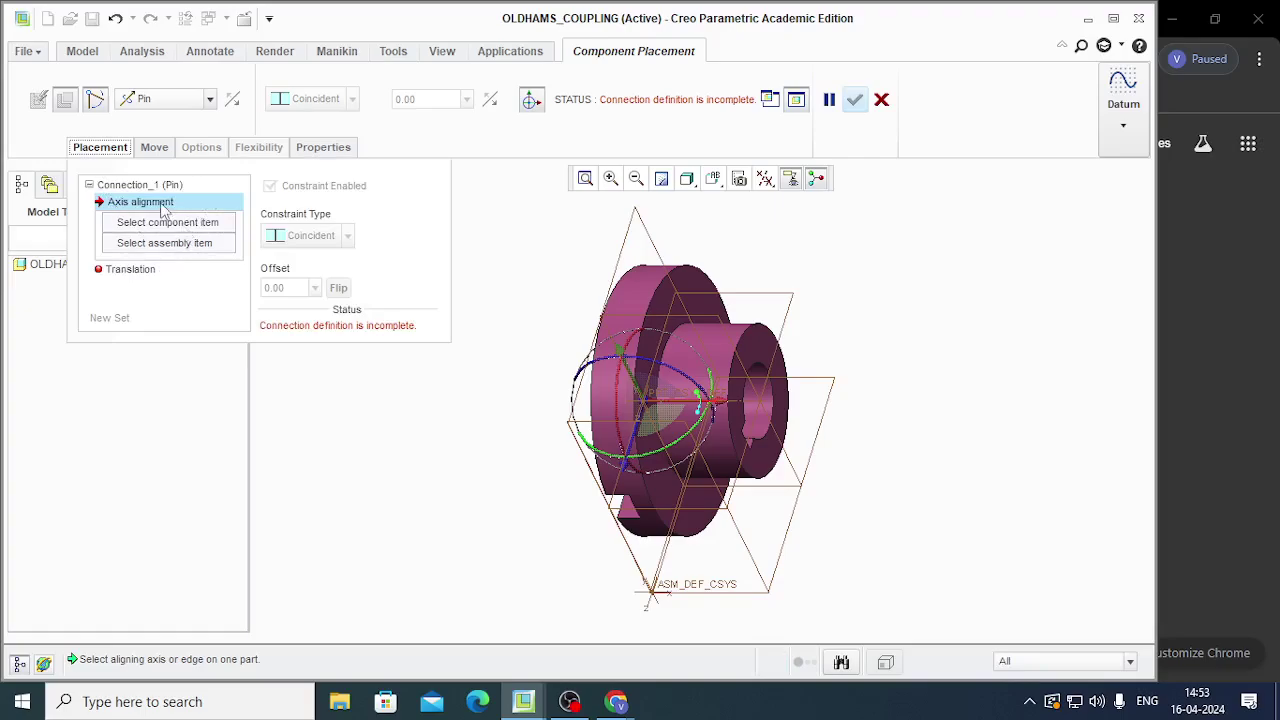
pyautogui.click(751, 411)
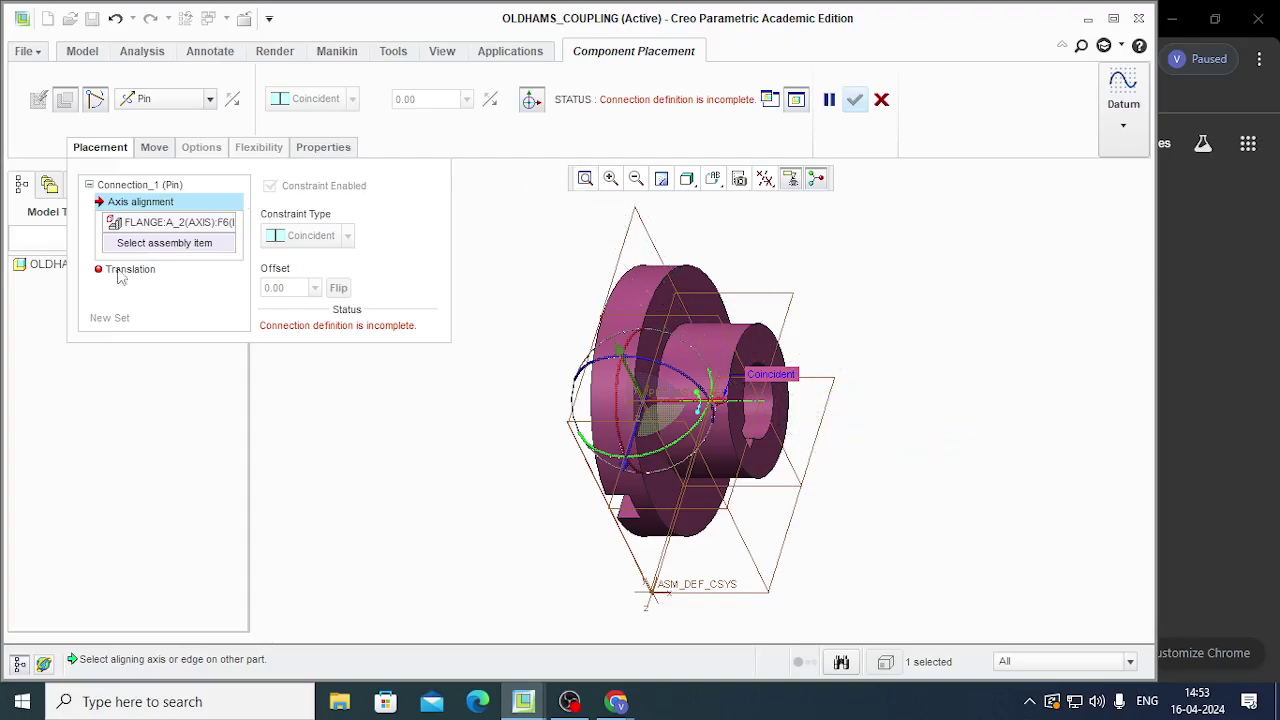
pyautogui.moveTo(688, 394); pyautogui.dragTo(804, 405)
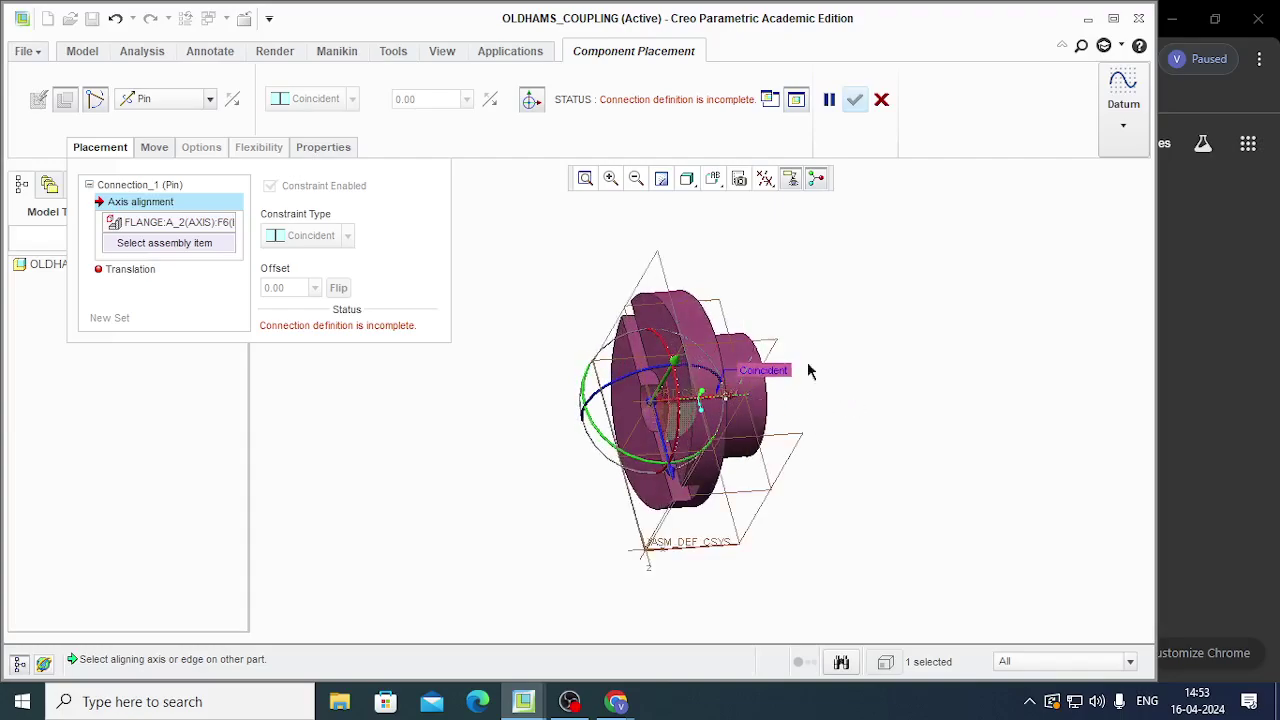
pyautogui.moveTo(810, 371); pyautogui.dragTo(872, 440, button='middle')
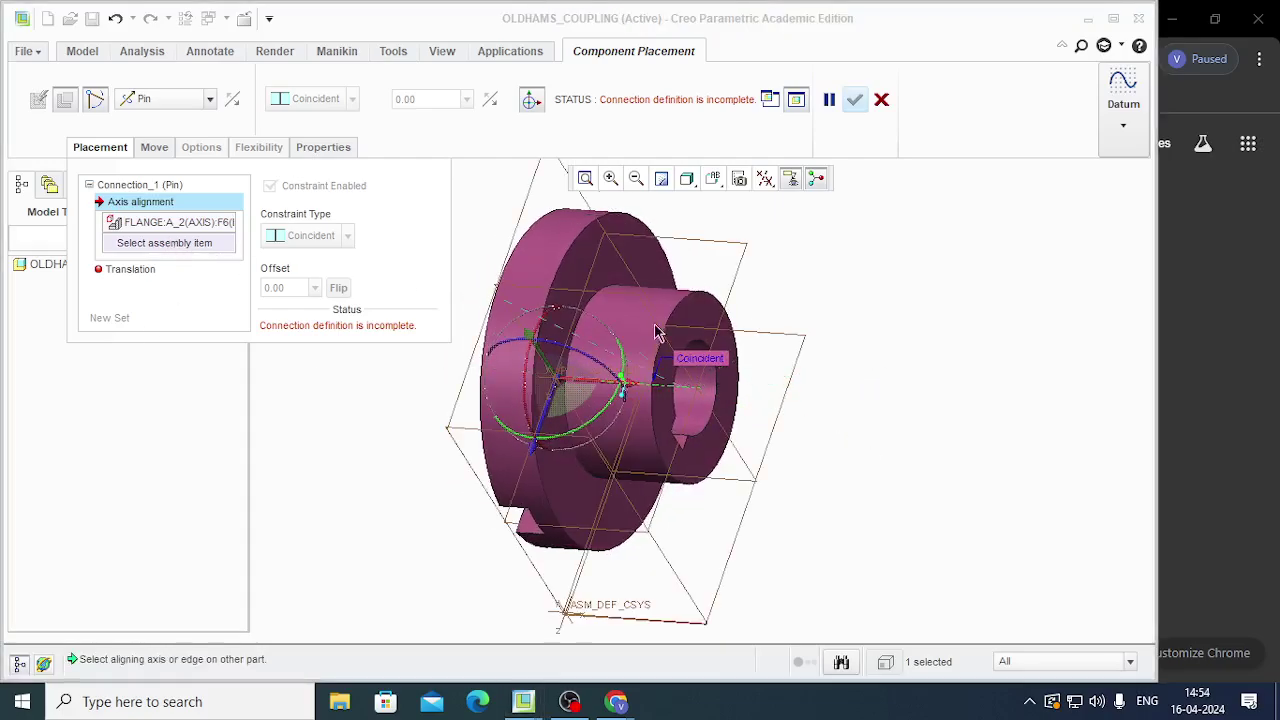
pyautogui.click(720, 395)
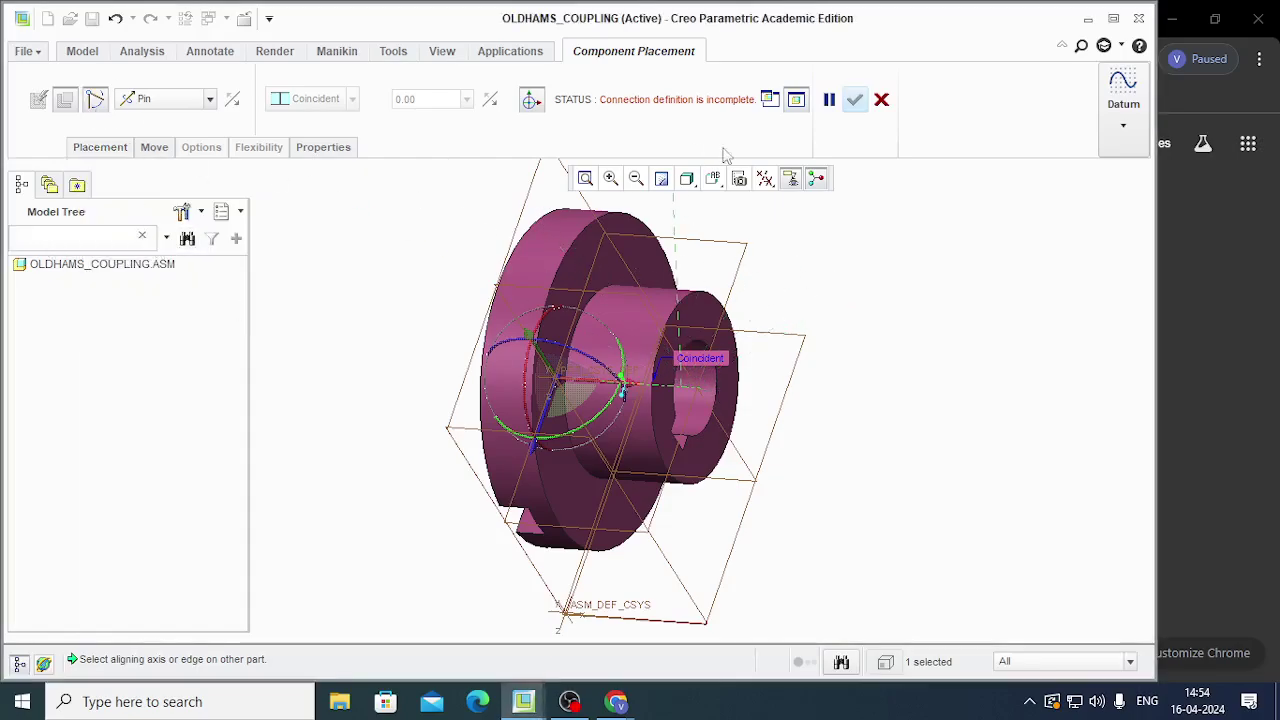
pyautogui.click(881, 99)
pyautogui.click(596, 371)
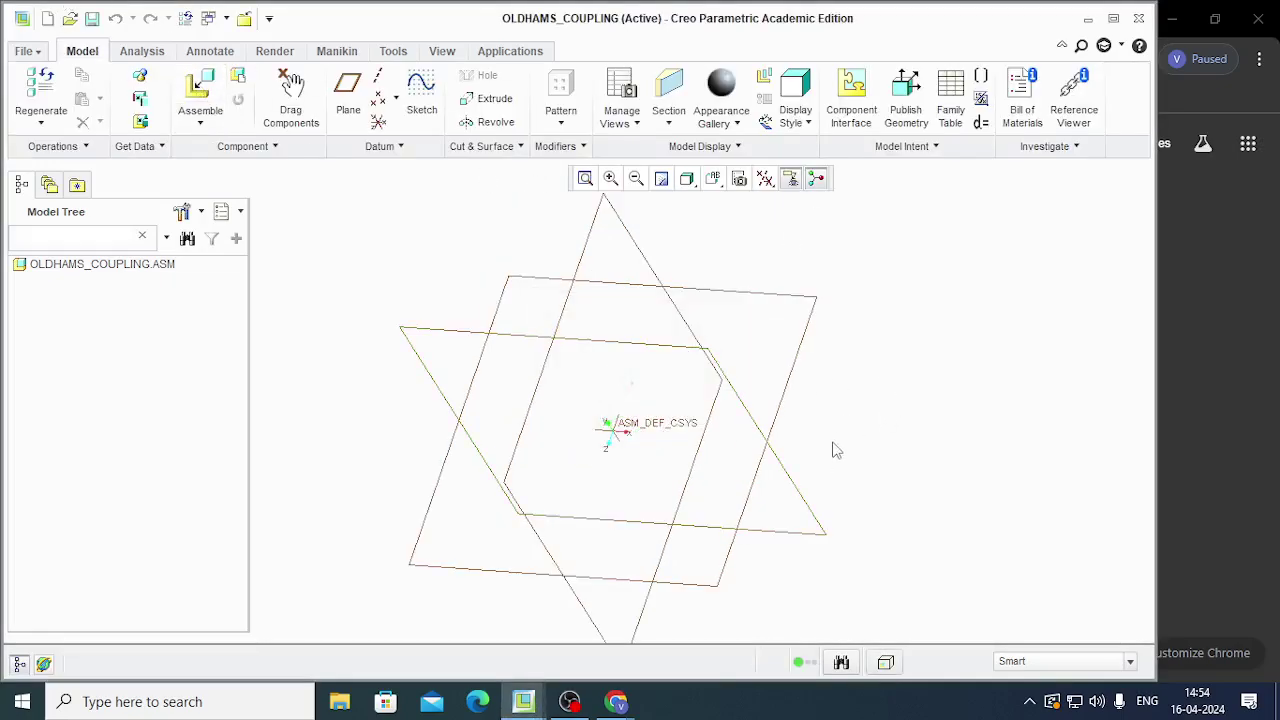
# Create a datum axis through the intersection of the ASM_FRONT and ASM_TOP datum planes
pyautogui.moveTo(836, 450); pyautogui.dragTo(808, 414, button='middle')
pyautogui.moveTo(686, 423)
pyautogui.mouseDown(button='middle')
pyautogui.moveTo(711, 409)
pyautogui.moveTo(684, 409)
pyautogui.mouseUp(button='middle')
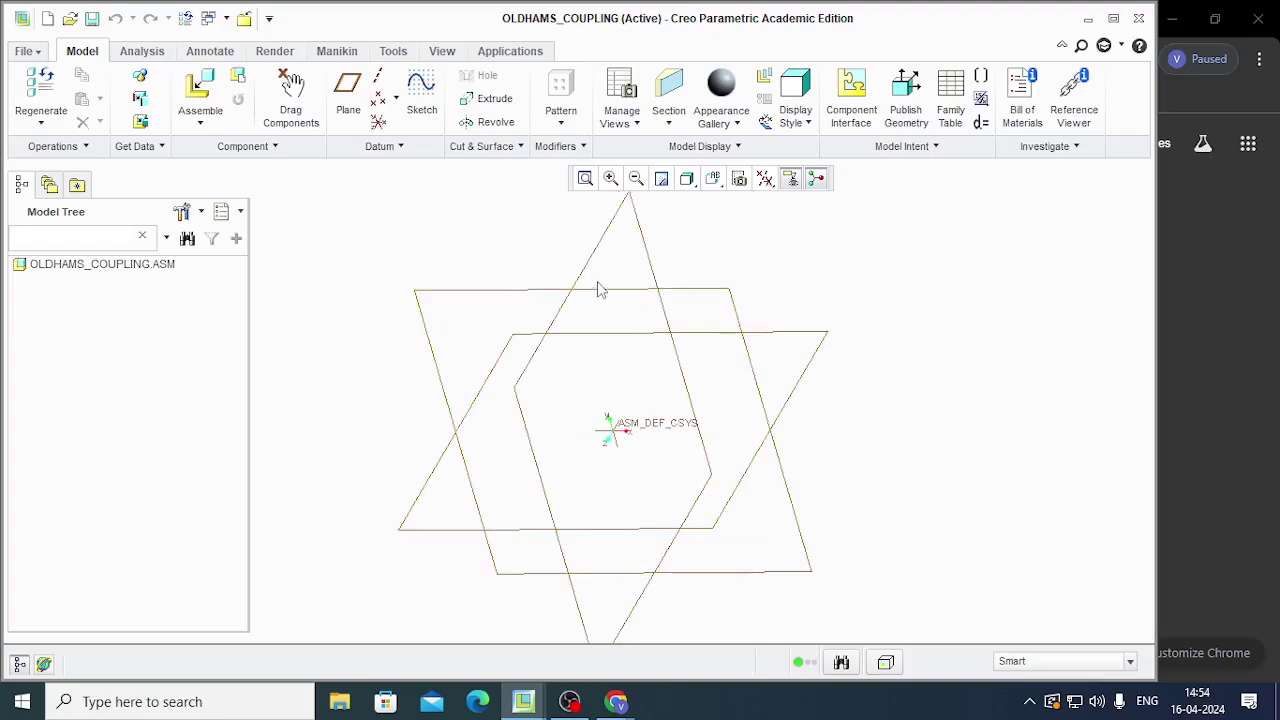
pyautogui.click(378, 77)
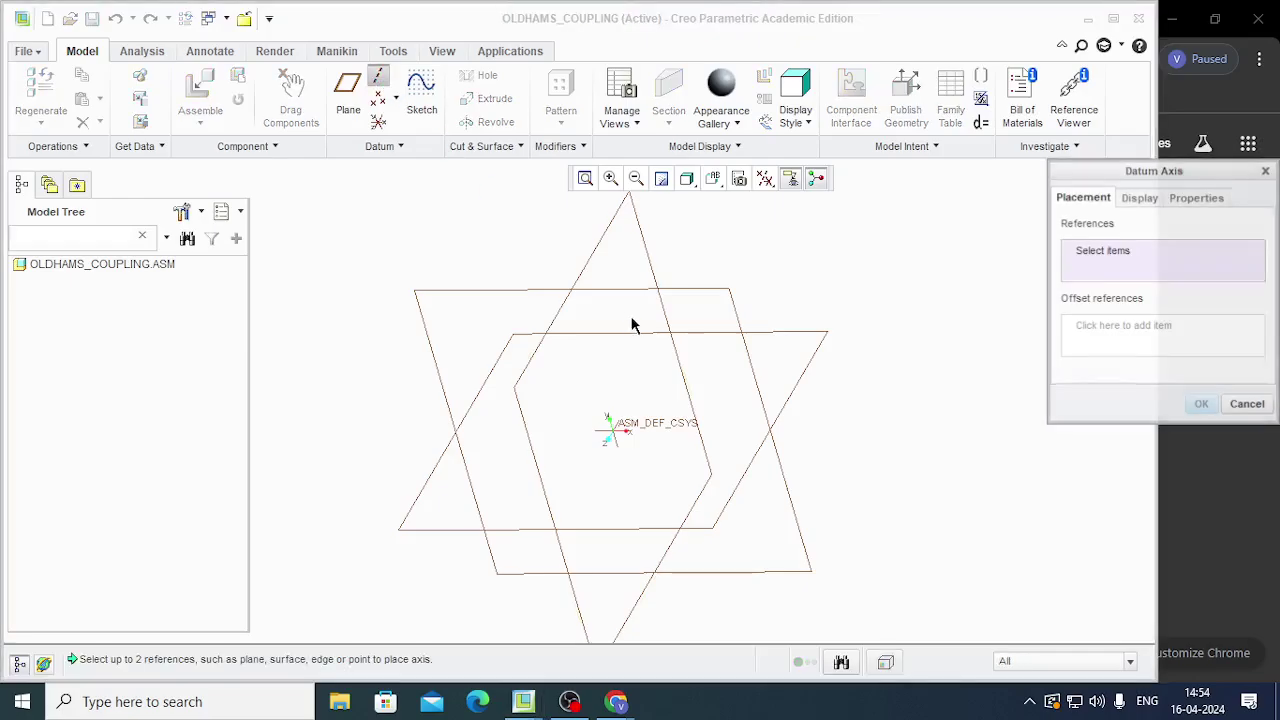
pyautogui.click(737, 314)
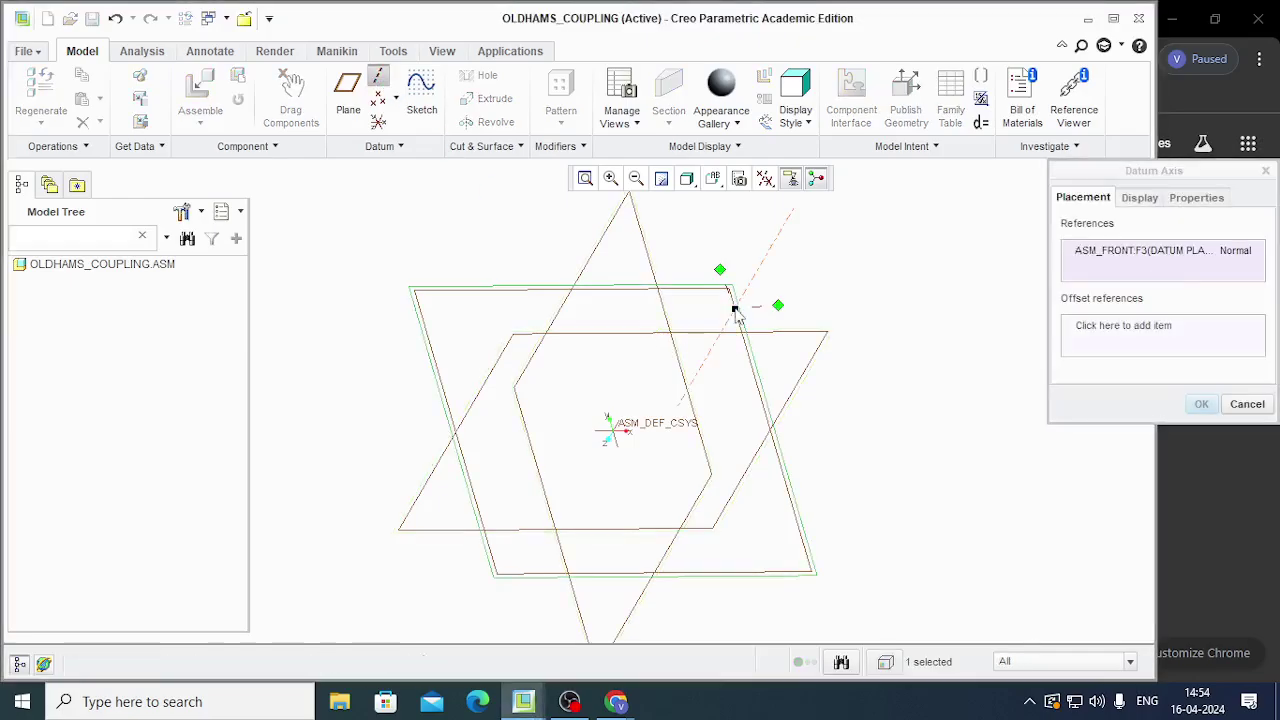
pyautogui.keyDown('ctrl'); pyautogui.click(807, 360); pyautogui.keyUp('ctrl')
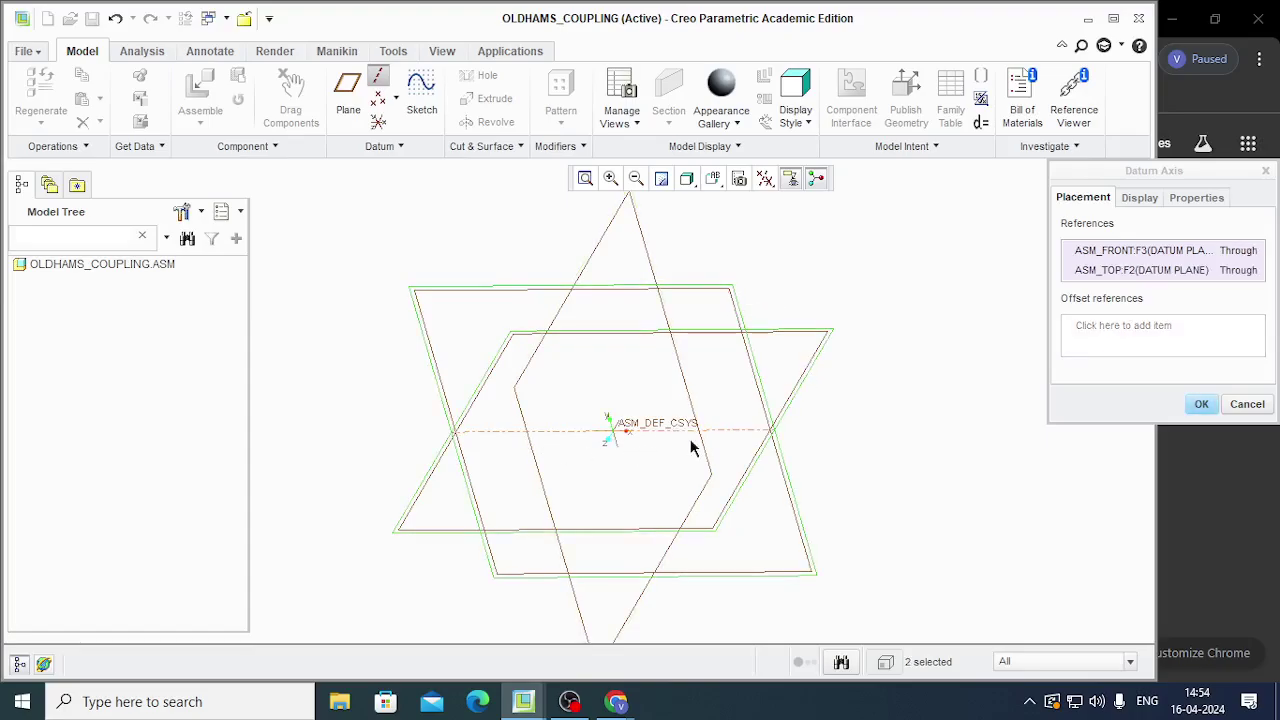
pyautogui.click(1201, 404)
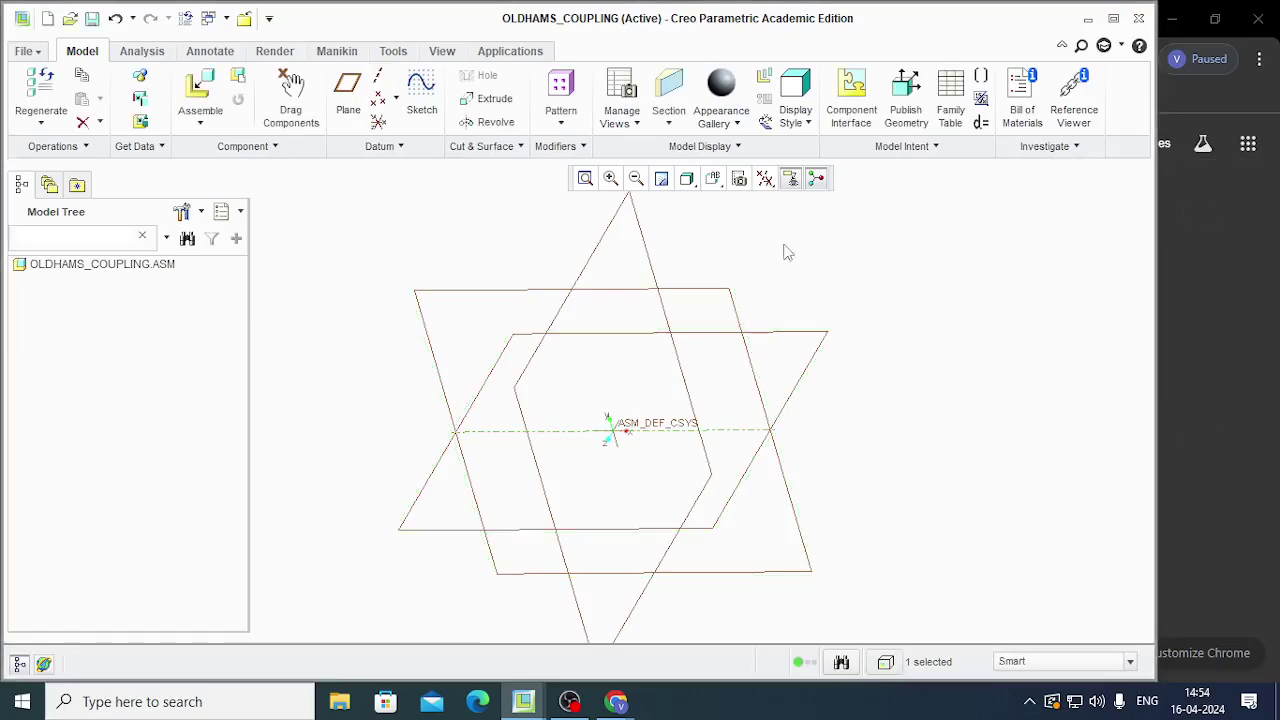
# Bring flange.prt from the Ex5_1 folder into the assembly and shift it clear of its initial position
pyautogui.click(212, 82)
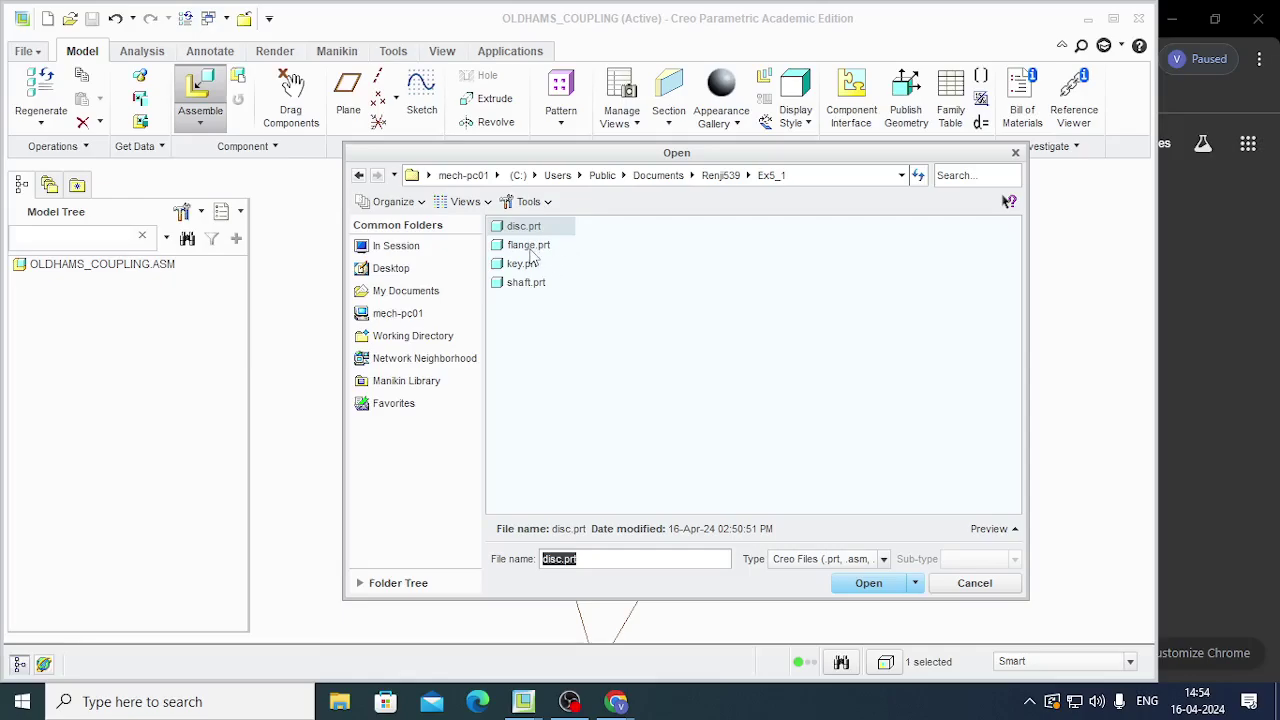
pyautogui.click(528, 245)
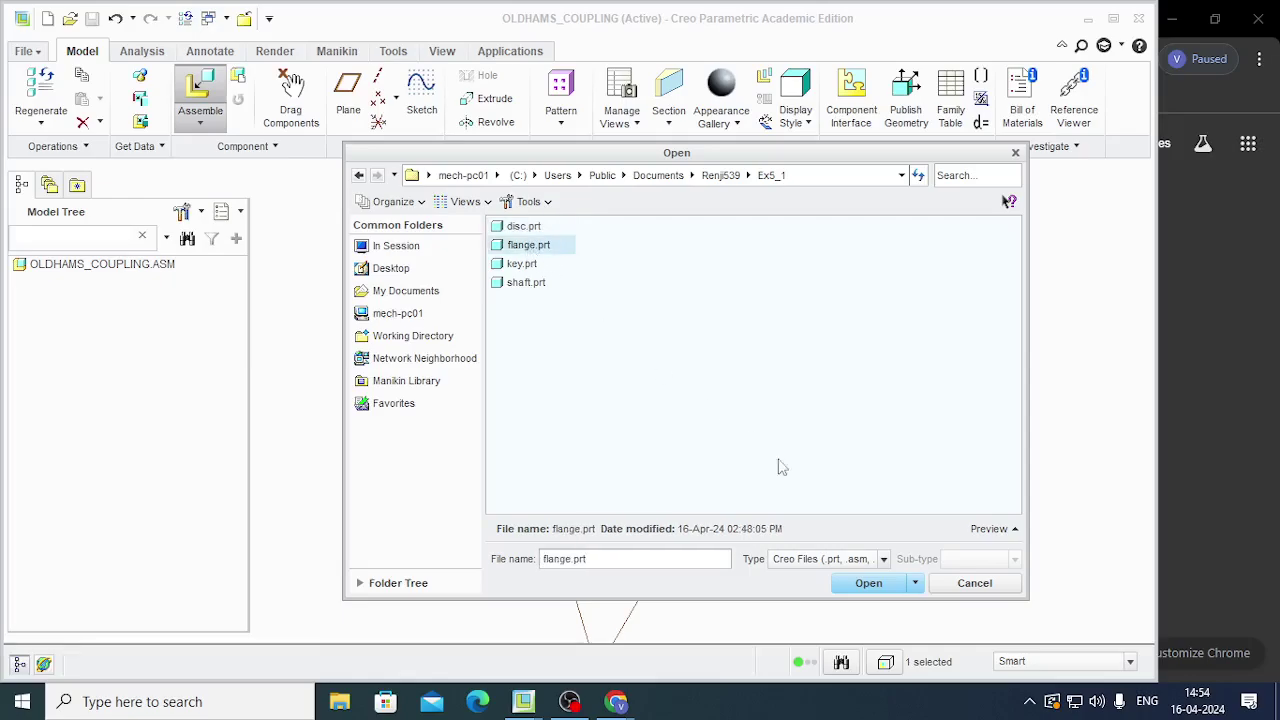
pyautogui.click(868, 583)
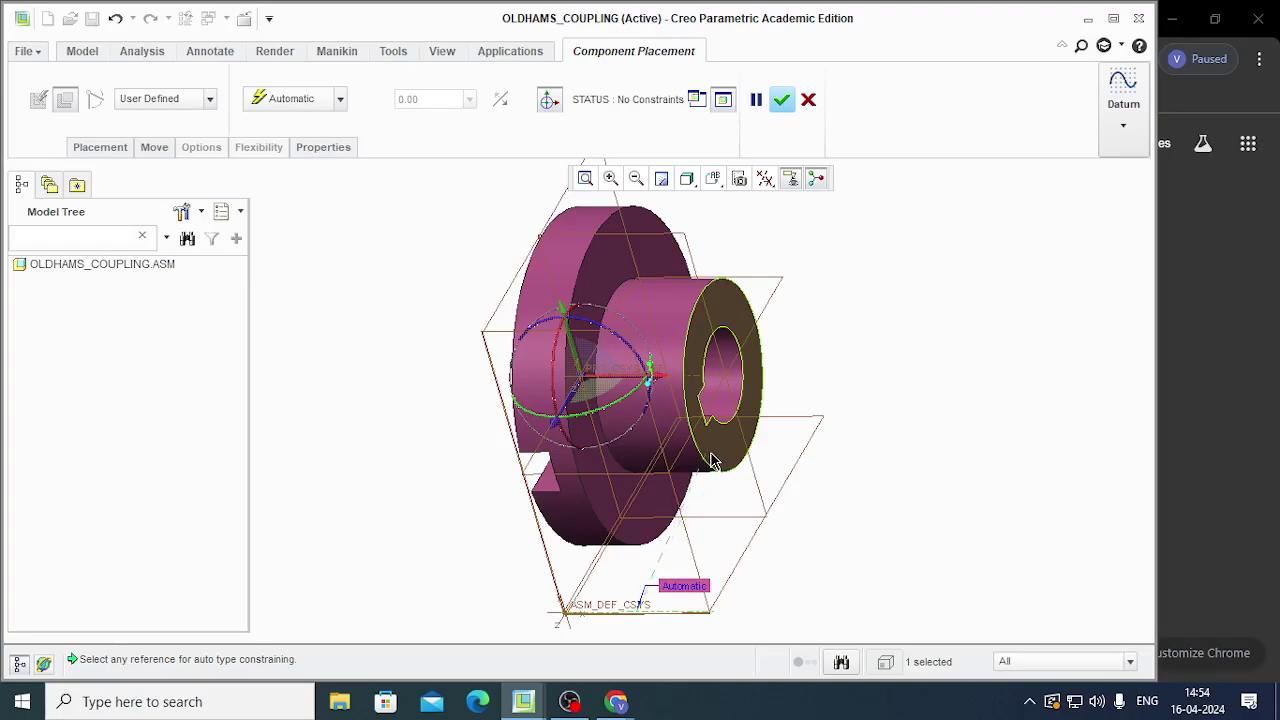
pyautogui.moveTo(868, 437); pyautogui.dragTo(835, 449, button='middle')
pyautogui.moveTo(909, 431); pyautogui.dragTo(951, 371, button='middle')
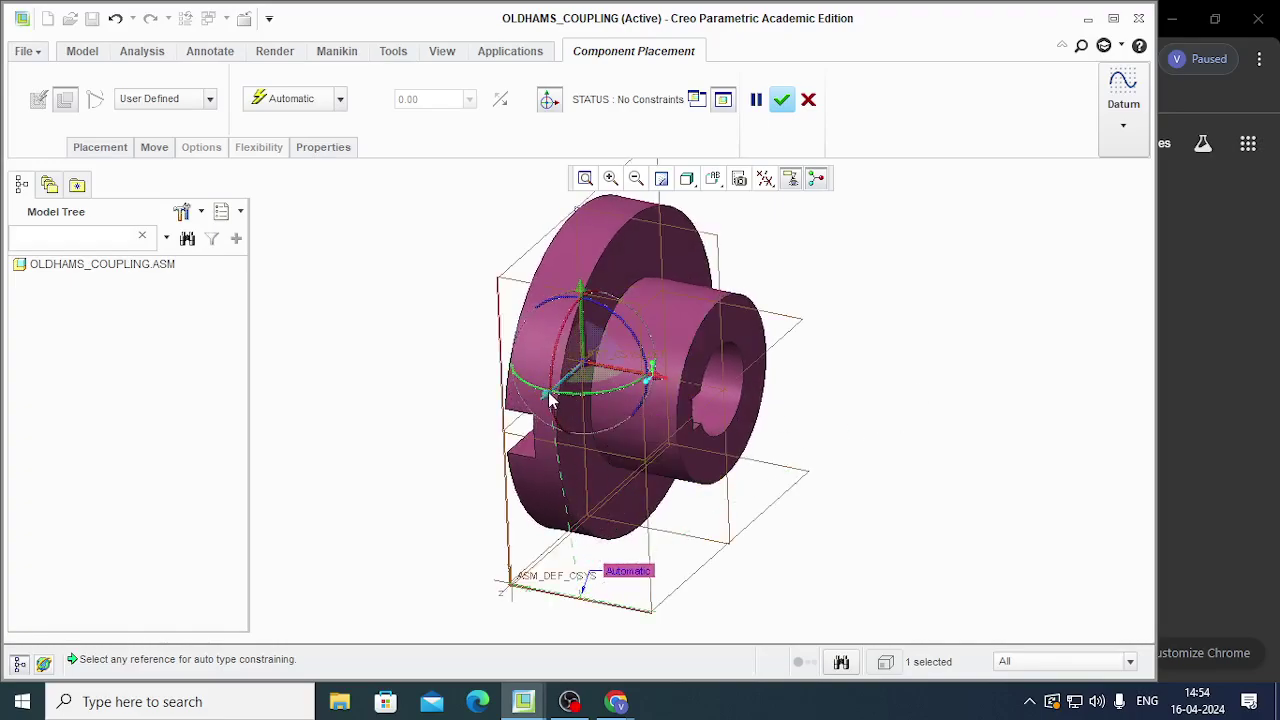
pyautogui.moveTo(551, 400); pyautogui.dragTo(475, 445)
pyautogui.moveTo(886, 434); pyautogui.dragTo(855, 430, button='middle')
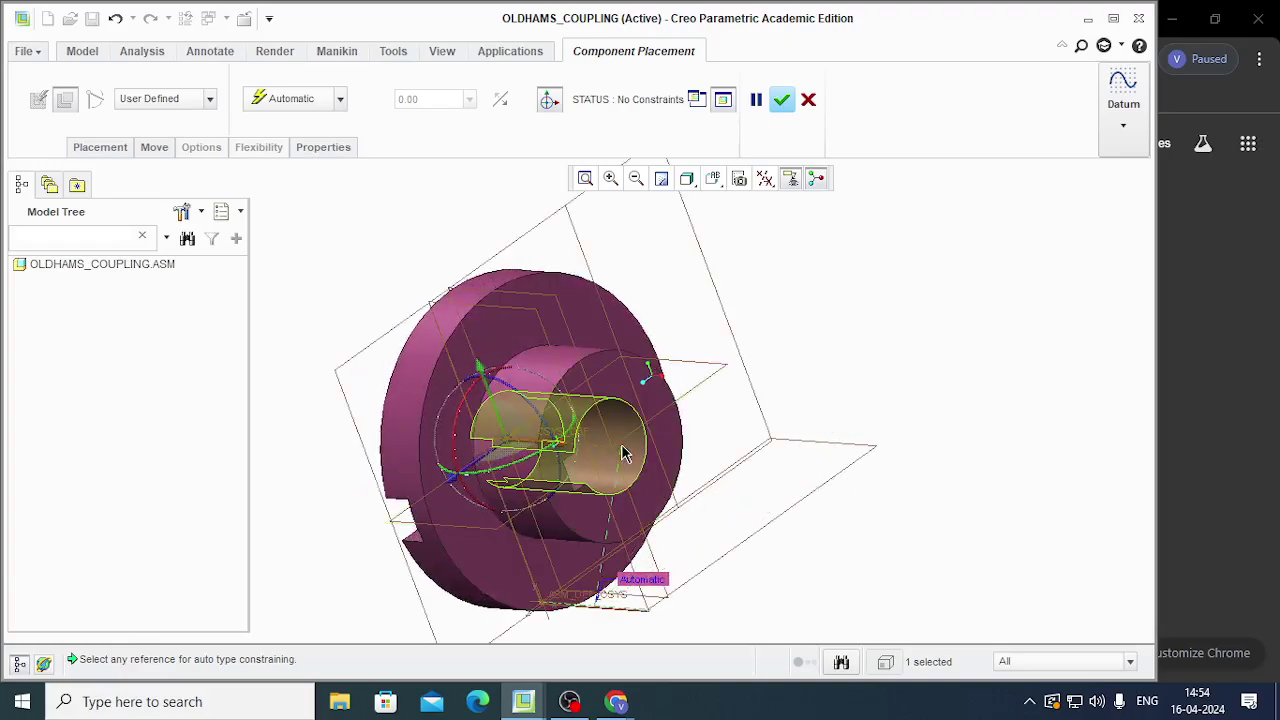
pyautogui.click(604, 455)
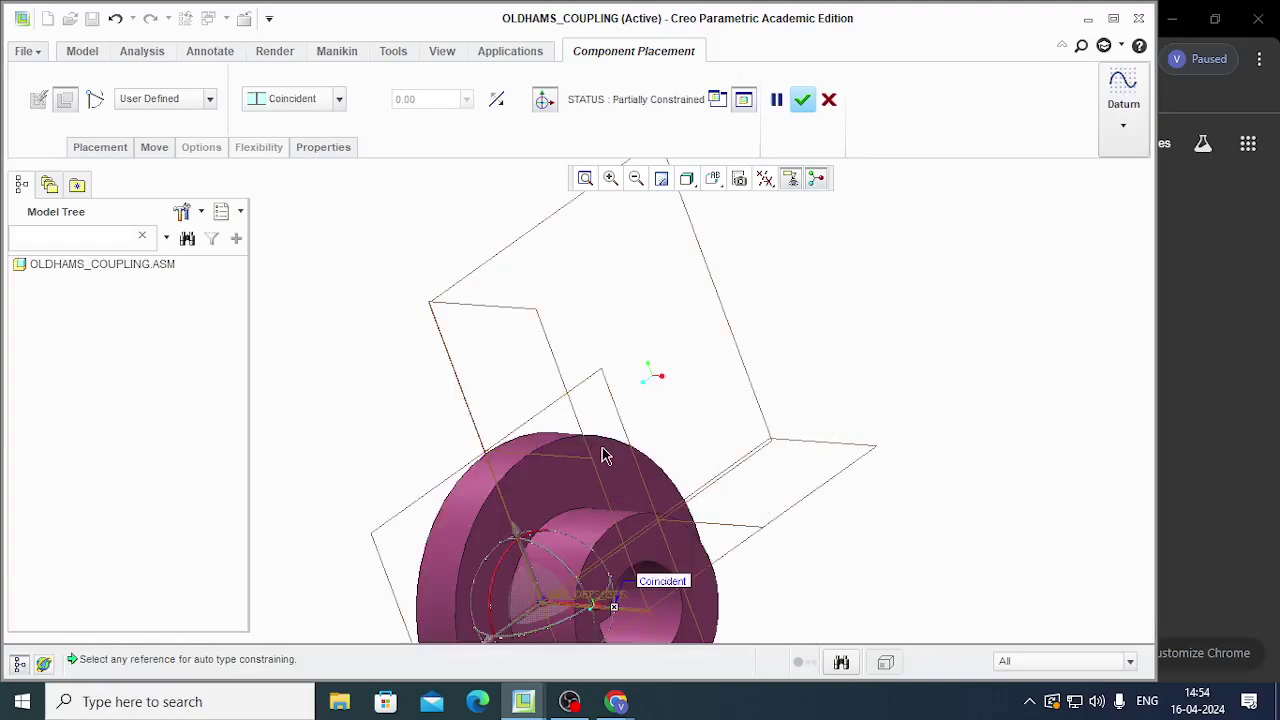
pyautogui.moveTo(886, 357); pyautogui.dragTo(881, 454, button='middle')
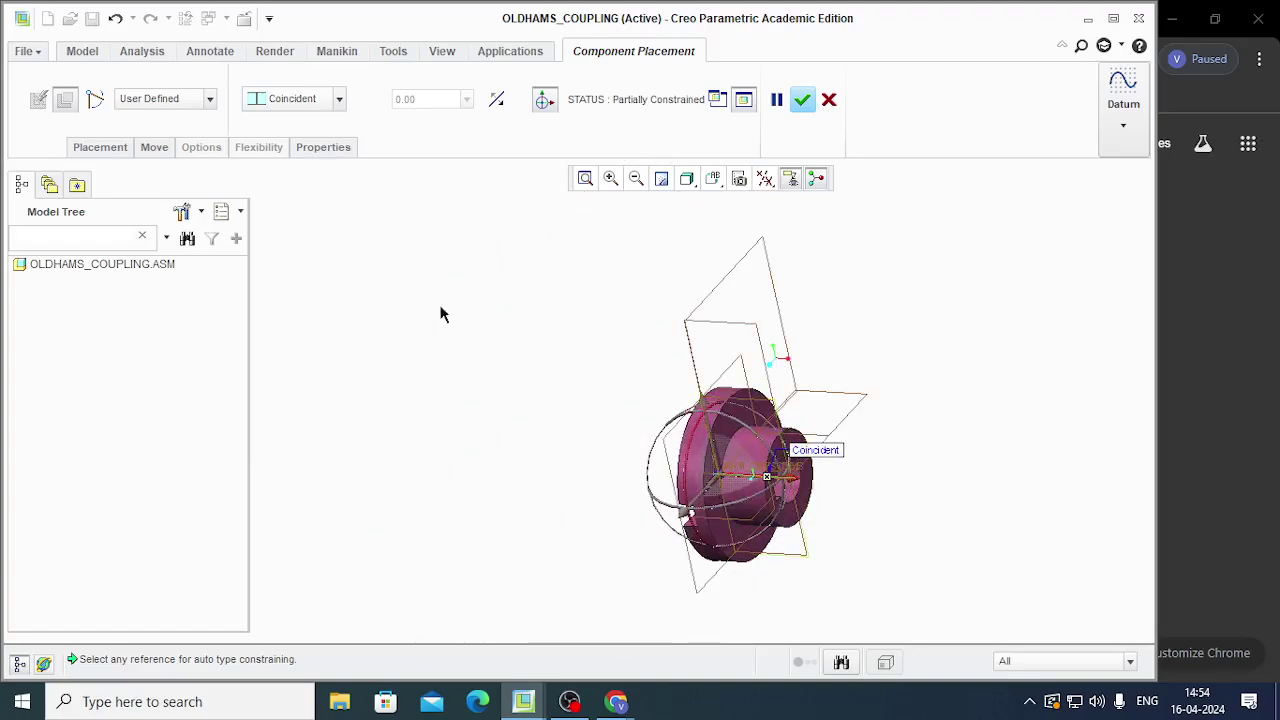
pyautogui.click(872, 278)
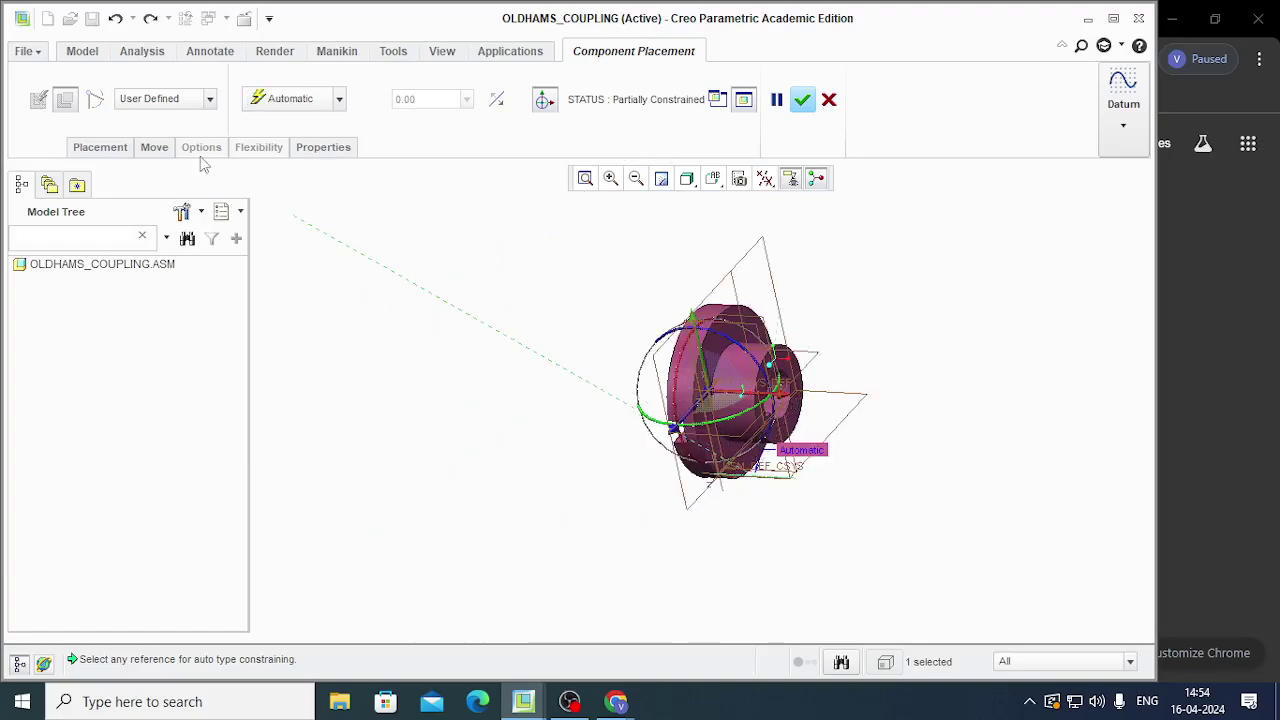
# Give the flange a Pin connection and align its bore axis with the assembly's datum axis
pyautogui.click(205, 98)
pyautogui.click(163, 151)
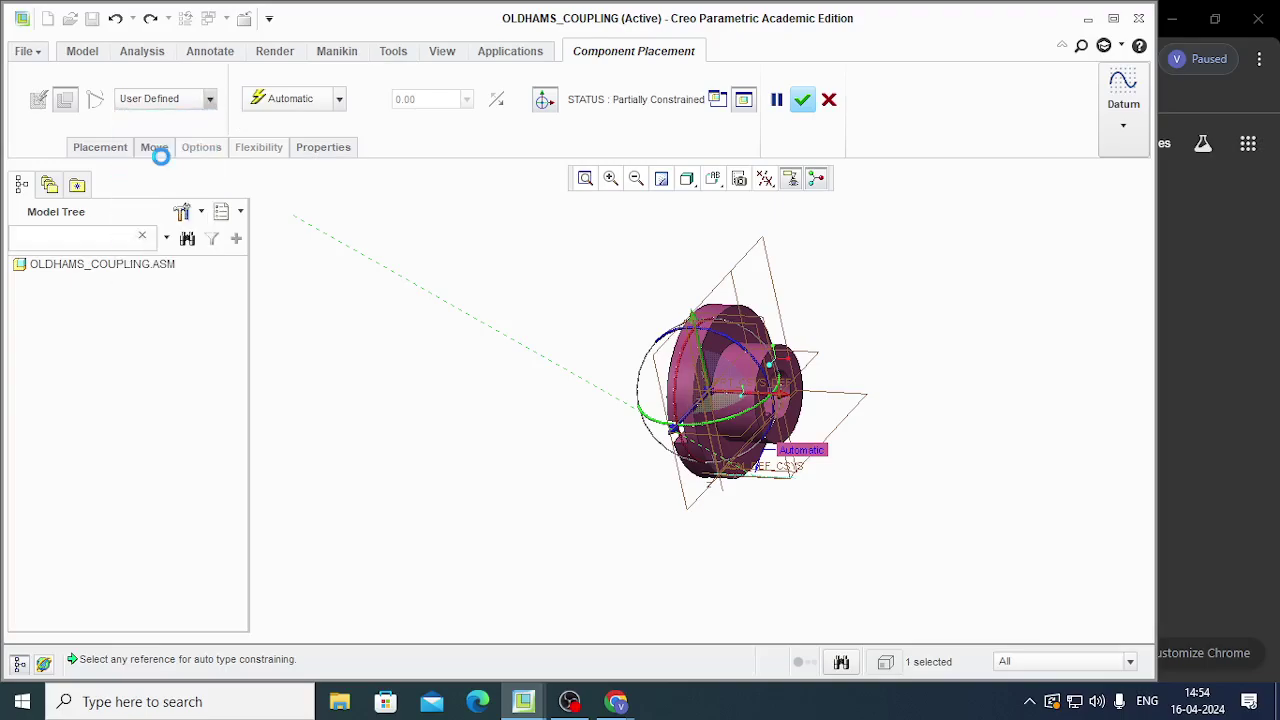
pyautogui.scroll(5, 787, 405)
pyautogui.click(760, 397)
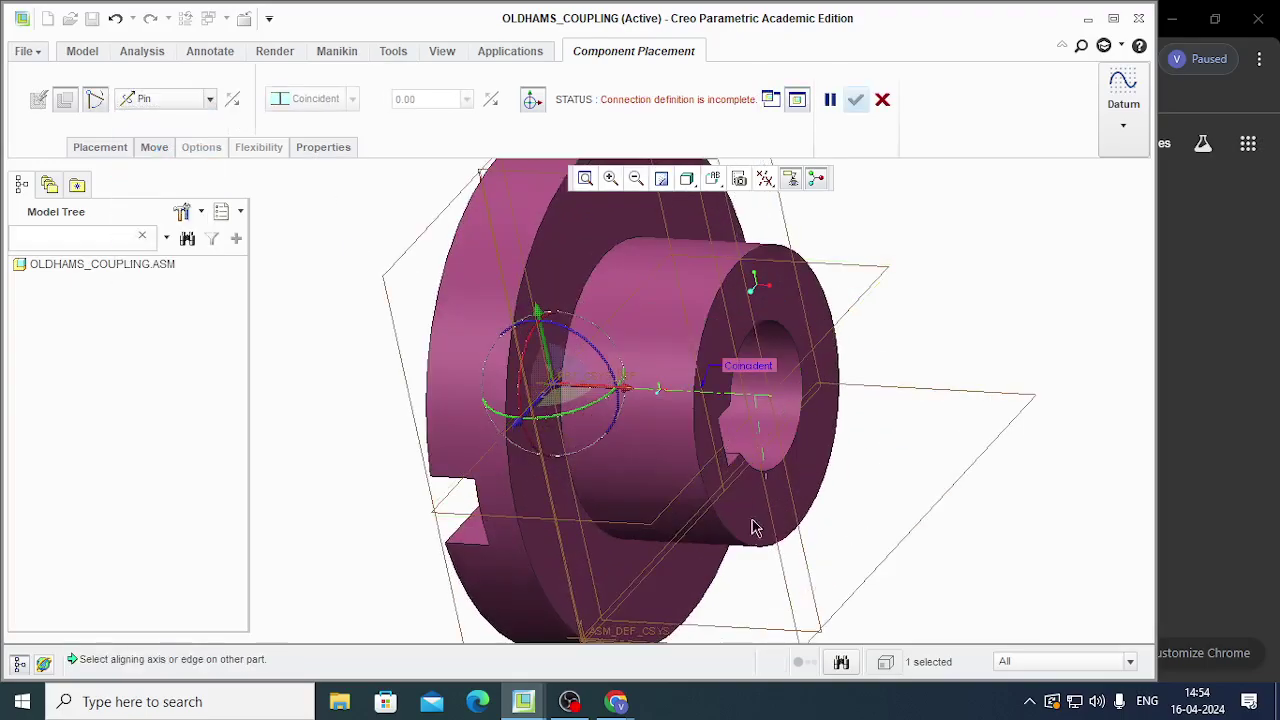
pyautogui.scroll(-5, 776, 543)
pyautogui.click(766, 551)
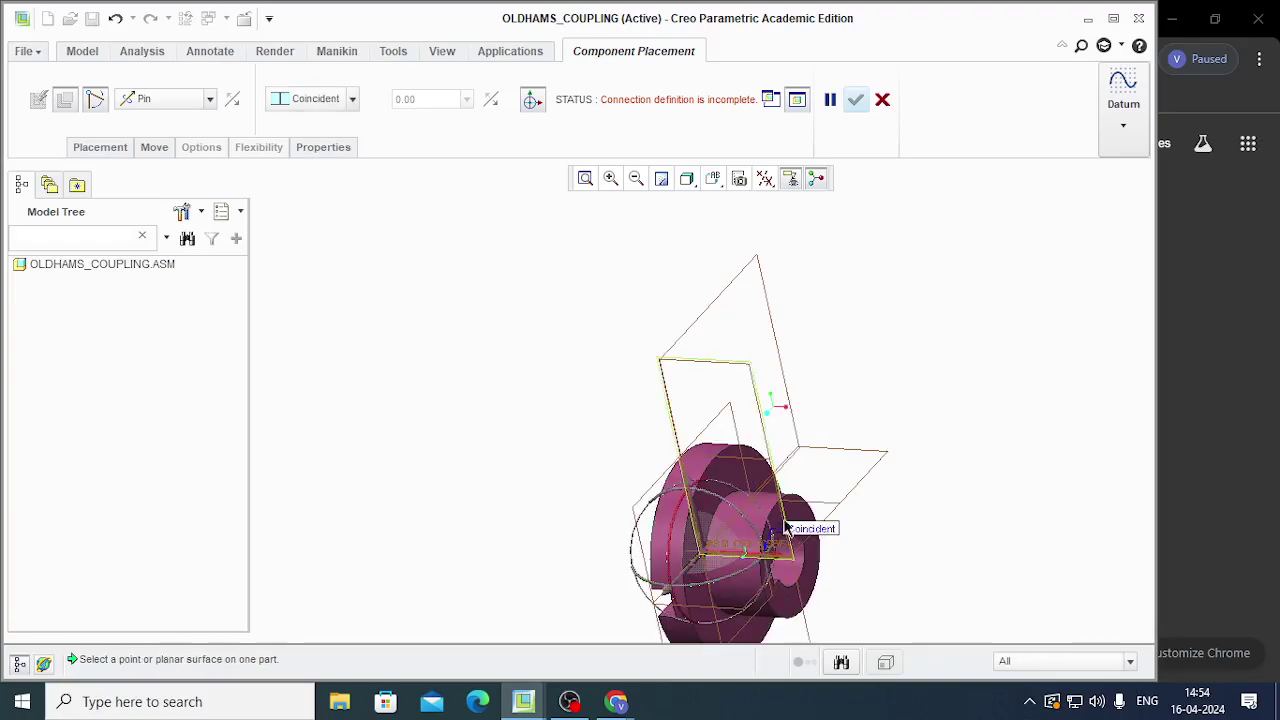
# Set the Pin translation by making the flange's slotted face coincident with the assembly plane perpendicular to the axis, and accept the placement
pyautogui.moveTo(755, 477); pyautogui.dragTo(817, 491, button='middle')
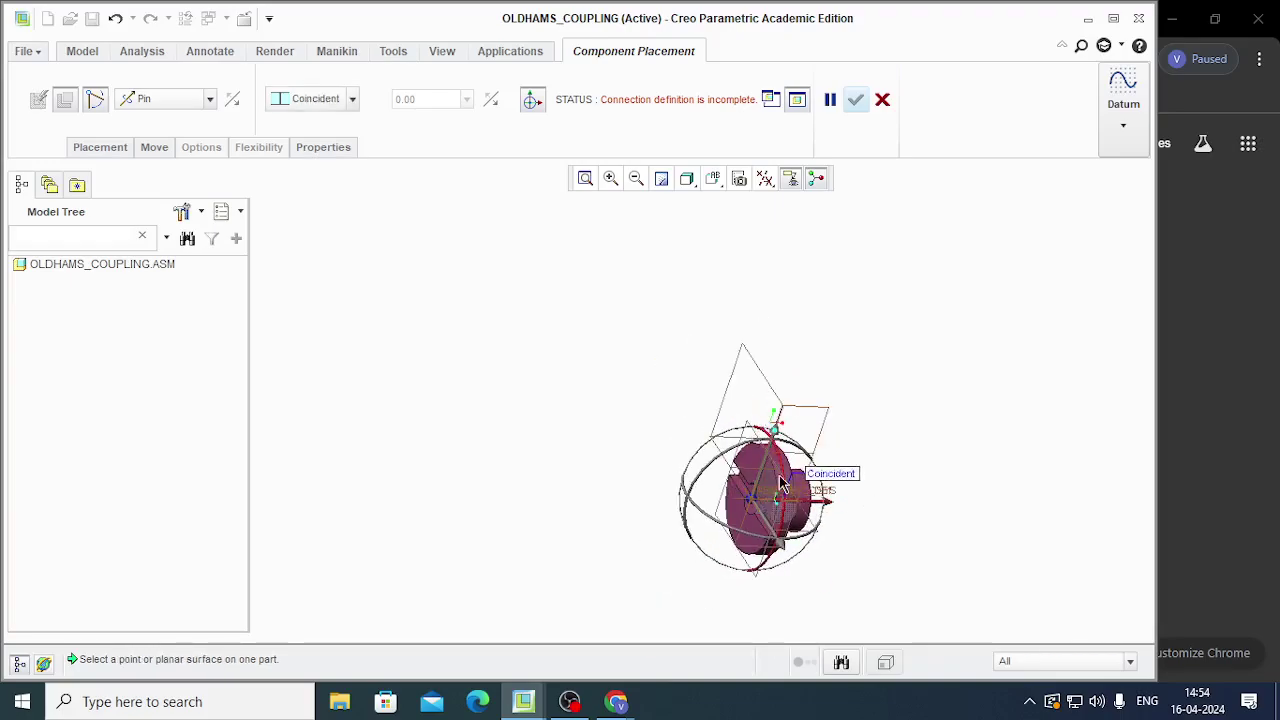
pyautogui.scroll(3, 763, 477)
pyautogui.click(707, 444)
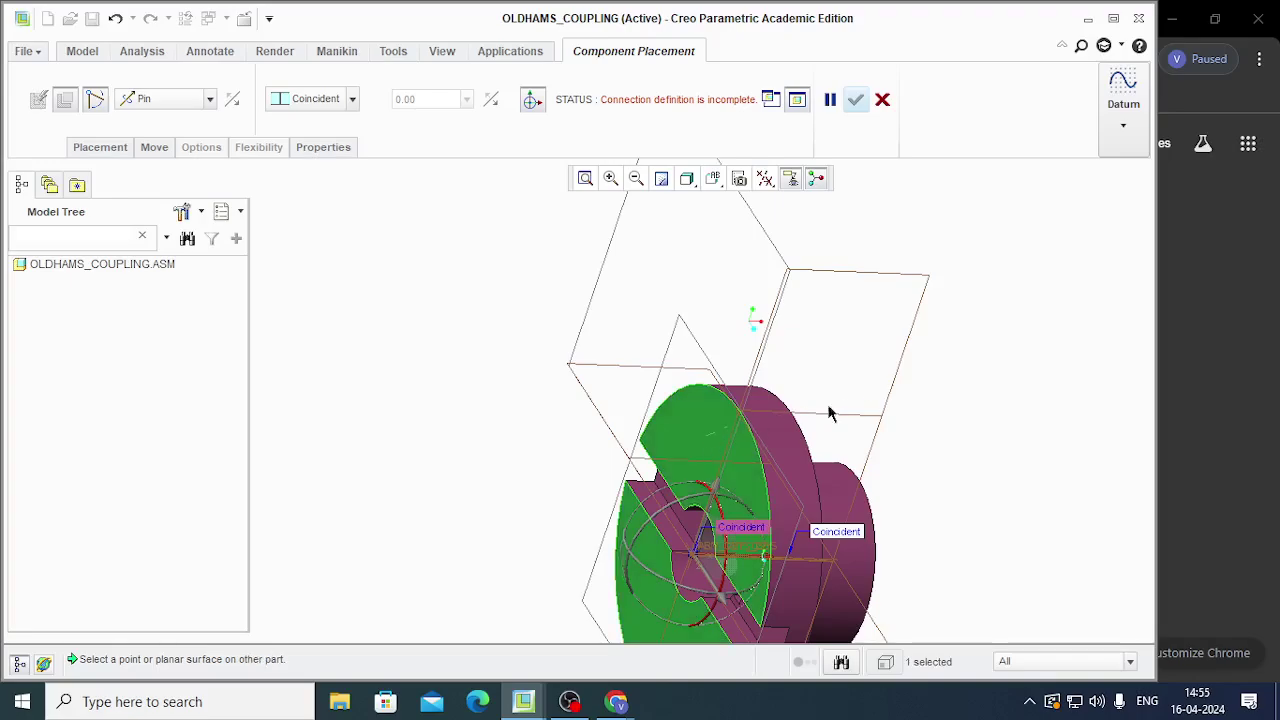
pyautogui.moveTo(829, 414)
pyautogui.mouseDown(button='middle')
pyautogui.moveTo(914, 403)
pyautogui.moveTo(853, 409)
pyautogui.mouseUp(button='middle')
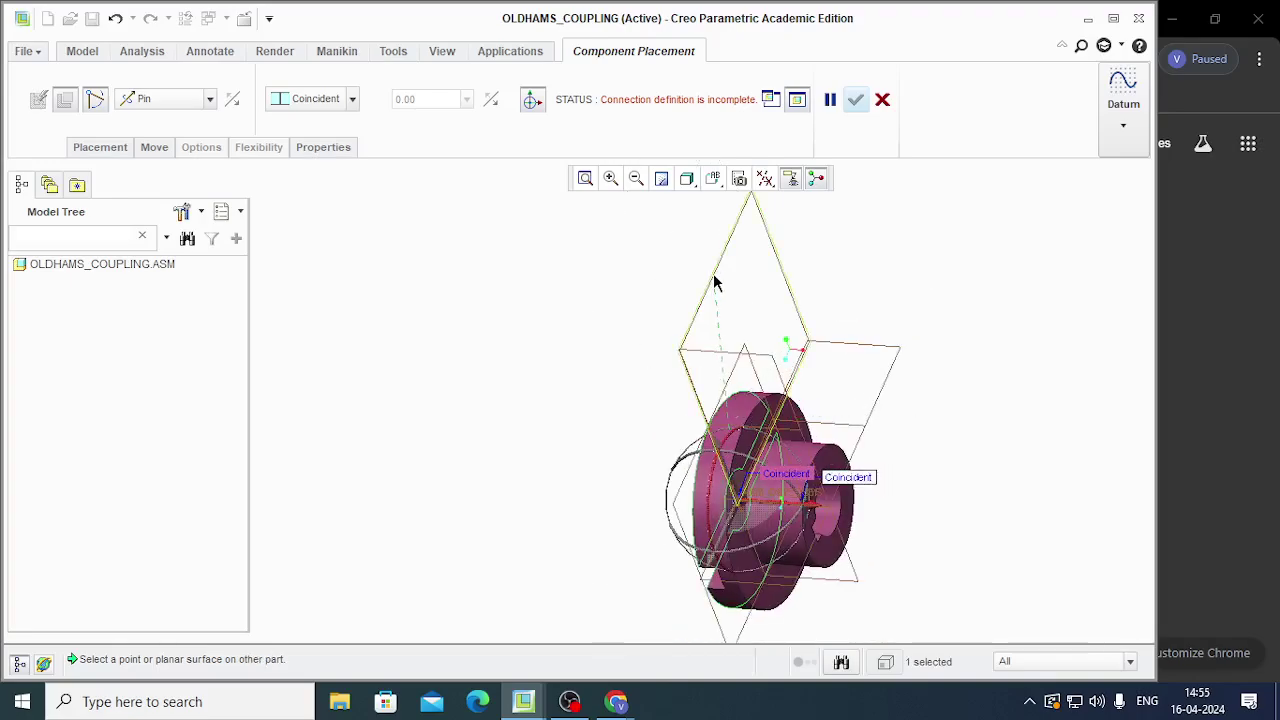
pyautogui.click(714, 283)
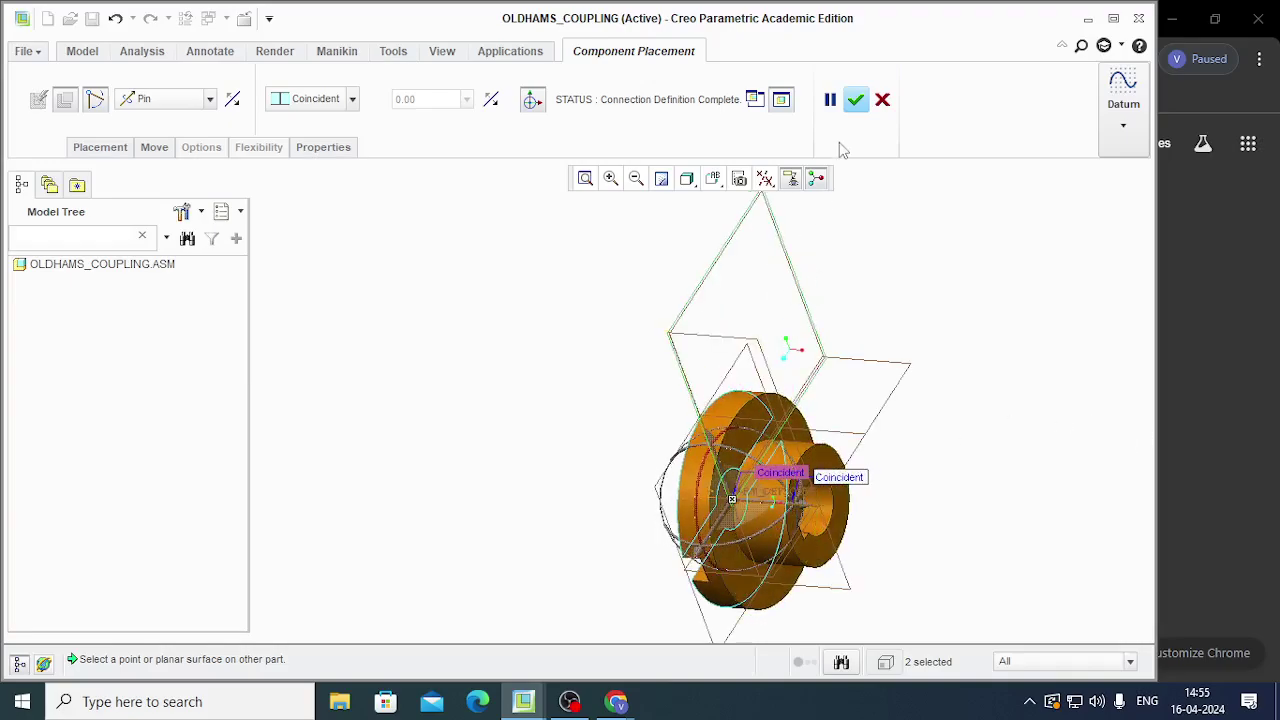
pyautogui.keyDown('ctrl'); pyautogui.keyDown('alt'); pyautogui.moveTo(735, 390); pyautogui.dragTo(705, 433, button='middle'); pyautogui.keyUp('alt'); pyautogui.keyUp('ctrl')
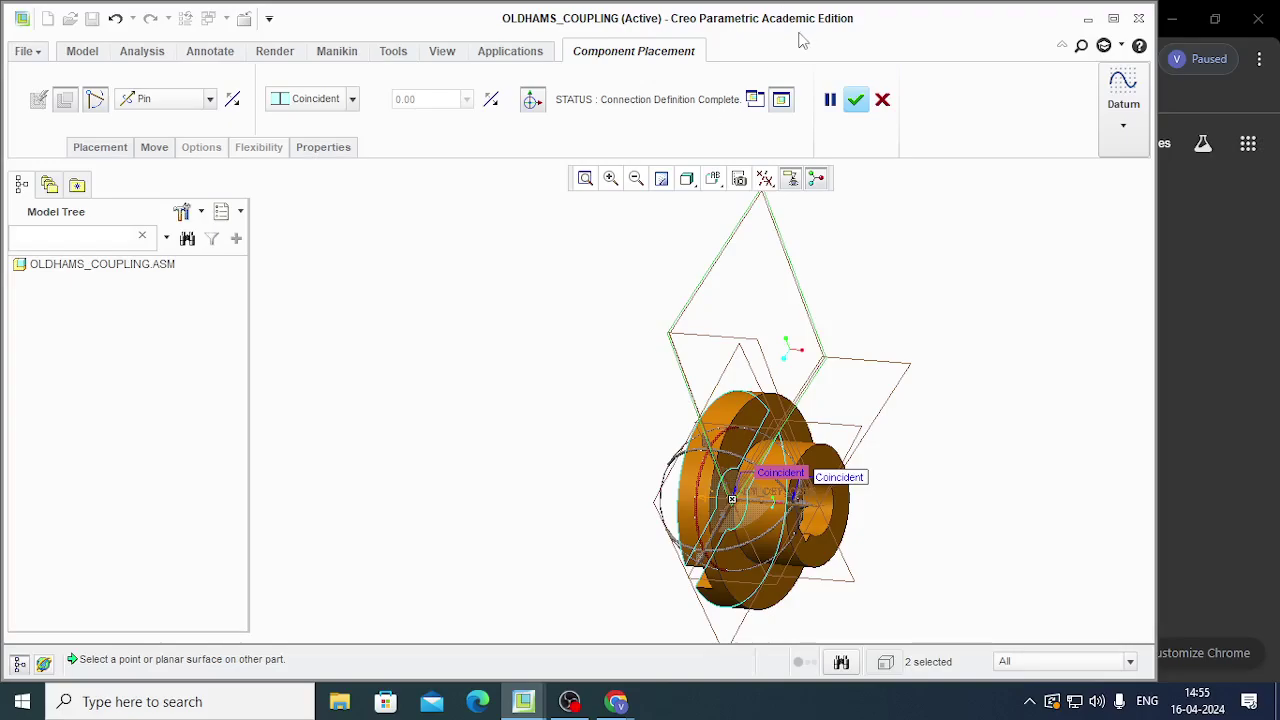
pyautogui.click(856, 99)
pyautogui.moveTo(903, 374); pyautogui.dragTo(903, 335, button='middle')
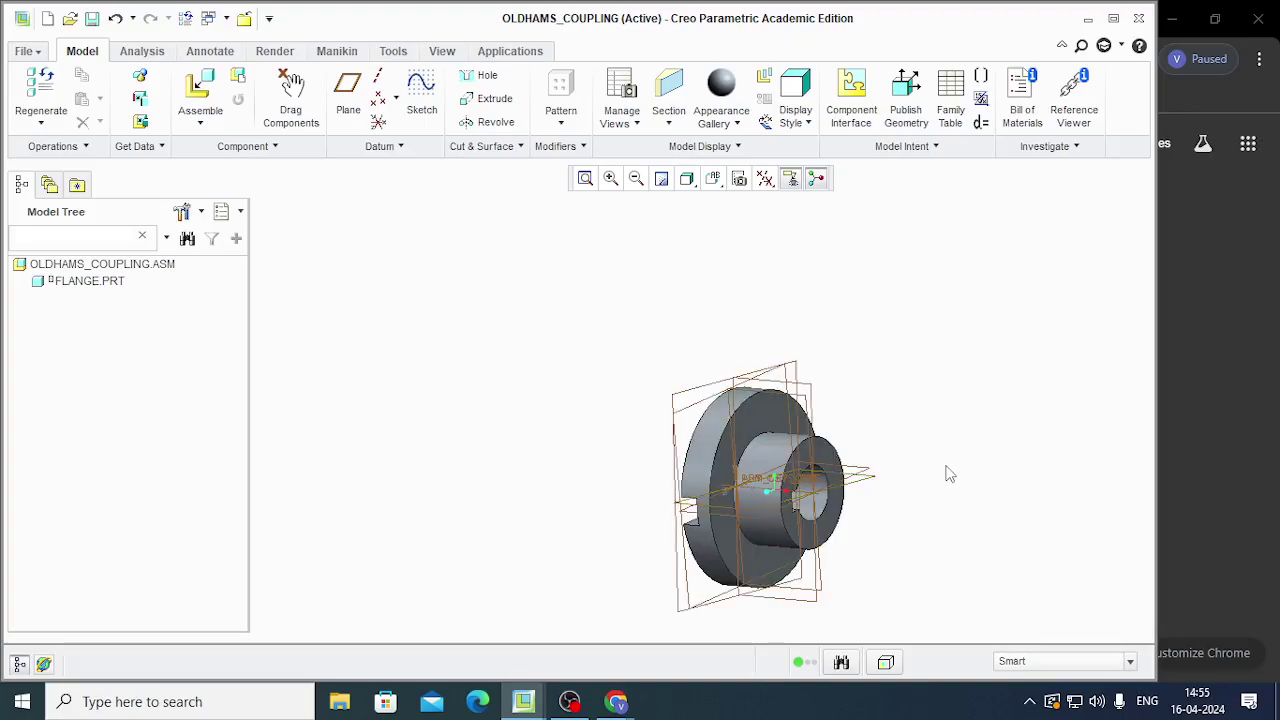
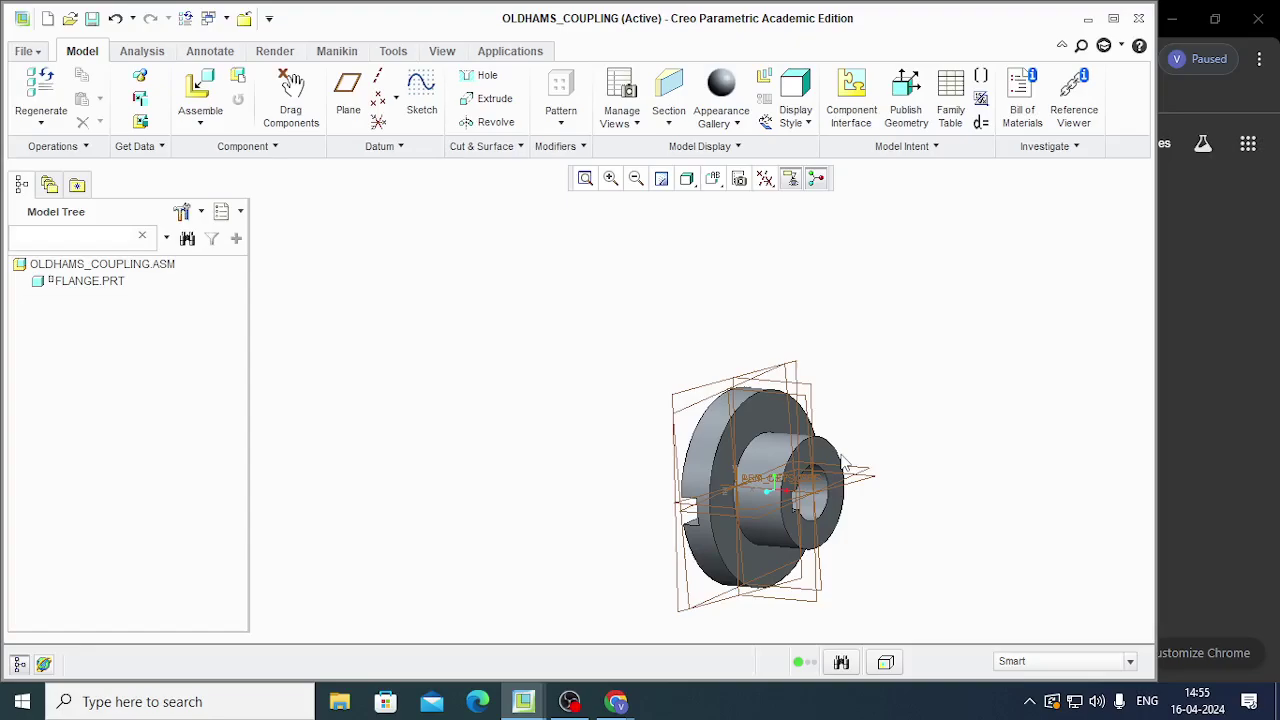
pyautogui.moveTo(953, 536)
pyautogui.mouseDown(button='middle')
pyautogui.moveTo(994, 534)
pyautogui.moveTo(975, 555)
pyautogui.mouseUp(button='middle')
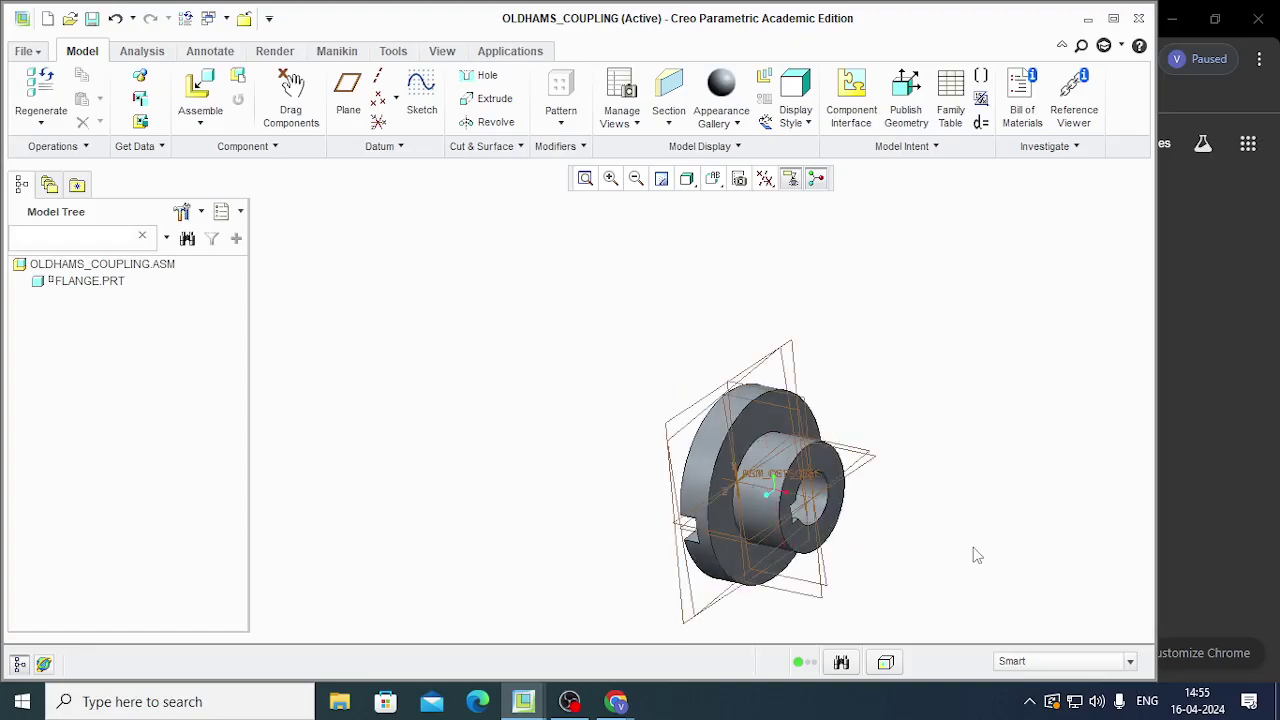
# Create a datum plane offset 3.60 from the ASM_TOP datum plane
pyautogui.click(863, 481)
pyautogui.click(348, 90)
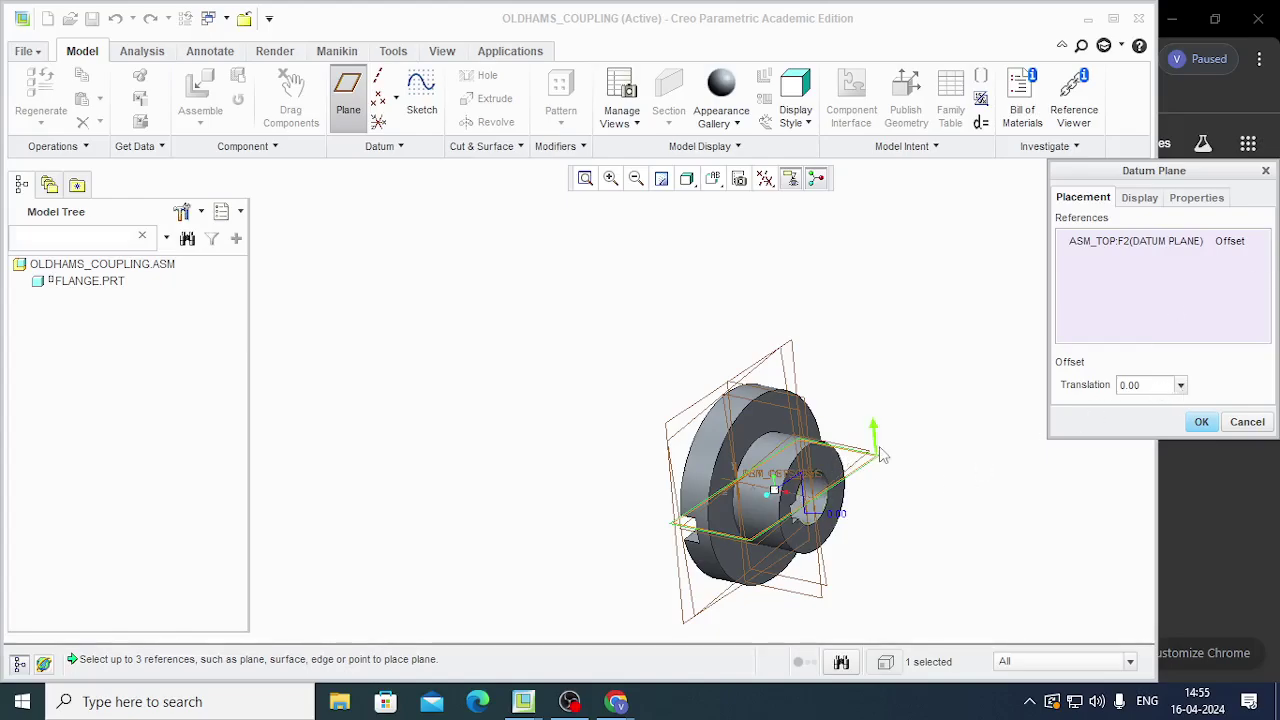
pyautogui.moveTo(774, 490); pyautogui.dragTo(773, 488)
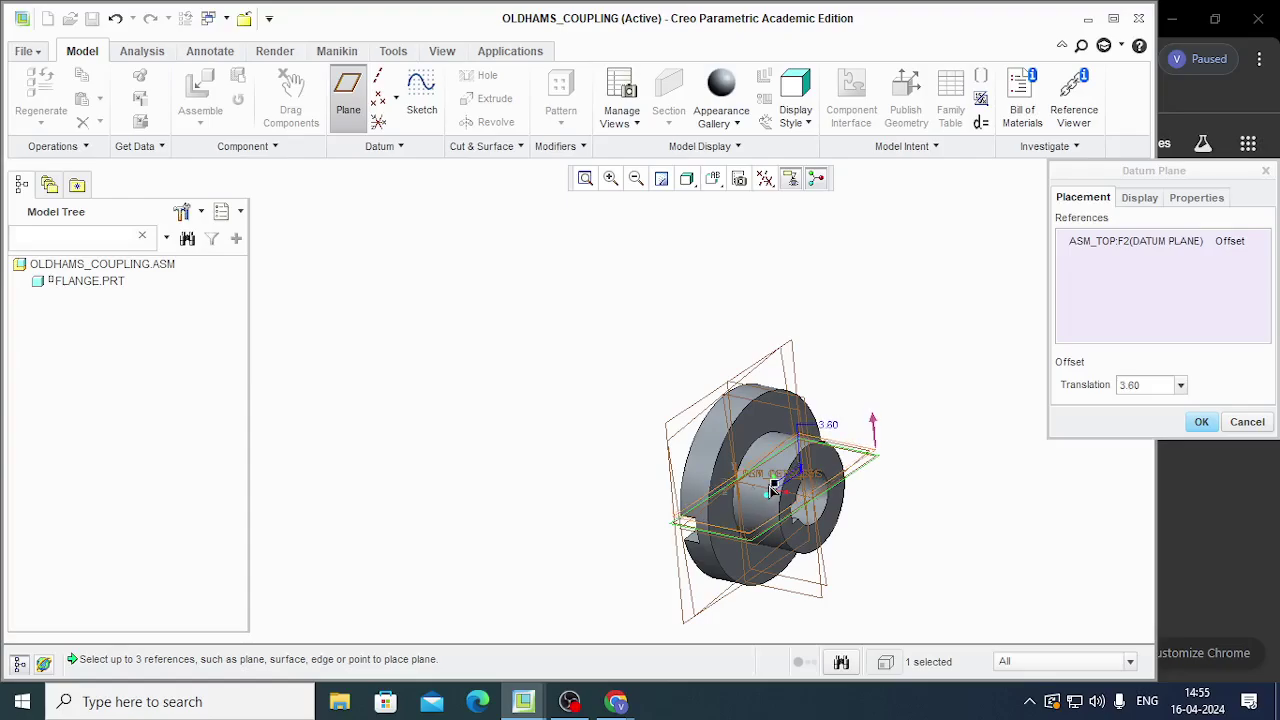
pyautogui.click(1201, 422)
# Create a second datum axis through the intersection of the offset datum plane and the ASM_FRONT plane
pyautogui.scroll(5, 860, 523)
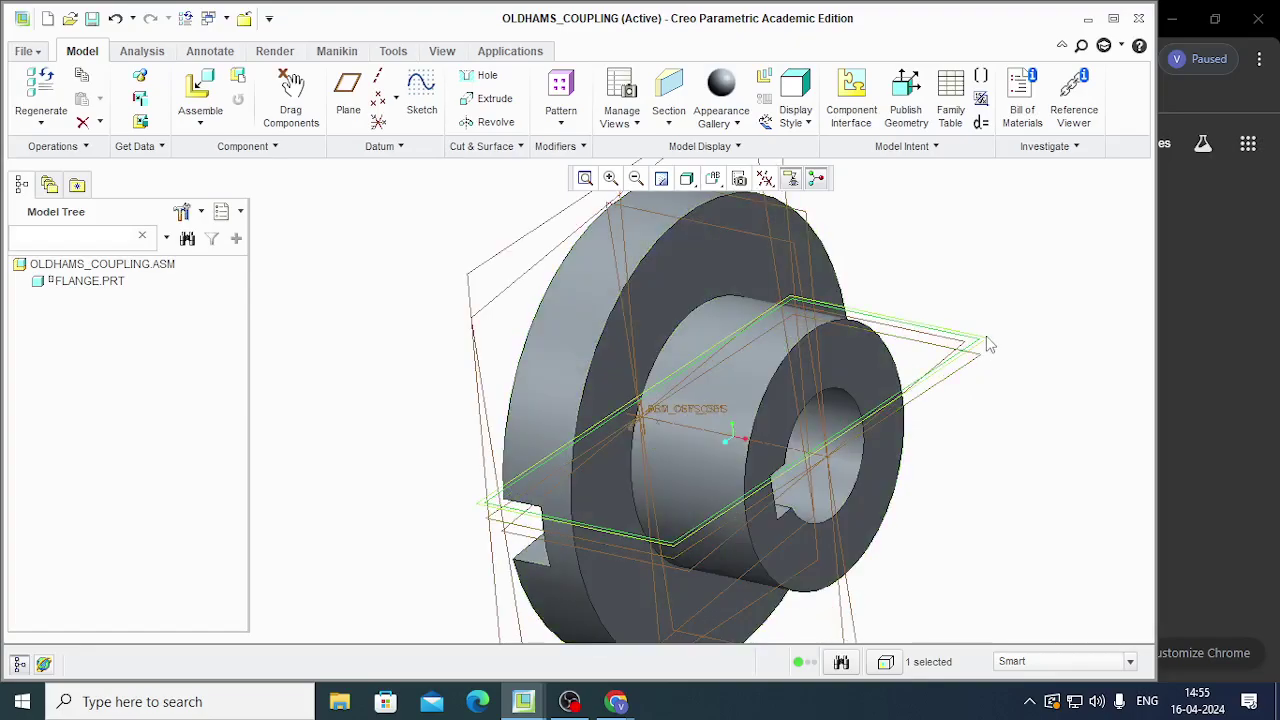
pyautogui.scroll(-3, 960, 336)
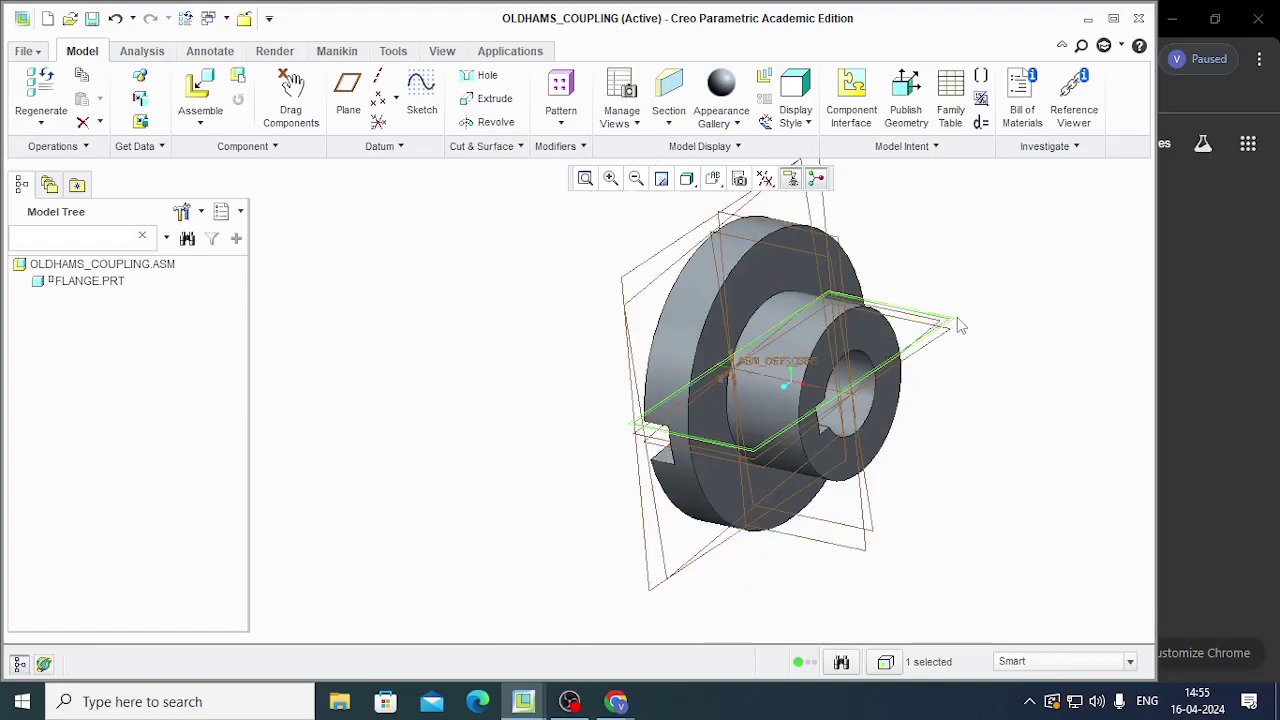
pyautogui.moveTo(1044, 357)
pyautogui.mouseDown(button='middle')
pyautogui.moveTo(1040, 329)
pyautogui.moveTo(1041, 349)
pyautogui.mouseUp(button='middle')
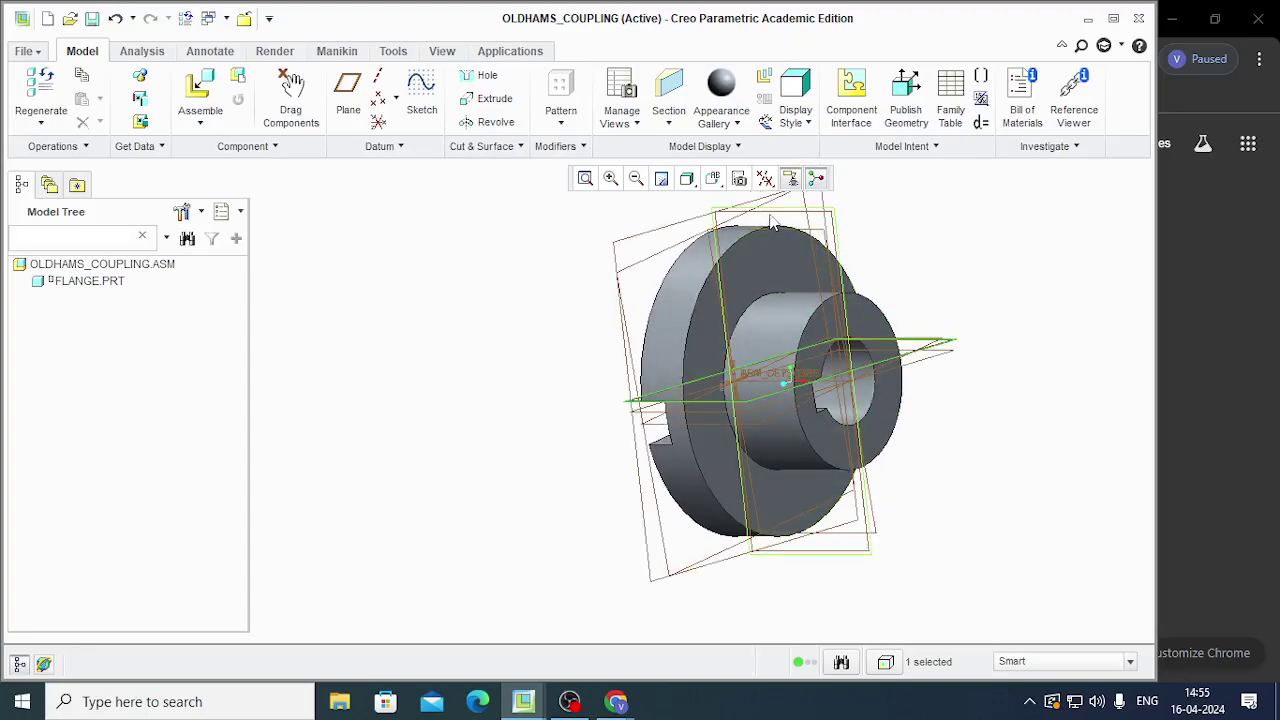
pyautogui.keyDown('ctrl'); pyautogui.click(772, 218); pyautogui.keyUp('ctrl')
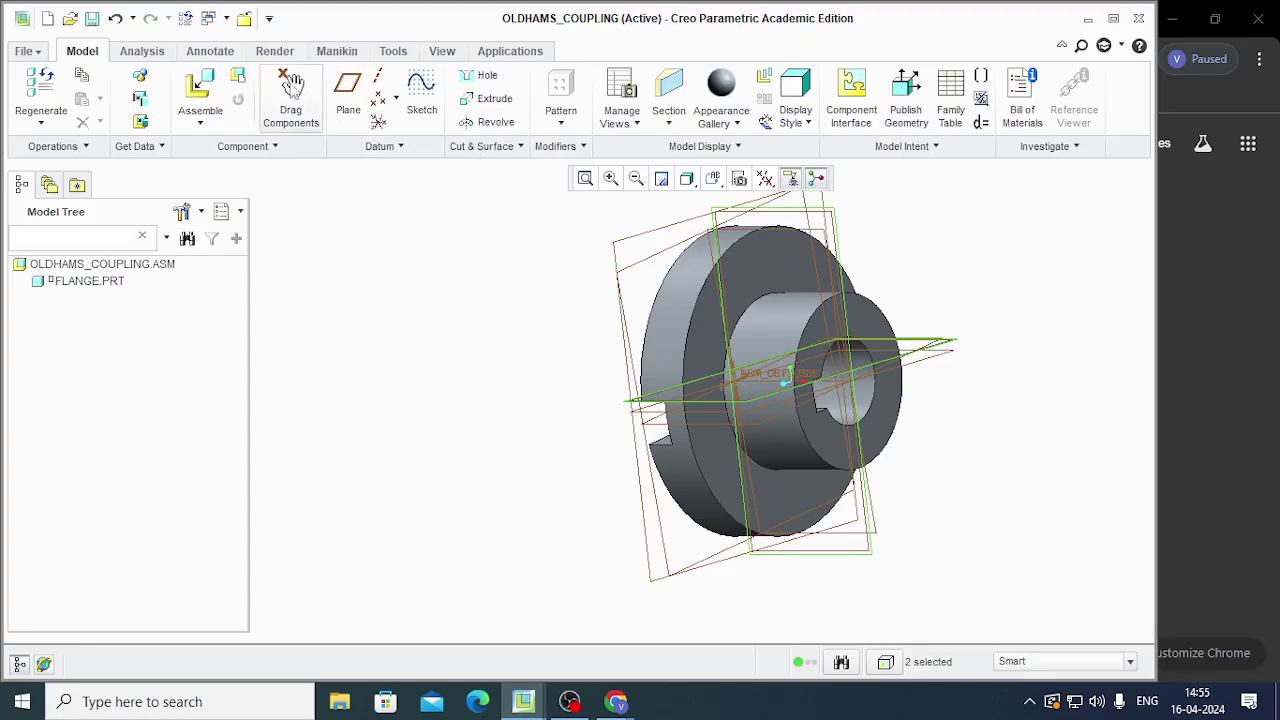
pyautogui.click(380, 80)
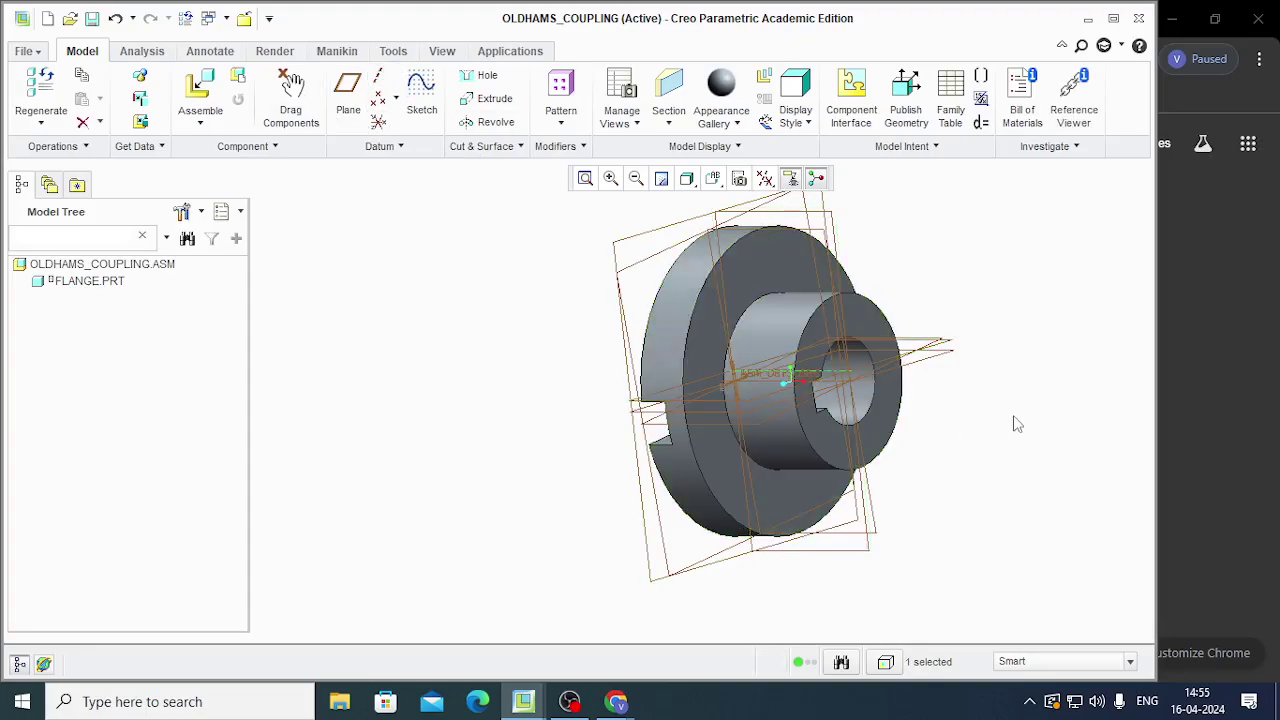
pyautogui.click(978, 444)
# Hide the datum planes and coordinate systems, leaving the axis display on
pyautogui.scroll(3, 863, 413)
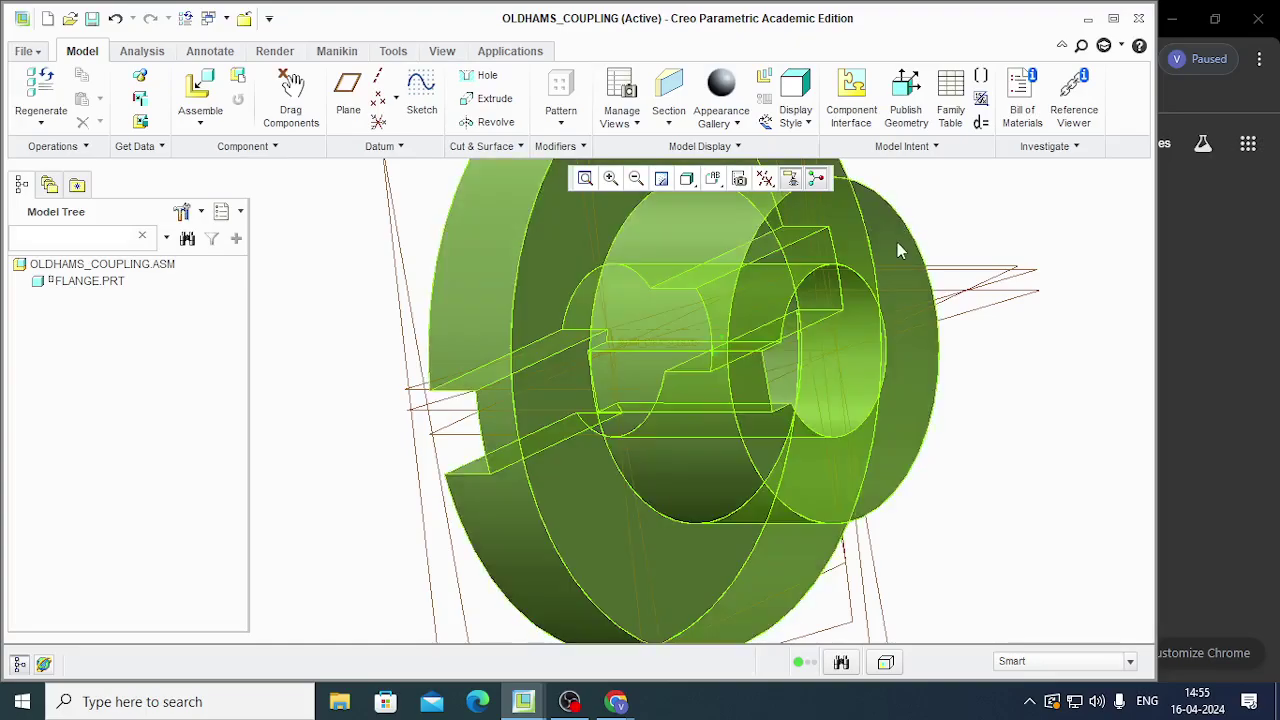
pyautogui.click(765, 178)
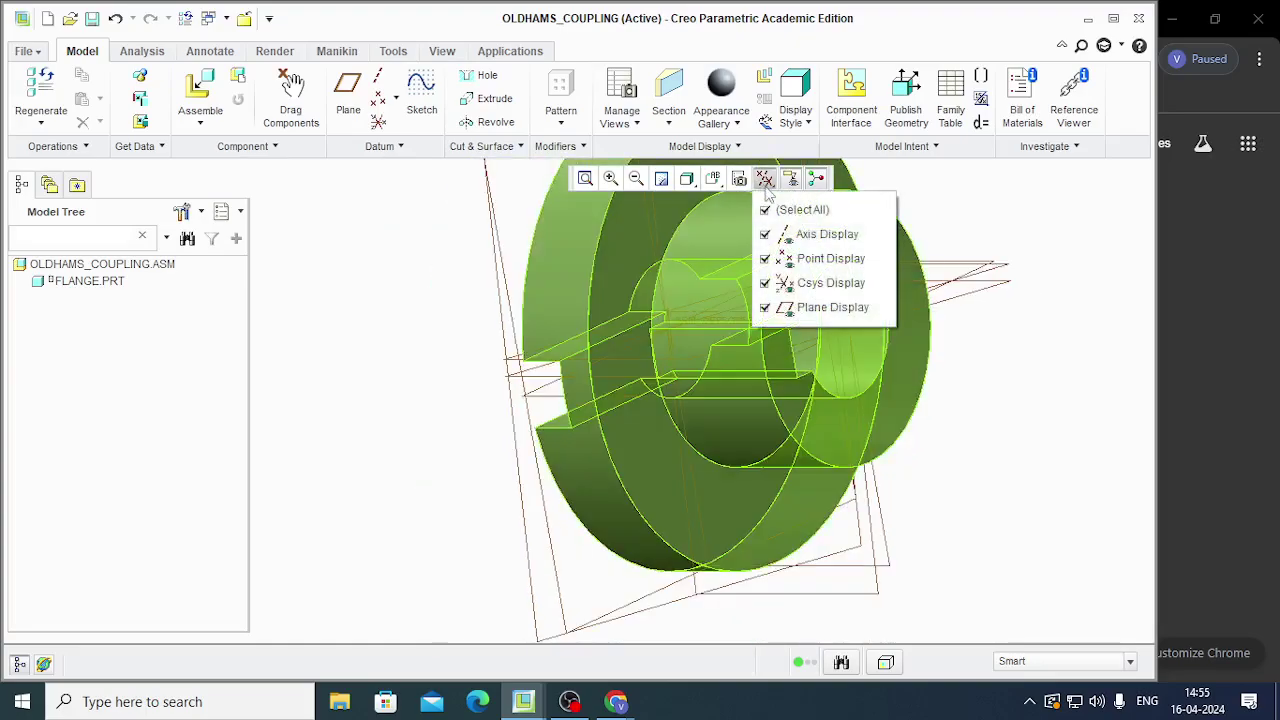
pyautogui.click(766, 308)
pyautogui.click(766, 285)
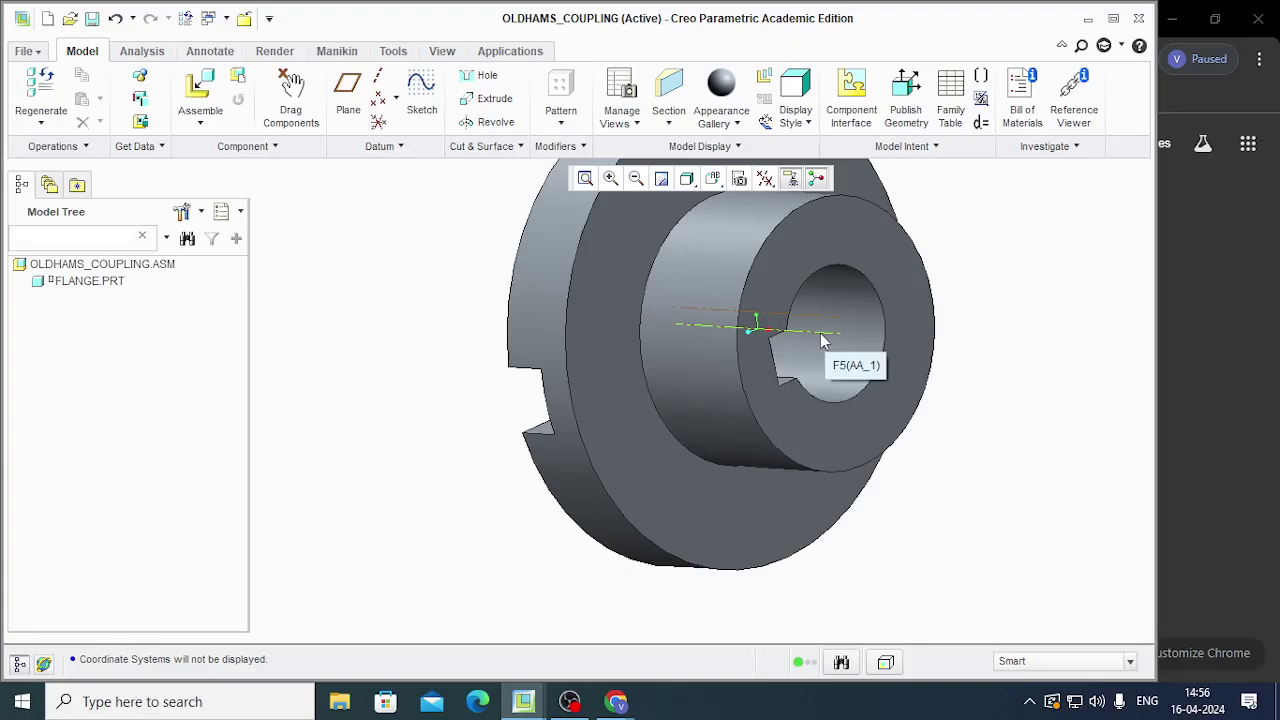
# Bring disc.prt from the Ex5_1 folder into the assembly and position it clear of the flange, facing its slotted side
pyautogui.moveTo(890, 428); pyautogui.dragTo(1090, 476, button='middle')
pyautogui.click(200, 88)
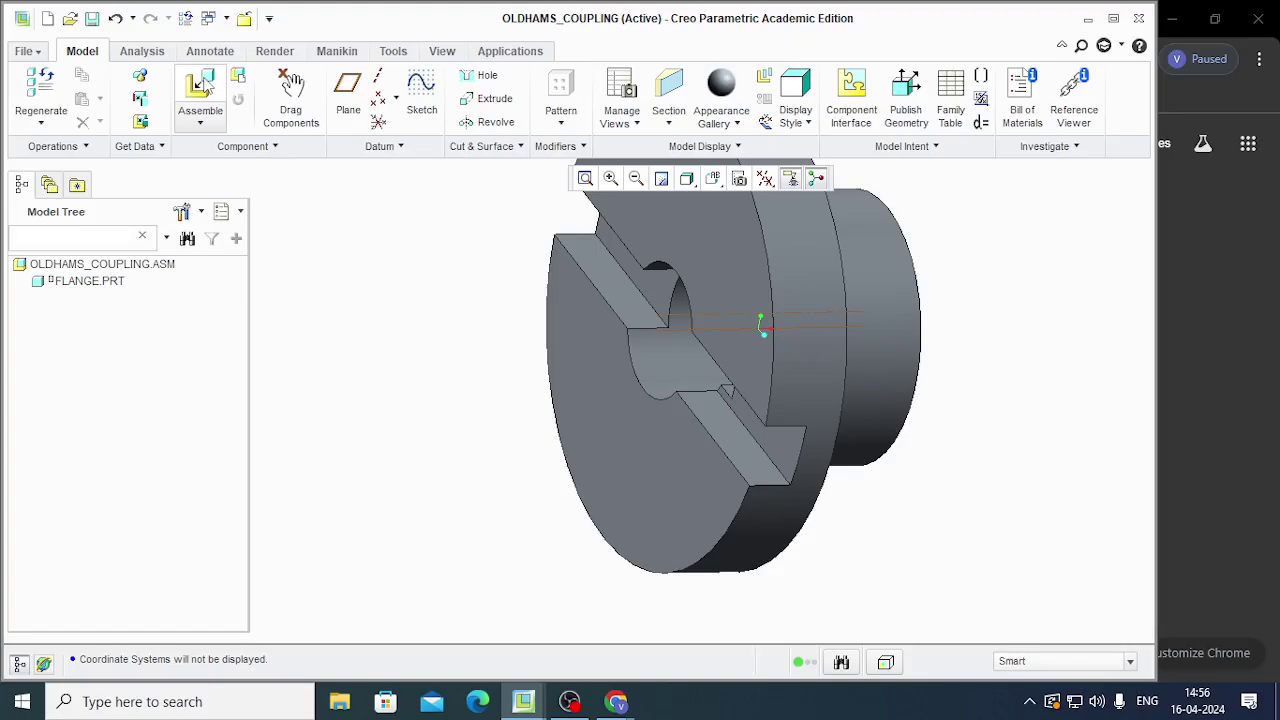
pyautogui.click(524, 227)
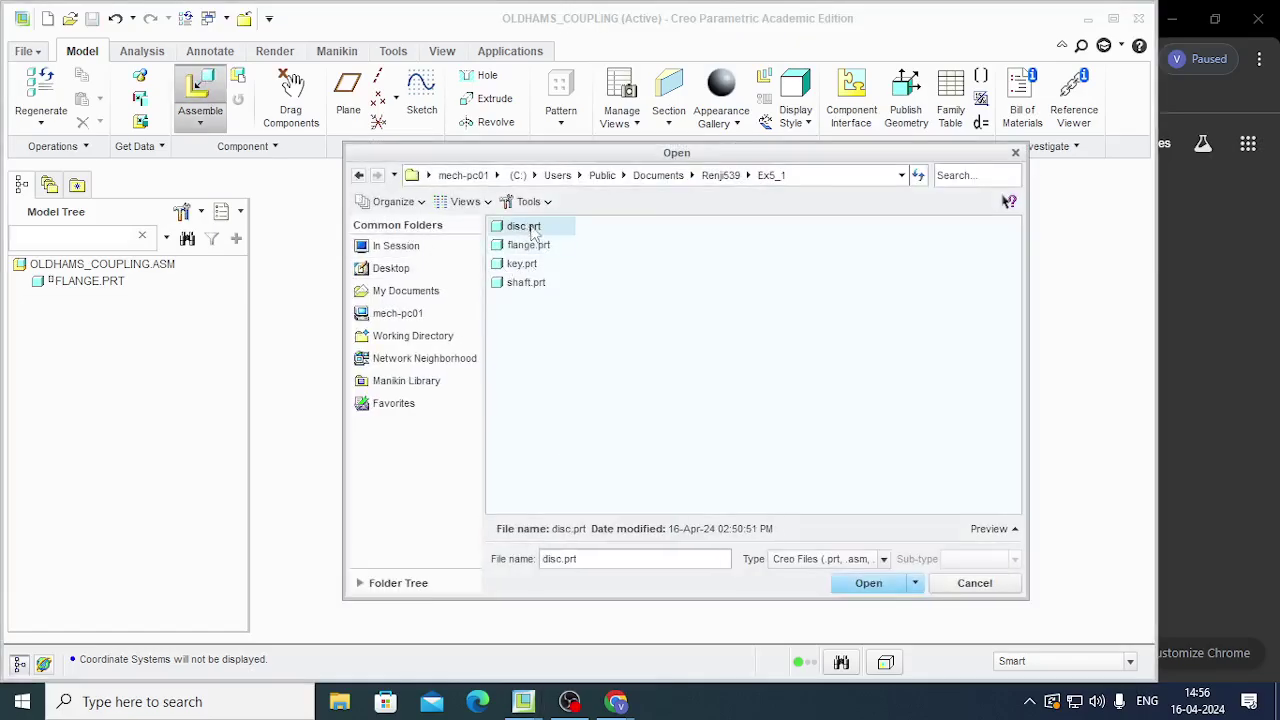
pyautogui.click(913, 583)
pyautogui.click(863, 592)
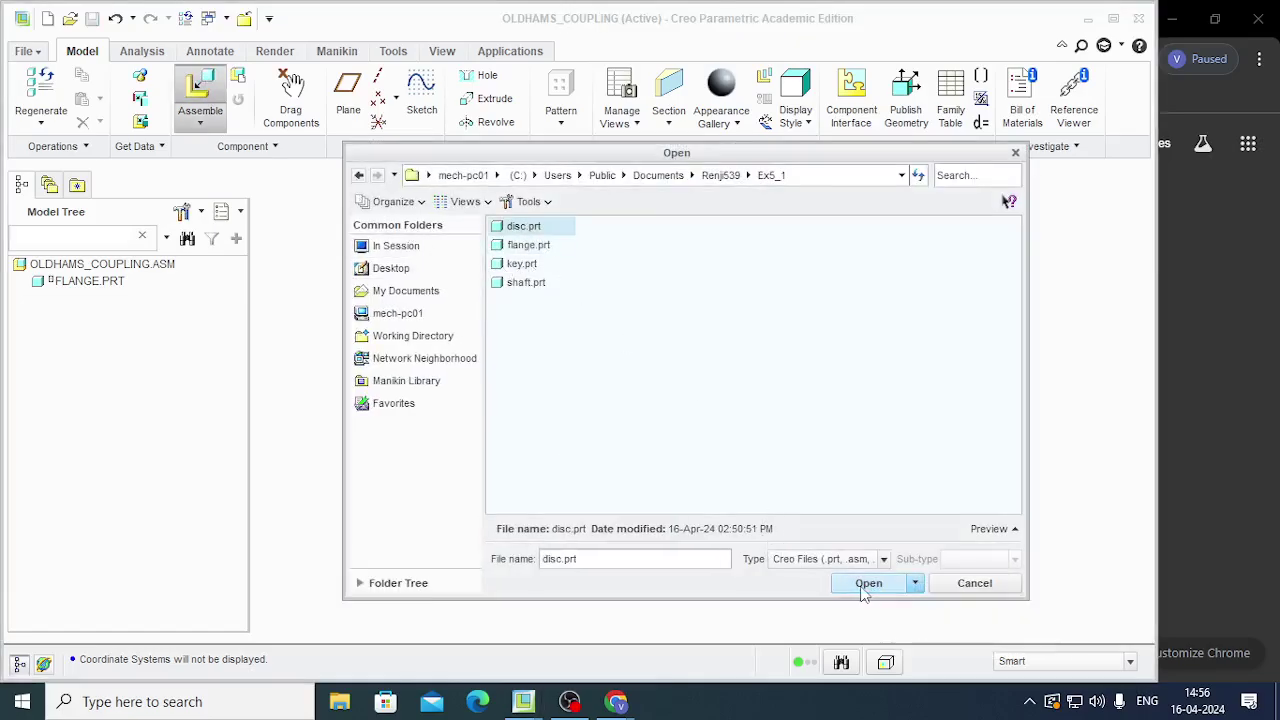
pyautogui.click(866, 586)
pyautogui.hotkey('ctrl', 'd')
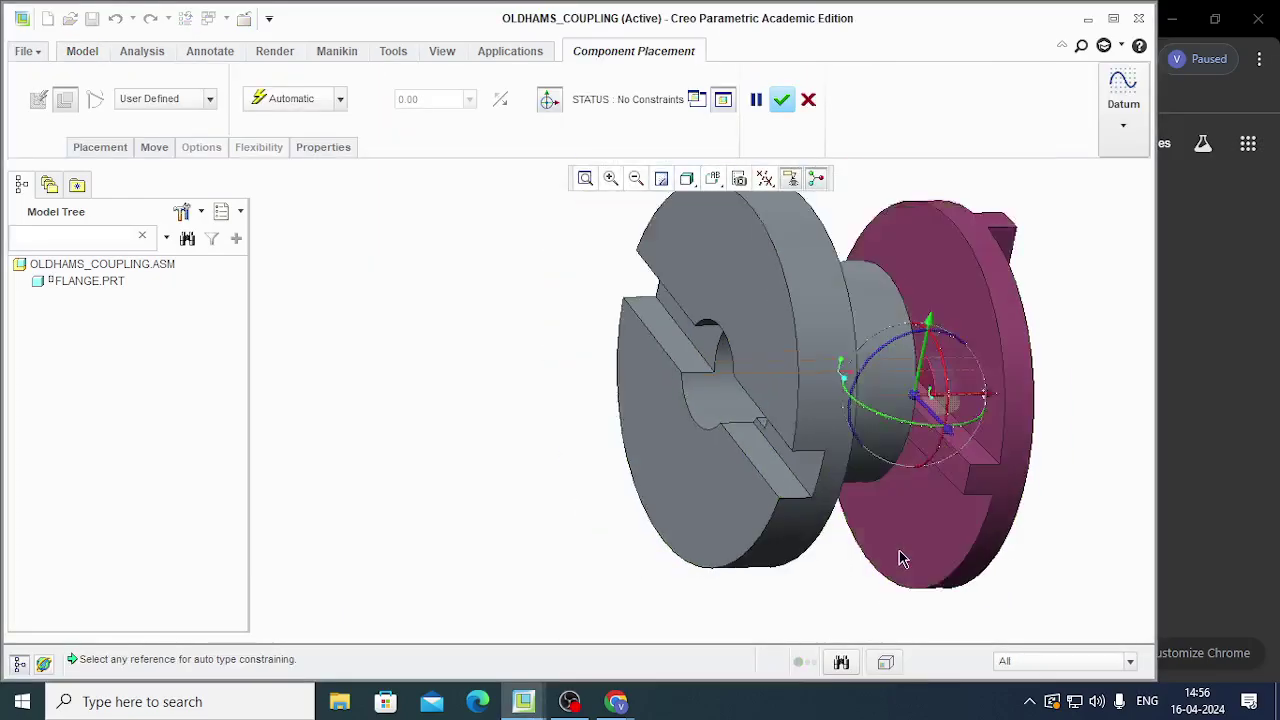
pyautogui.moveTo(994, 430); pyautogui.dragTo(873, 578)
pyautogui.moveTo(873, 578); pyautogui.dragTo(640, 480, button='middle')
pyautogui.scroll(-5, 614, 534)
pyautogui.scroll(5, 612, 522)
pyautogui.moveTo(614, 333); pyautogui.dragTo(894, 471, button='middle')
pyautogui.click(845, 381)
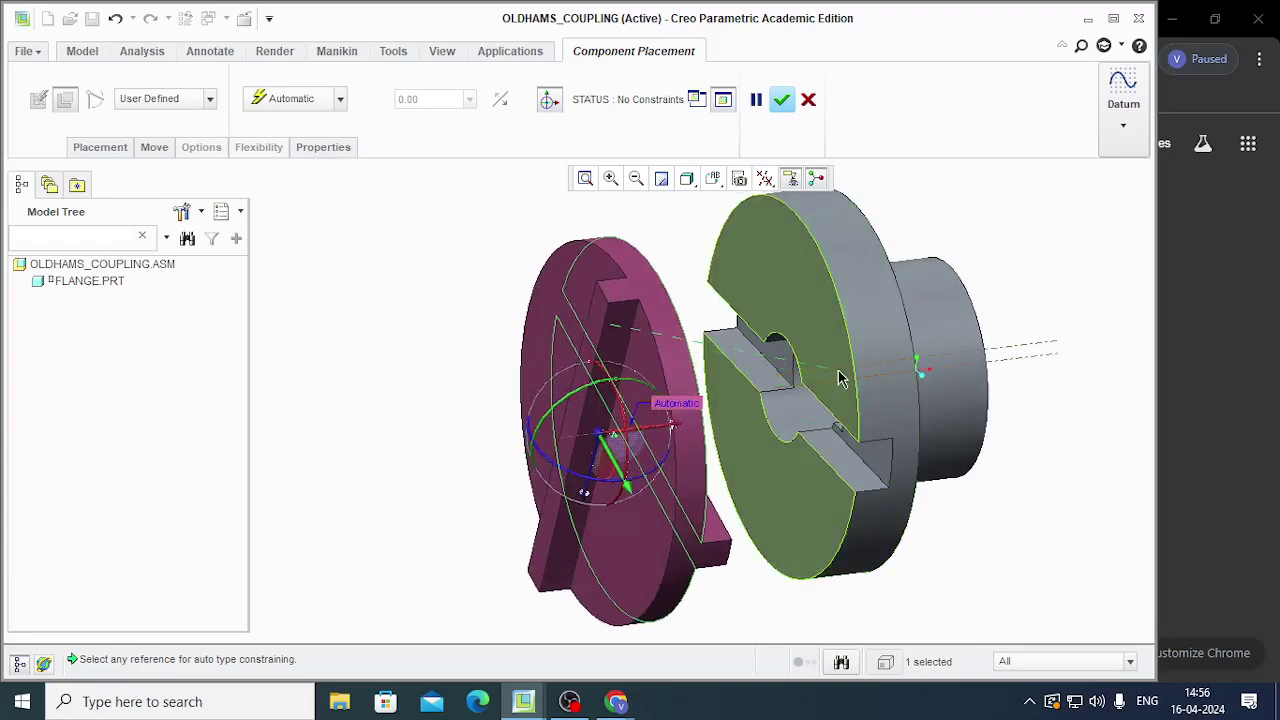
pyautogui.click(871, 517)
pyautogui.moveTo(871, 517); pyautogui.dragTo(832, 506, button='middle')
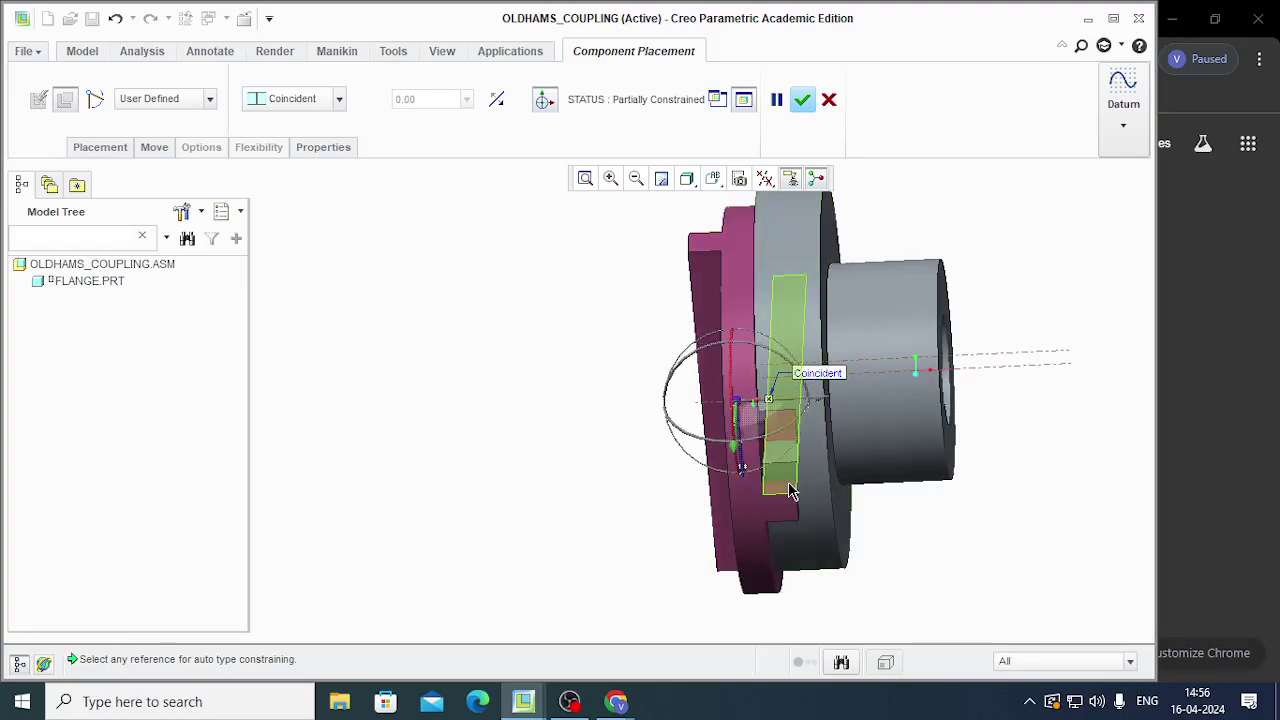
pyautogui.click(100, 147)
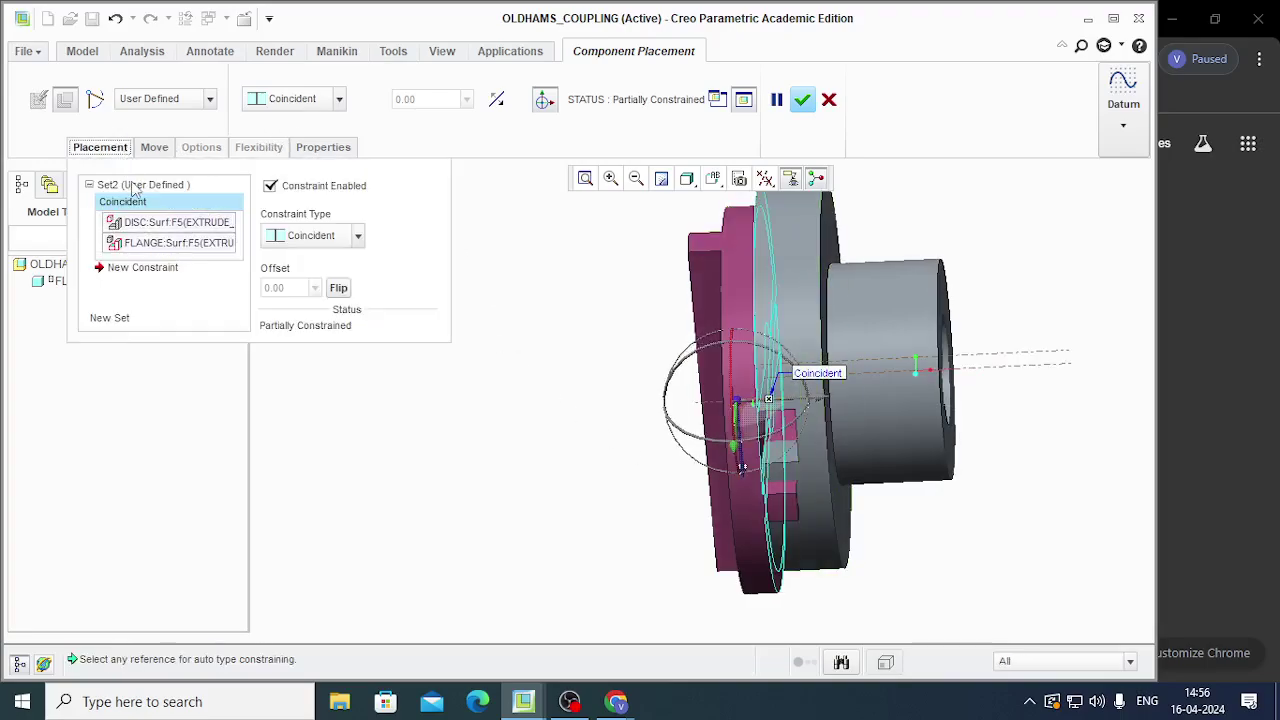
pyautogui.rightClick(130, 199)
pyautogui.click(172, 194)
# Give the disc a Slider connection and align an edge of its tongue with the matching edge of the flange's slot
pyautogui.click(210, 98)
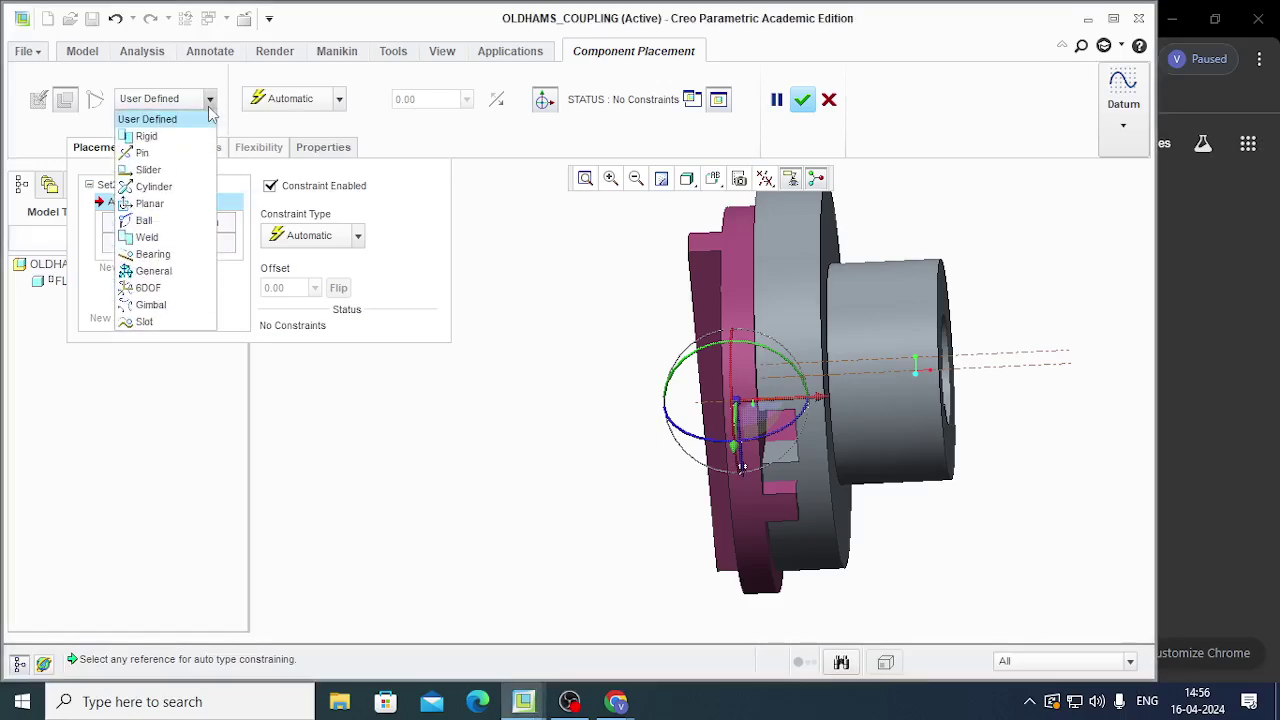
pyautogui.click(181, 172)
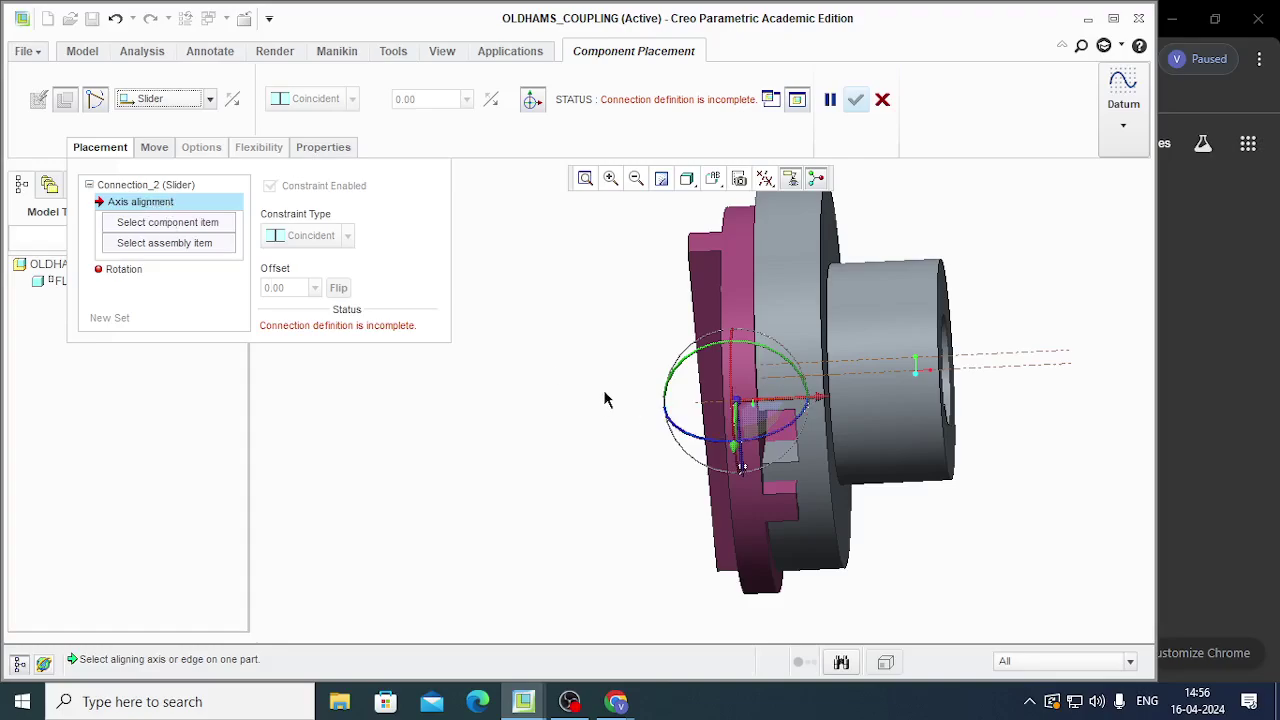
pyautogui.moveTo(809, 463); pyautogui.dragTo(811, 432, button='middle')
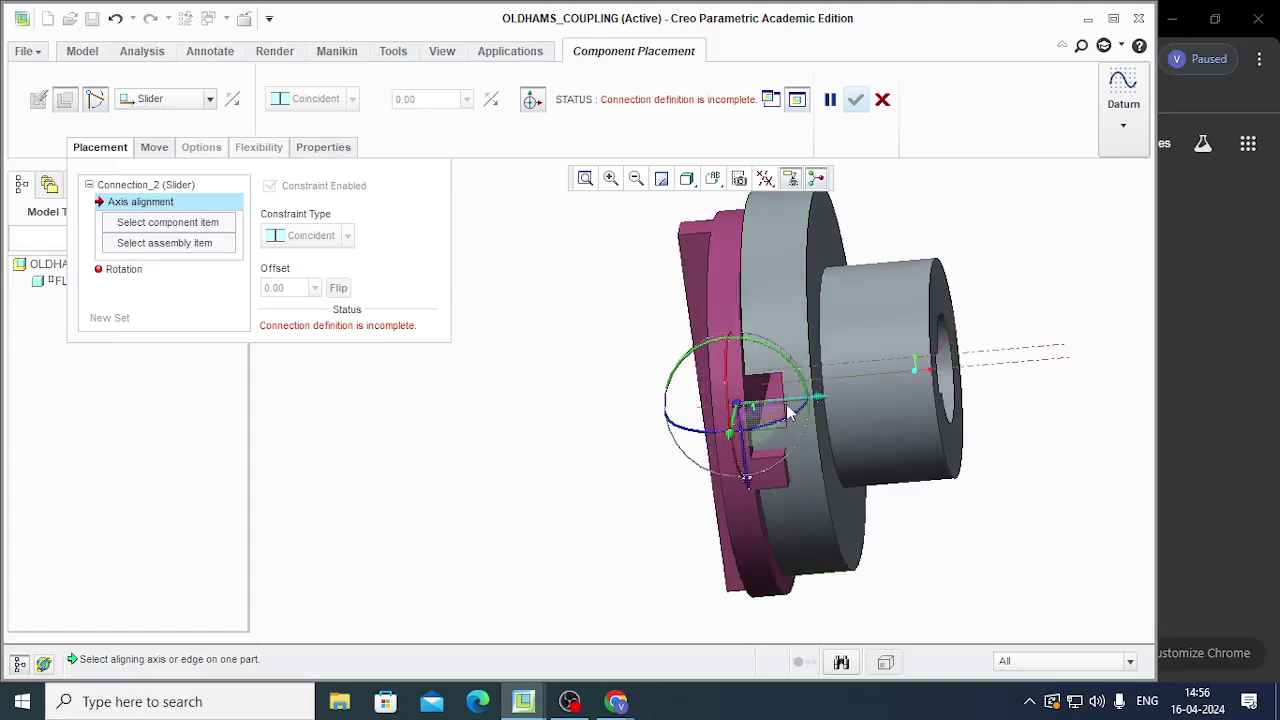
pyautogui.moveTo(790, 412); pyautogui.dragTo(652, 397)
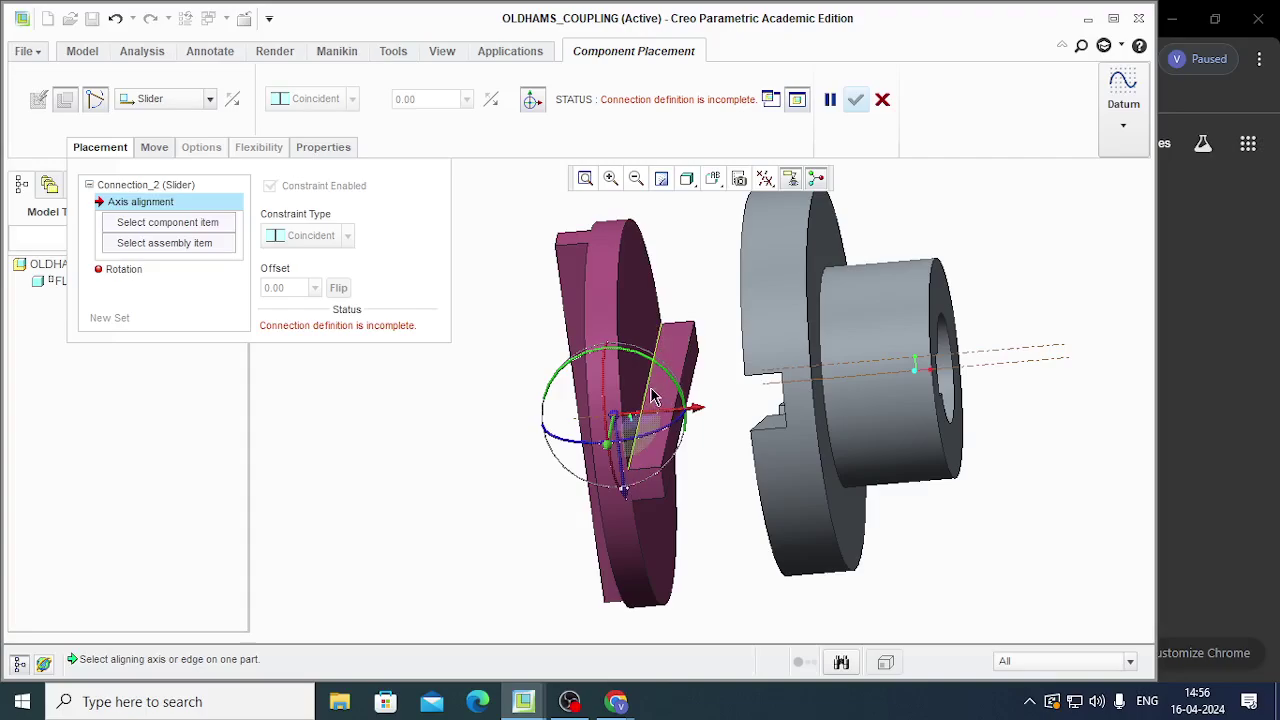
pyautogui.click(652, 397)
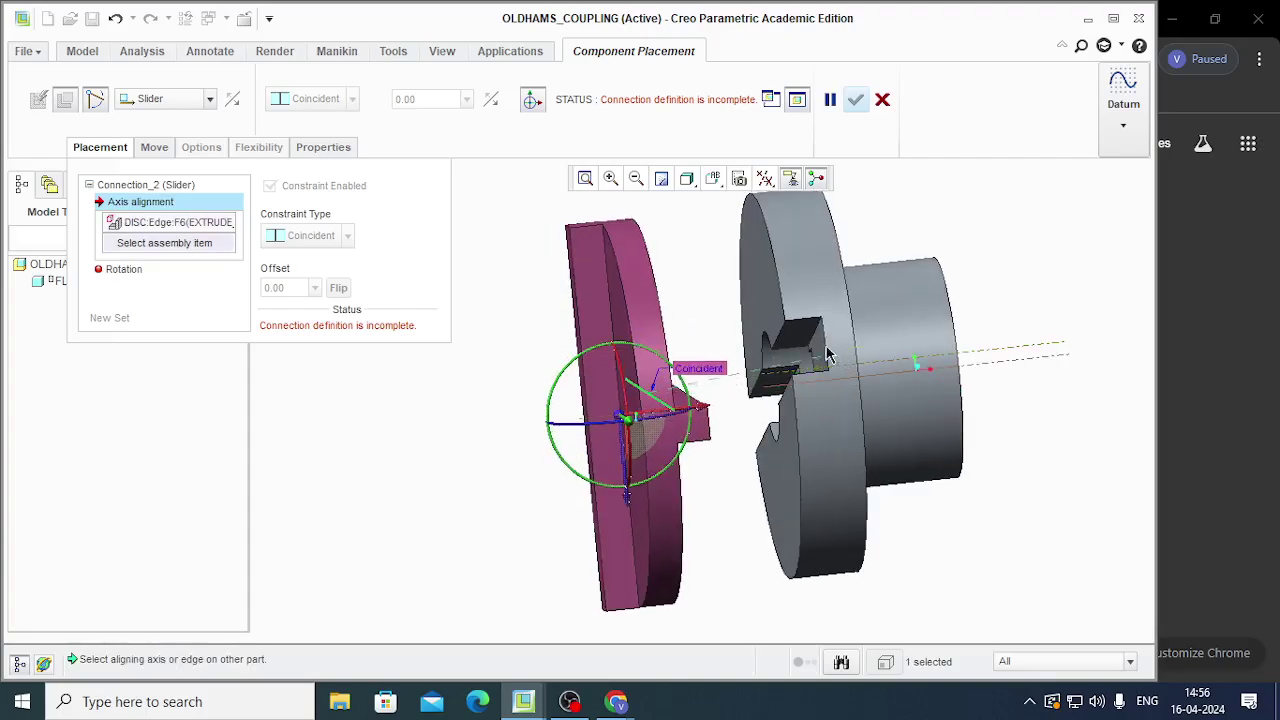
pyautogui.click(779, 345)
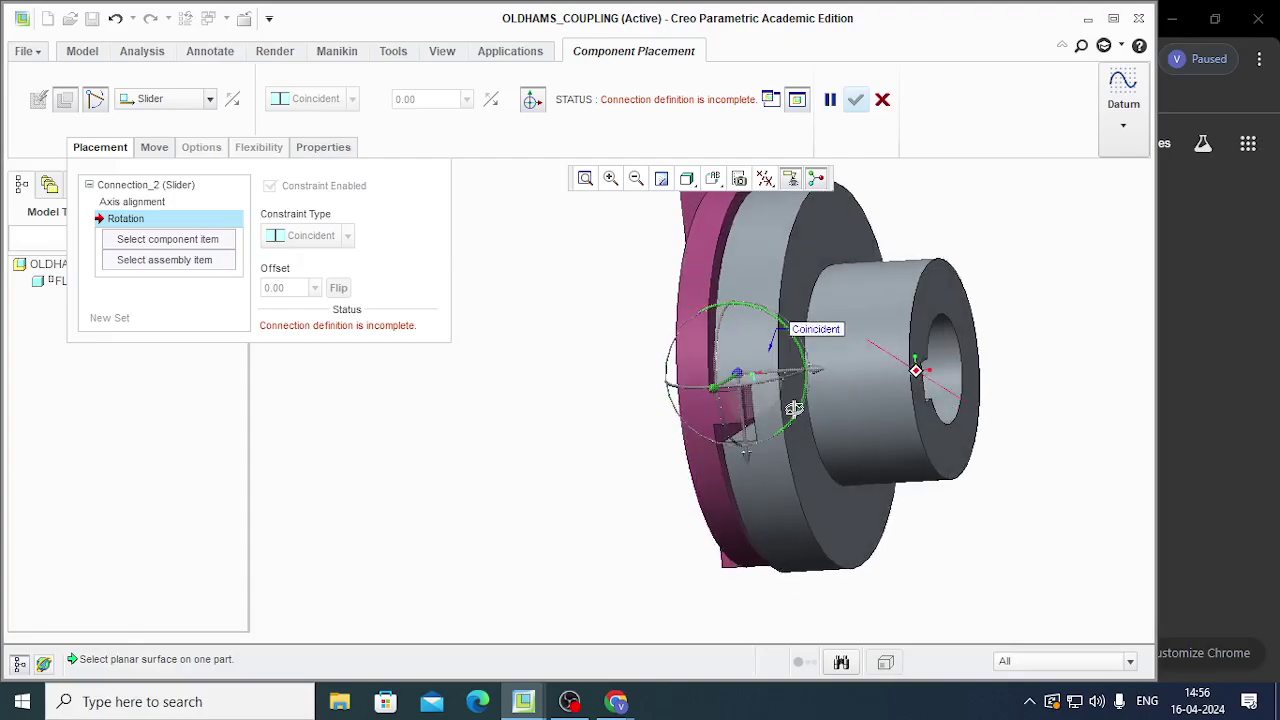
# Set the Slider rotation by matching the disc's flat face to the flange's slotted face, and accept the placement
pyautogui.moveTo(826, 446); pyautogui.dragTo(841, 425, button='middle')
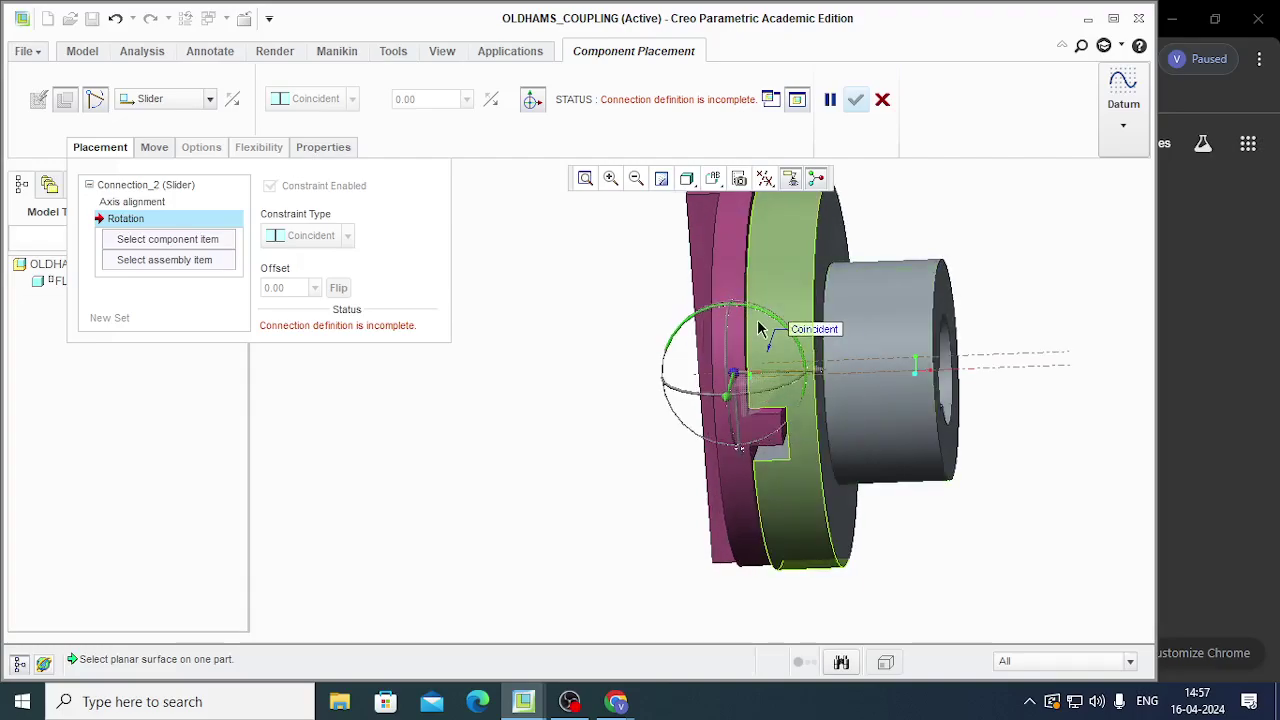
pyautogui.scroll(-2, 737, 335)
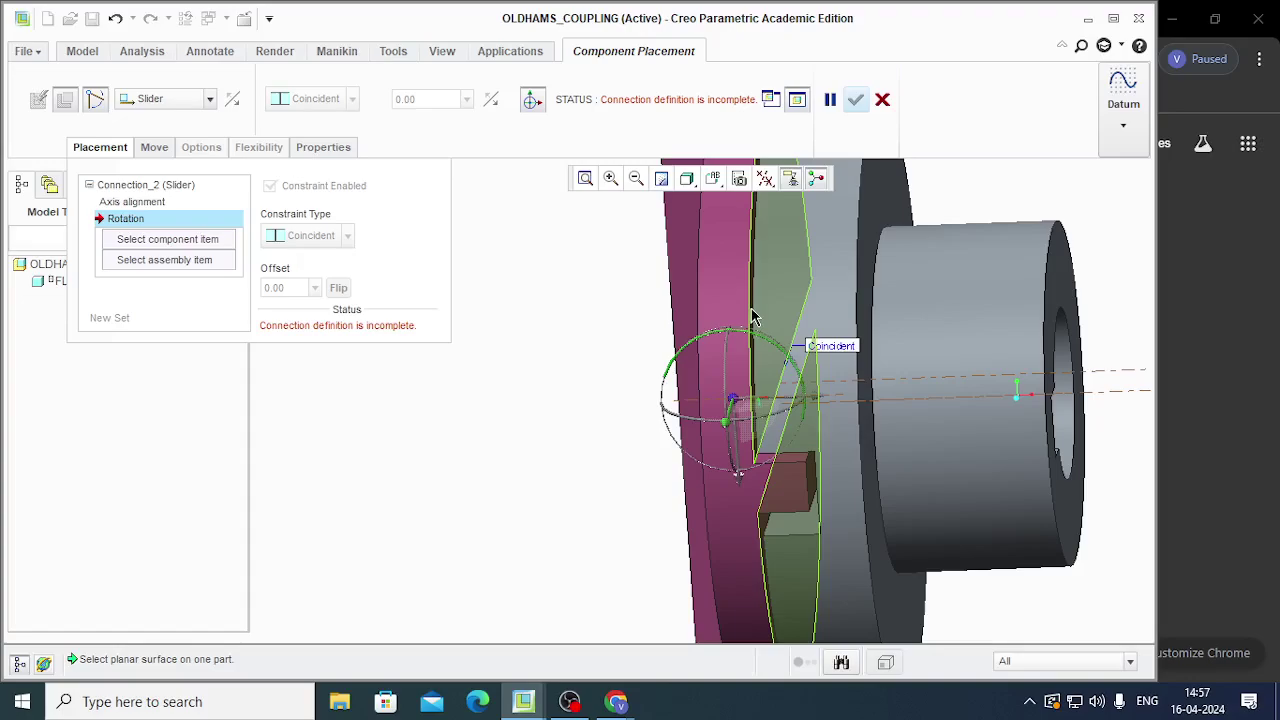
pyautogui.scroll(2, 765, 380)
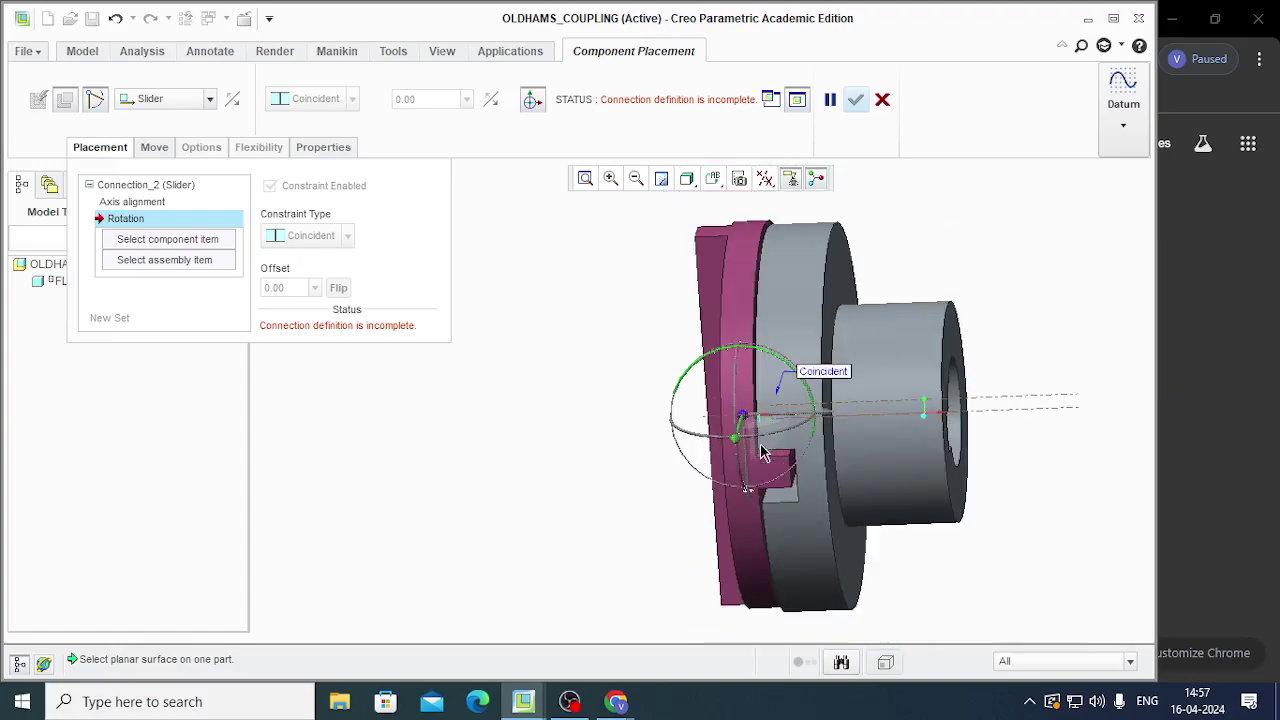
pyautogui.click(798, 358)
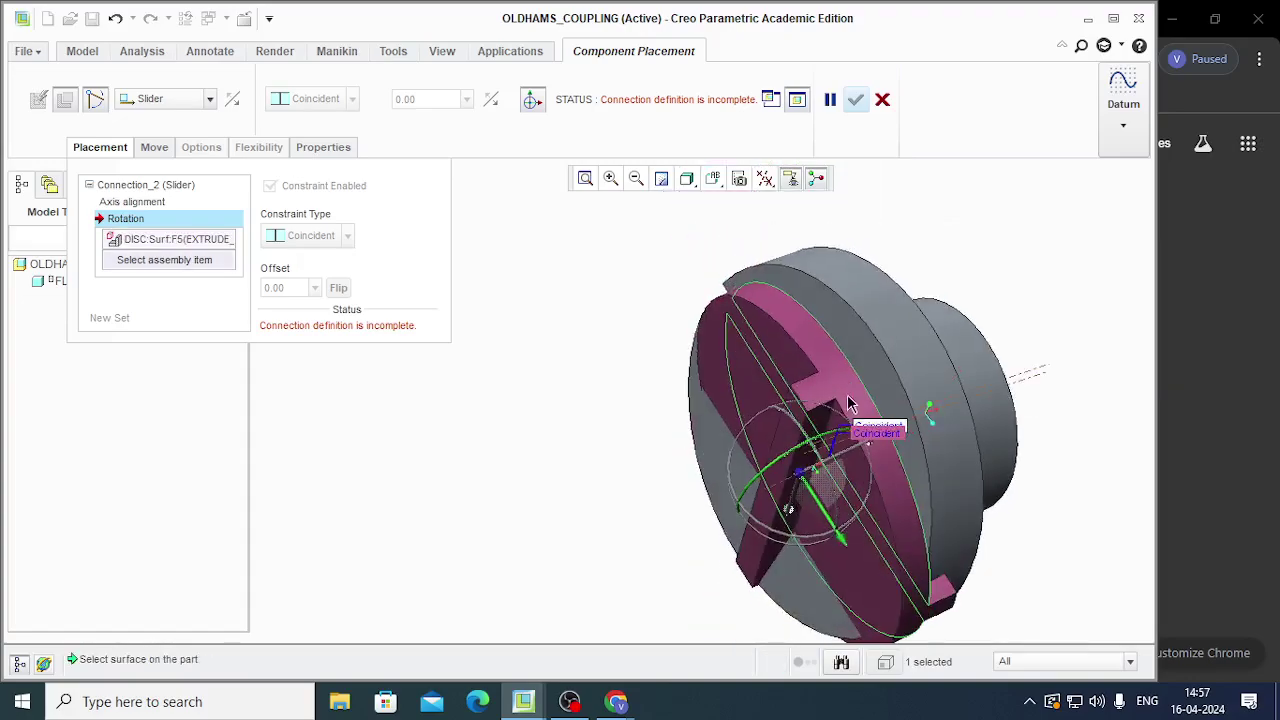
pyautogui.click(866, 350)
pyautogui.moveTo(898, 170); pyautogui.dragTo(868, 255, button='middle')
pyautogui.click(856, 102)
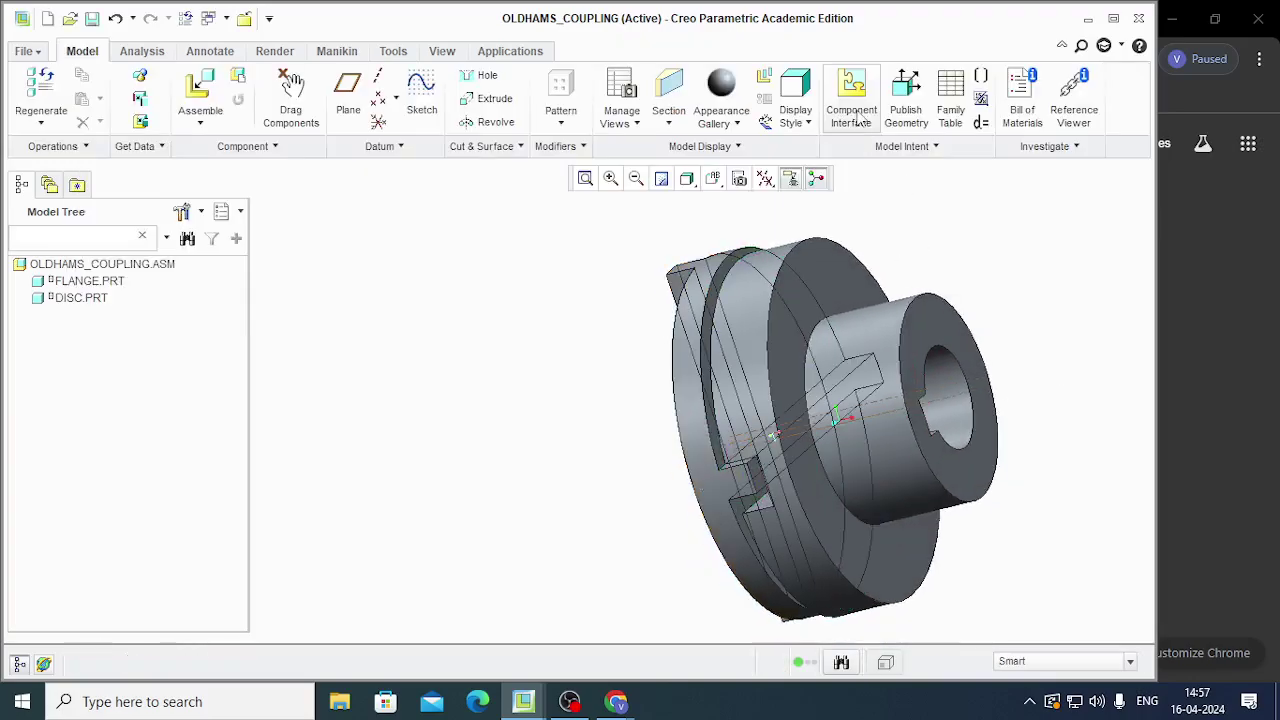
# Open DISC.PRT from the assembly in its own window
pyautogui.moveTo(904, 340); pyautogui.dragTo(923, 314, button='middle')
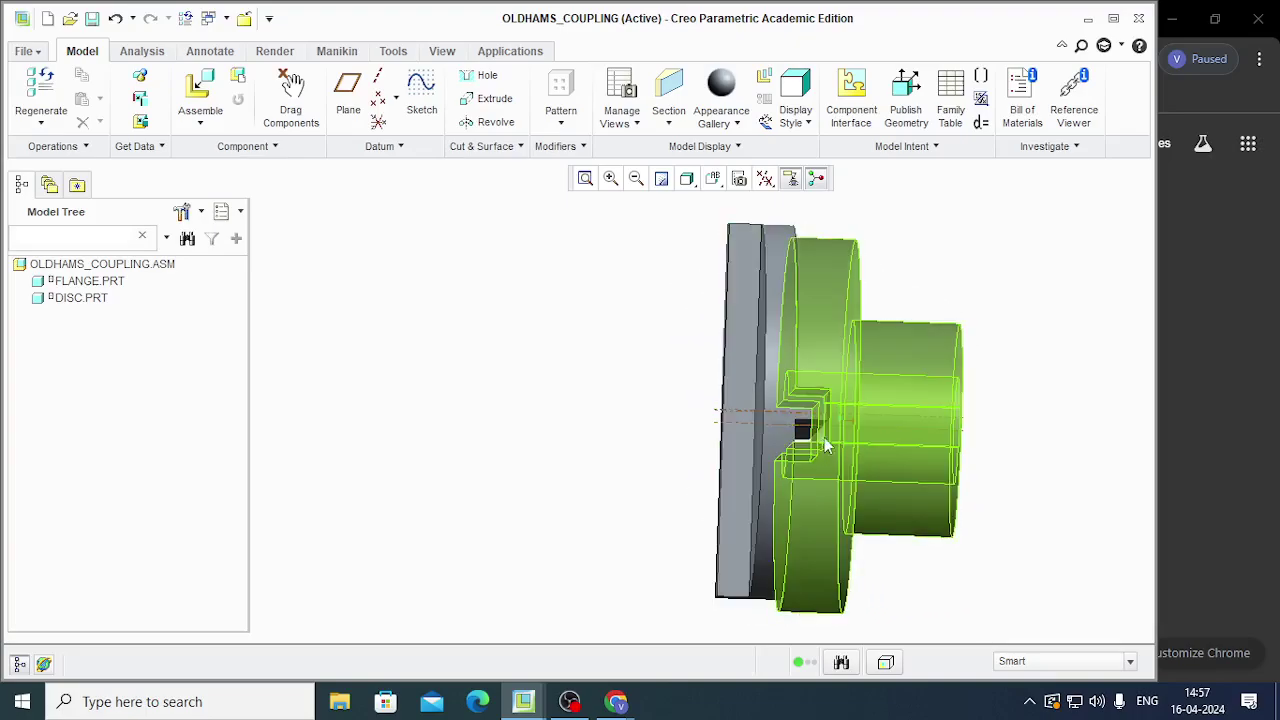
pyautogui.moveTo(813, 463); pyautogui.dragTo(794, 457, button='middle')
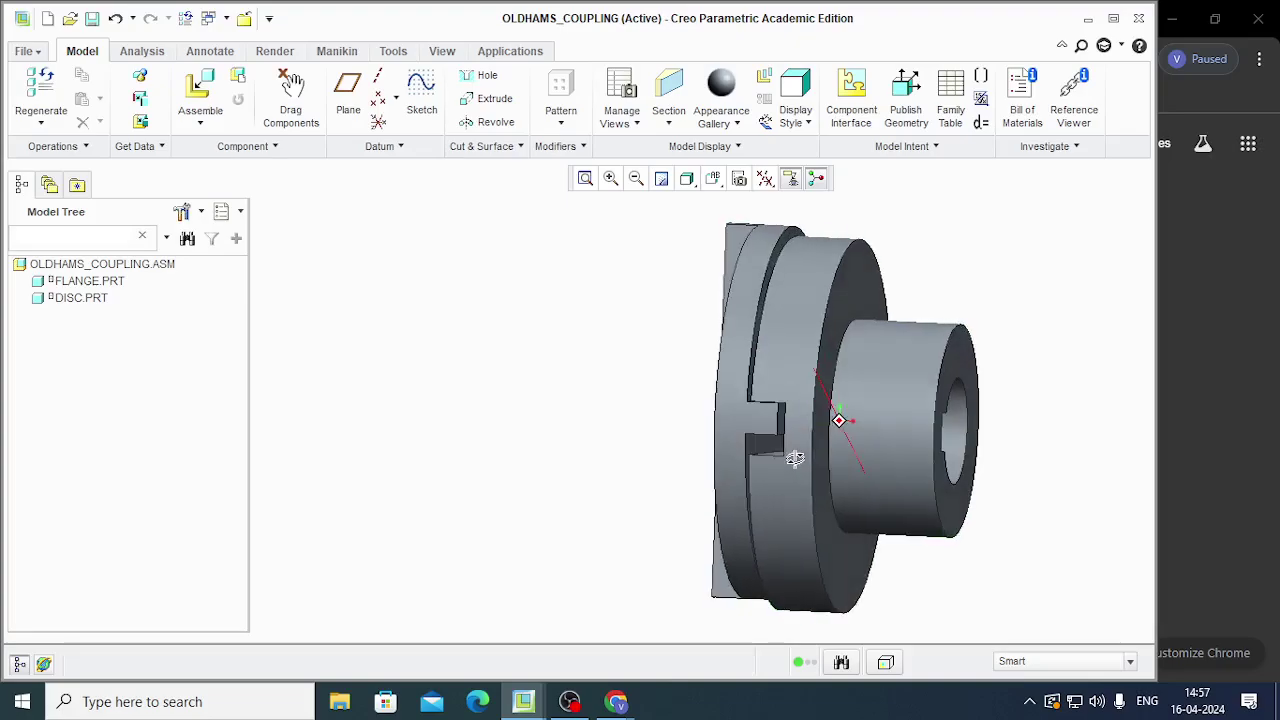
pyautogui.click(60, 298)
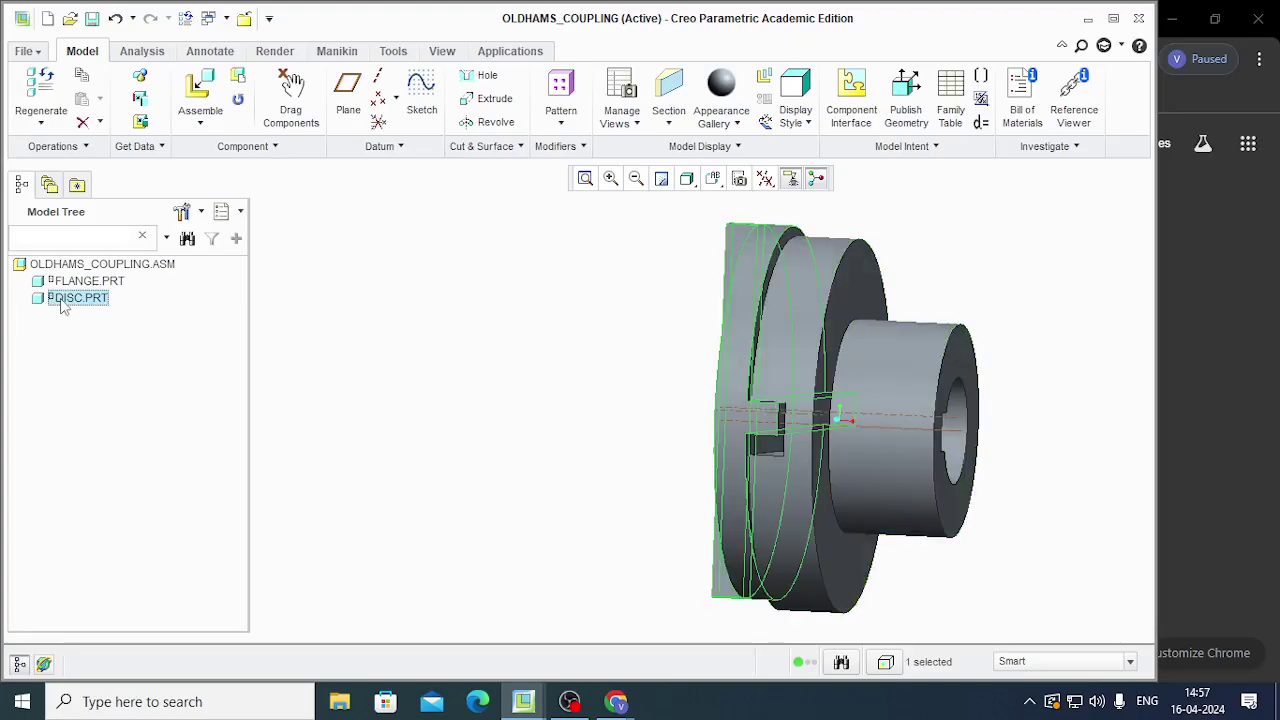
pyautogui.rightClick(60, 298)
pyautogui.click(85, 55)
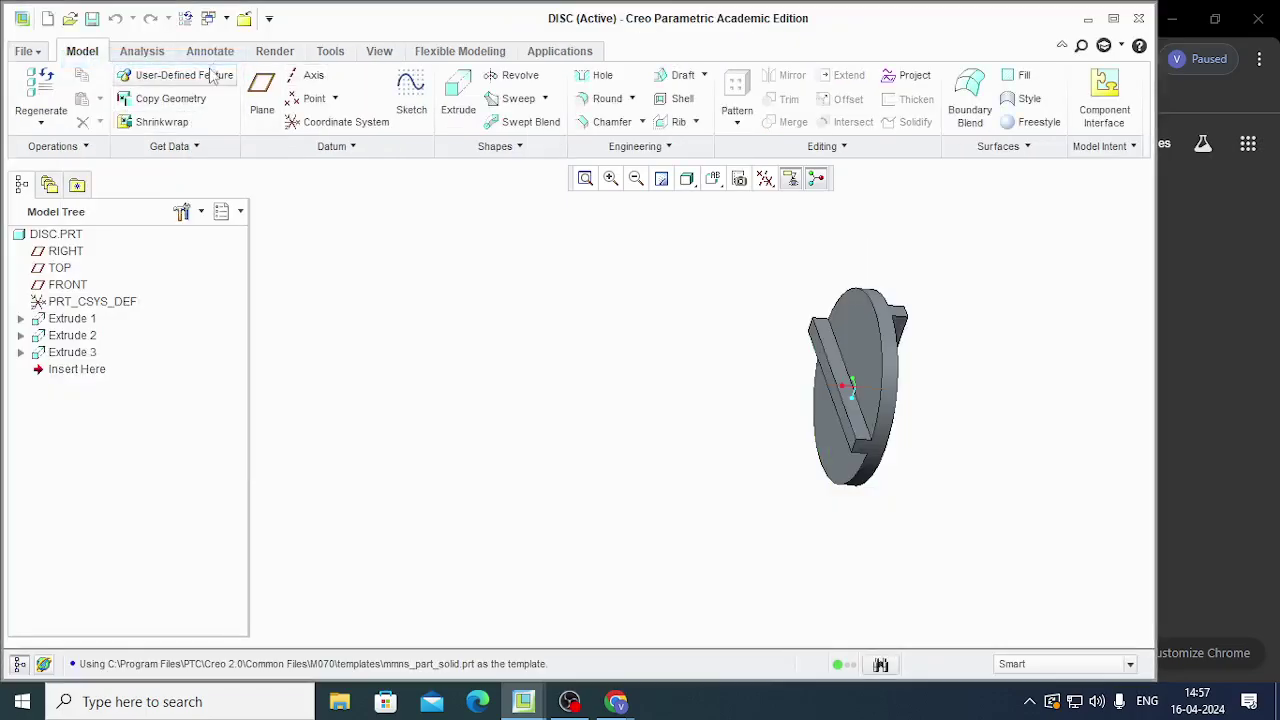
# Edit the Extrude 2 section, set its 4.50 offset dimension to 11 mm, and accept the sketch
pyautogui.moveTo(912, 423); pyautogui.dragTo(870, 340, button='middle')
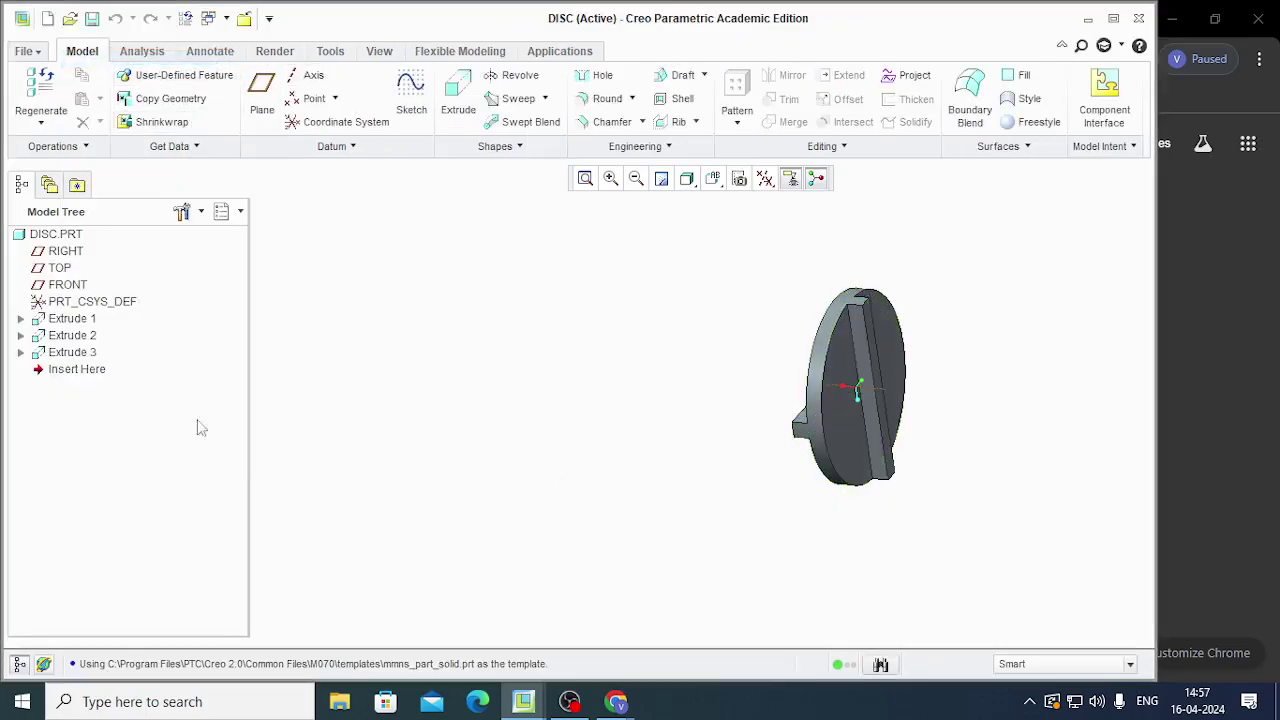
pyautogui.click(21, 336)
pyautogui.rightClick(90, 352)
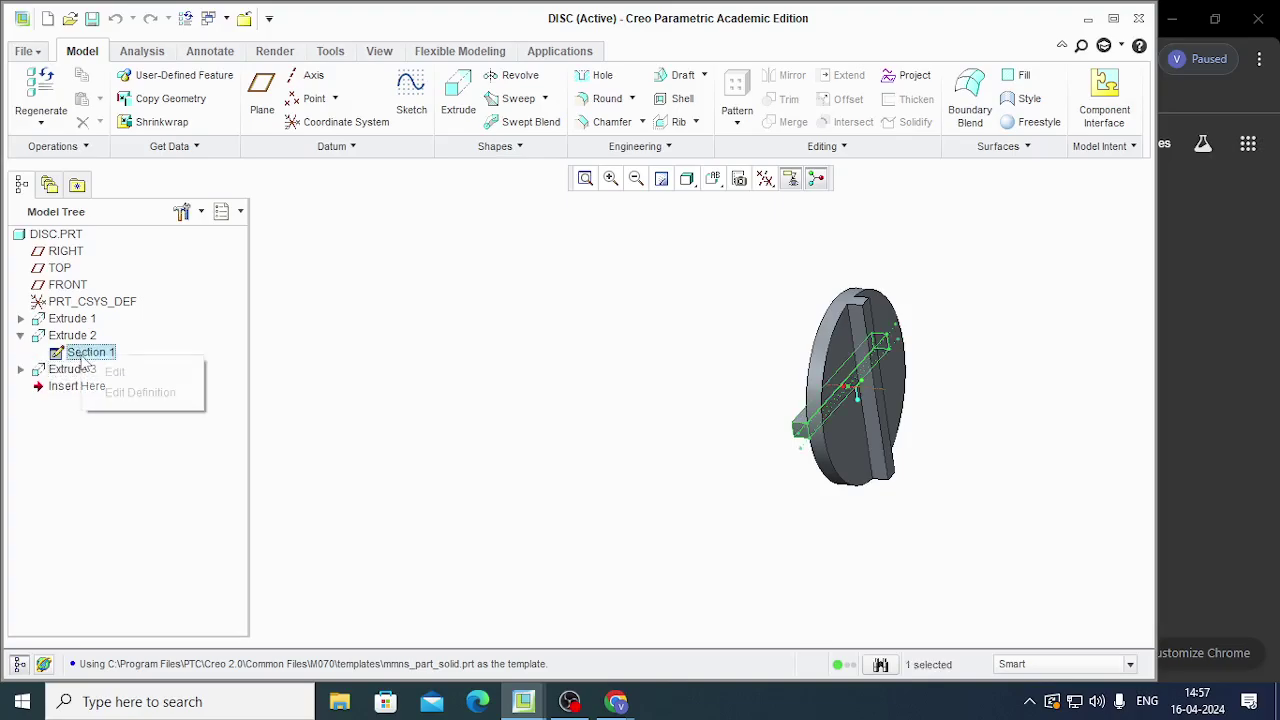
pyautogui.click(140, 392)
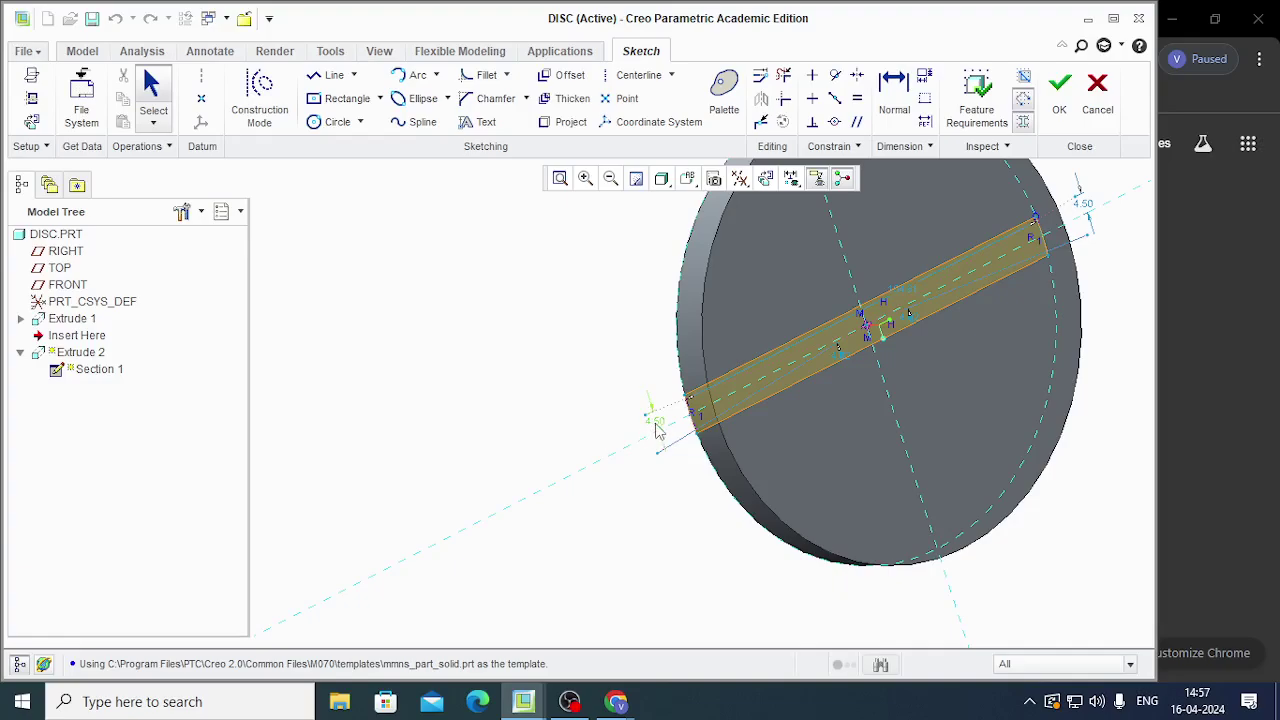
pyautogui.doubleClick(656, 421)
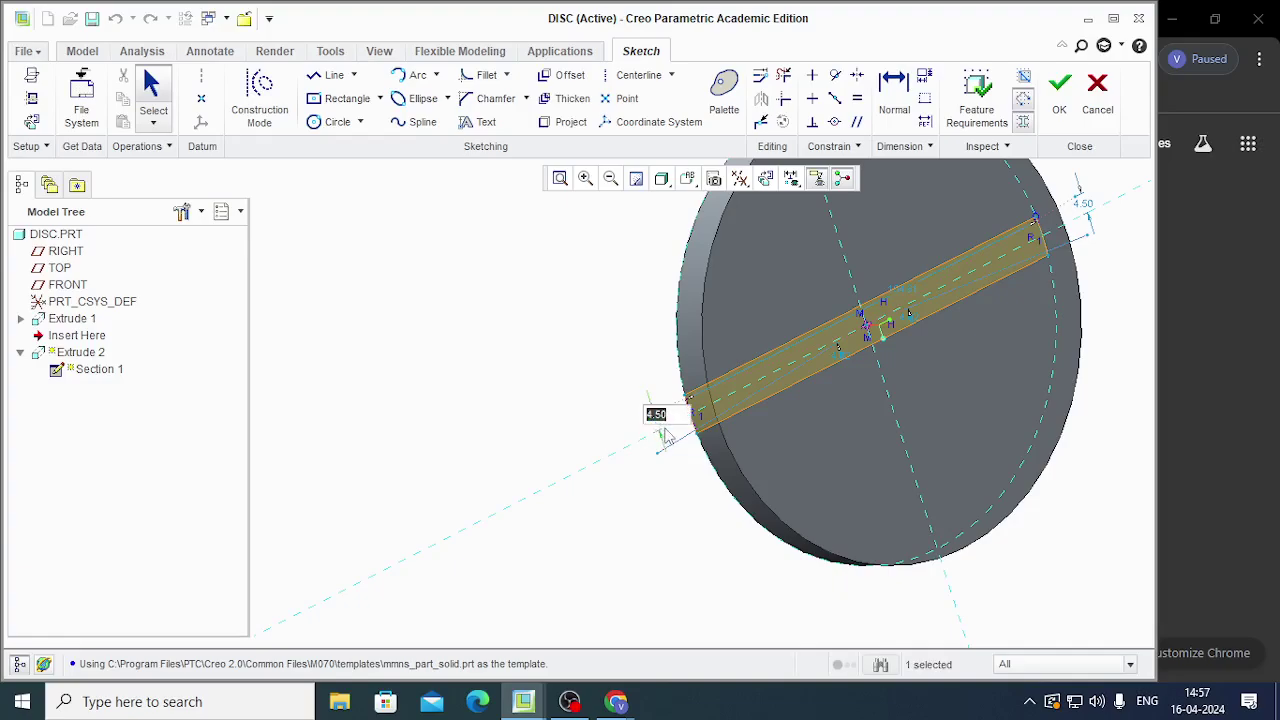
pyautogui.press('Return')
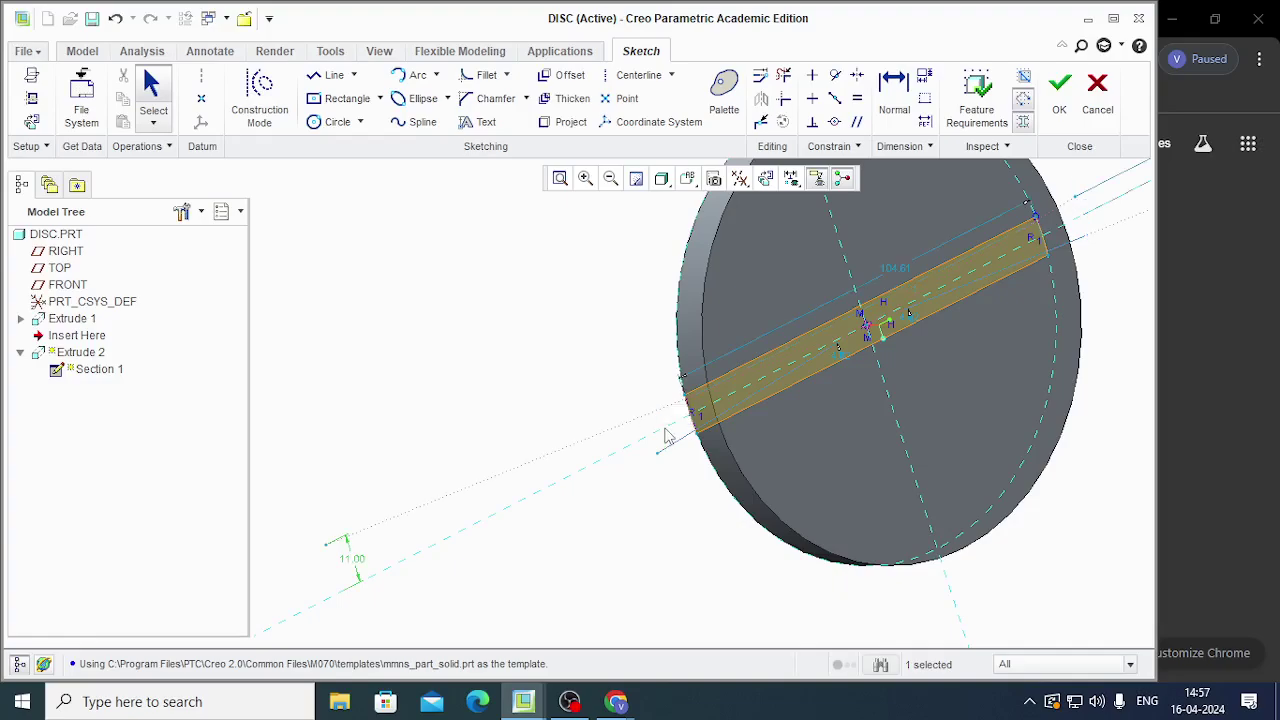
pyautogui.click(1064, 95)
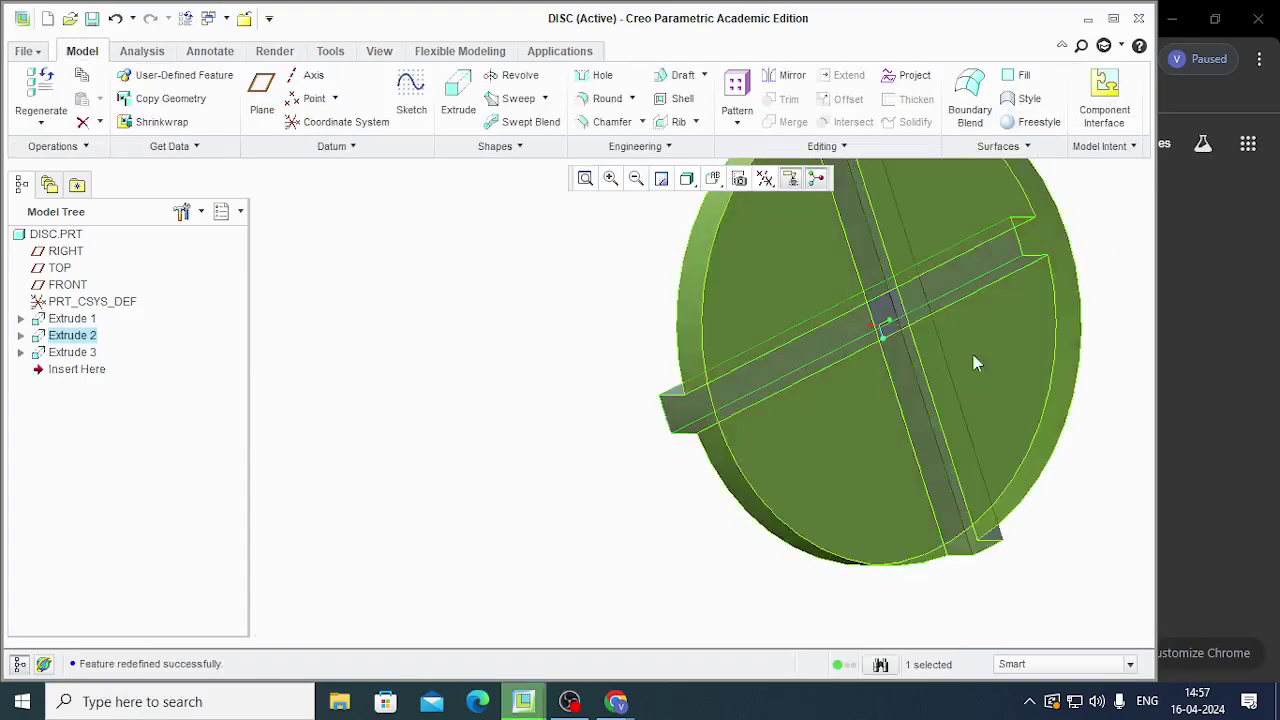
# Reopen the Extrude 2 section, dimension the tongue's full width between its long edges as 11 mm, and accept the sketch
pyautogui.moveTo(976, 363); pyautogui.dragTo(1089, 346, button='middle')
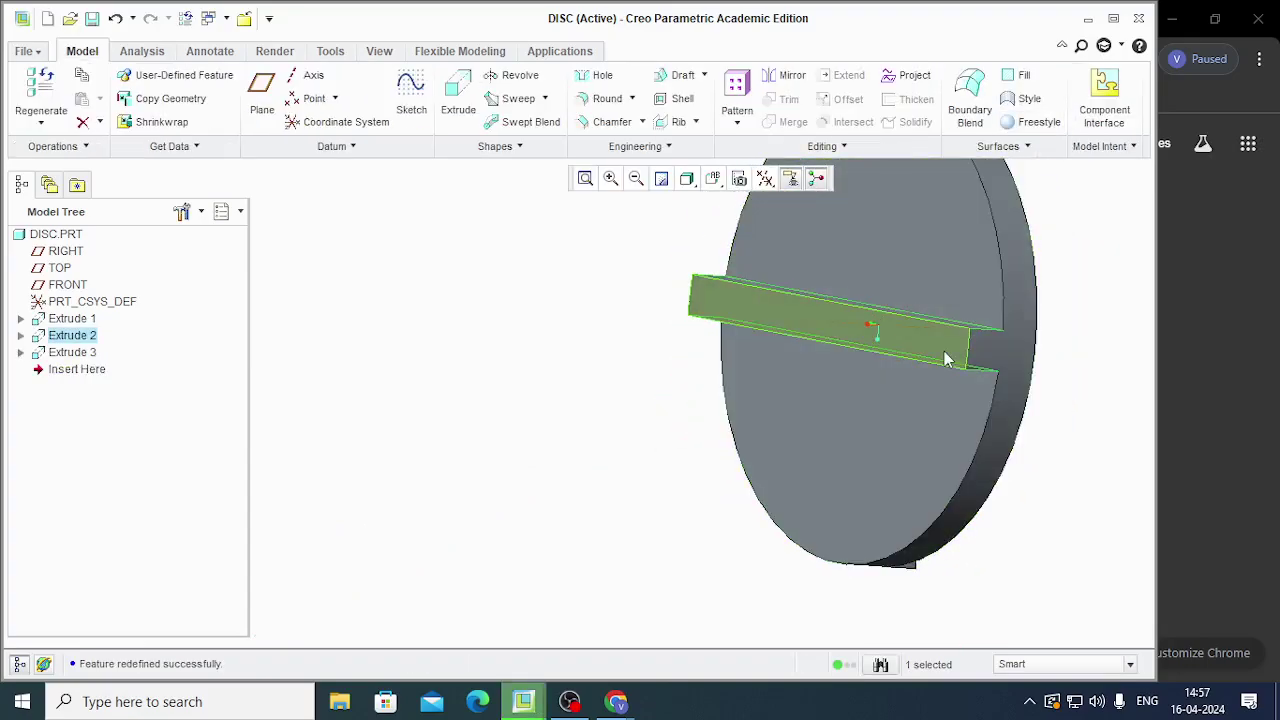
pyautogui.moveTo(797, 454); pyautogui.dragTo(774, 466, button='middle')
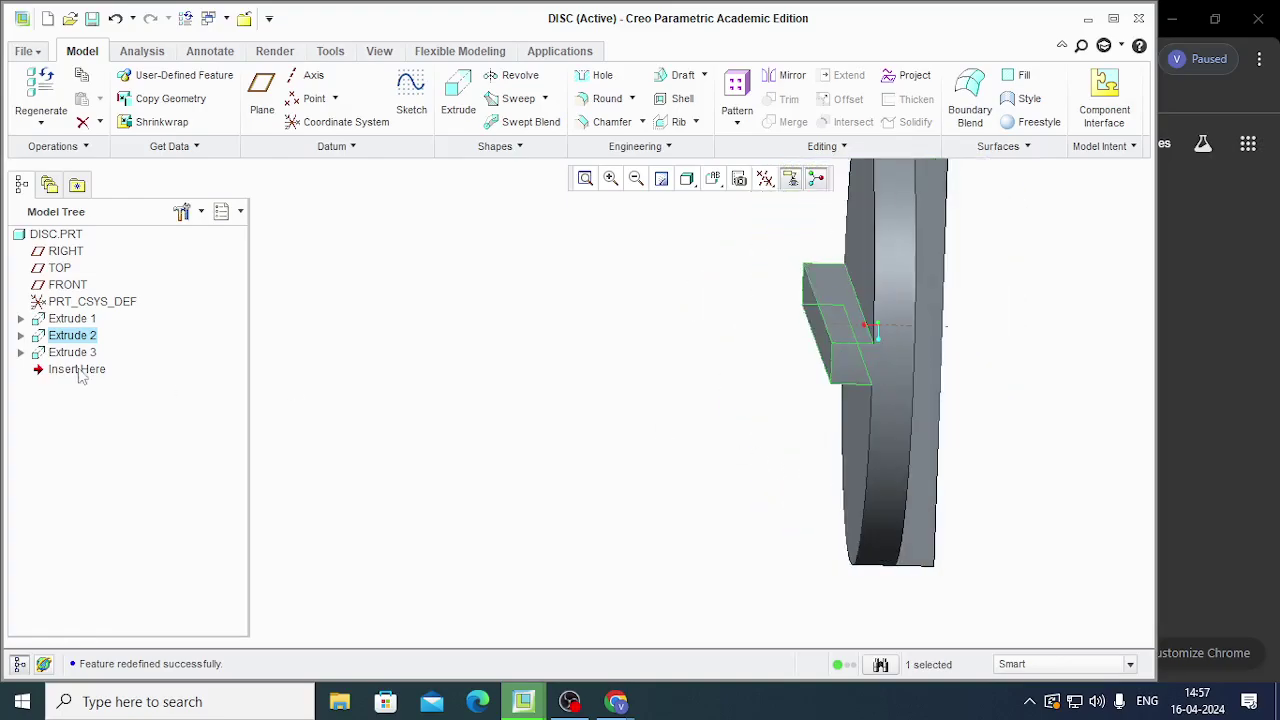
pyautogui.click(21, 336)
pyautogui.rightClick(75, 354)
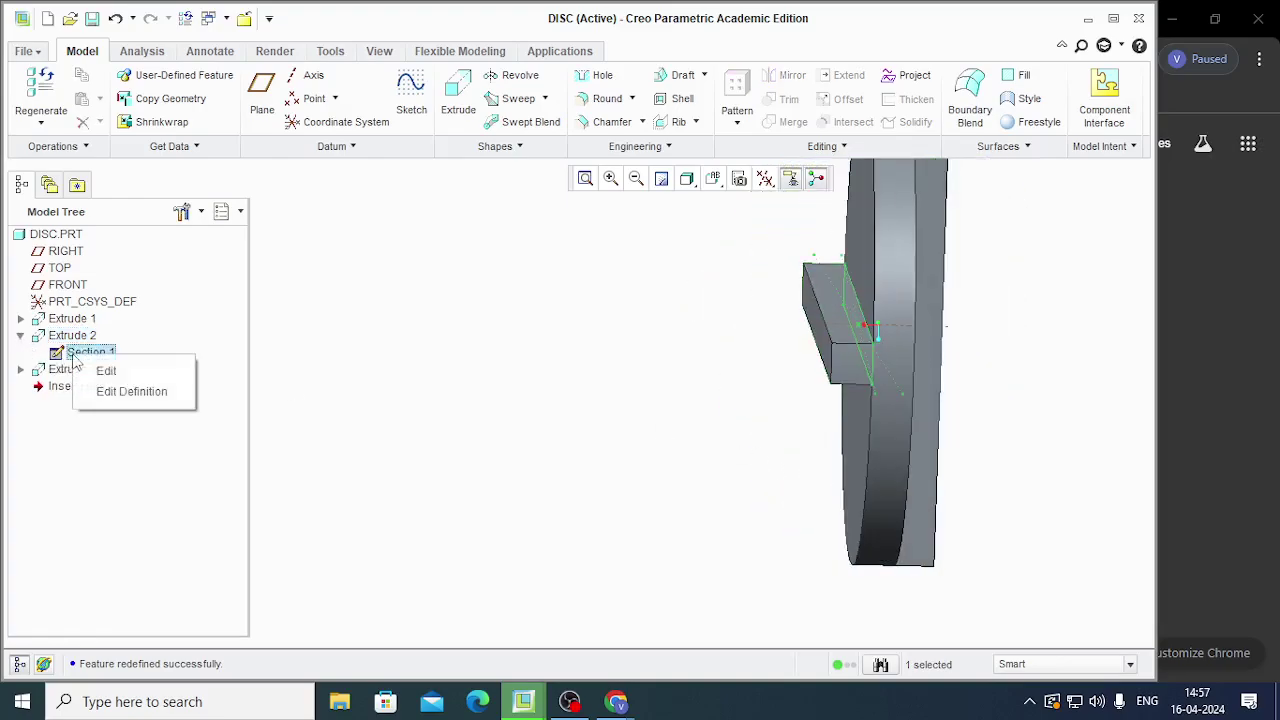
pyautogui.click(132, 391)
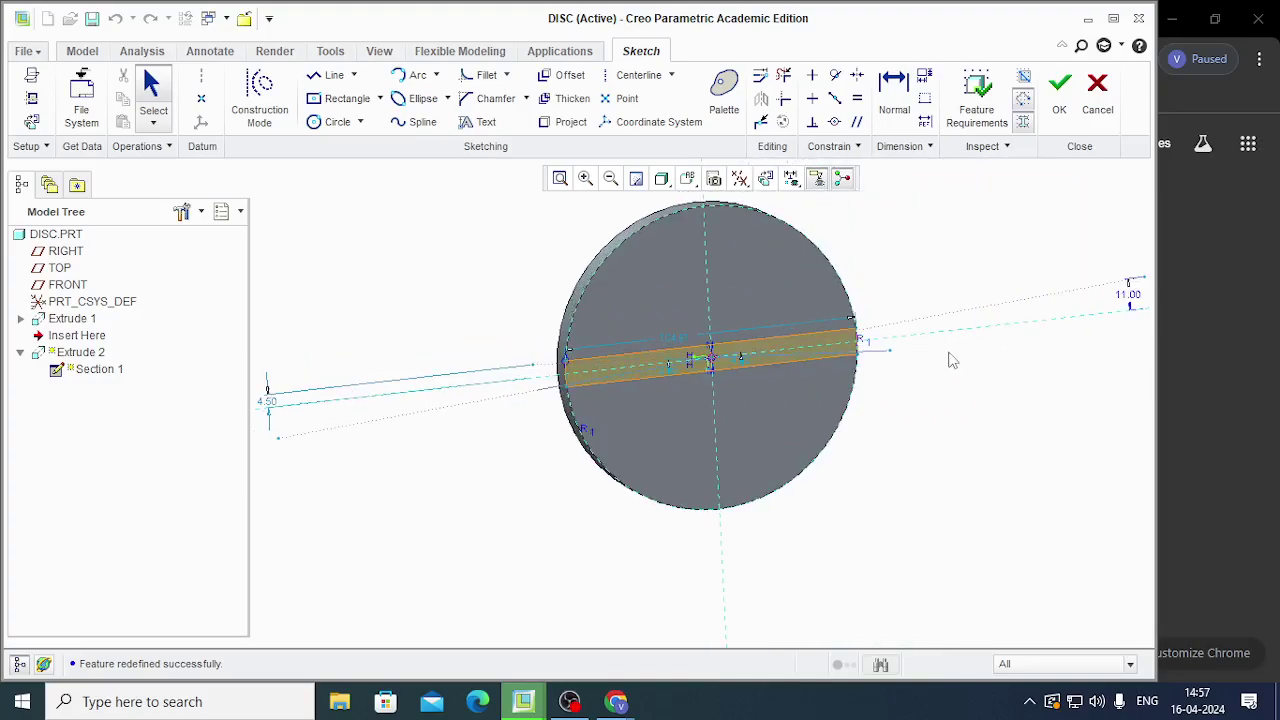
pyautogui.click(903, 128)
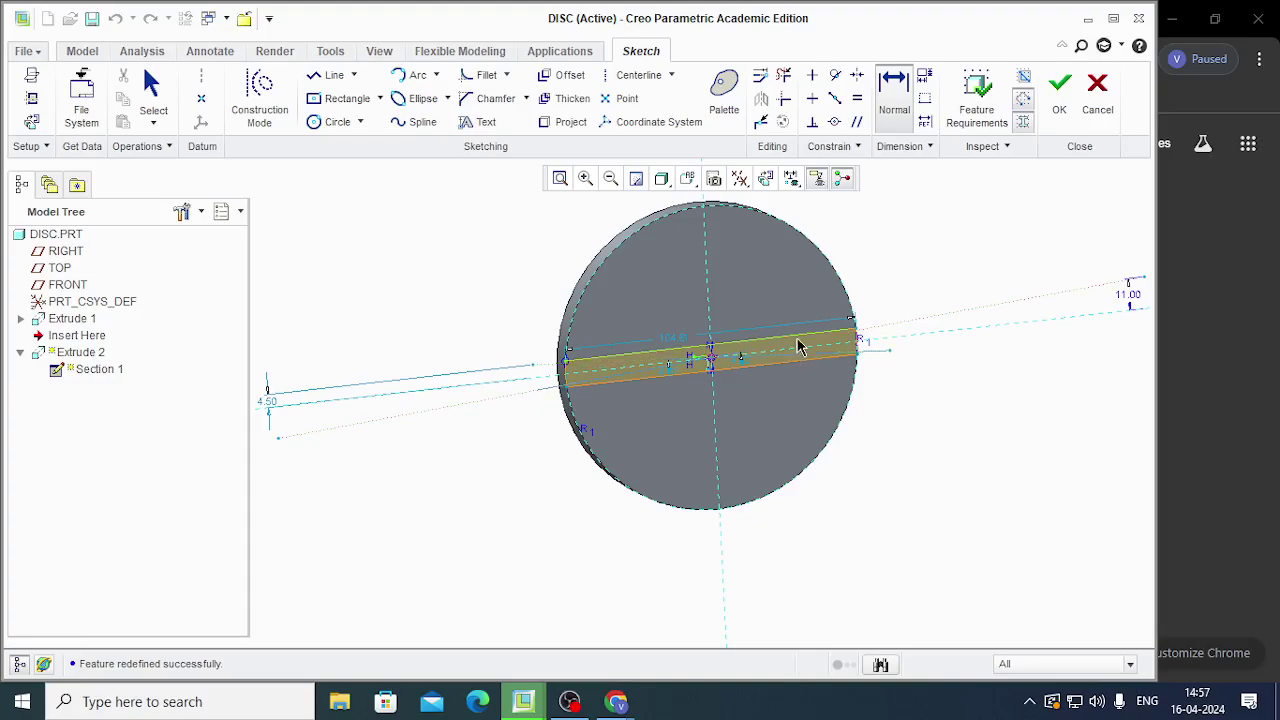
pyautogui.middleClick(907, 346)
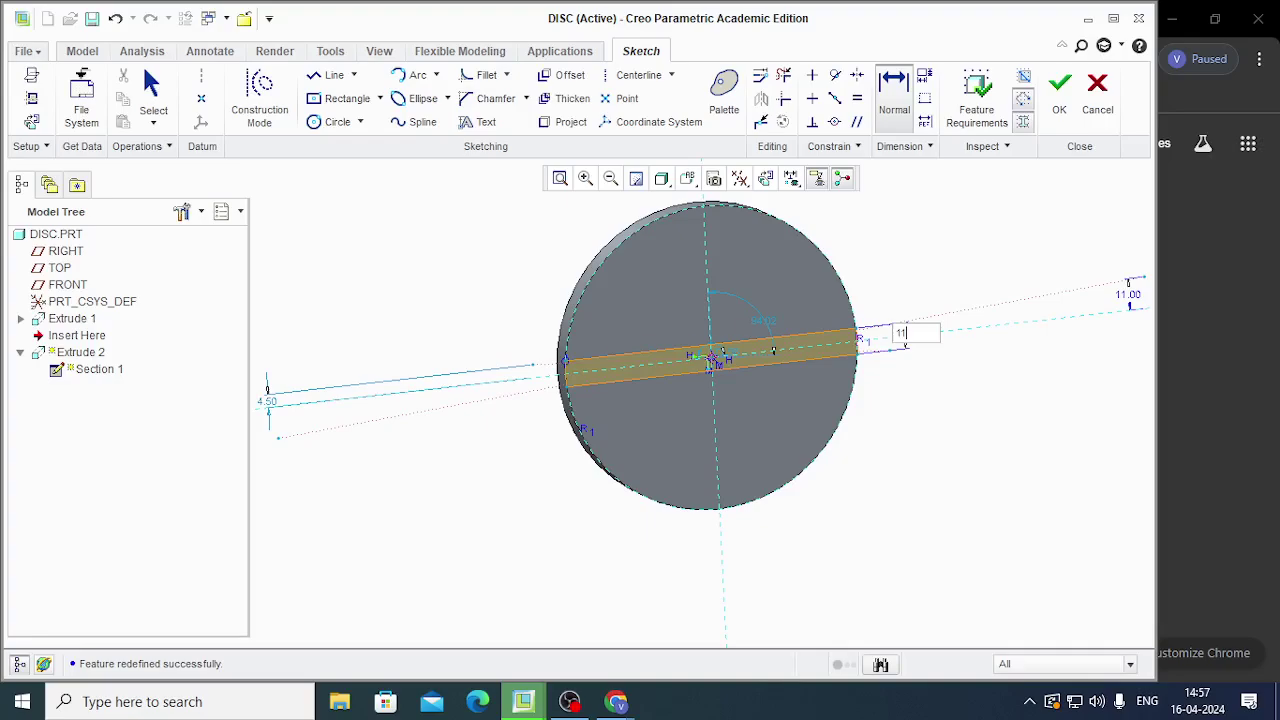
pyautogui.press('Return')
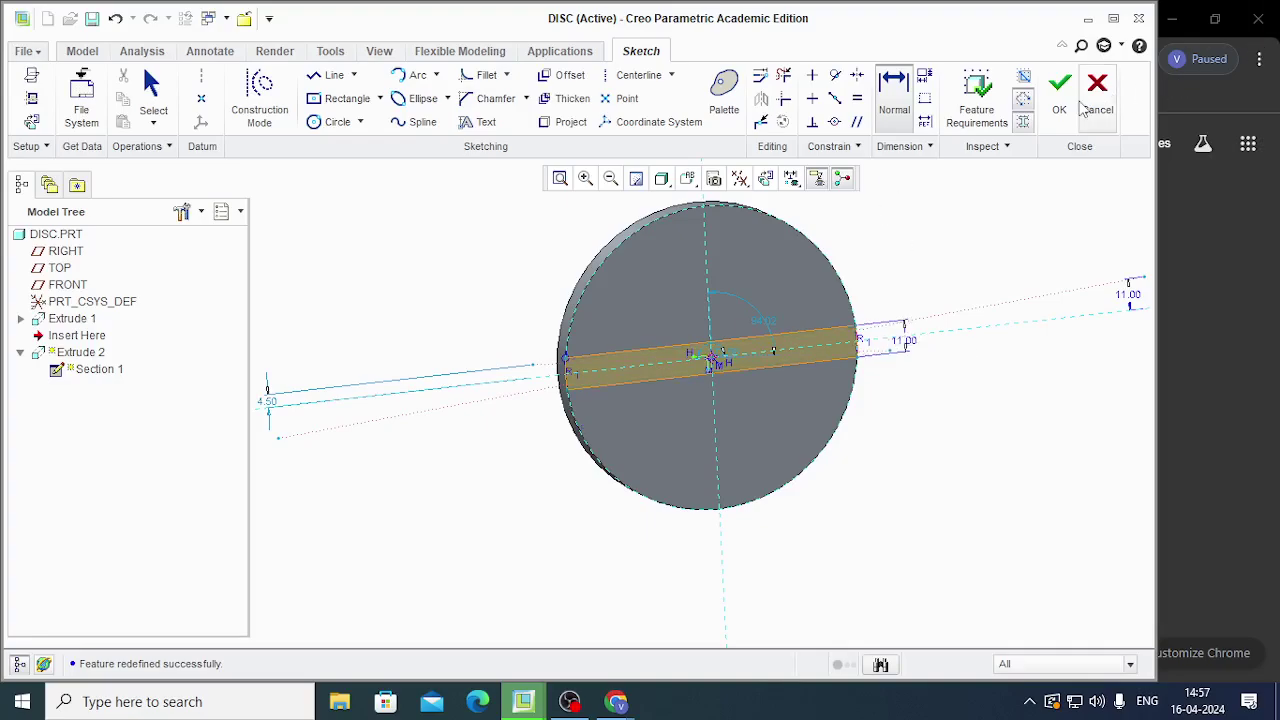
pyautogui.click(1060, 92)
pyautogui.moveTo(723, 385); pyautogui.dragTo(723, 374, button='middle')
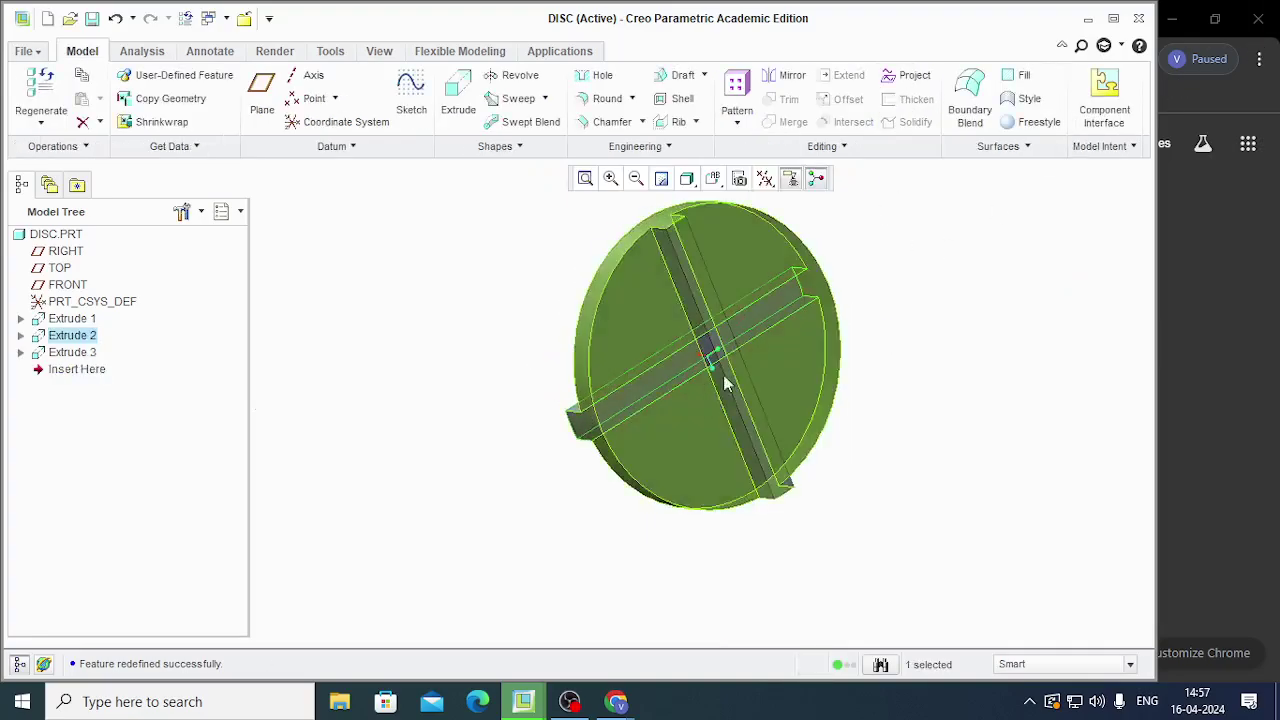
# Edit the Extrude 3 section, dimension that tongue's full width between its long edges as 11.6 mm, and accept the sketch
pyautogui.click(21, 352)
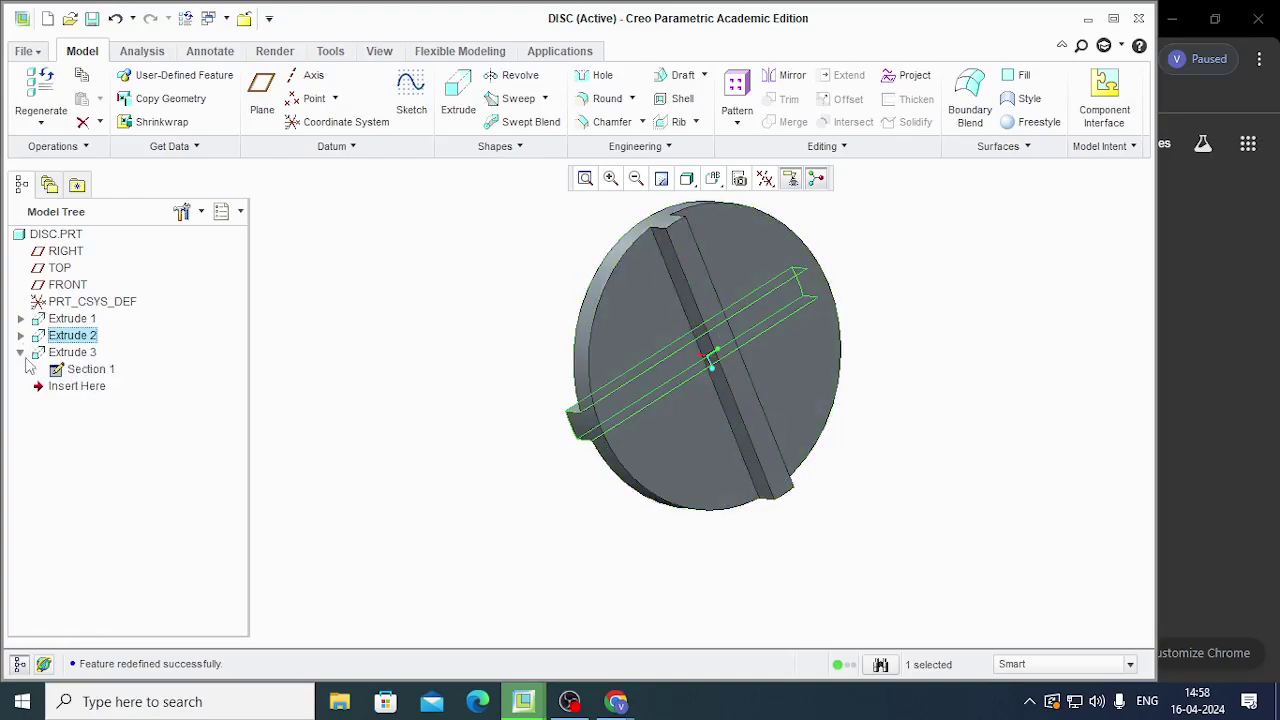
pyautogui.rightClick(92, 370)
pyautogui.click(150, 410)
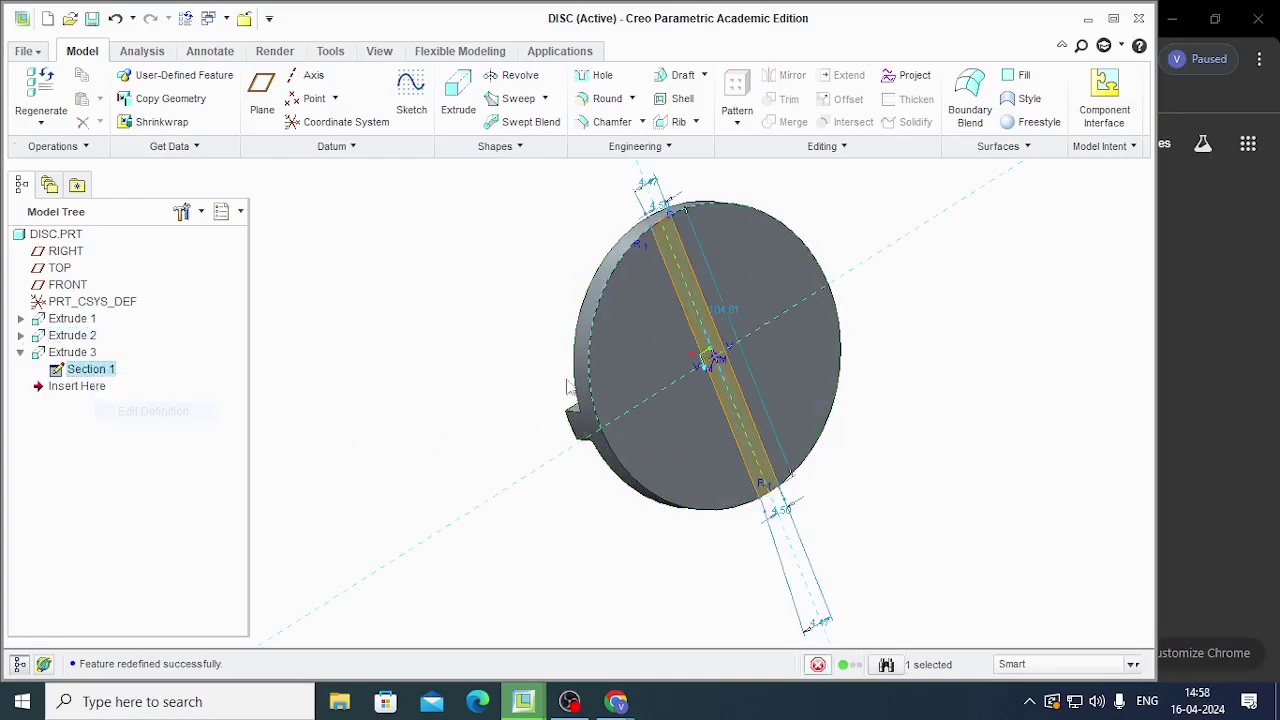
pyautogui.click(894, 98)
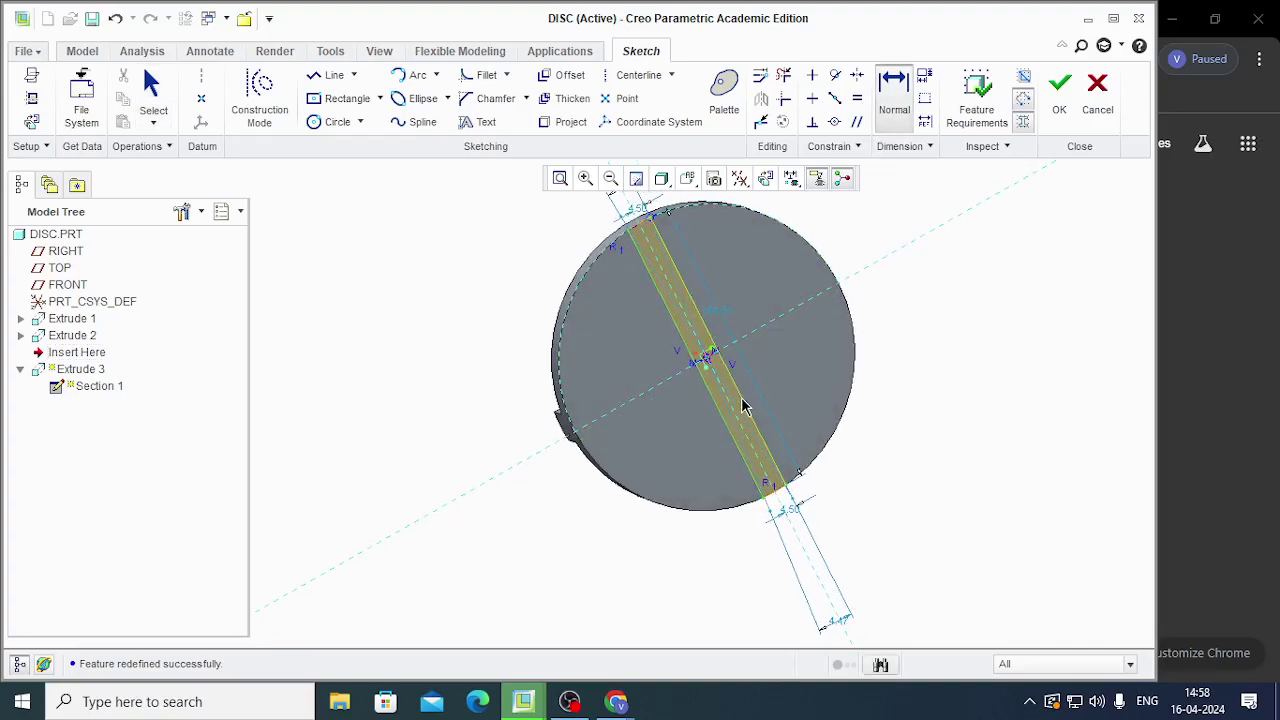
pyautogui.middleClick(820, 575)
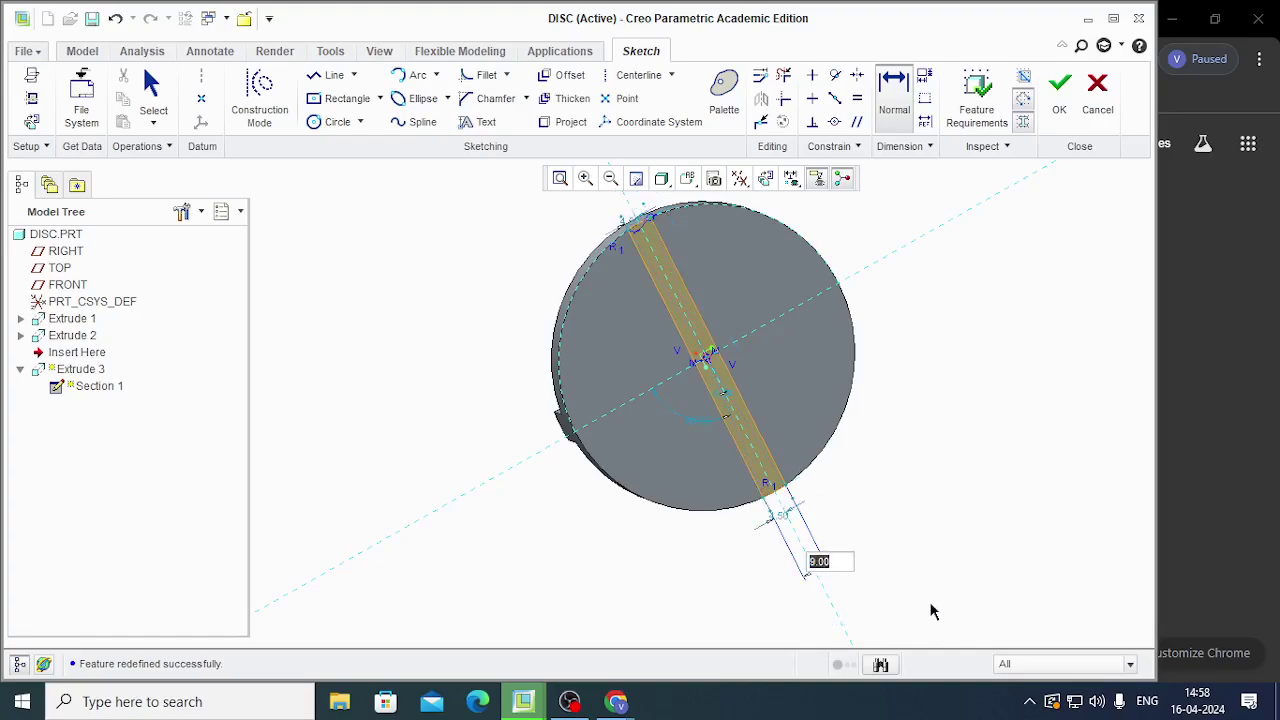
pyautogui.write('11.6')
pyautogui.press('Return')
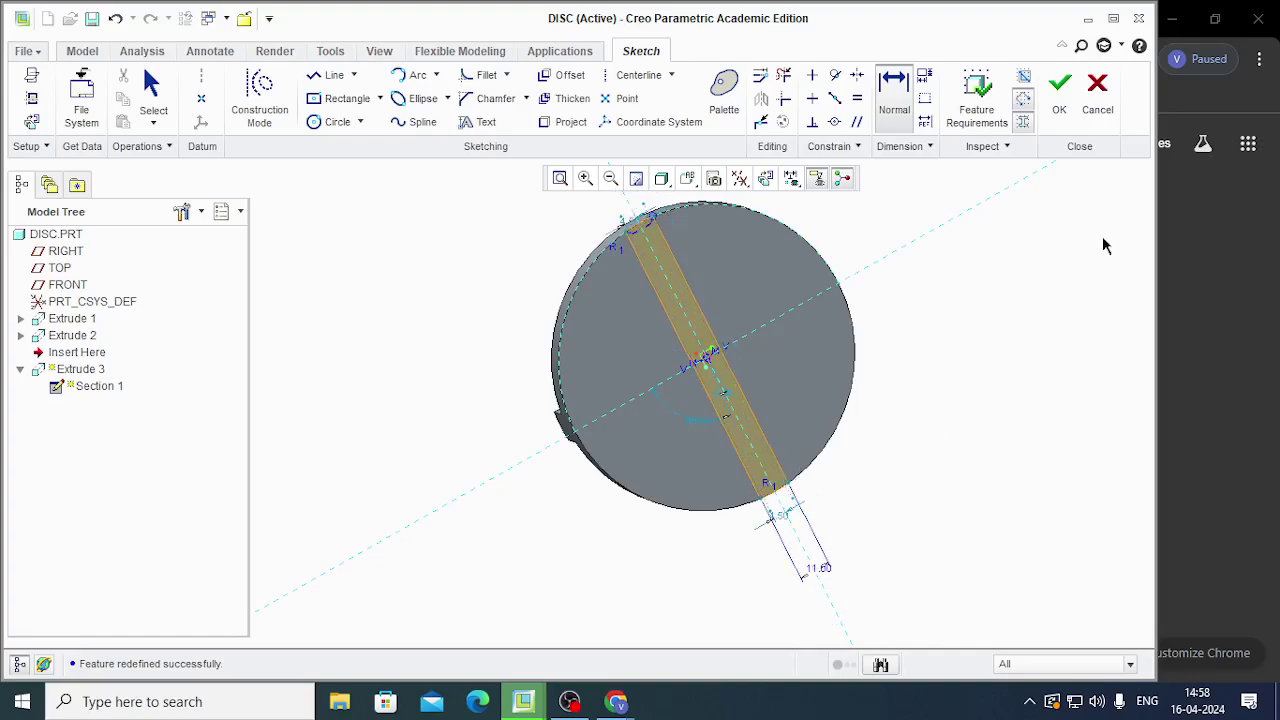
pyautogui.click(1059, 85)
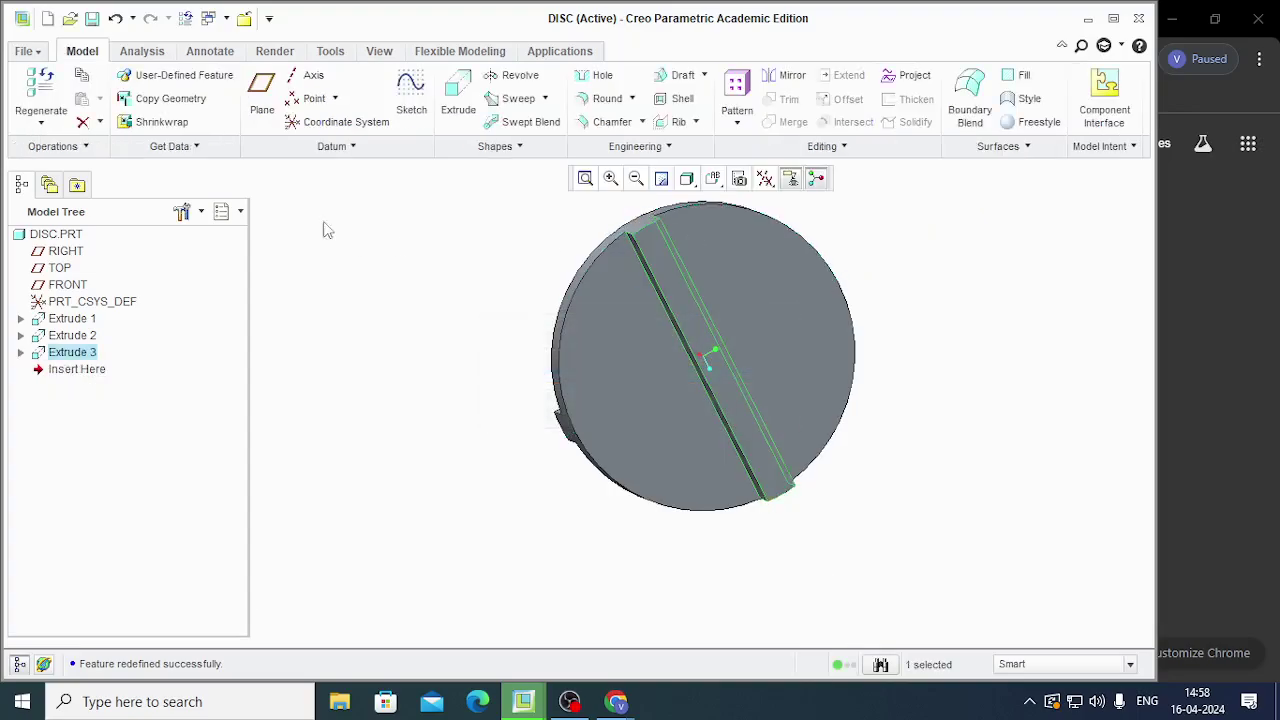
# Return to the OLDHAMS_COUPLING assembly, regenerate it, and inspect how the disc's tongue fits the flange's slot
pyautogui.click(245, 19)
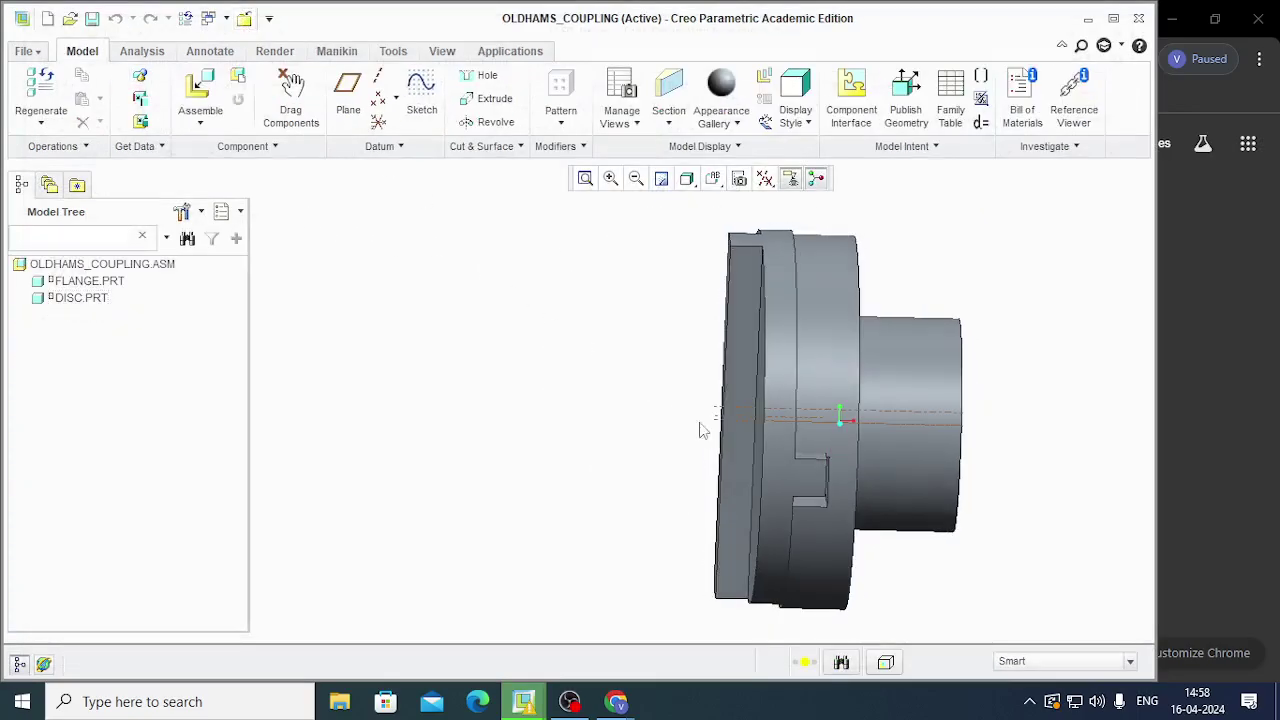
pyautogui.click(70, 82)
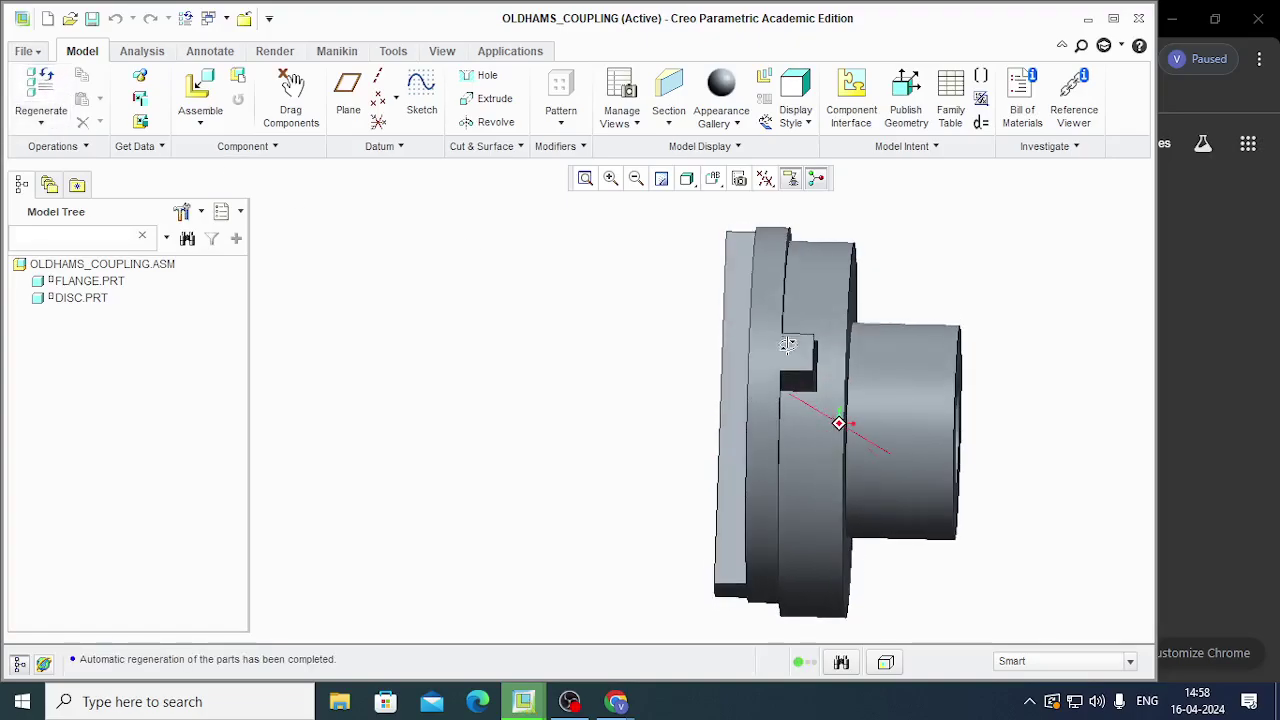
pyautogui.moveTo(787, 362); pyautogui.dragTo(792, 366, button='middle')
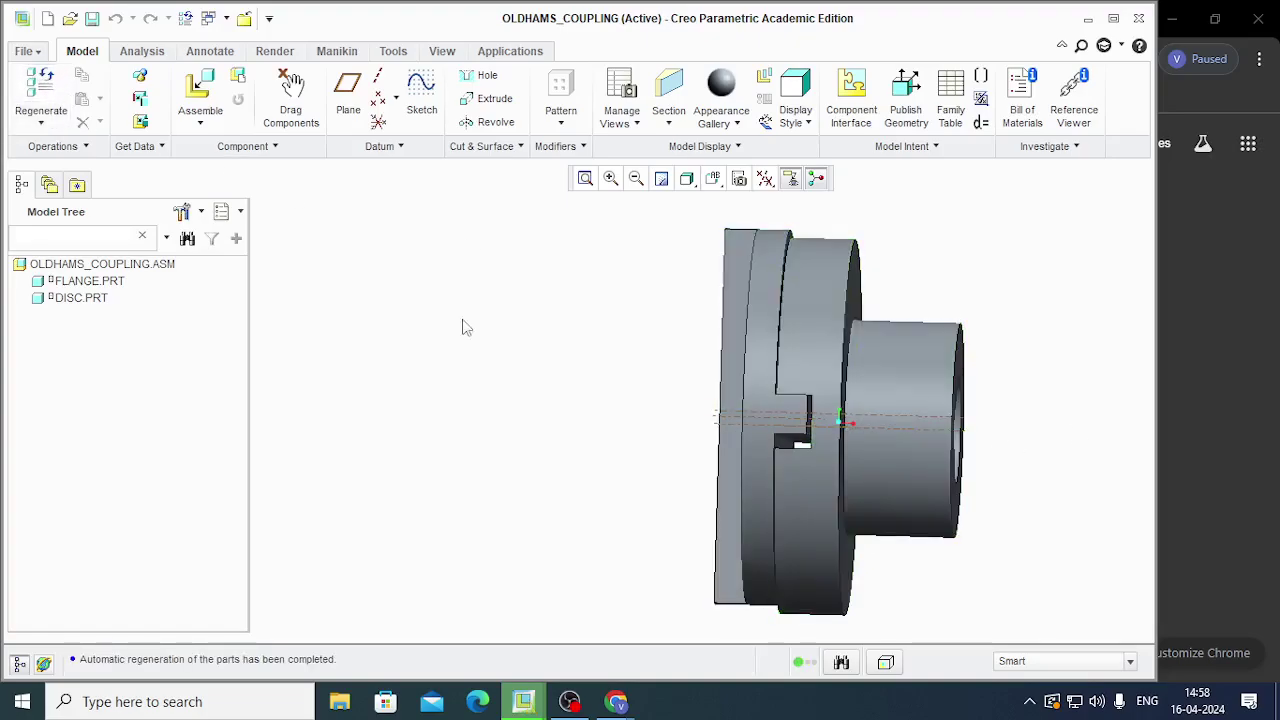
pyautogui.click(36, 88)
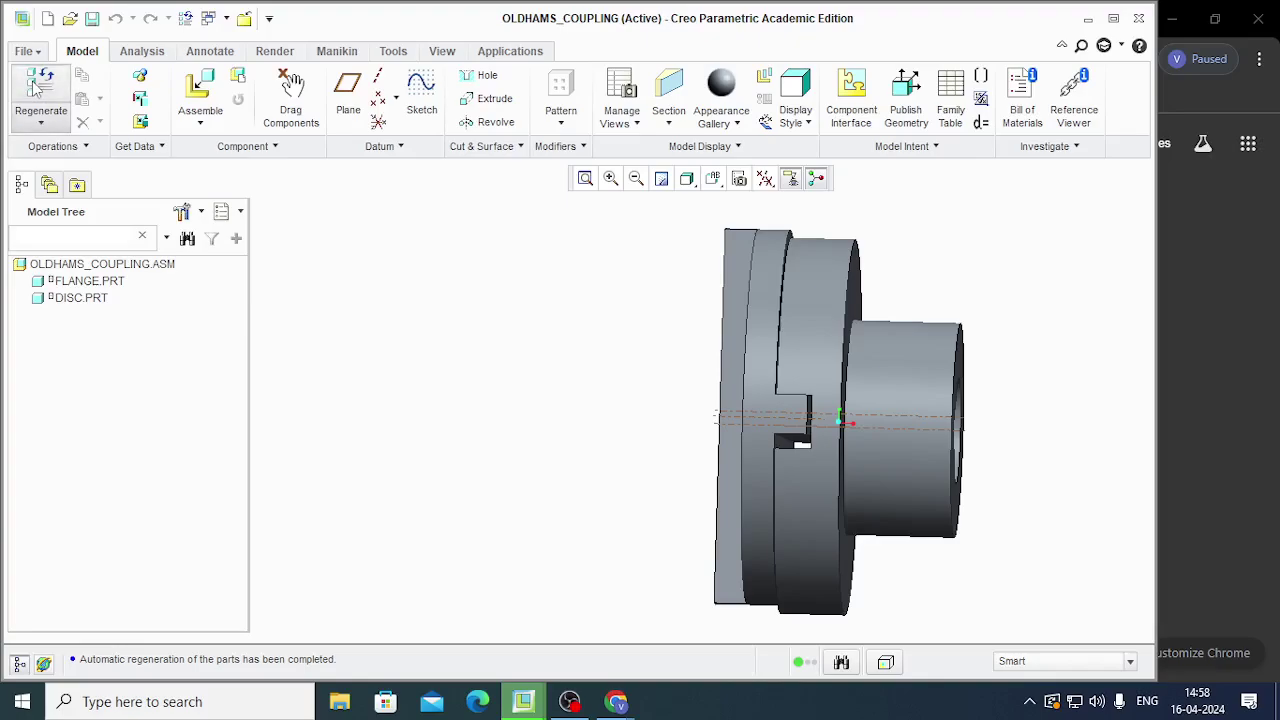
pyautogui.moveTo(628, 290); pyautogui.dragTo(613, 304, button='middle')
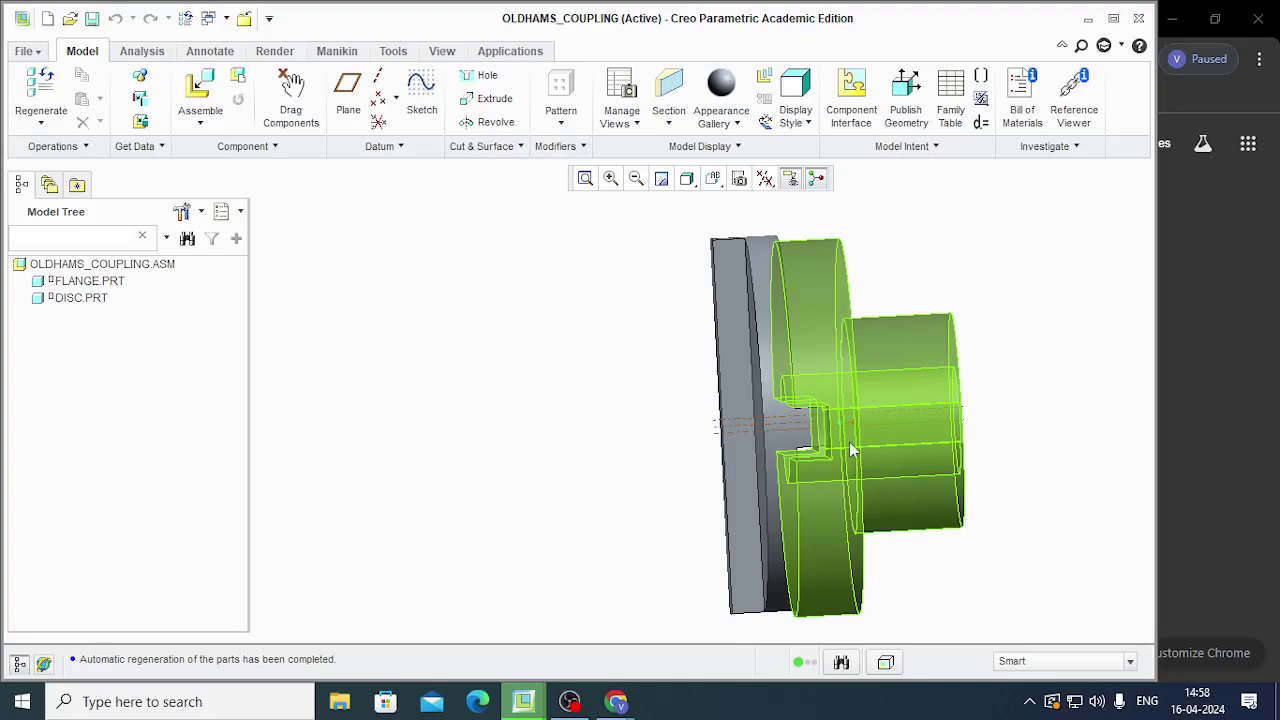
pyautogui.moveTo(851, 450); pyautogui.dragTo(828, 478, button='middle')
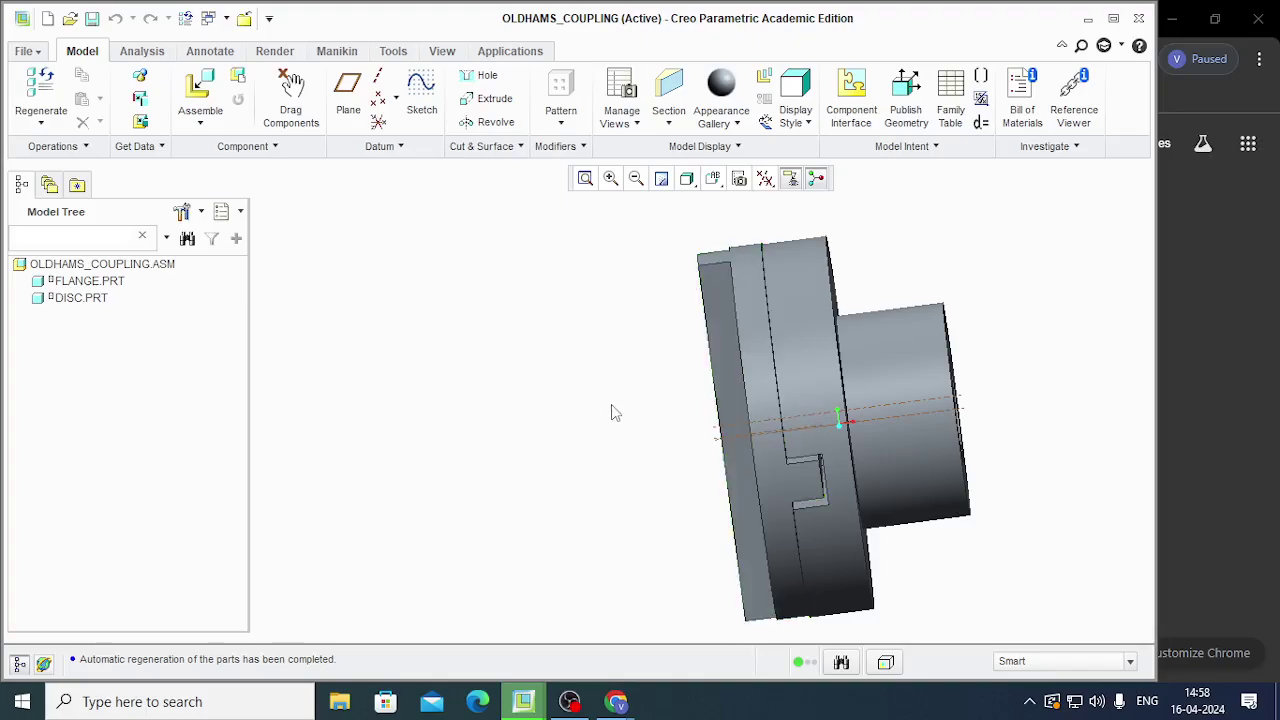
# Bring a second flange.prt from the Ex5_1 folder into the assembly and turn it so its slotted side faces the disc's free tongue
pyautogui.click(199, 90)
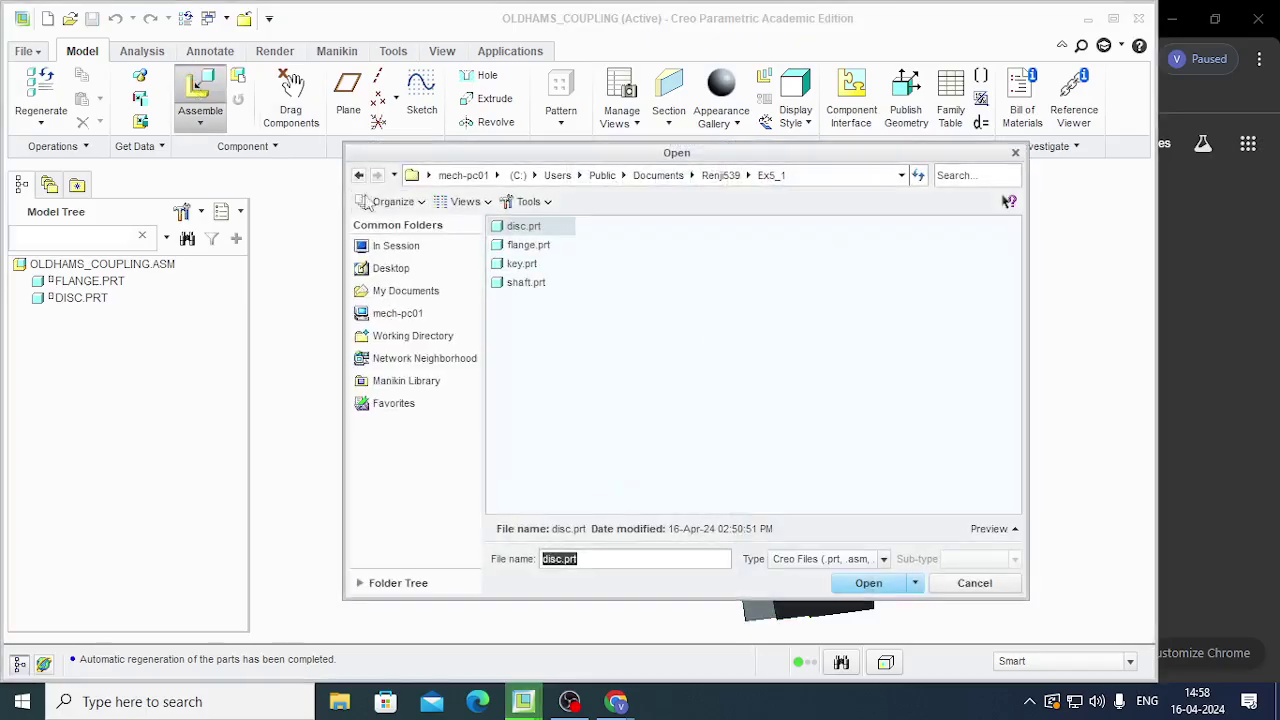
pyautogui.click(525, 248)
pyautogui.click(866, 583)
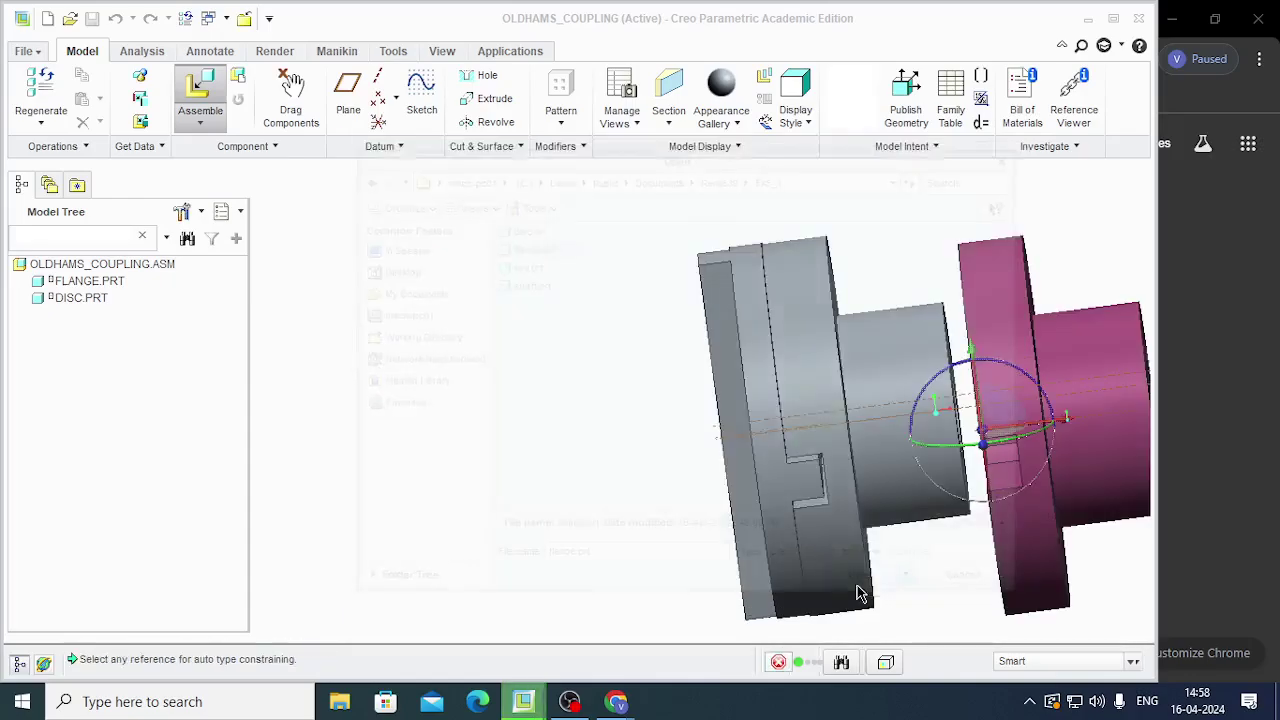
pyautogui.moveTo(968, 478); pyautogui.dragTo(918, 422)
pyautogui.moveTo(928, 437); pyautogui.dragTo(780, 449, button='middle')
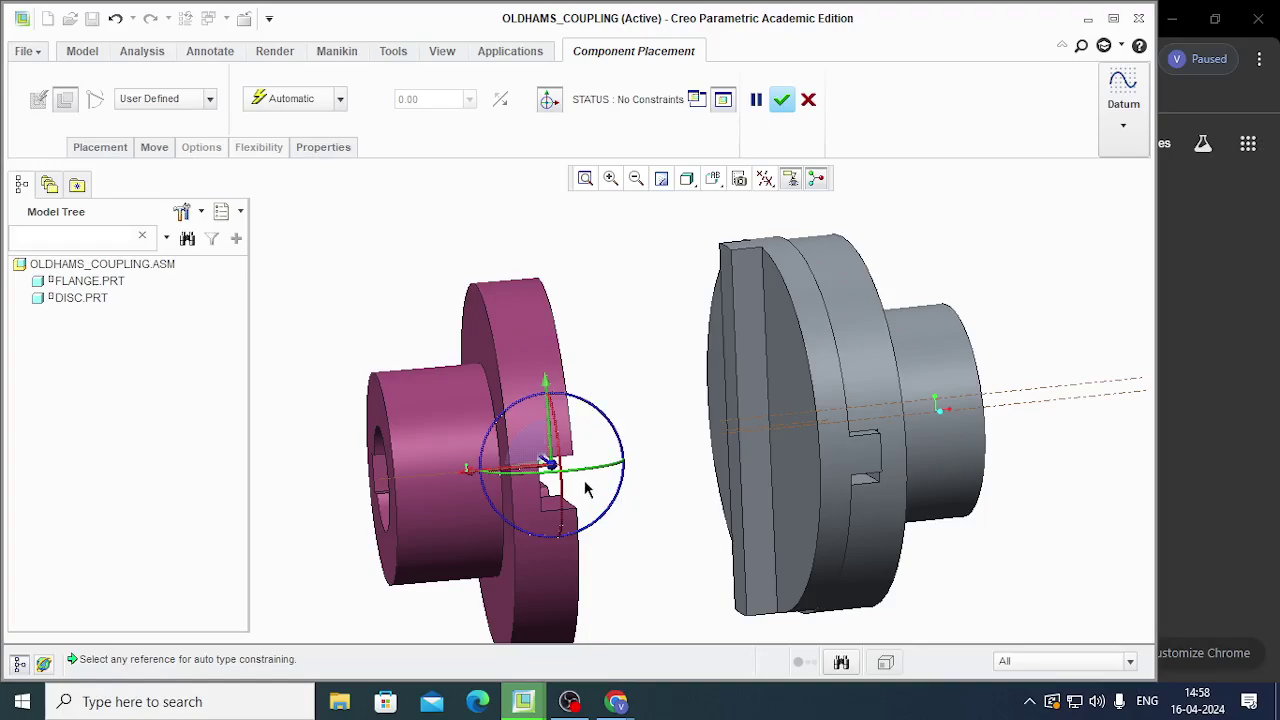
pyautogui.moveTo(560, 500); pyautogui.dragTo(557, 410)
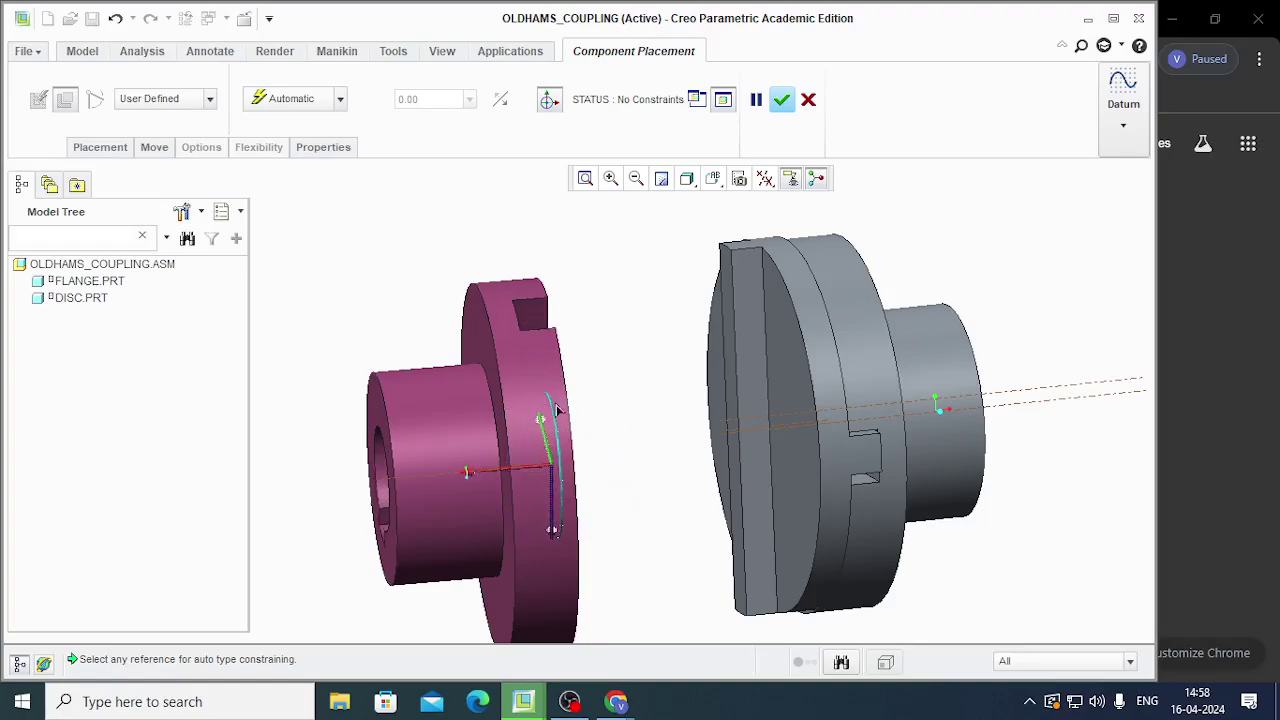
pyautogui.moveTo(682, 449); pyautogui.dragTo(740, 440, button='middle')
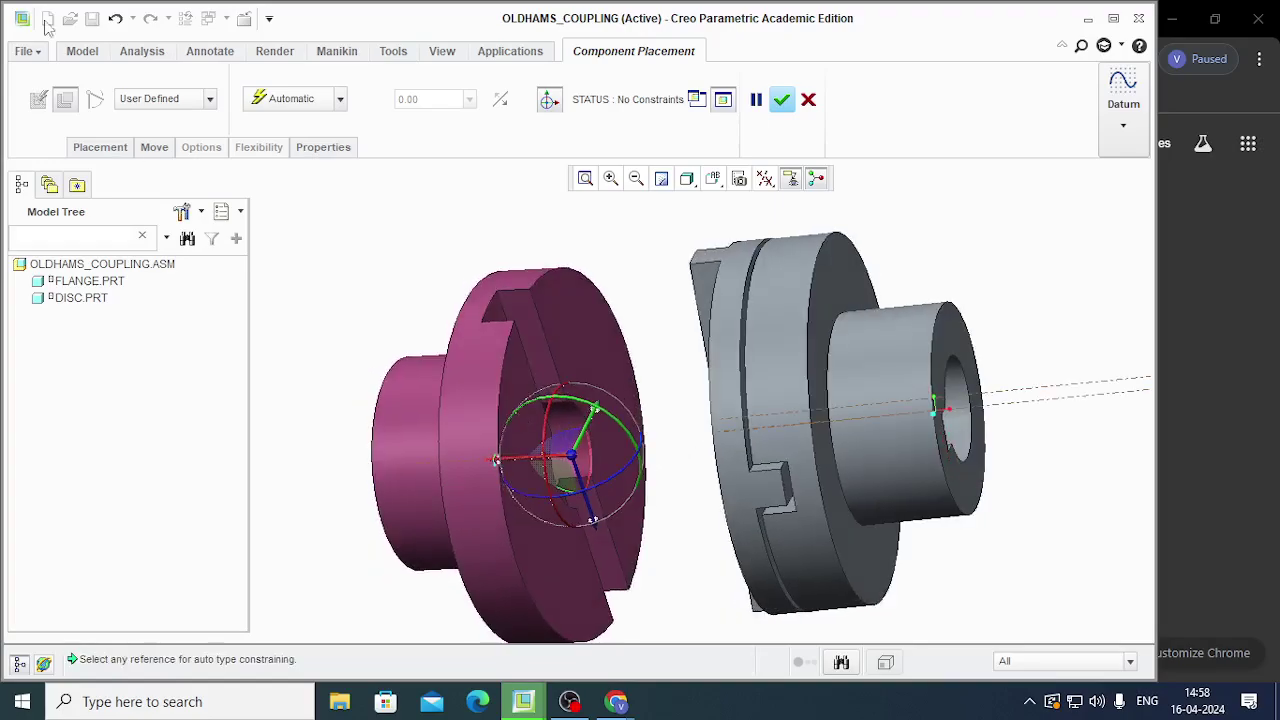
# Give the second flange a Slider connection and align an edge of its slot with the matching edge of the disc's free tongue
pyautogui.click(198, 101)
pyautogui.click(170, 169)
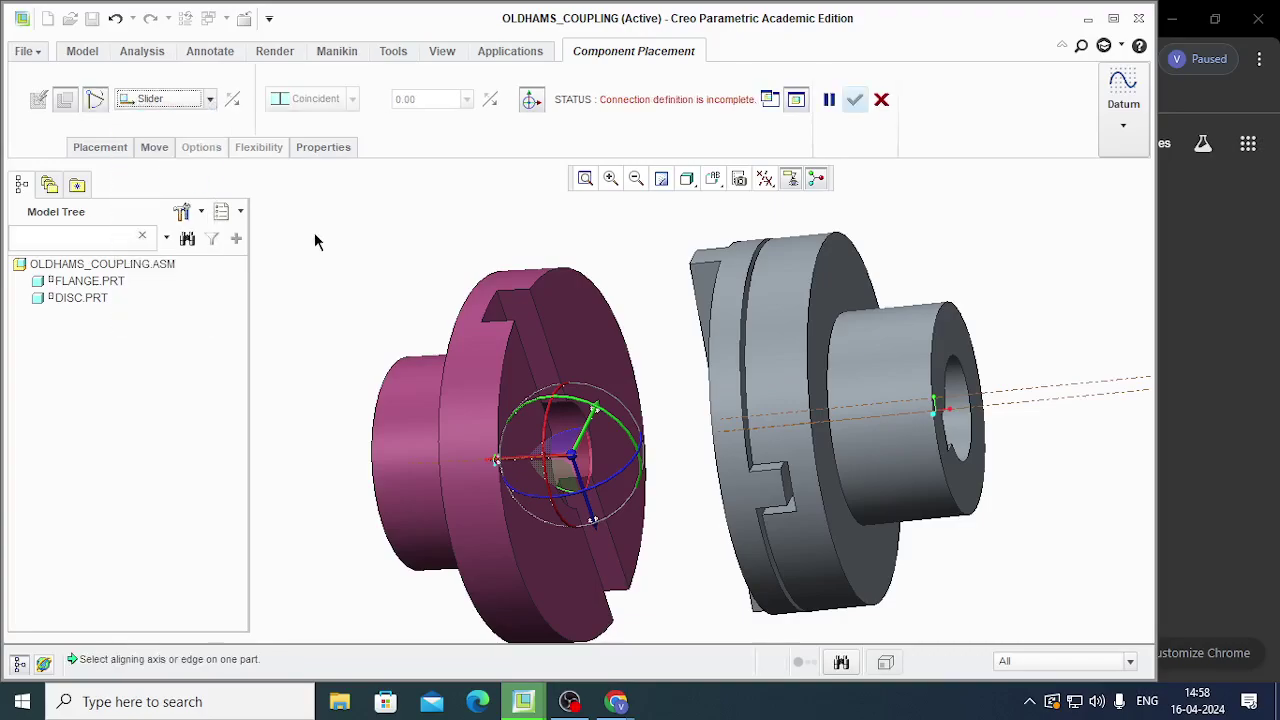
pyautogui.click(541, 326)
pyautogui.moveTo(560, 360); pyautogui.dragTo(806, 437, button='middle')
pyautogui.click(787, 483)
# Set the Slider rotation by matching the second flange's slotted face to the disc's flat face
pyautogui.click(752, 472)
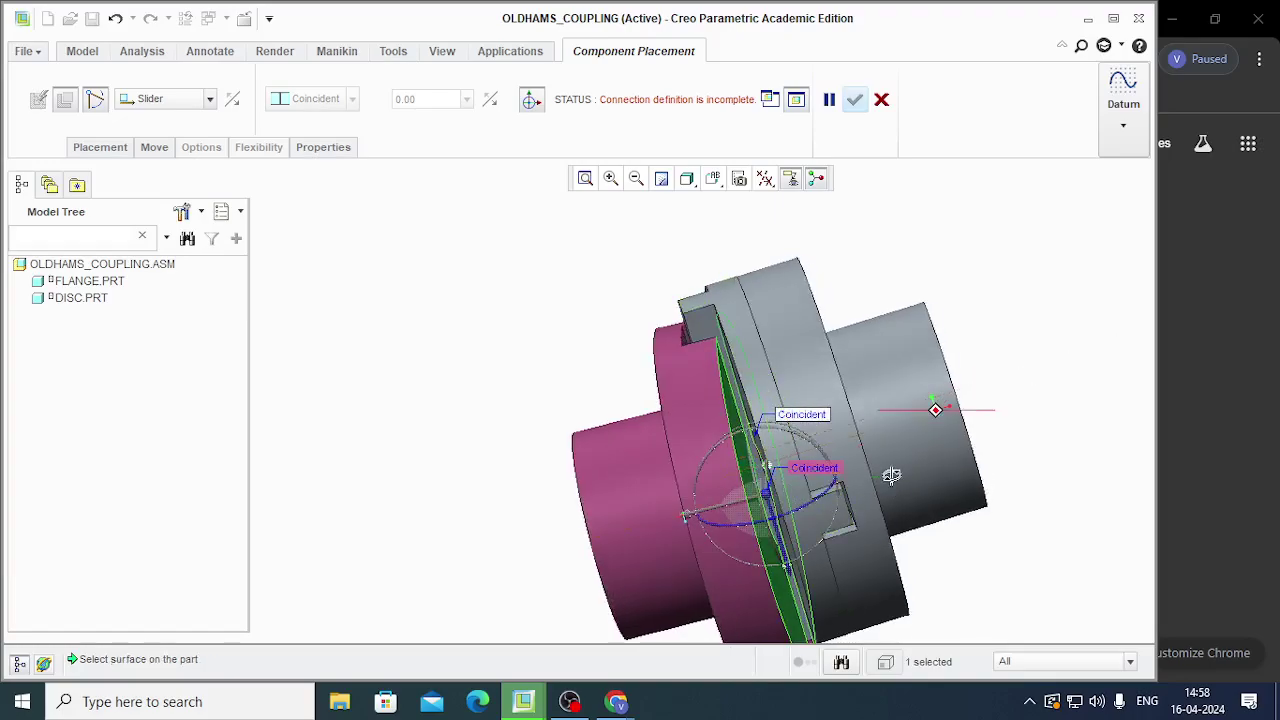
pyautogui.moveTo(752, 472); pyautogui.dragTo(843, 574, button='middle')
pyautogui.click(790, 413)
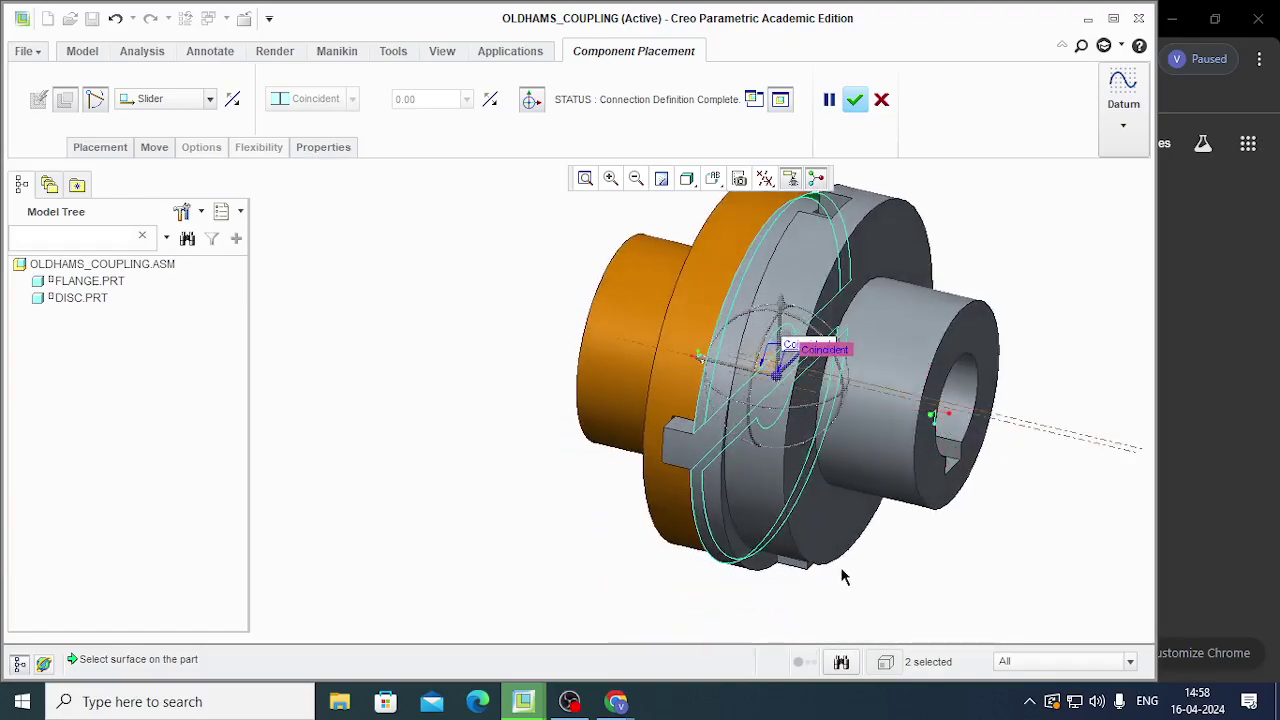
pyautogui.moveTo(970, 422); pyautogui.dragTo(908, 484, button='middle')
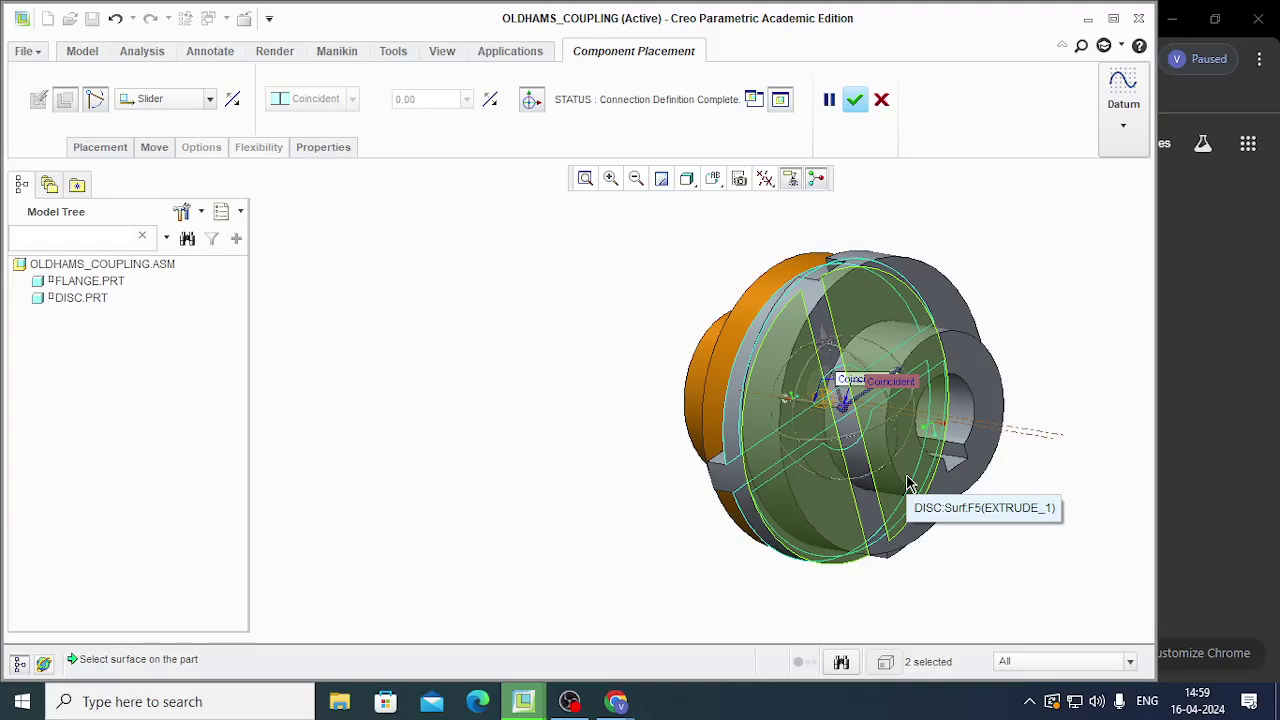
# Add a second connection set to the second flange's placement and make it a Pin connection
pyautogui.click(99, 147)
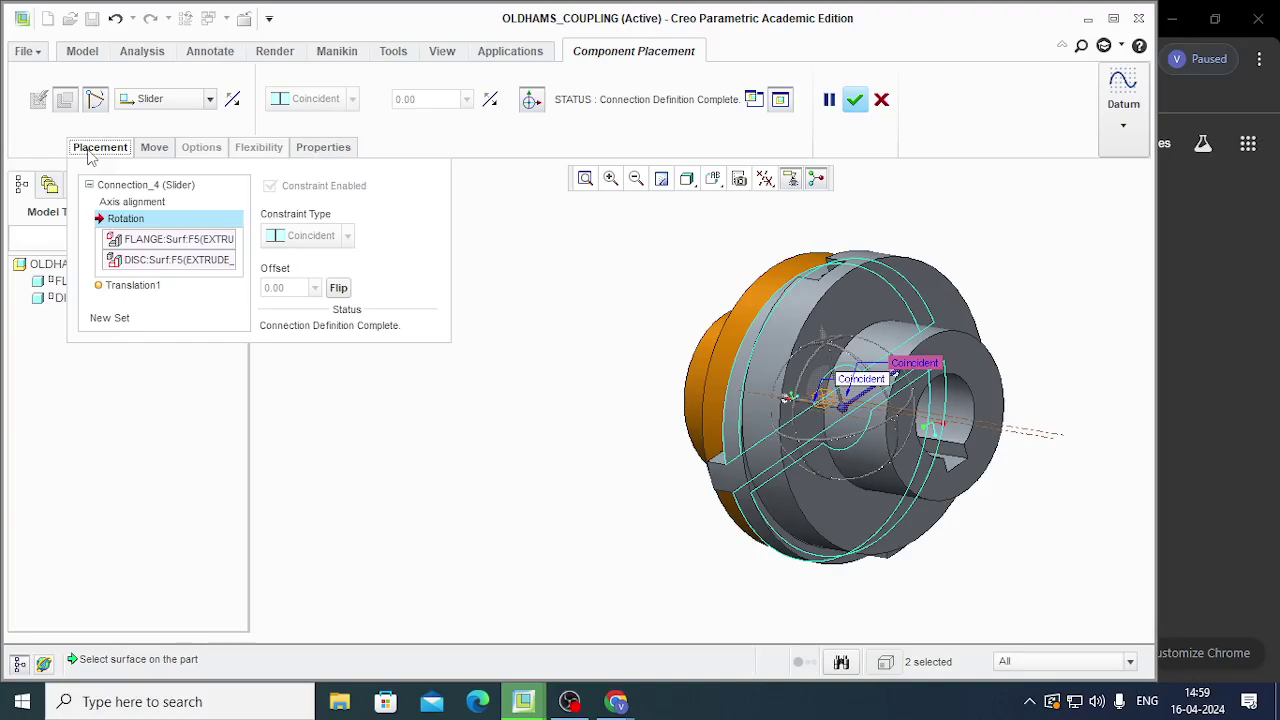
pyautogui.click(109, 318)
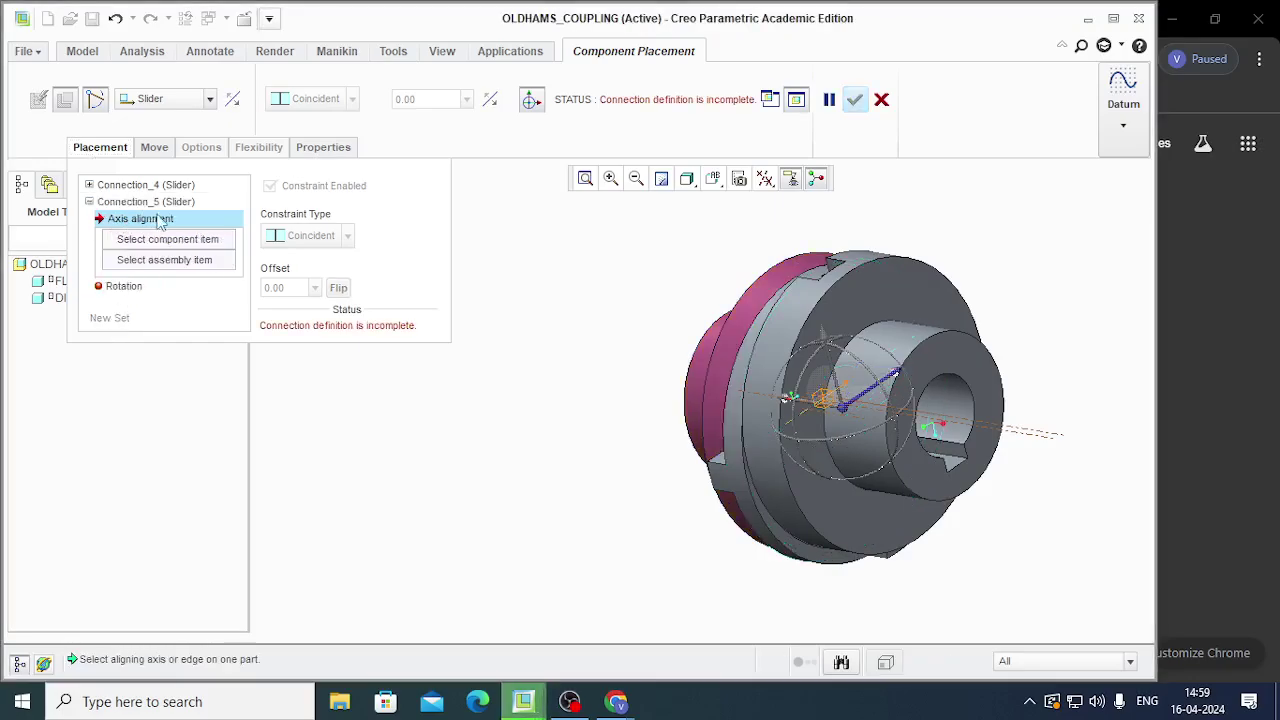
pyautogui.click(188, 202)
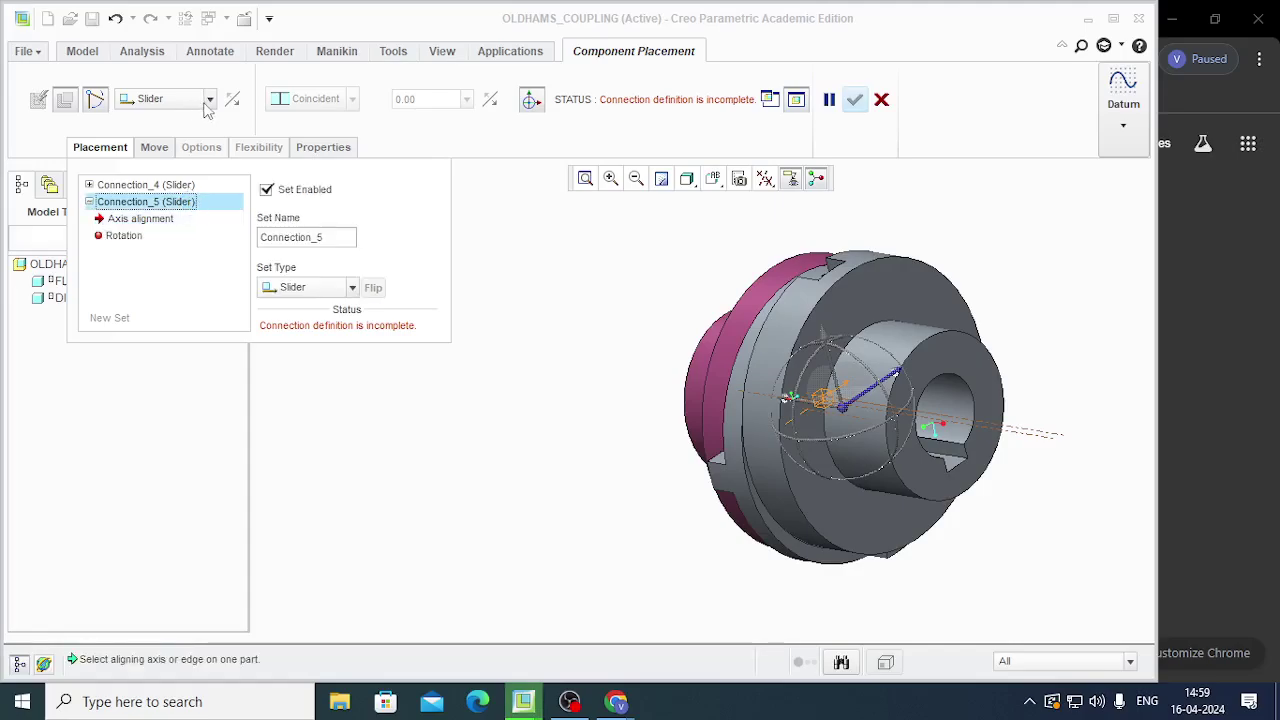
pyautogui.click(206, 104)
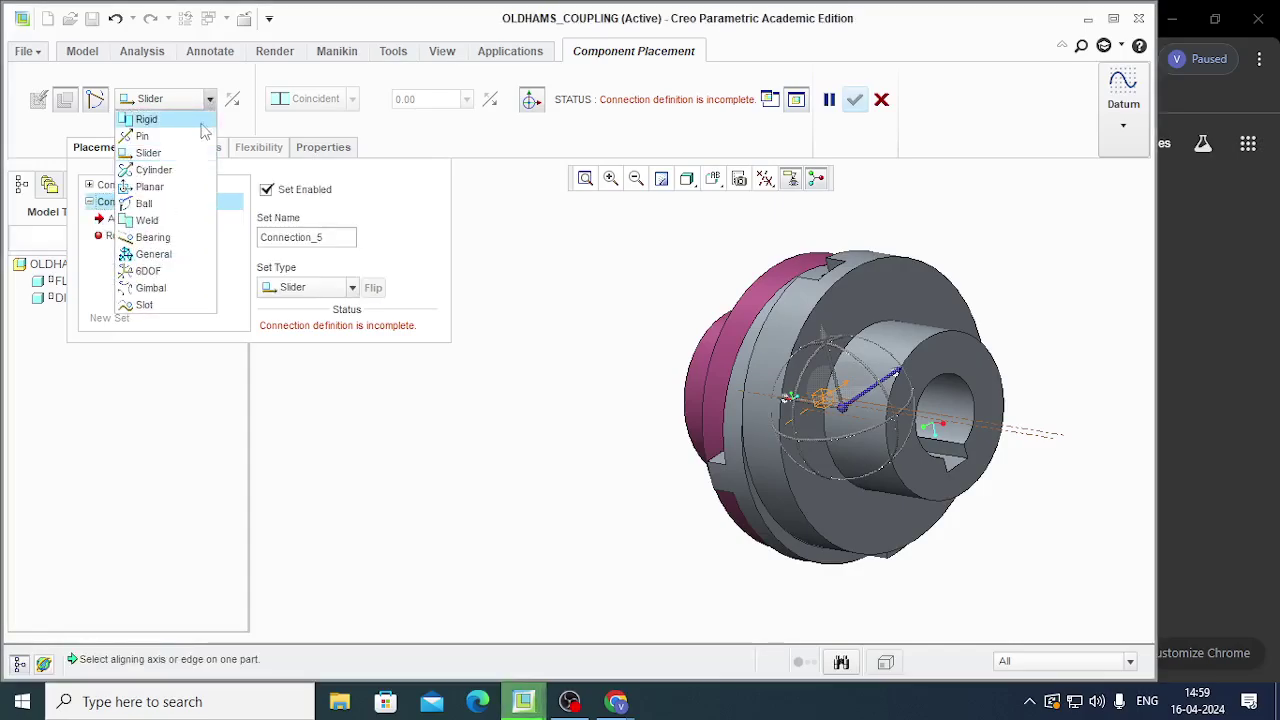
pyautogui.click(160, 136)
# Set the Pin's axis alignment by matching the second flange's A_2 axis to the corresponding axis in the assembly
pyautogui.moveTo(686, 415); pyautogui.dragTo(918, 428, button='middle')
pyautogui.scroll(-5, 927, 461)
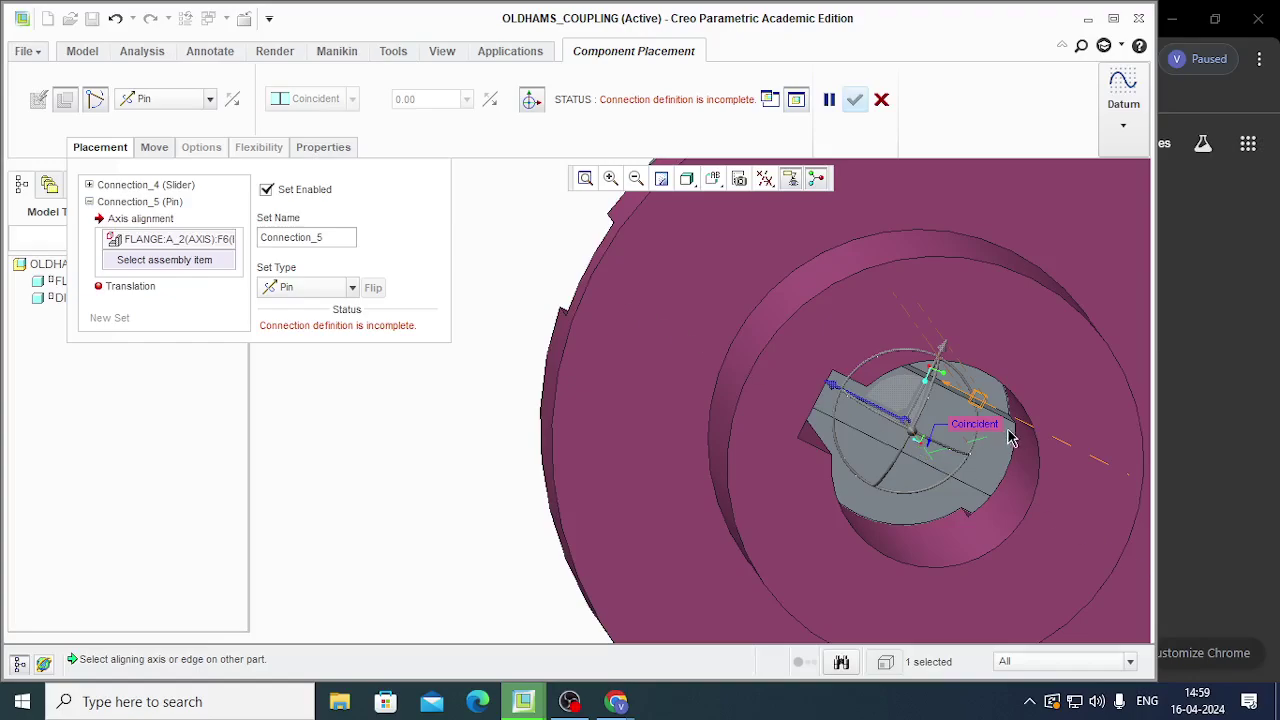
pyautogui.moveTo(1006, 434); pyautogui.dragTo(970, 403, button='middle')
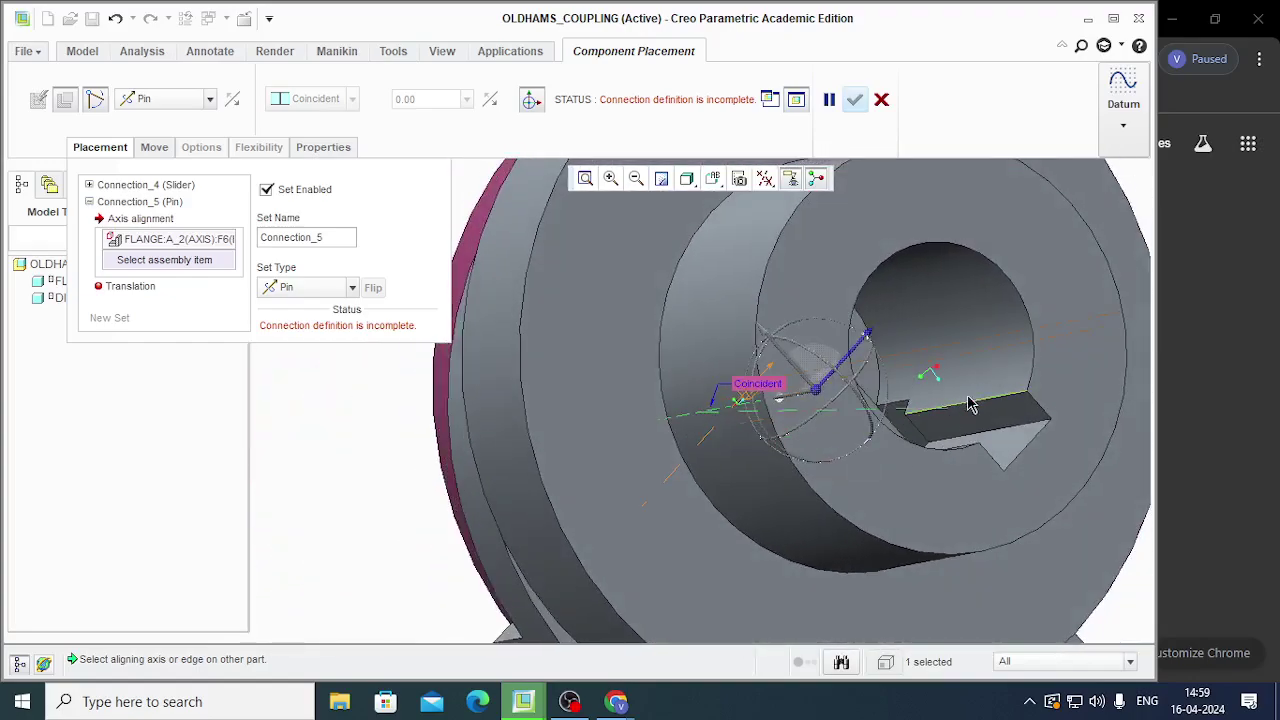
pyautogui.click(985, 345)
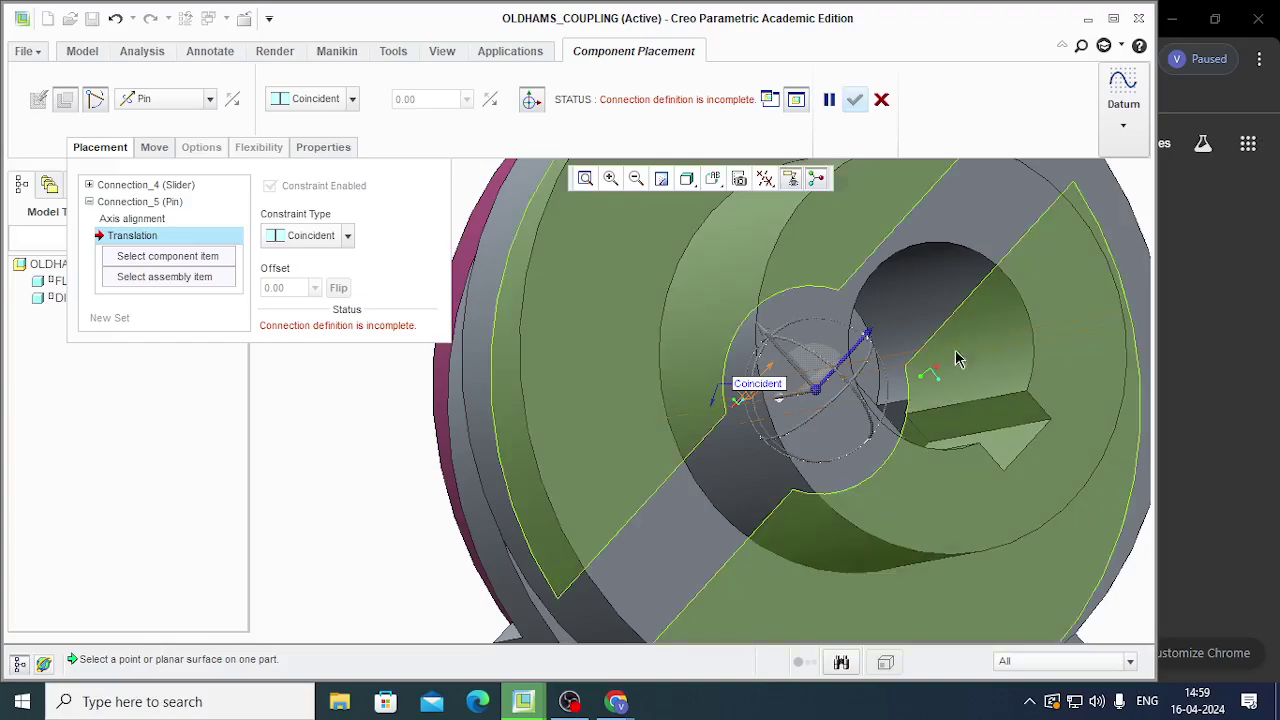
# Turn the coupling to a side view and show the datum planes for picking the Pin's translation references
pyautogui.hotkey('ctrl', 'd')
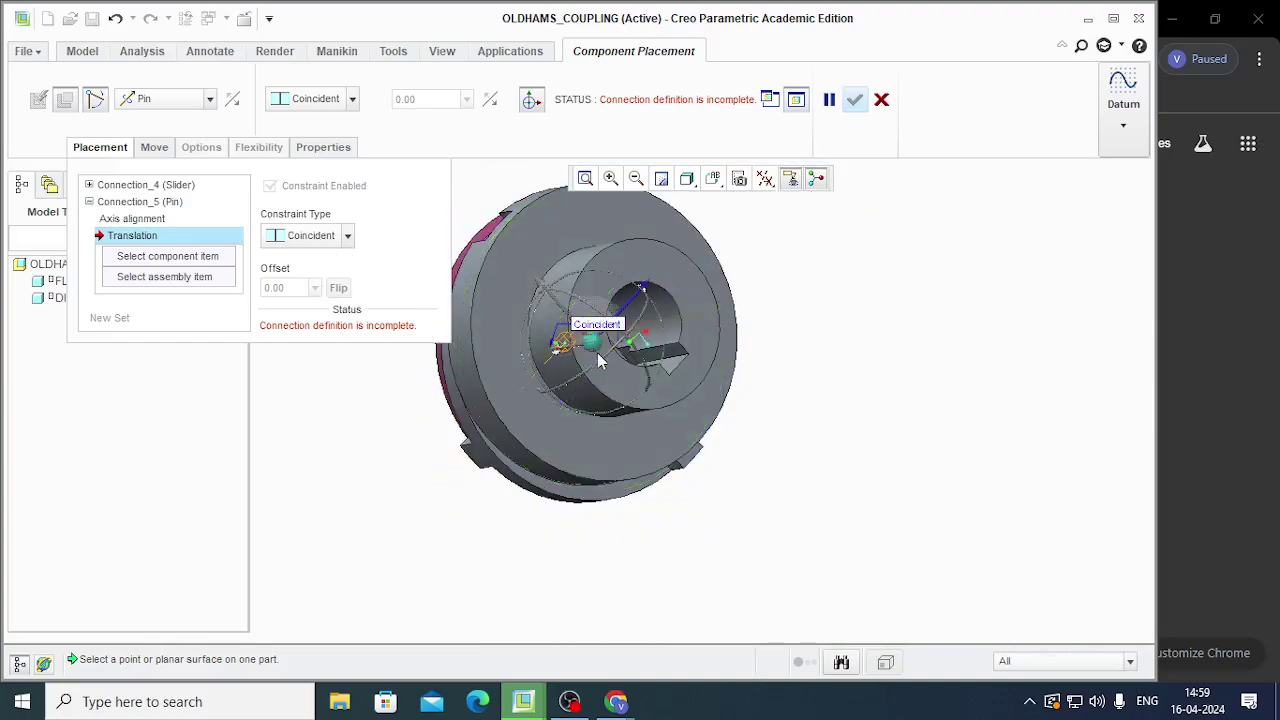
pyautogui.scroll(3, 758, 360)
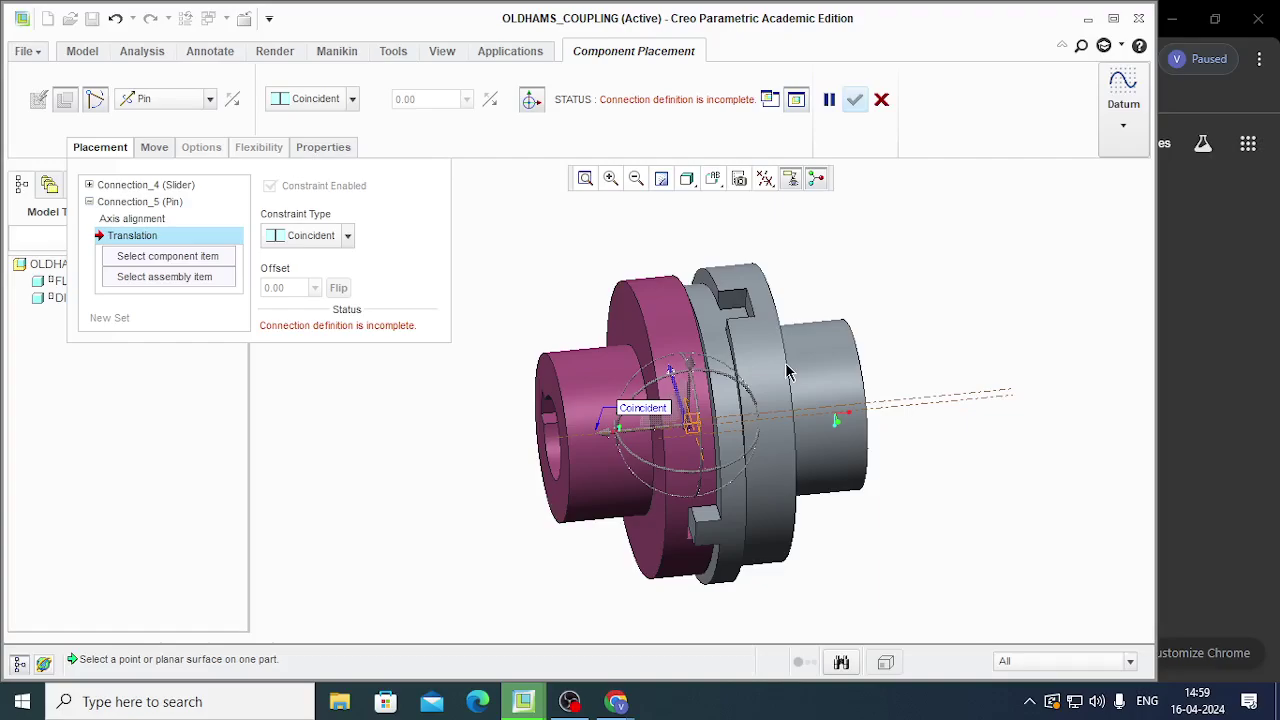
pyautogui.moveTo(871, 475); pyautogui.dragTo(845, 487, button='middle')
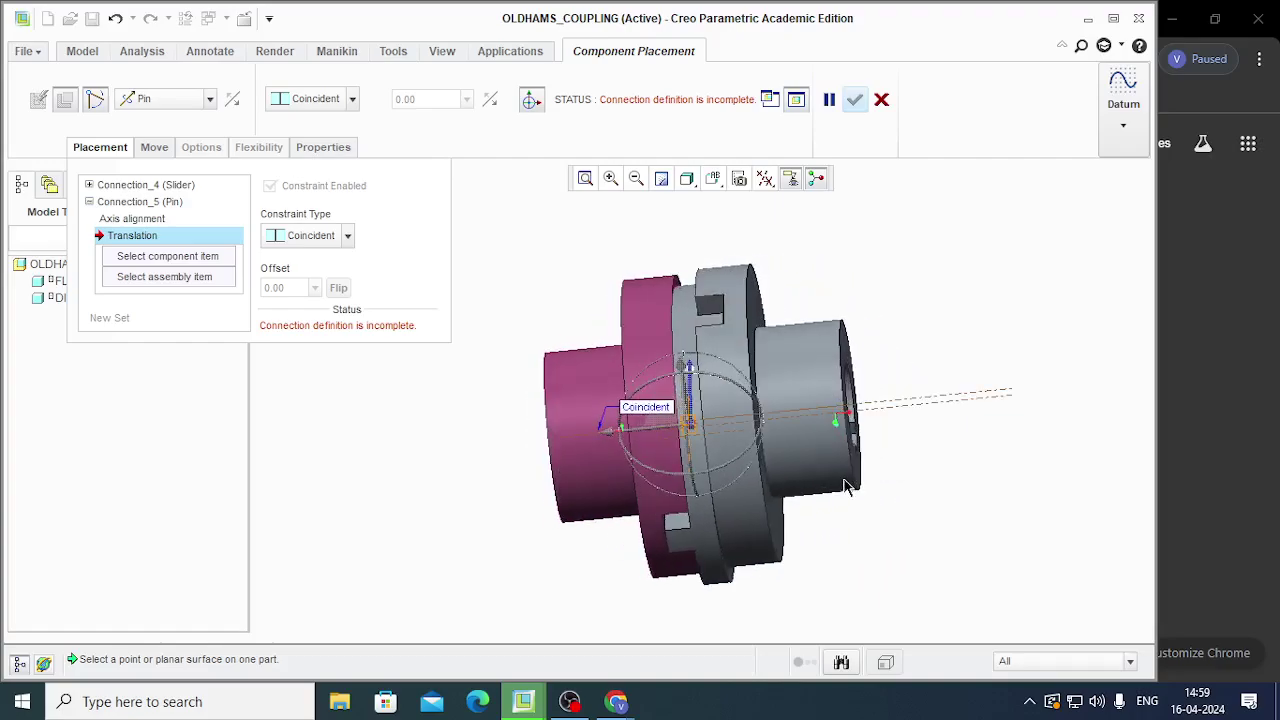
pyautogui.click(764, 178)
pyautogui.click(785, 307)
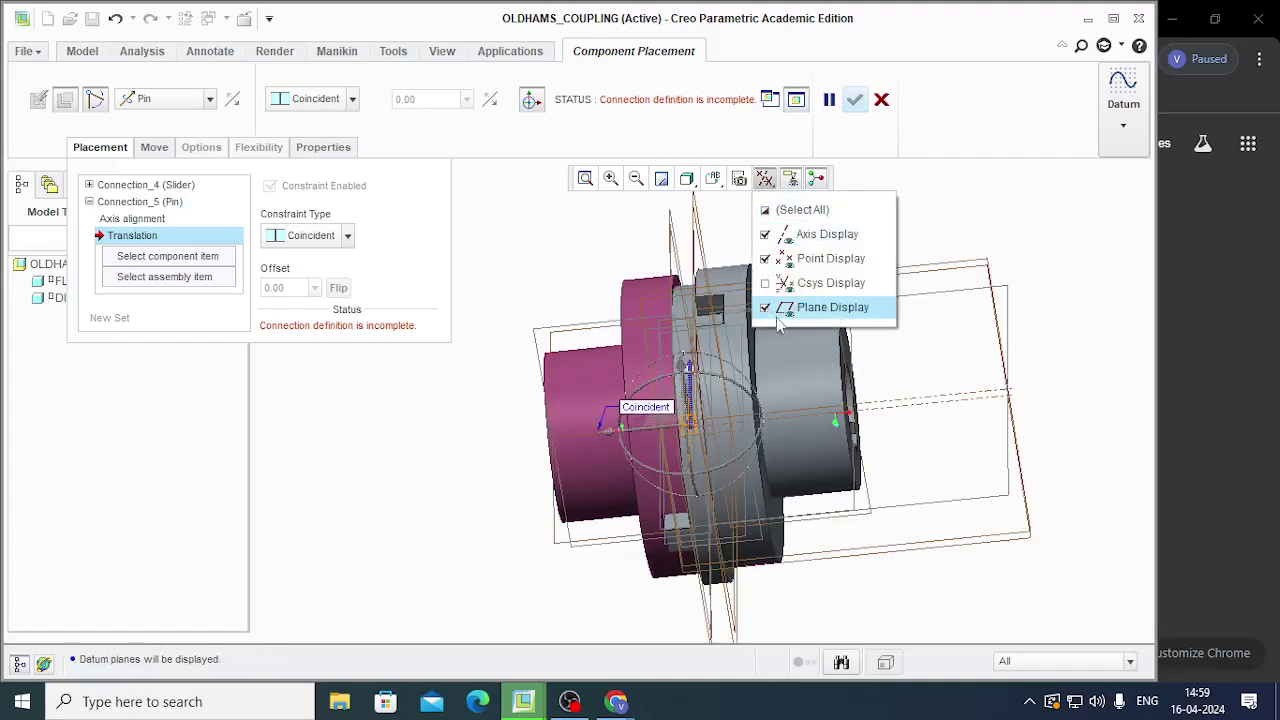